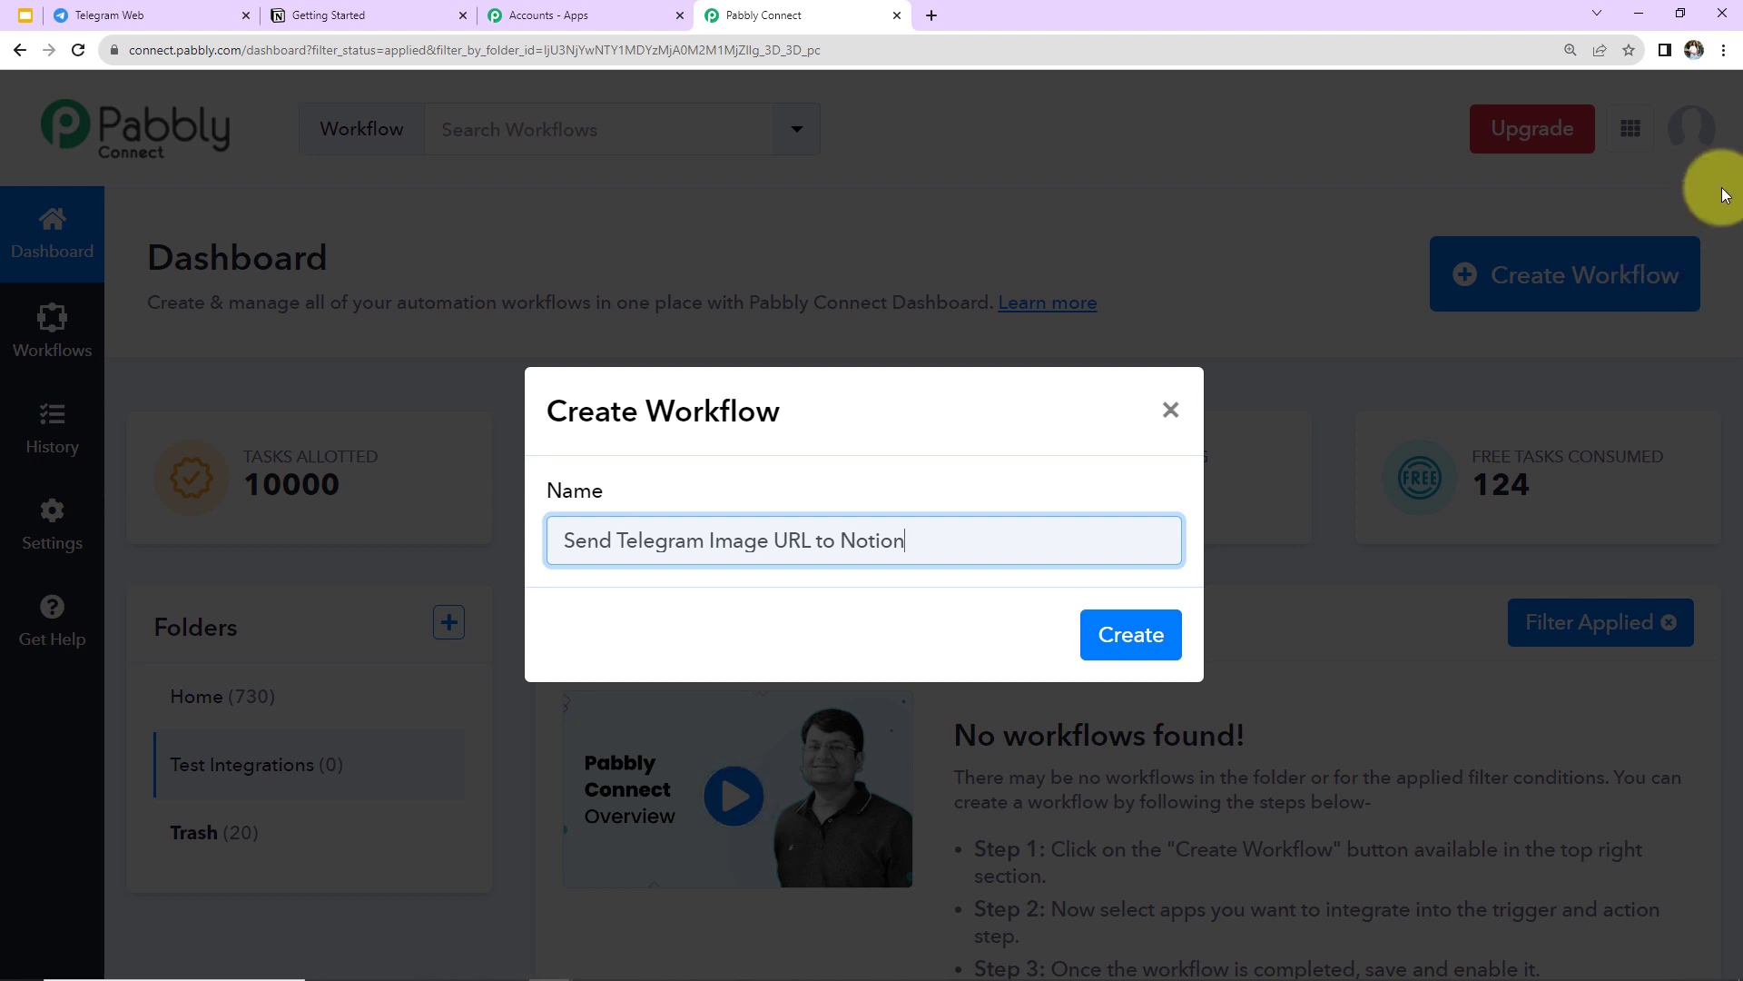
# Step: Create the workflow named Send Telegram Image URL to Notion and collapse its trigger section
pyautogui.click(1153, 635)
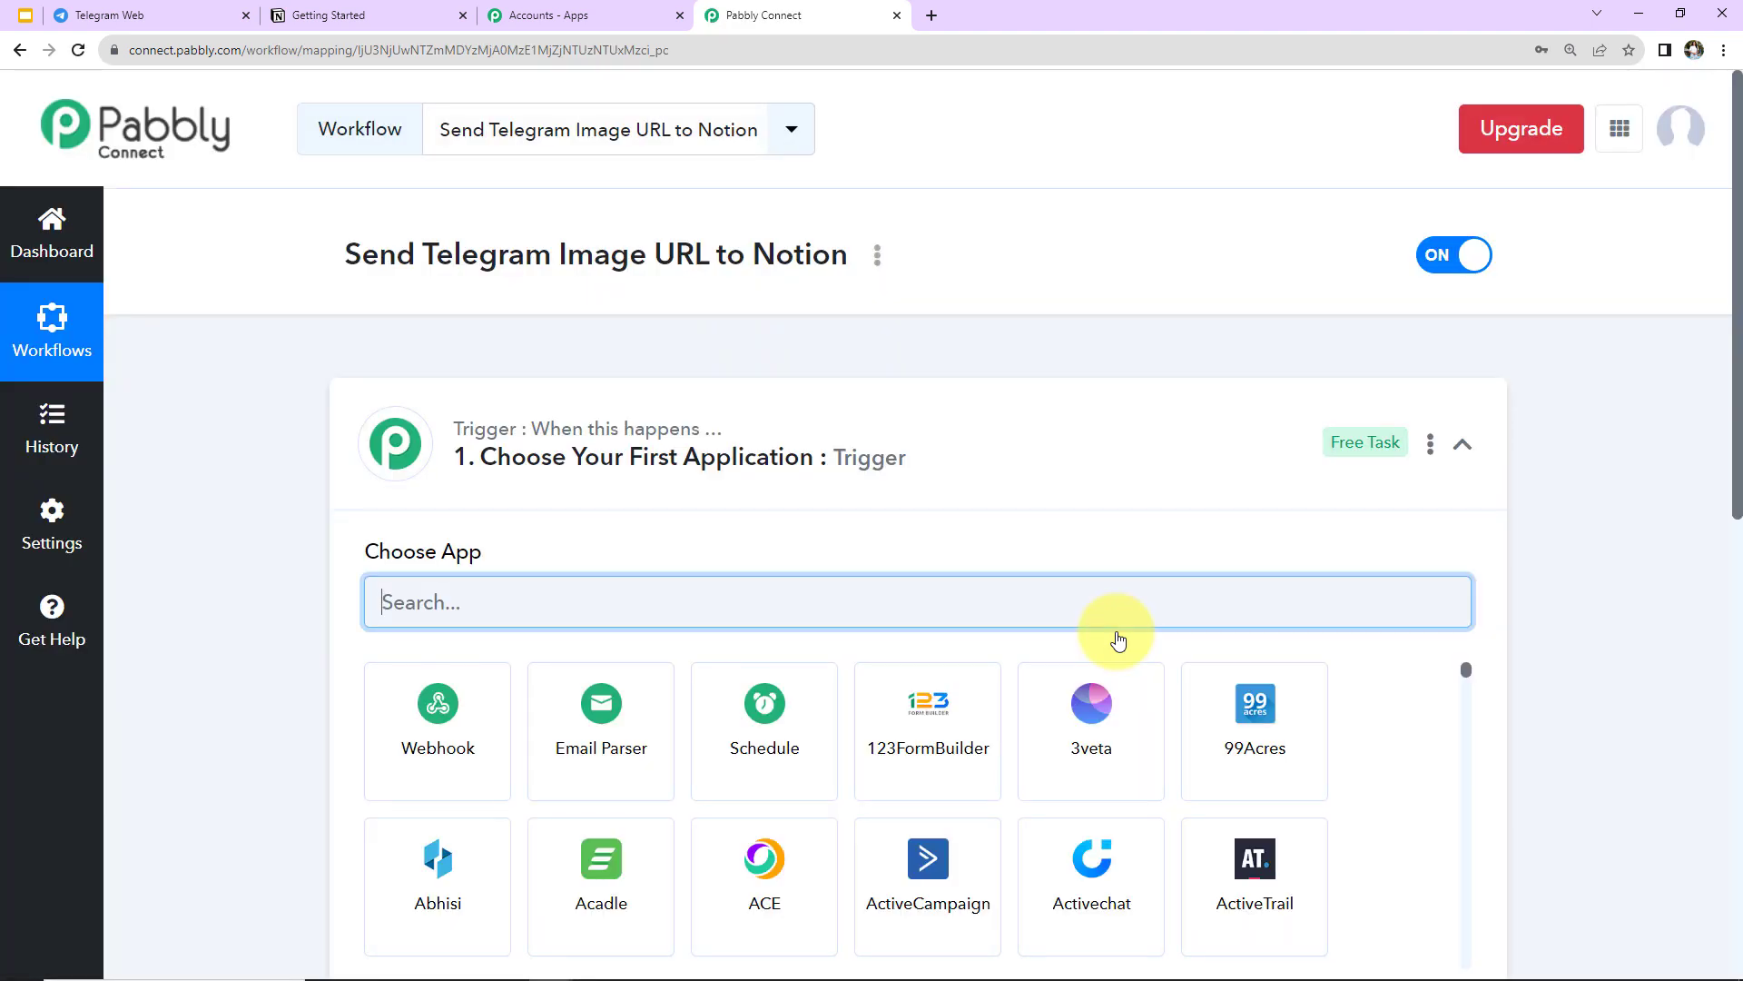
pyautogui.click(1461, 444)
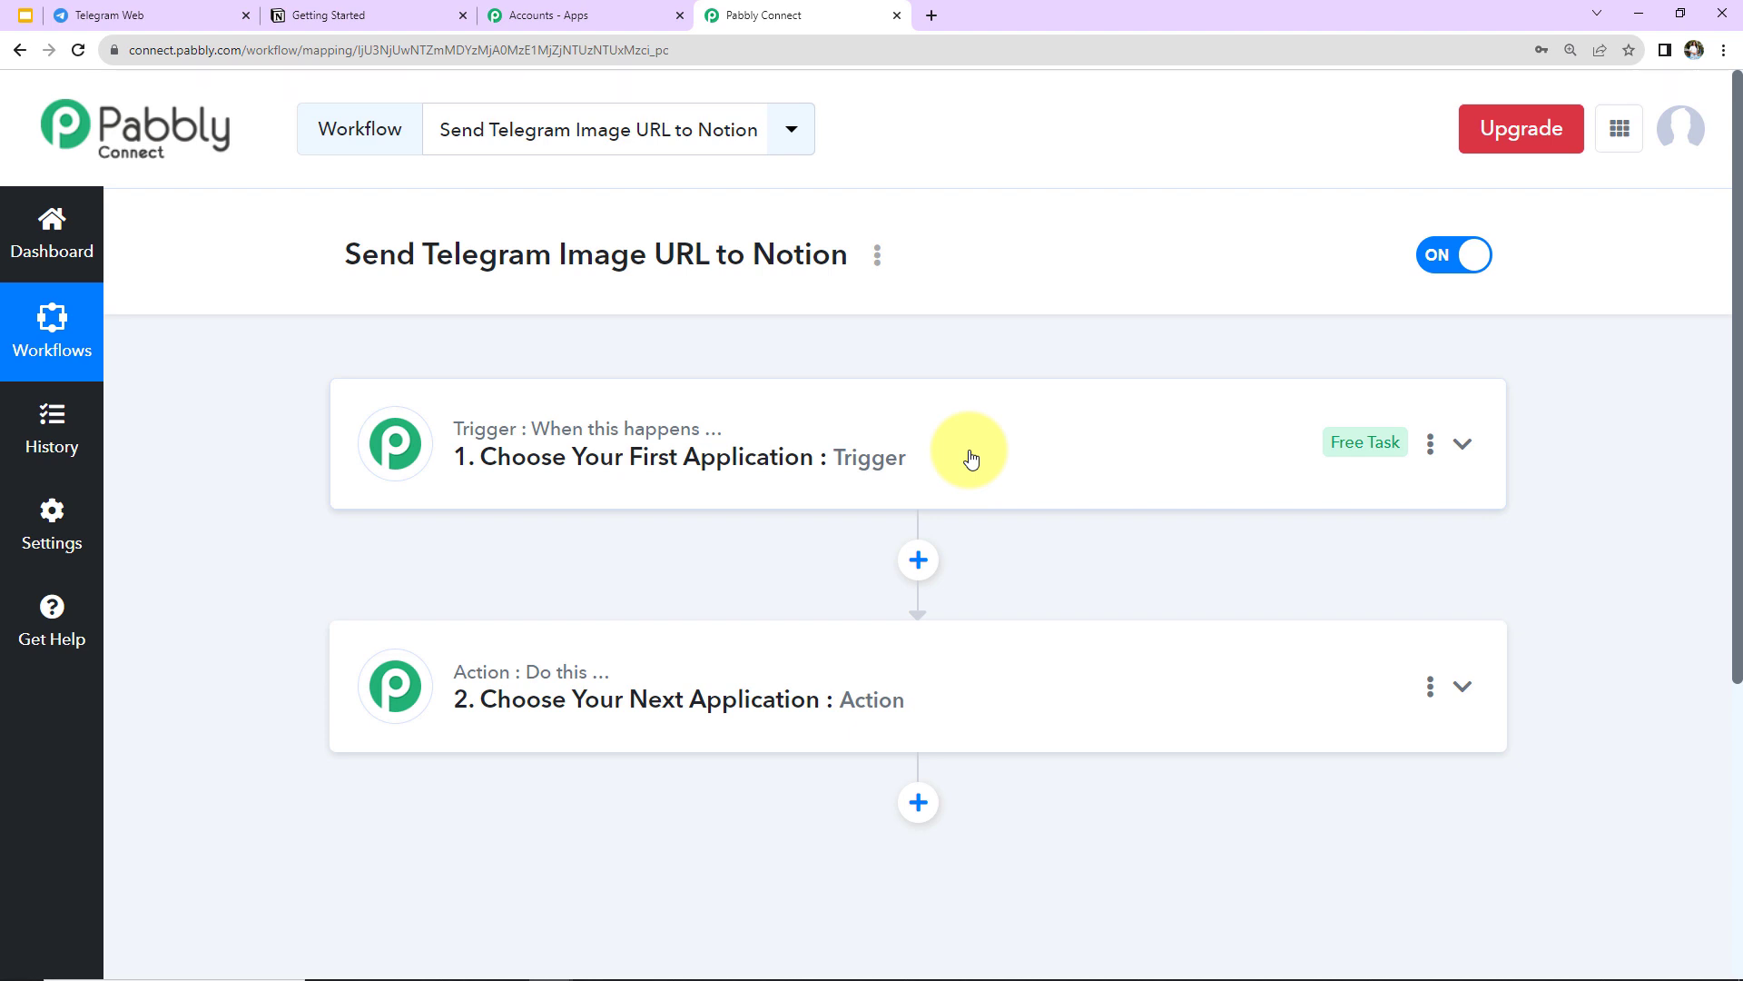
# Step: Set the workflow trigger to the Telegram Bot app with the event Set Webhook / Watch Updates
pyautogui.click(937, 454)
pyautogui.click(781, 593)
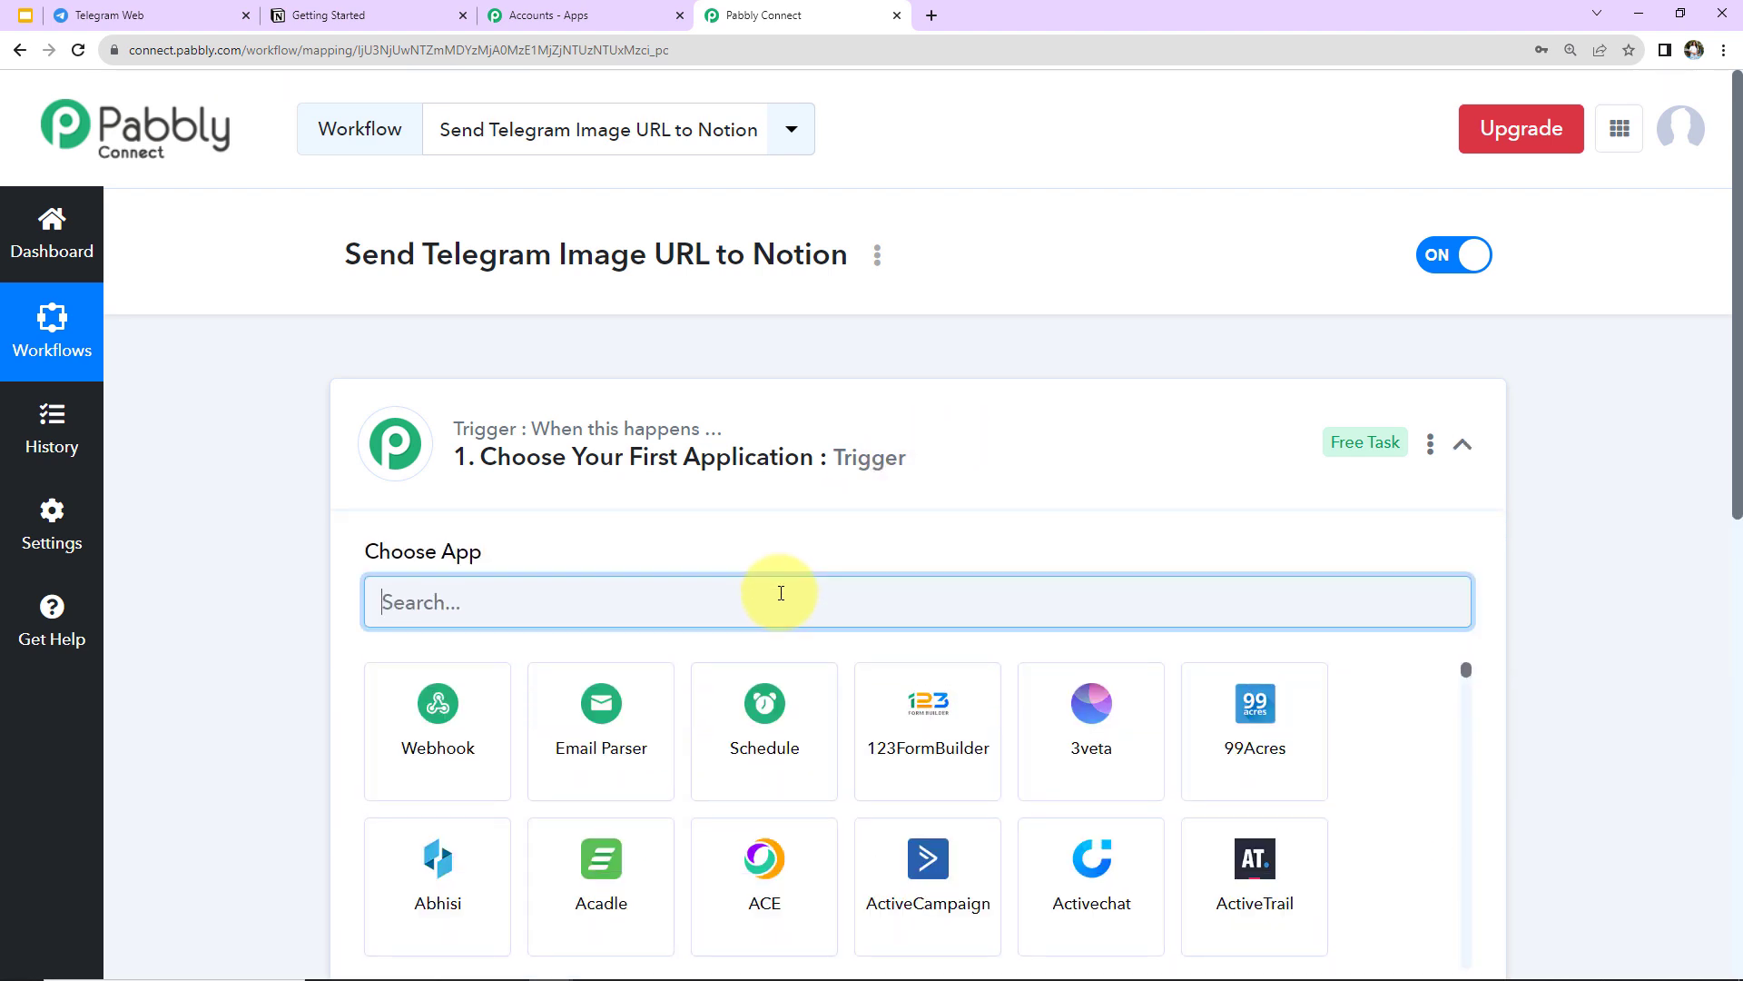
pyautogui.write('teleg')
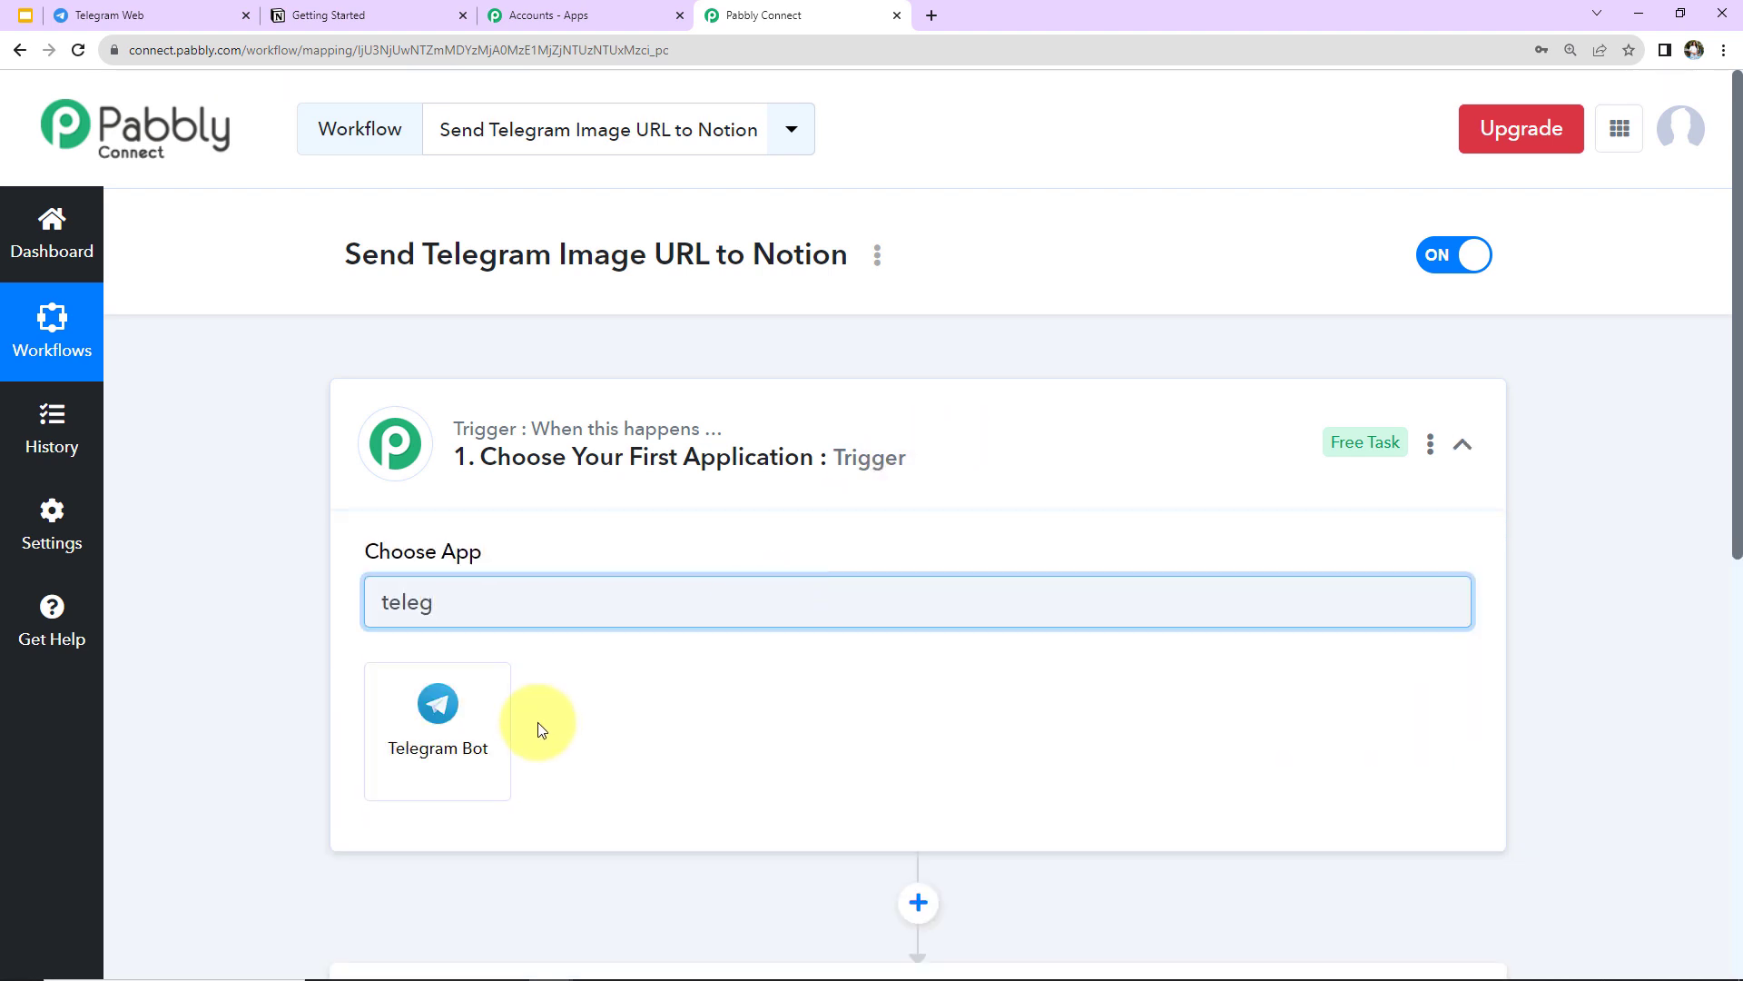
pyautogui.click(468, 731)
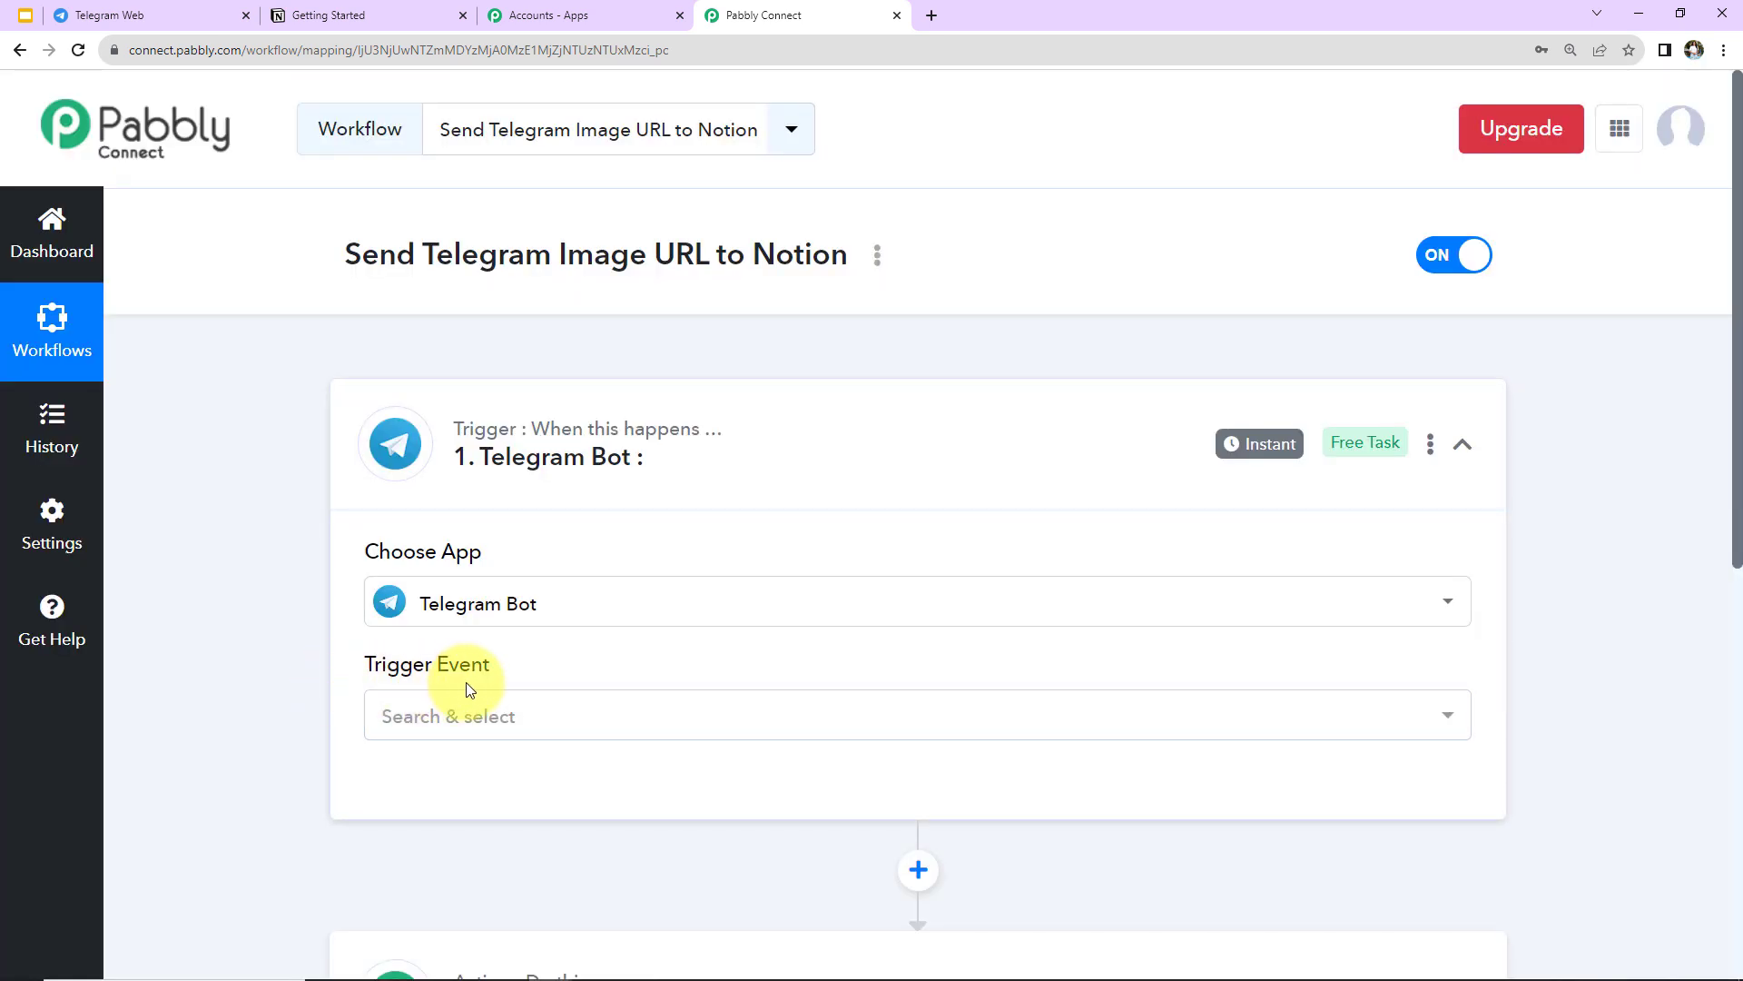
pyautogui.click(459, 717)
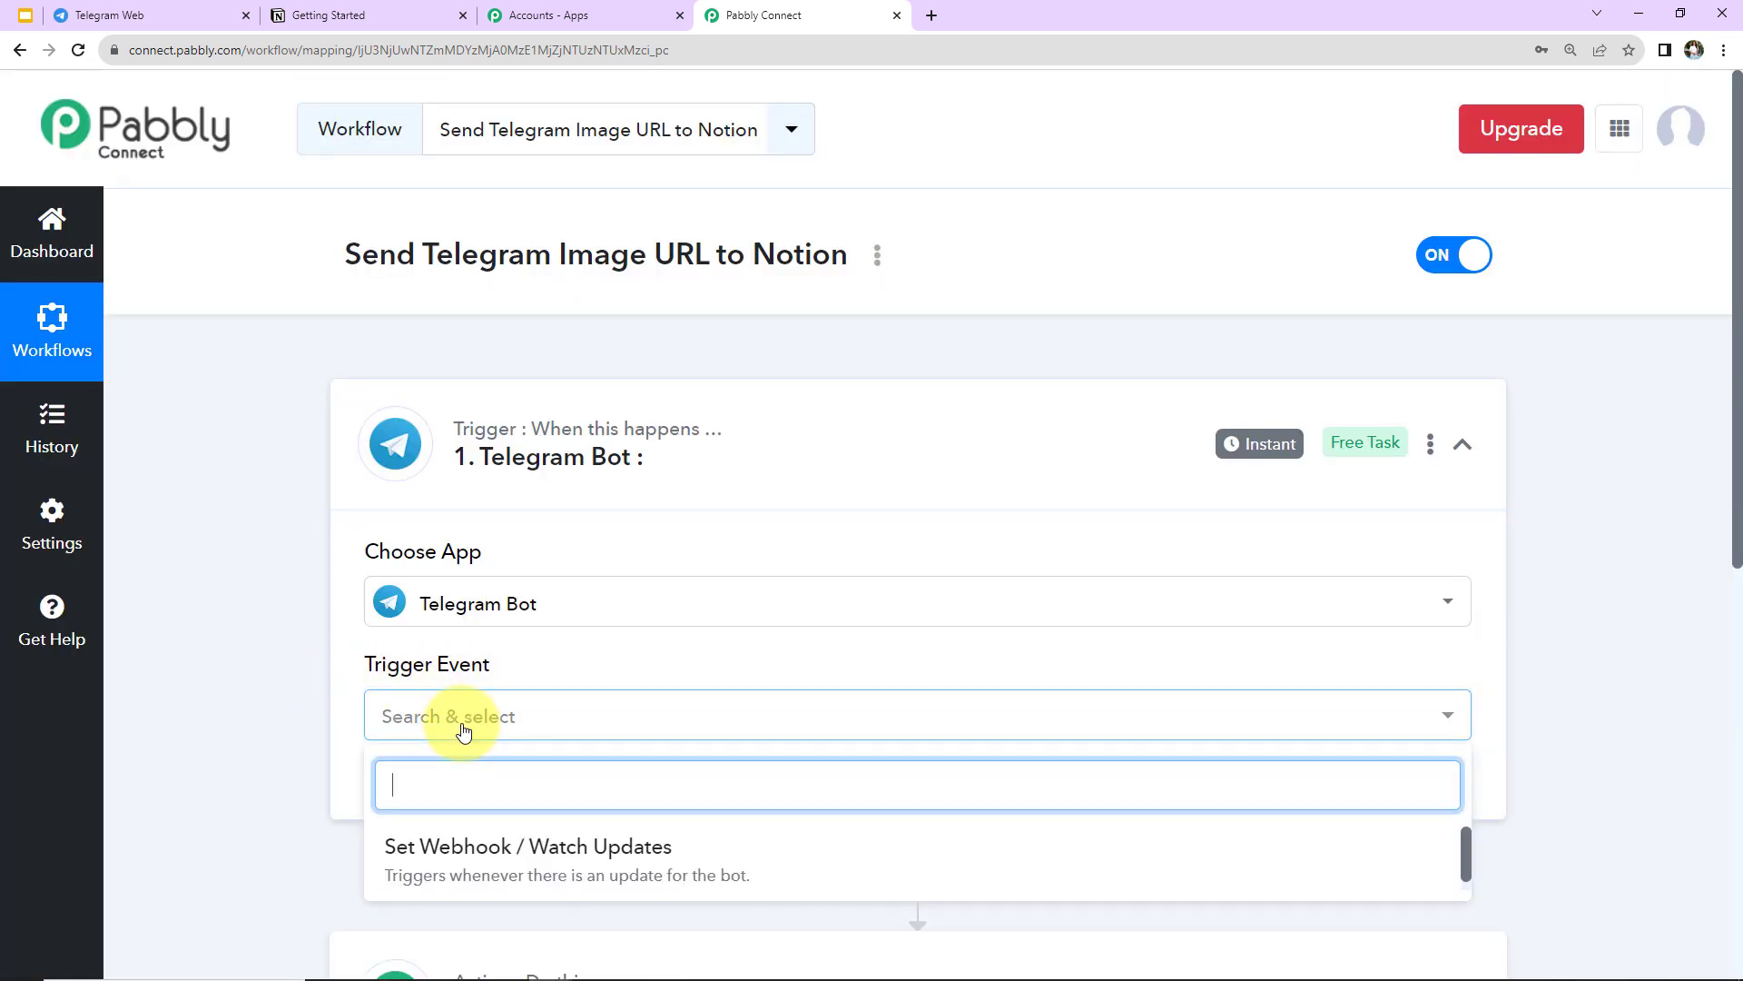
pyautogui.click(444, 860)
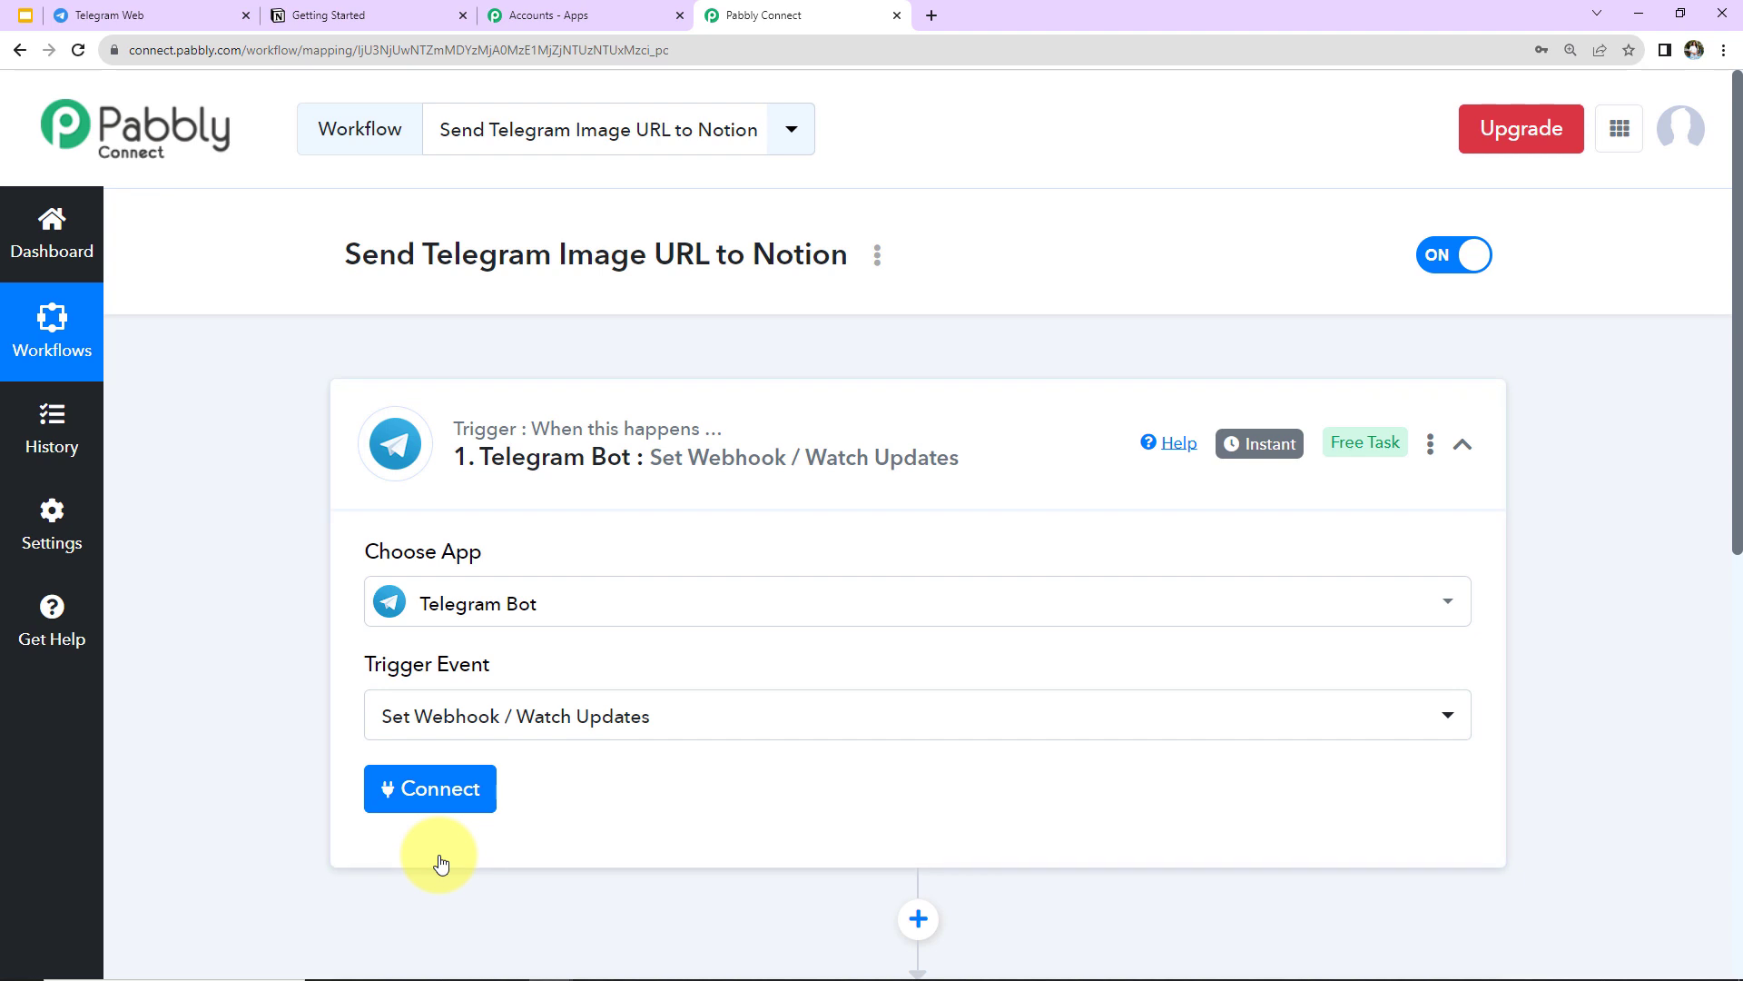
# Step: Start connecting the Telegram Bot trigger with a new connection instead of an existing one
pyautogui.click(413, 791)
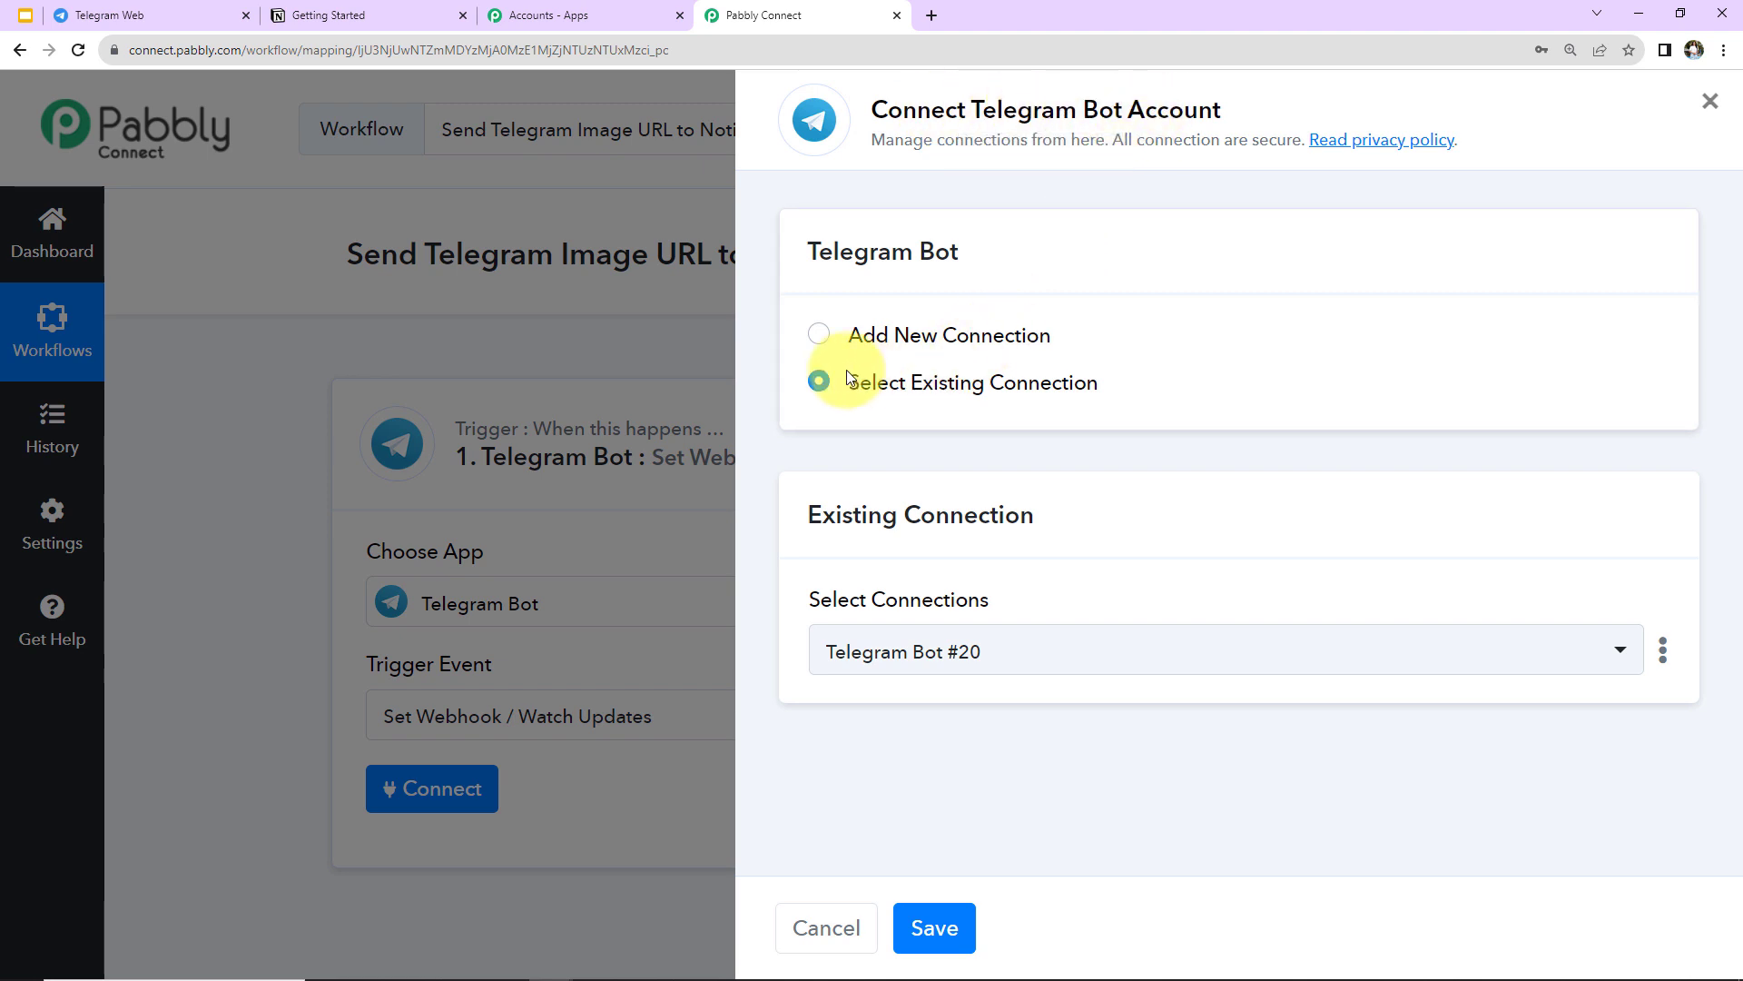
pyautogui.click(818, 334)
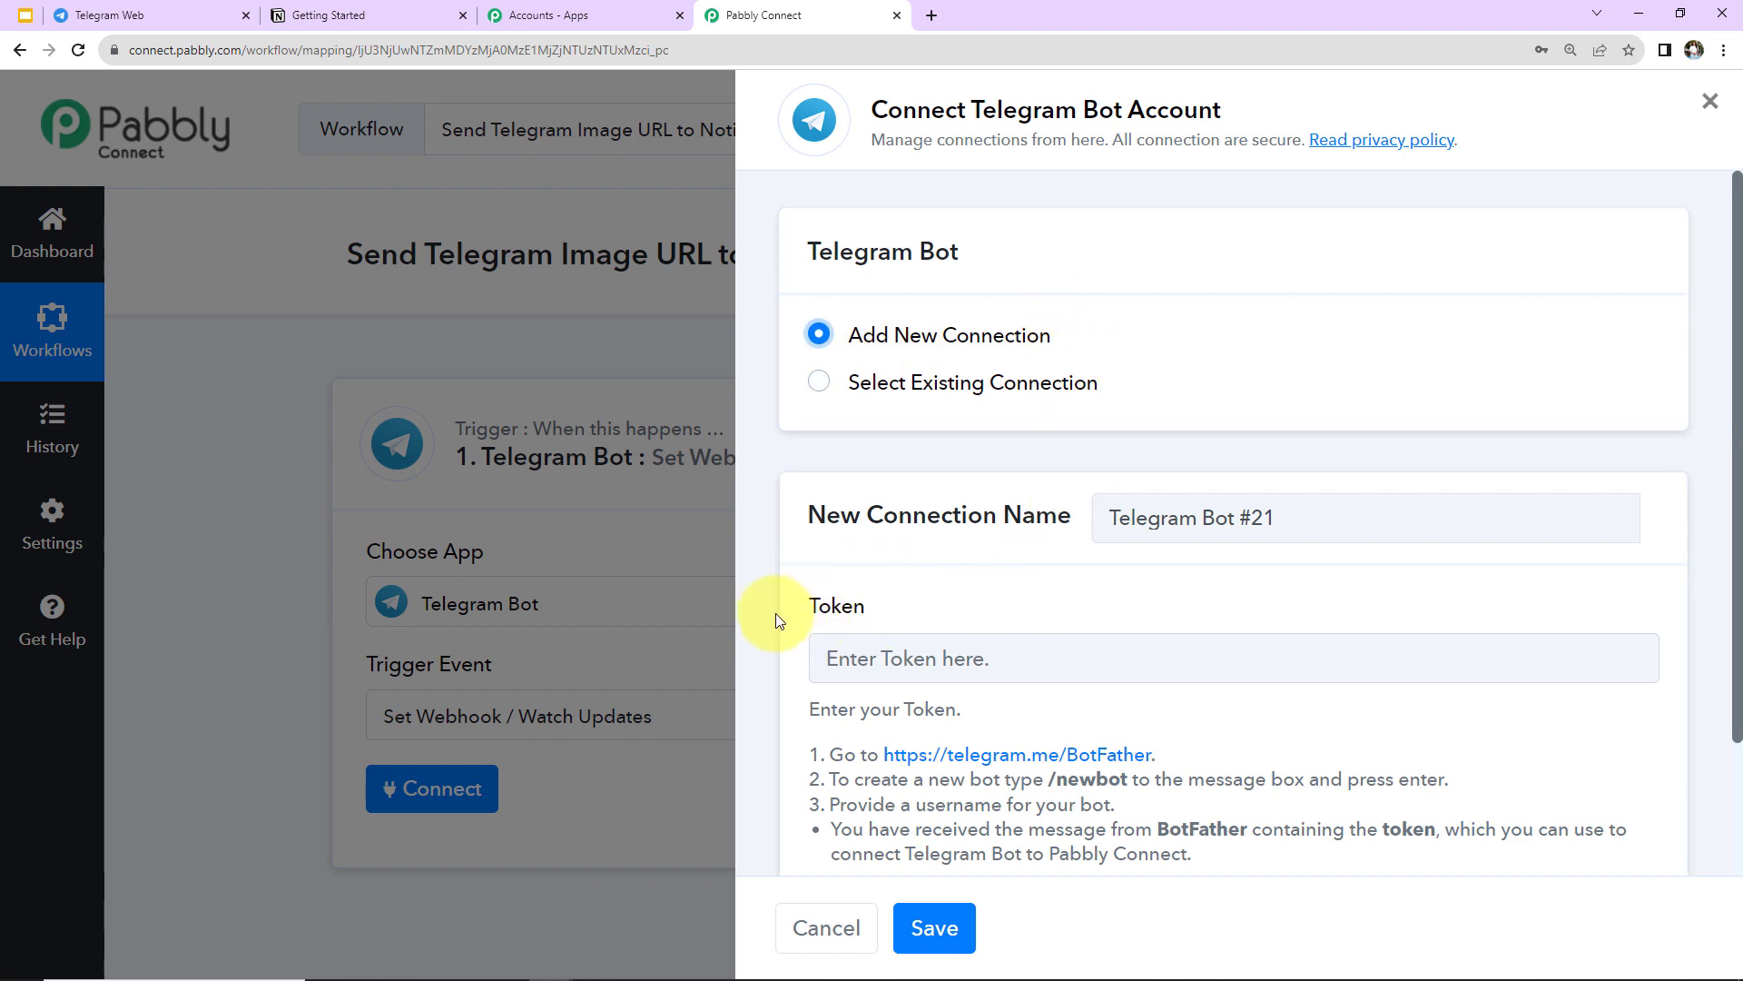
pyautogui.scroll(-2, 1013, 594)
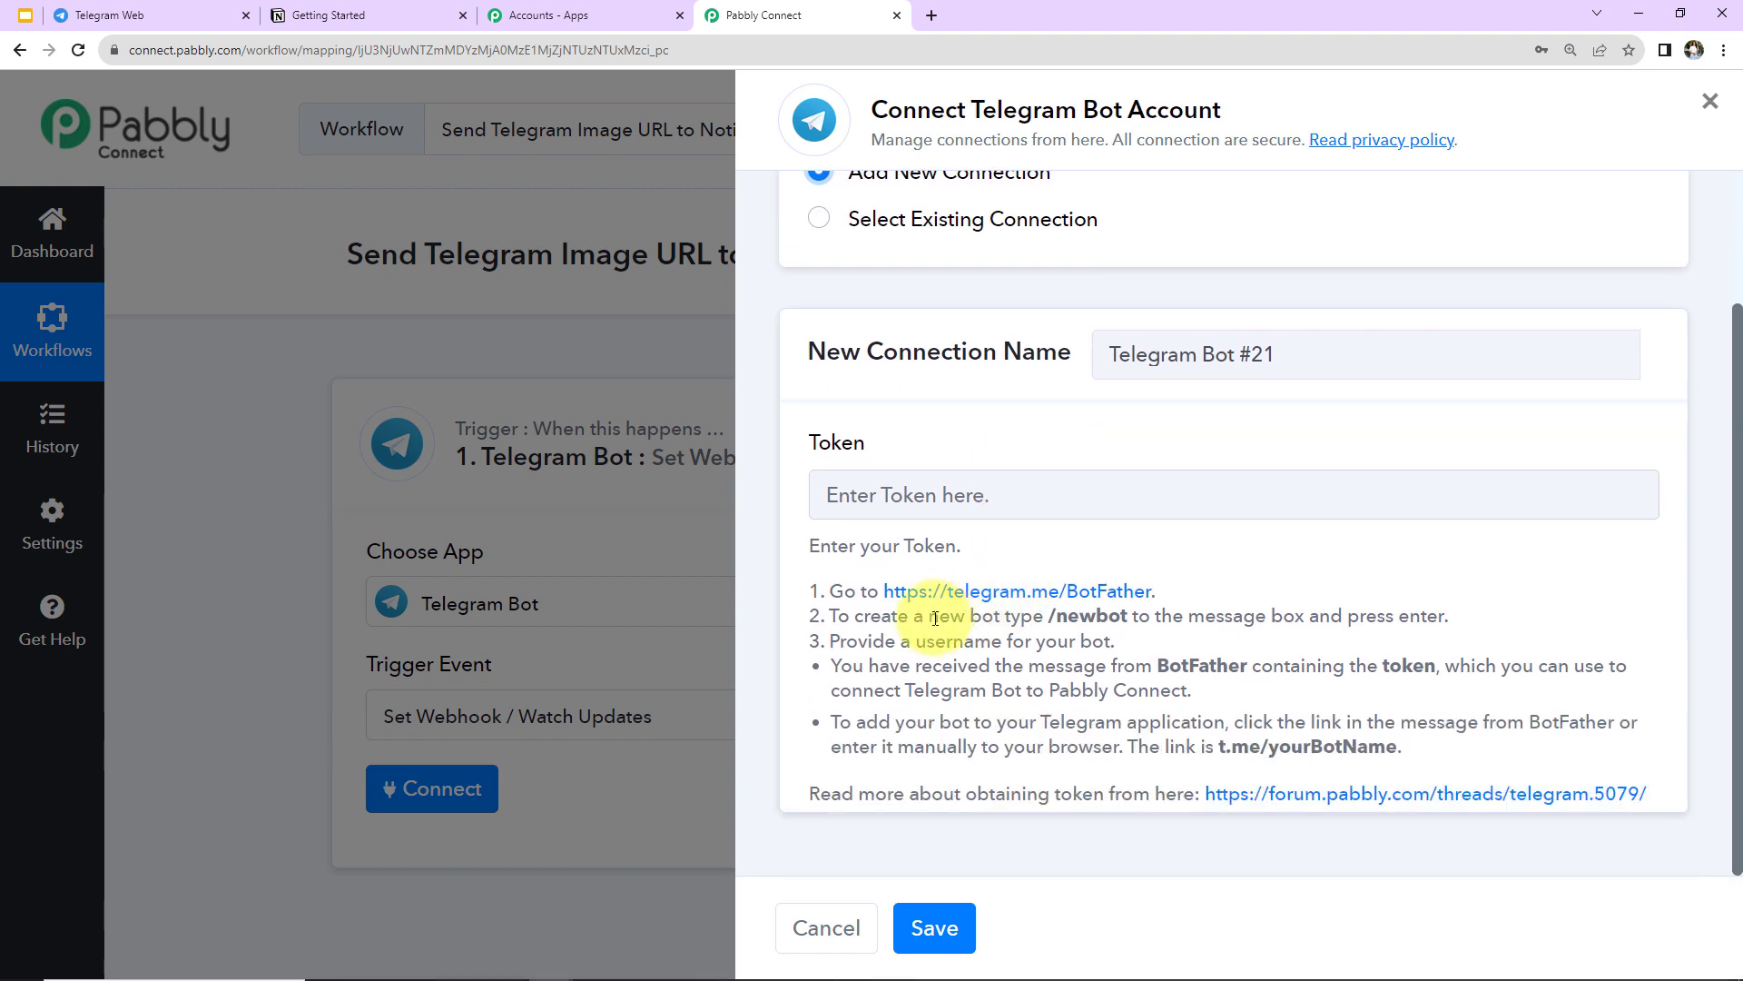
# Step: Switch to Telegram Web, find BotFather and start a chat with it
pyautogui.click(149, 16)
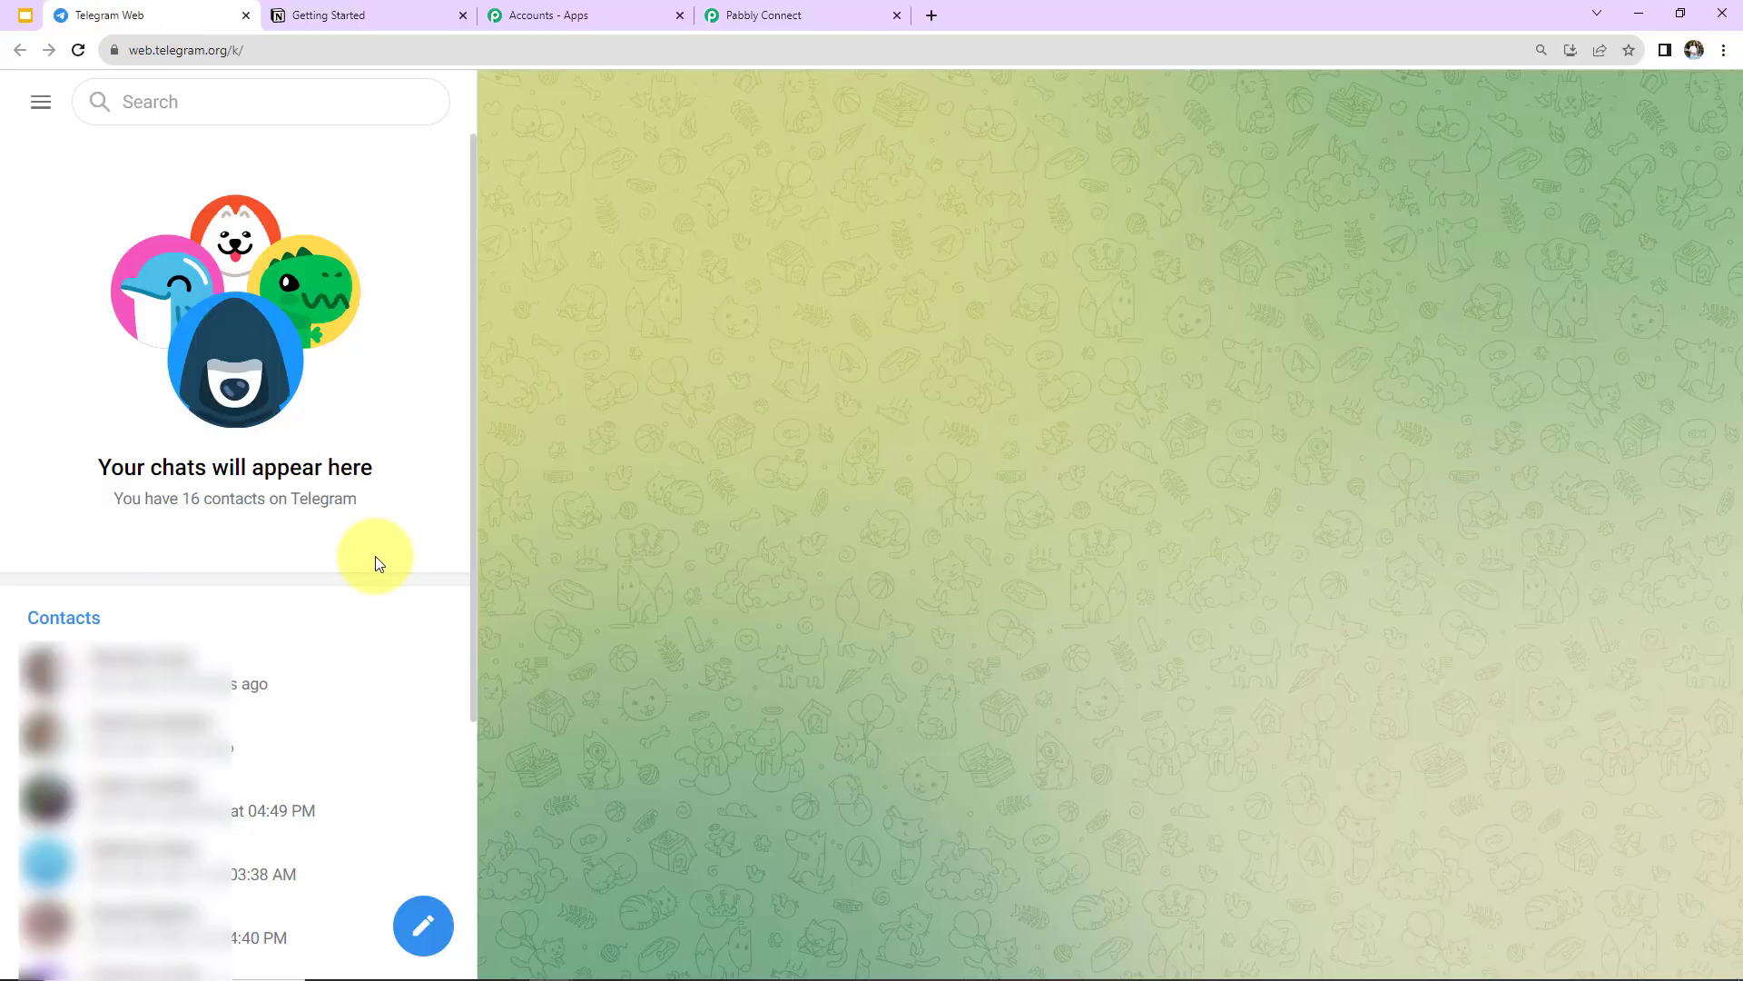
pyautogui.click(237, 105)
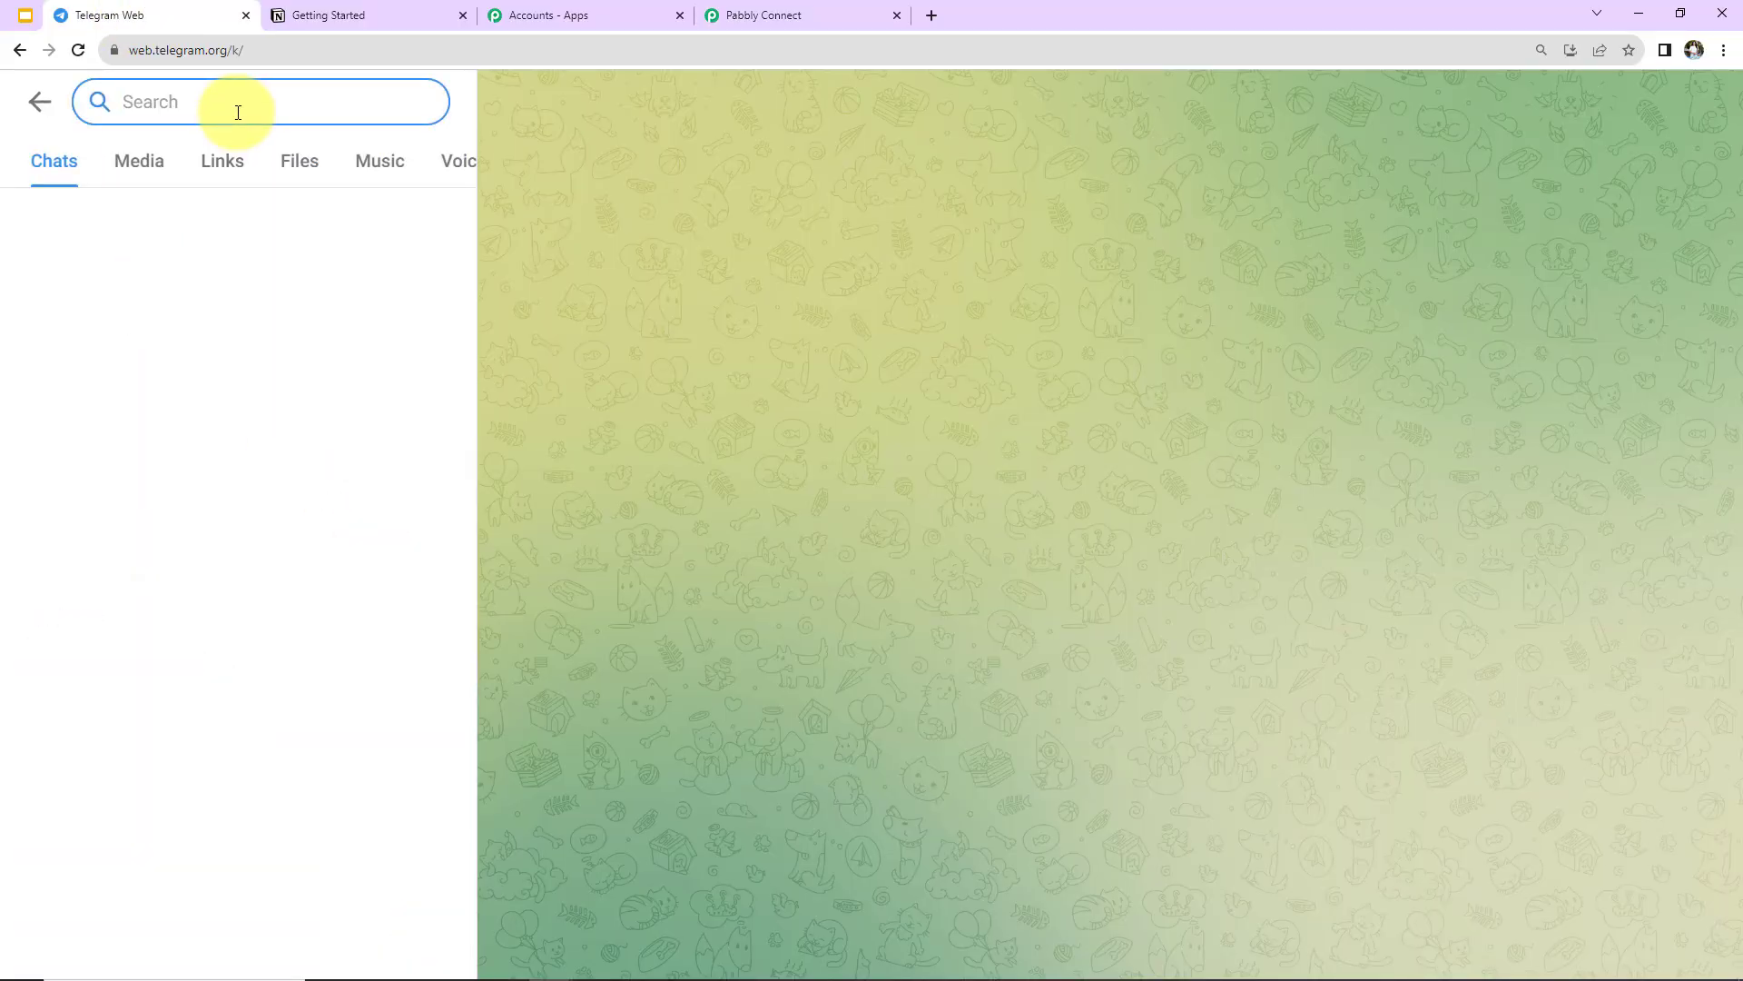
pyautogui.write('bo')
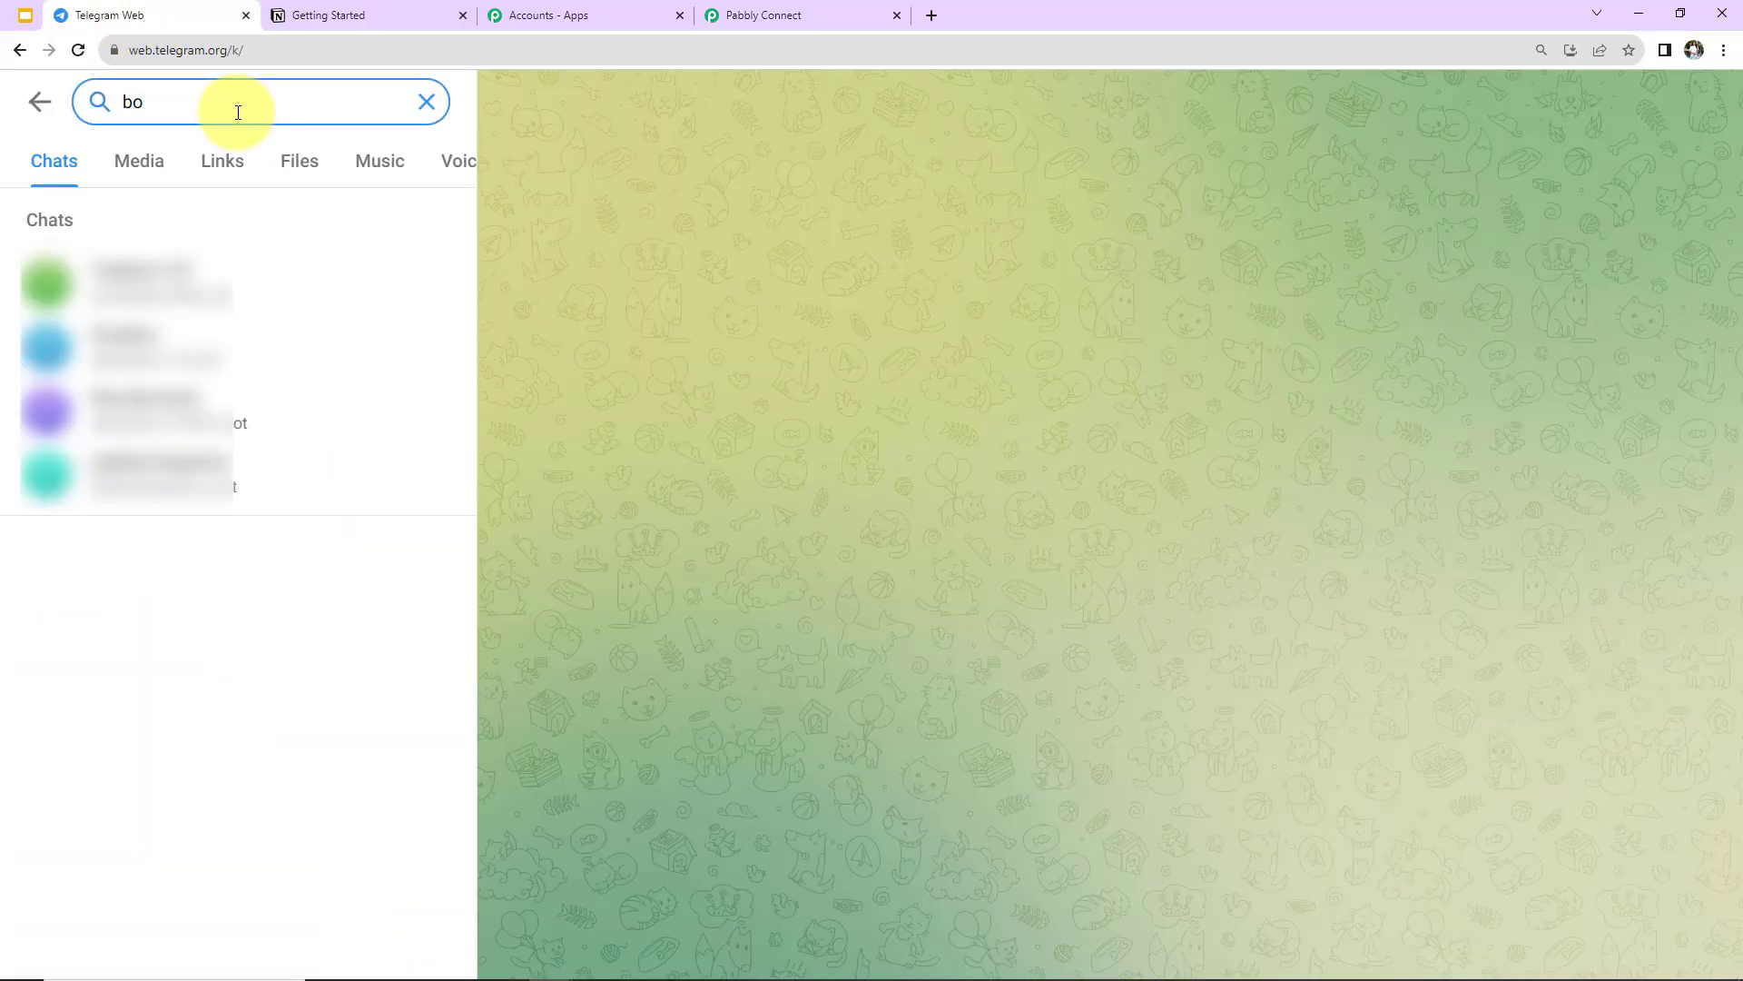
pyautogui.write('tfather')
pyautogui.click(128, 280)
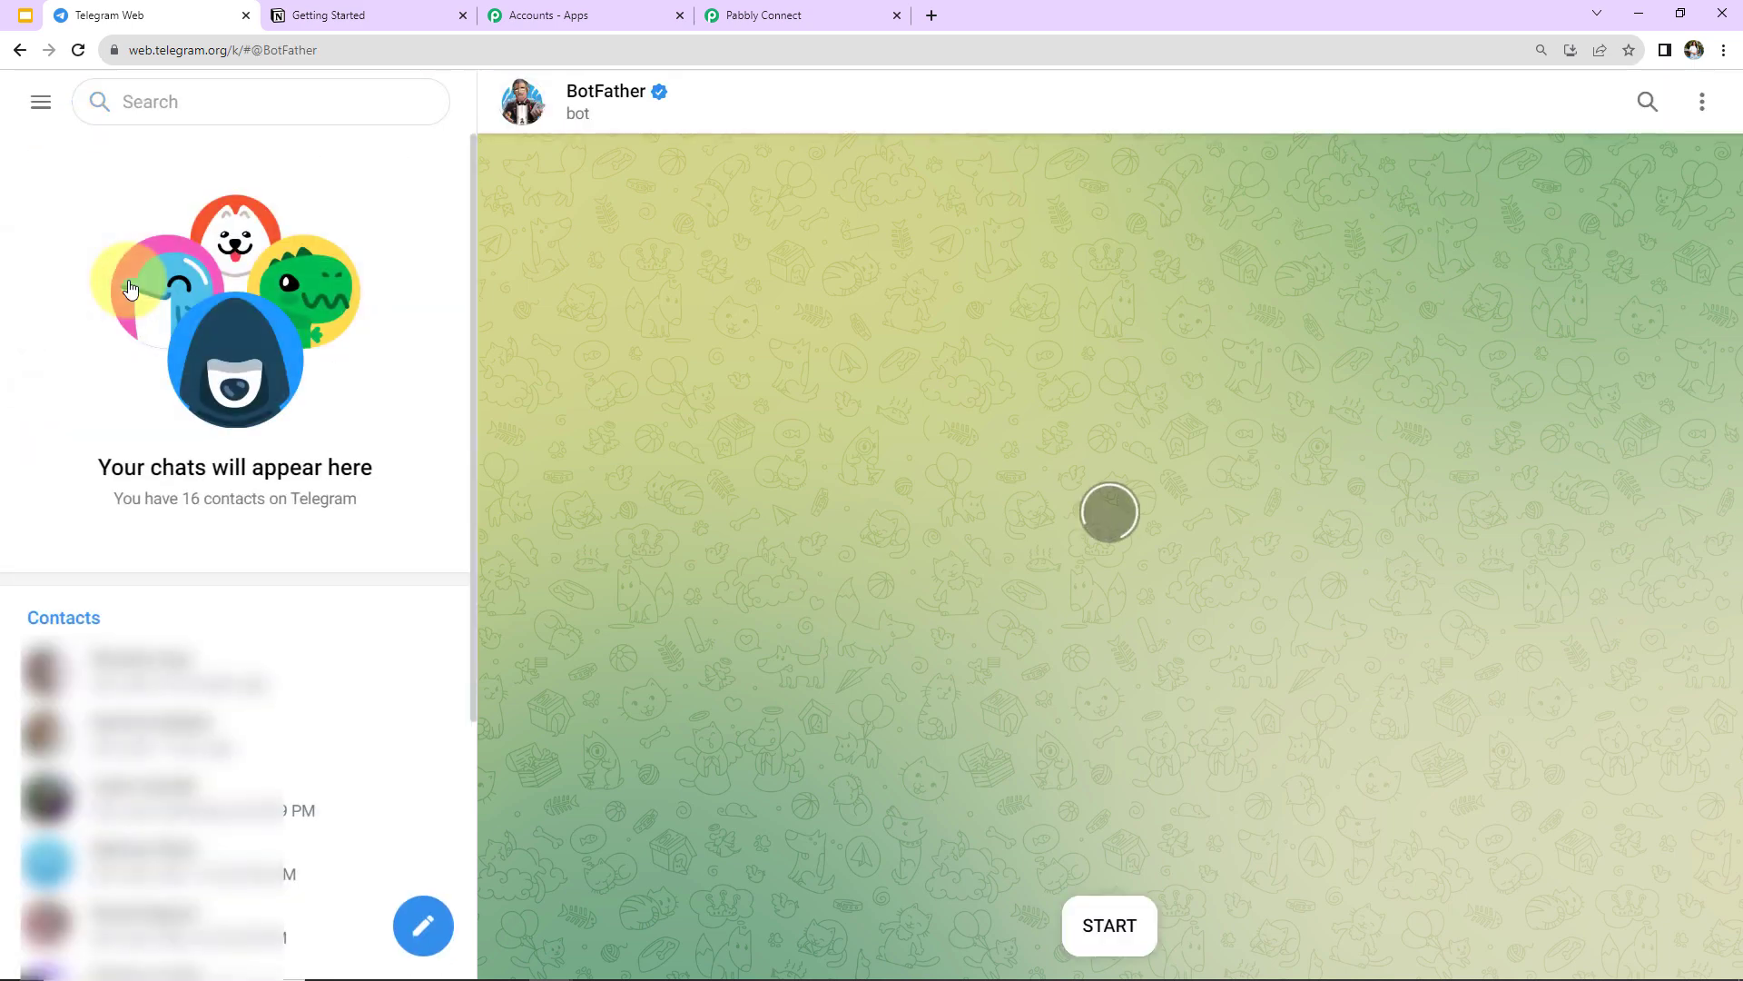
pyautogui.click(1106, 926)
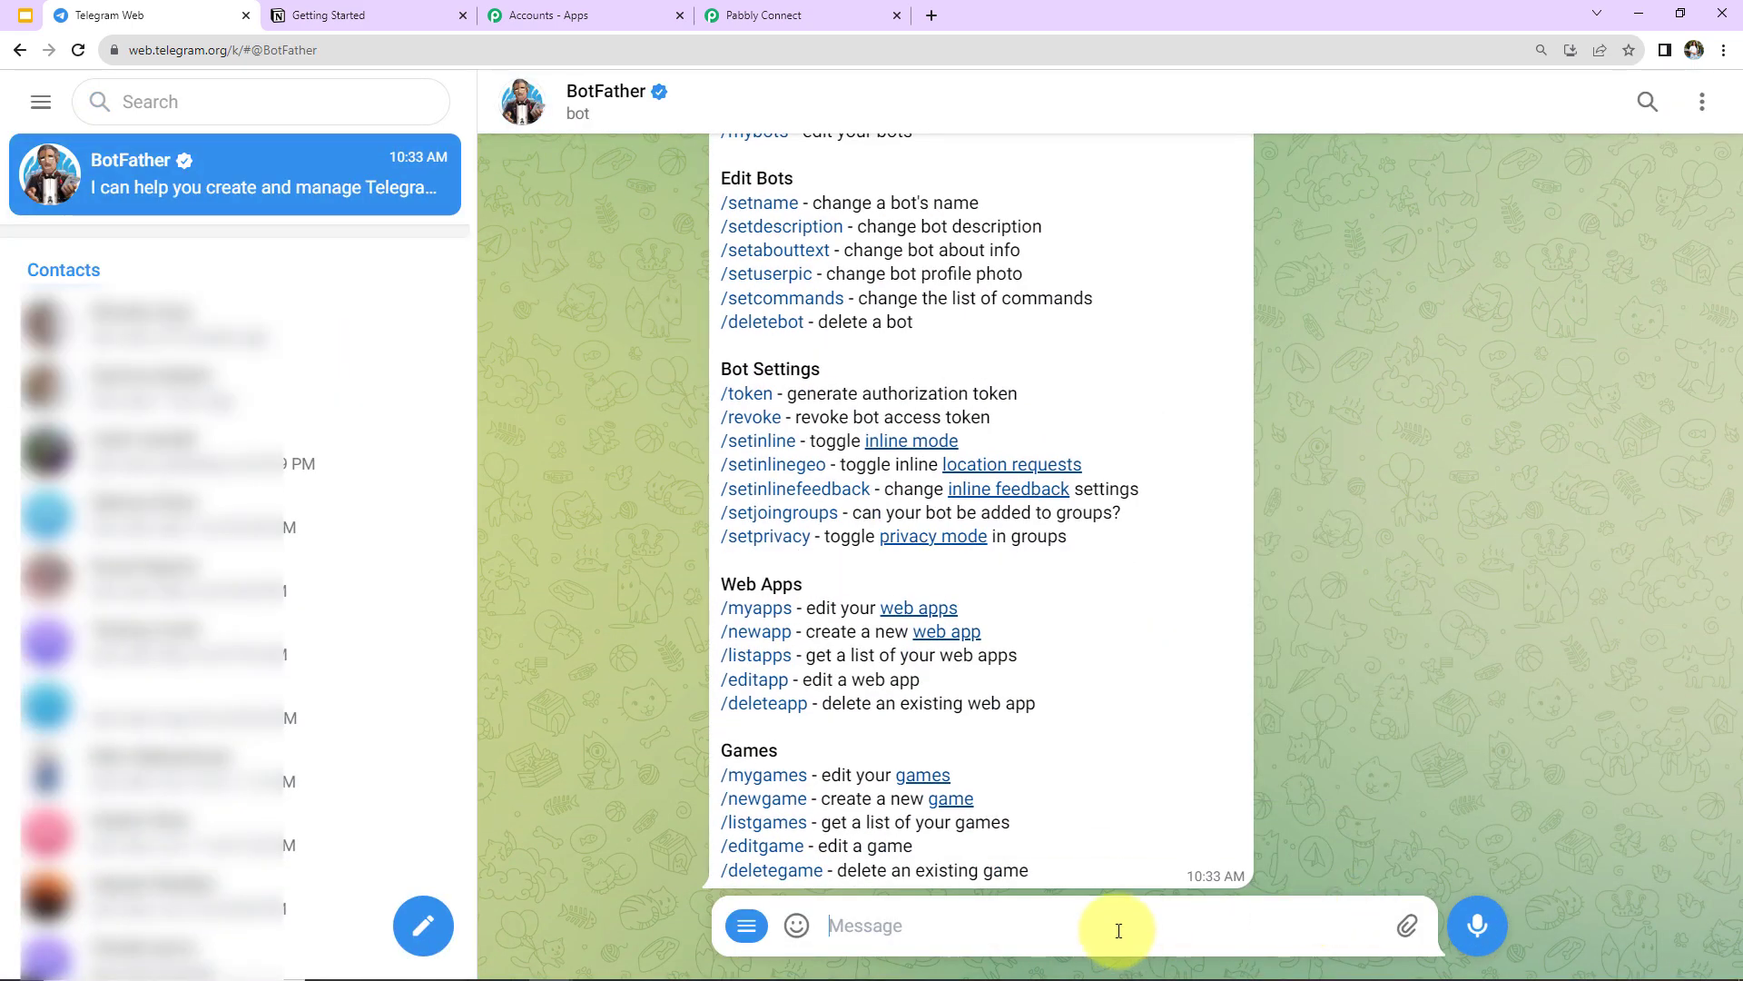
# Step: Request a new bot from BotFather with /newbot and name it NotionTele123
pyautogui.write('/new')
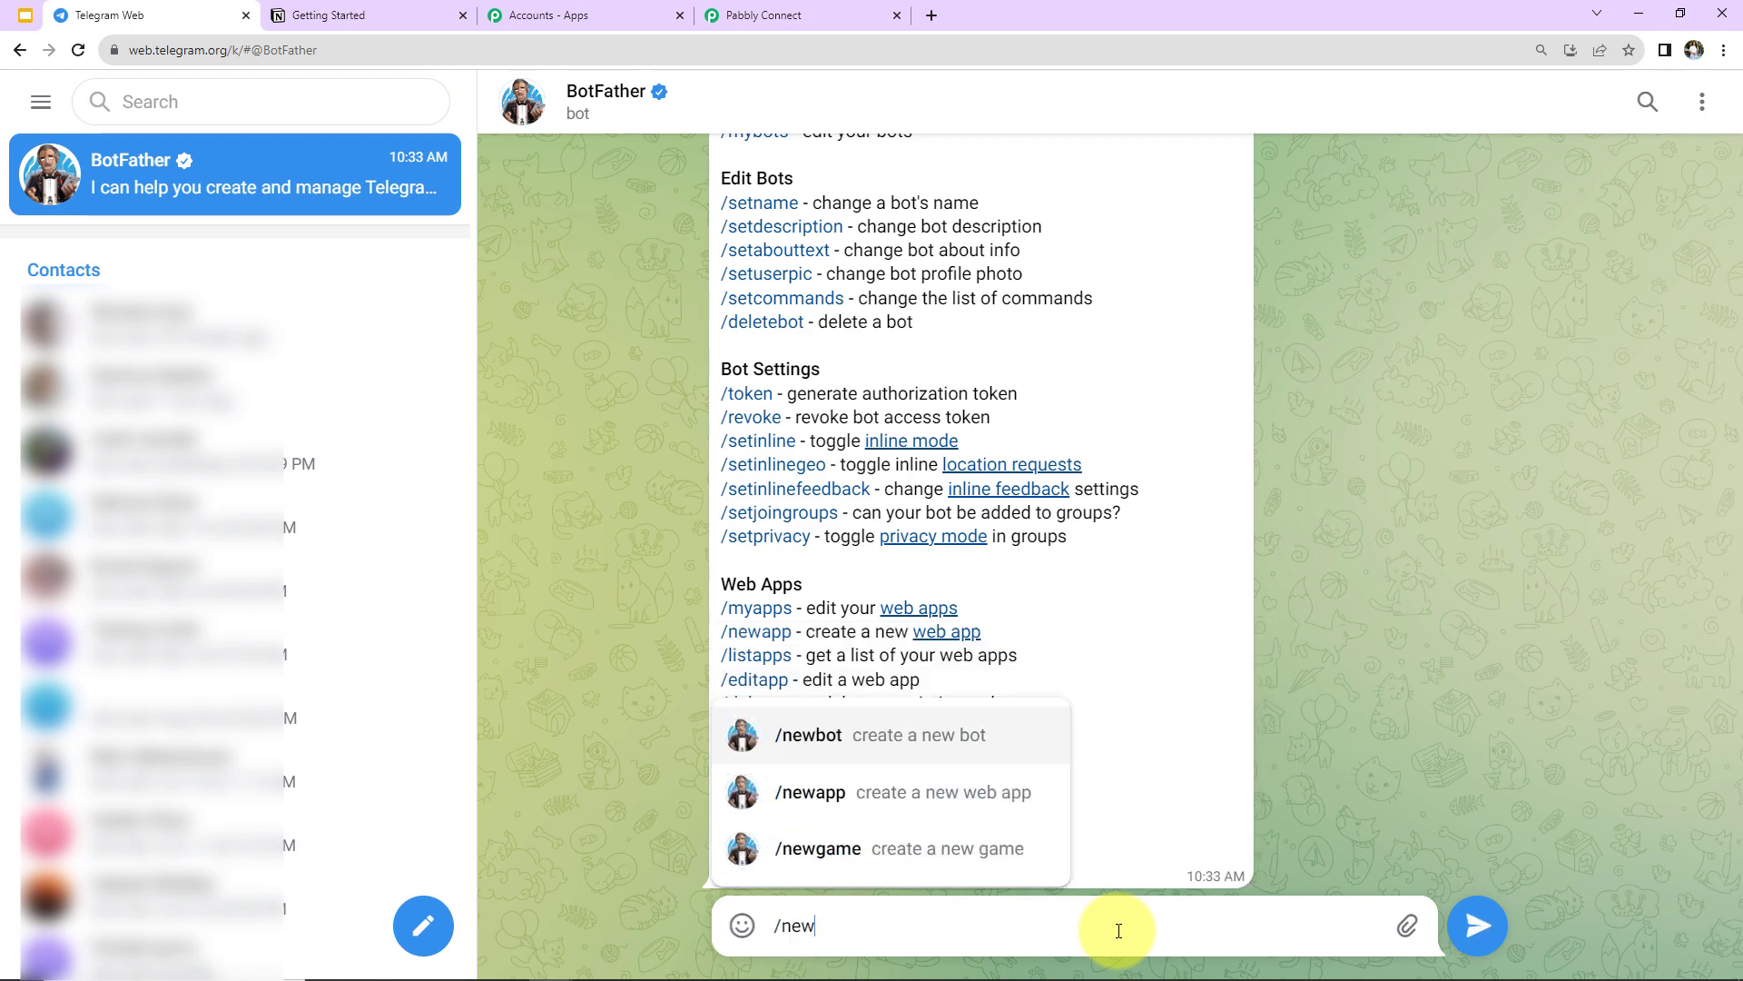
pyautogui.click(908, 756)
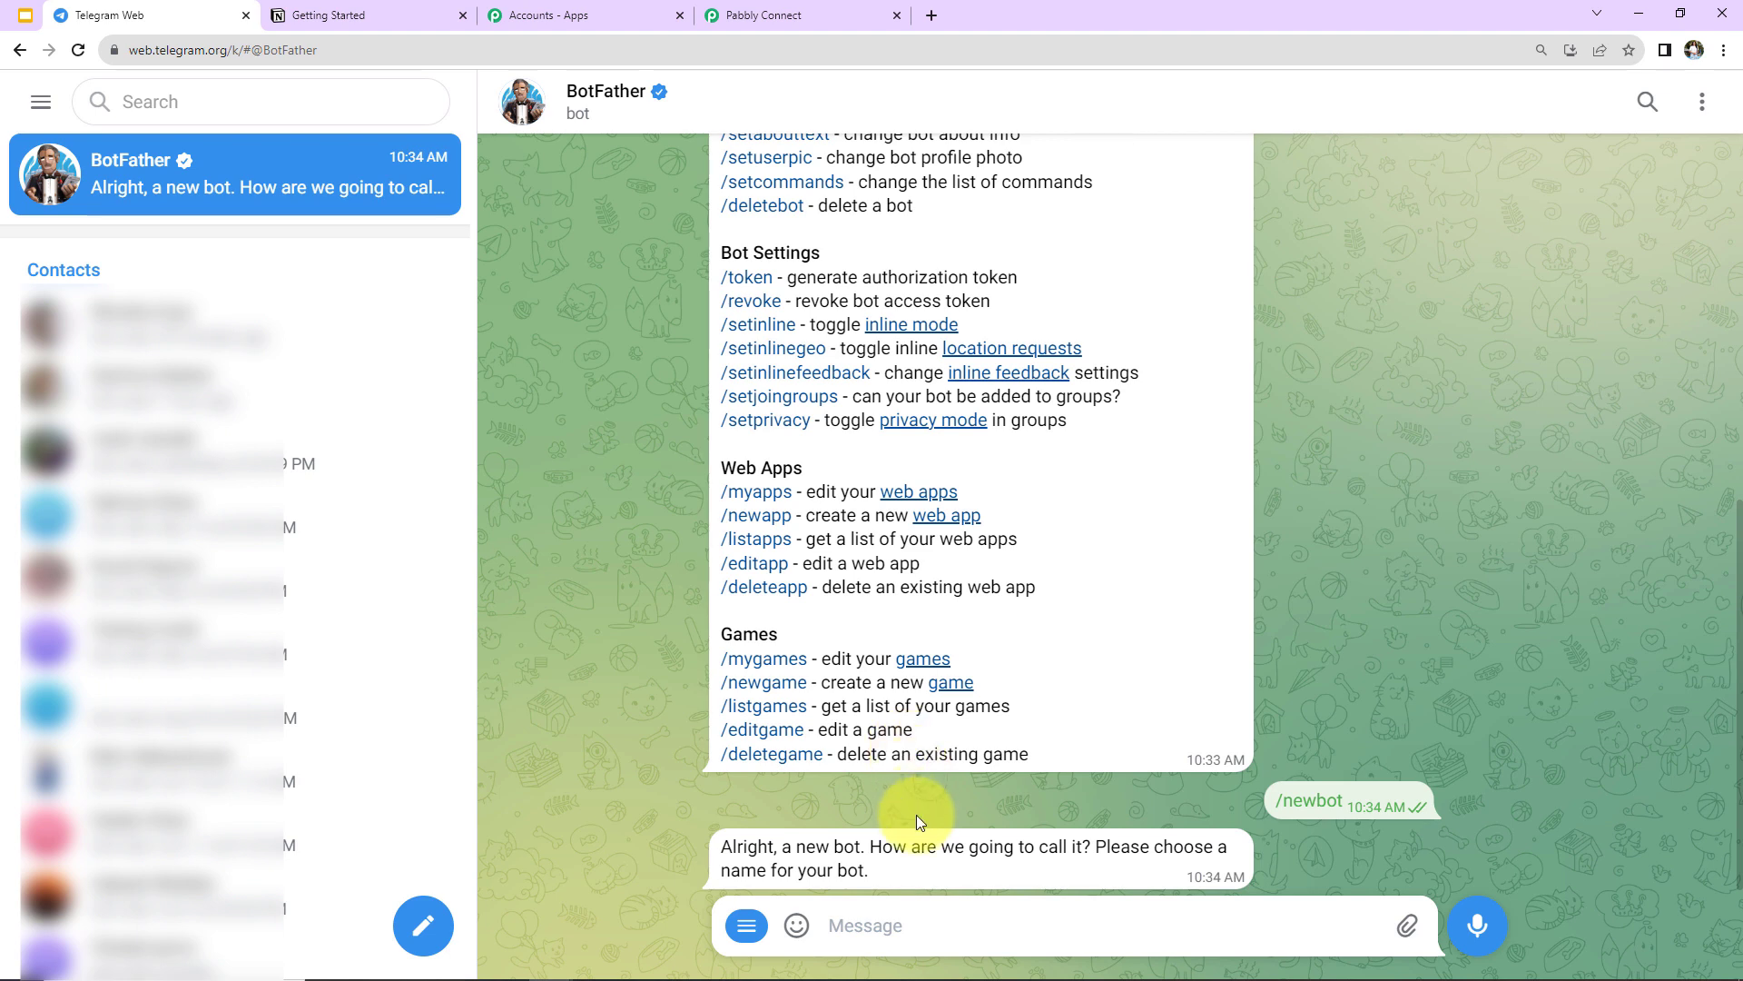
pyautogui.moveTo(915, 876)
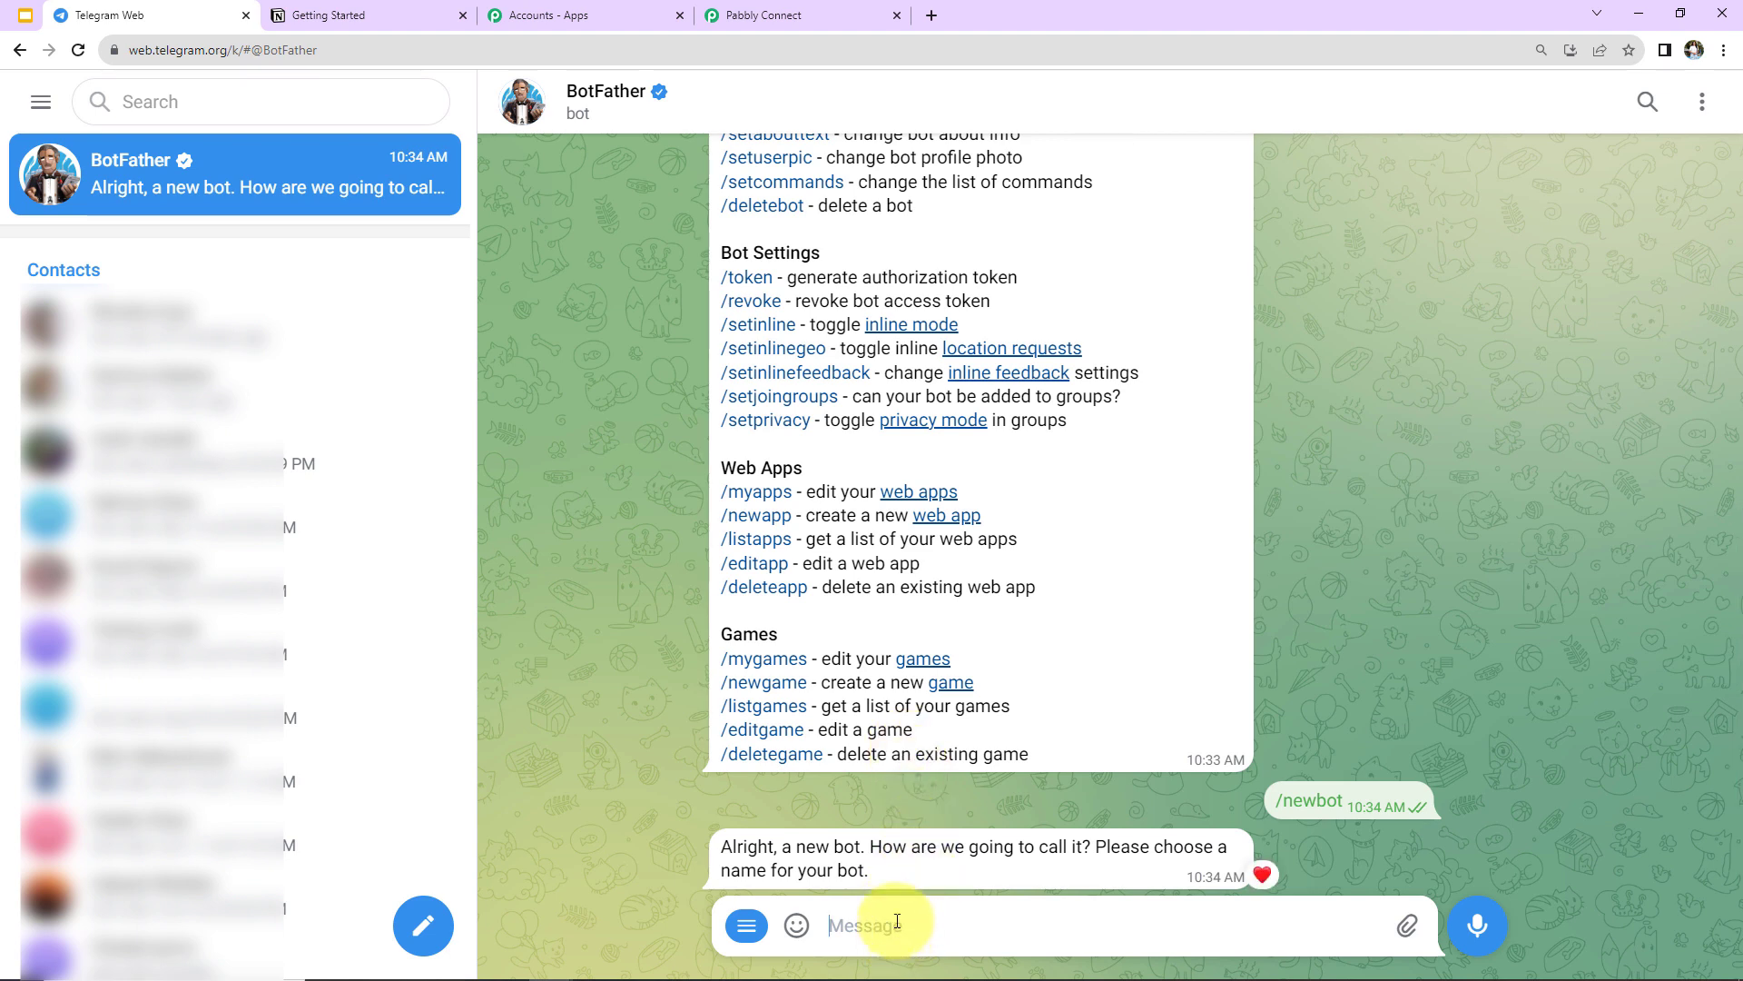
pyautogui.write('Notio')
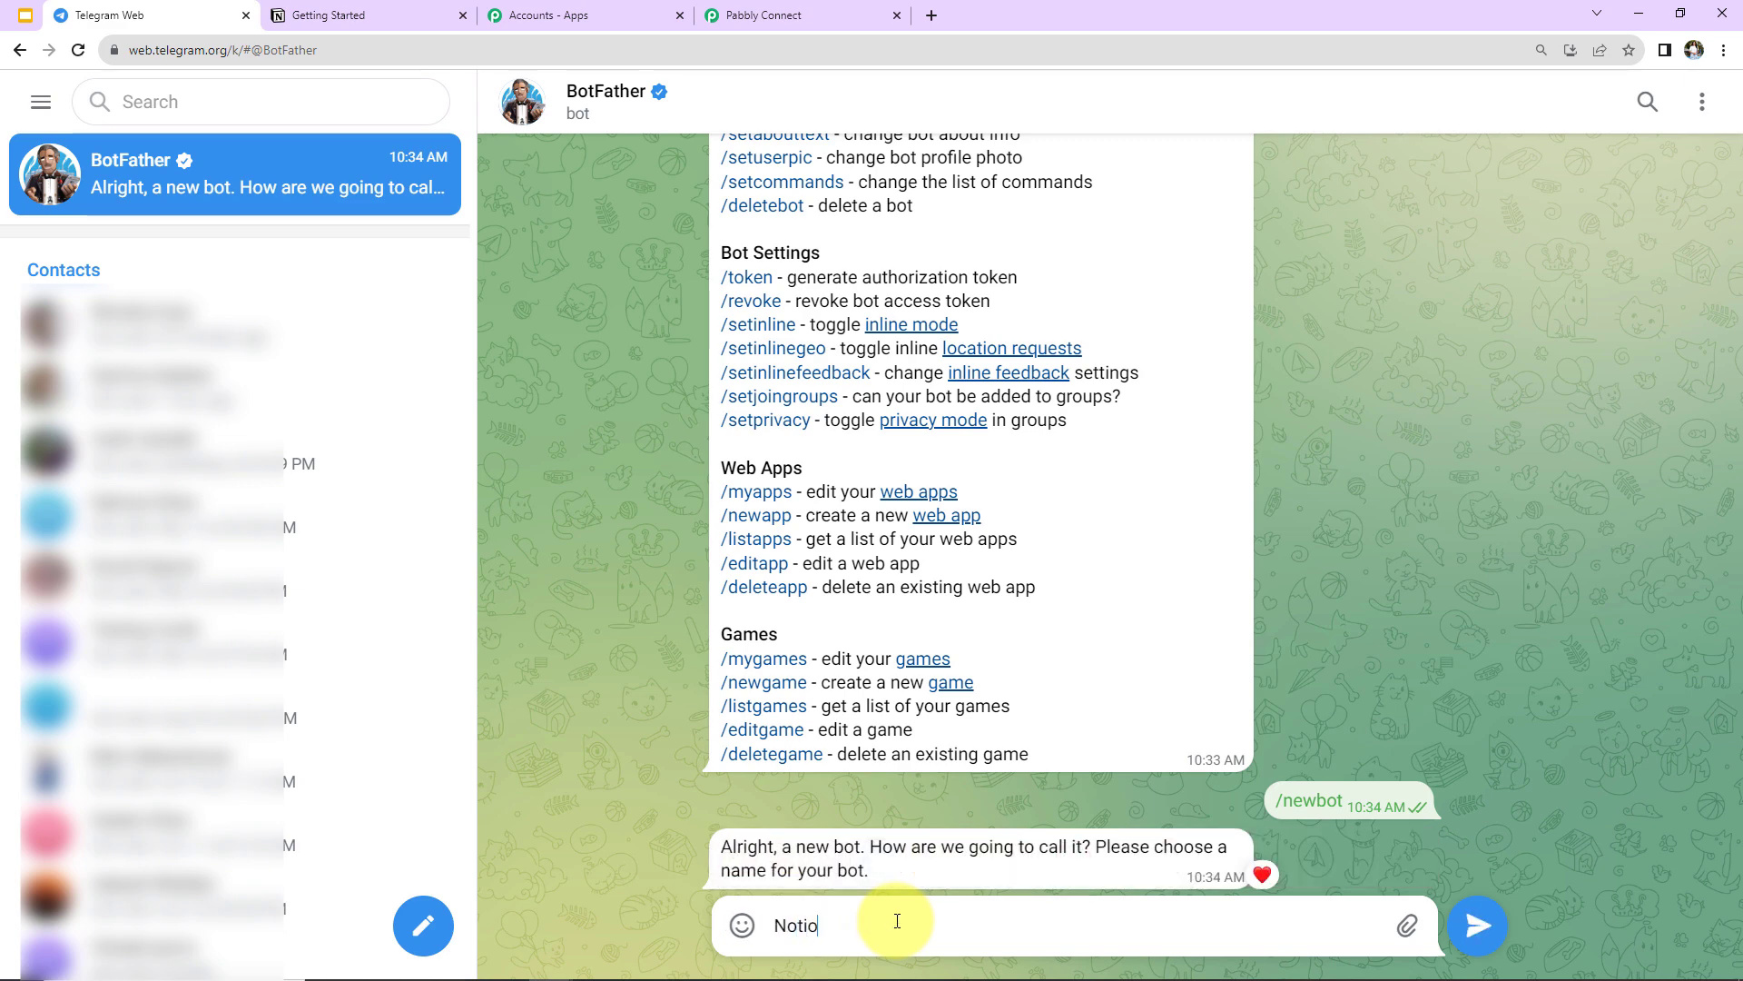
pyautogui.write('nTele123')
pyautogui.press('Return')
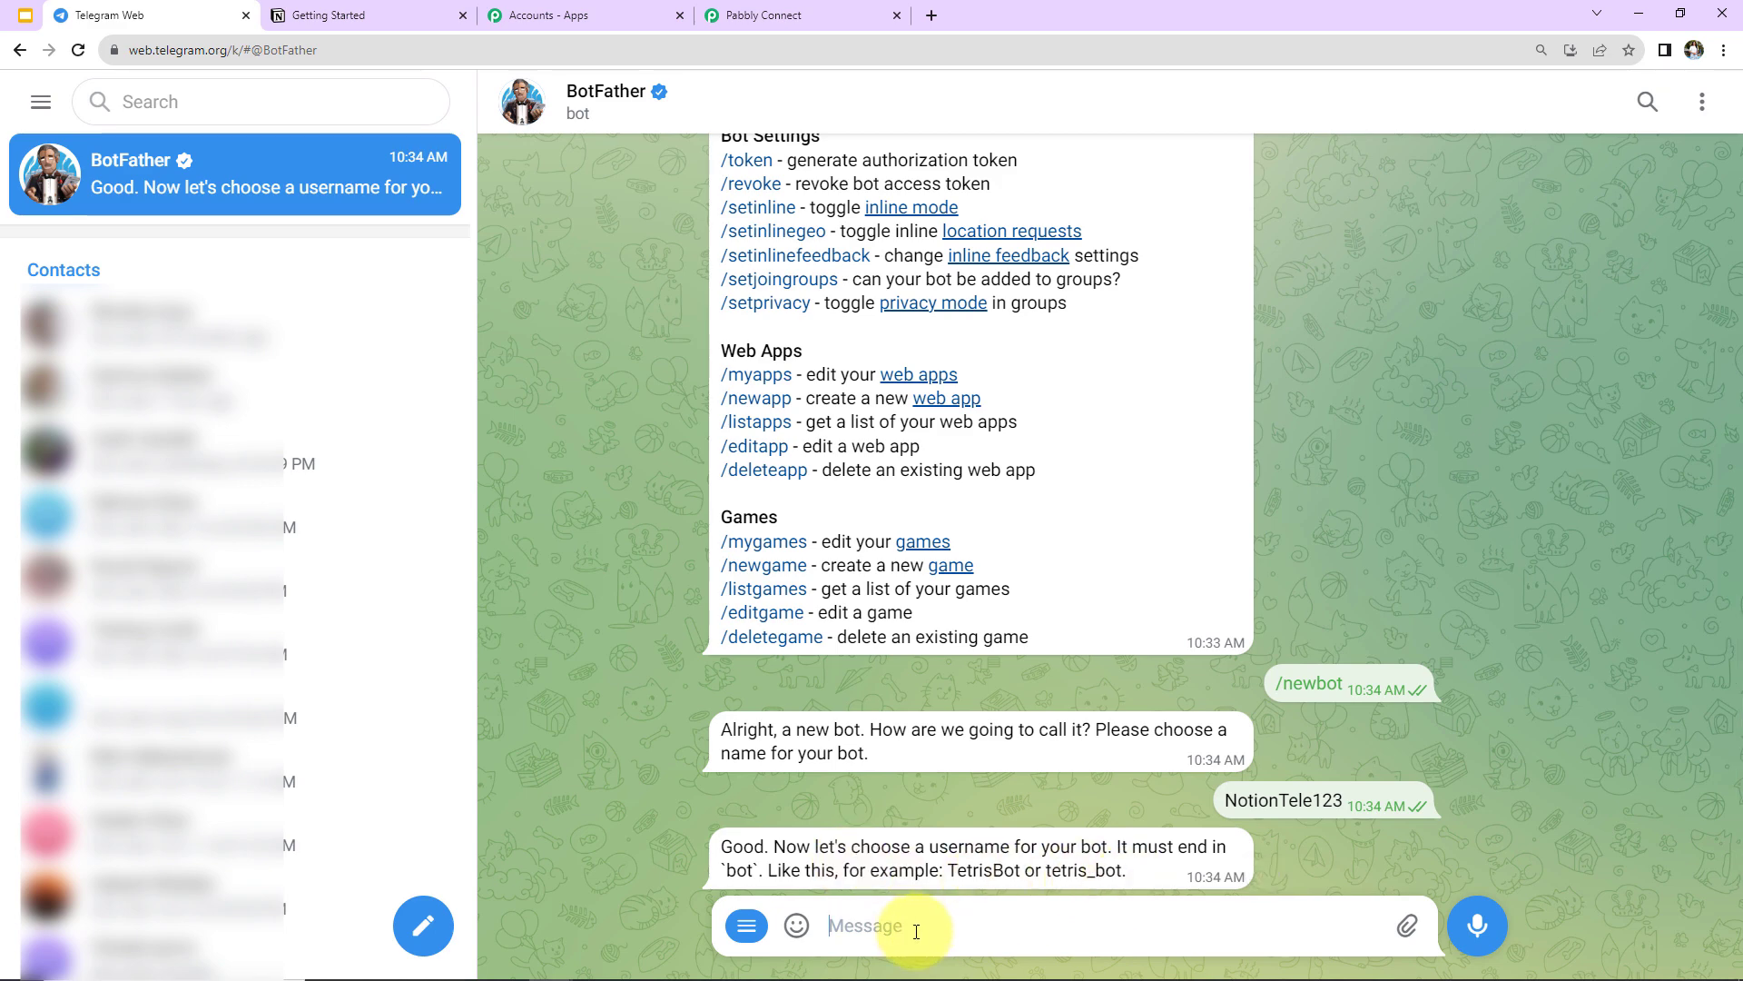
# Step: Give the new bot the username Notiontele123_bot in the BotFather chat
pyautogui.write('Notiontle')
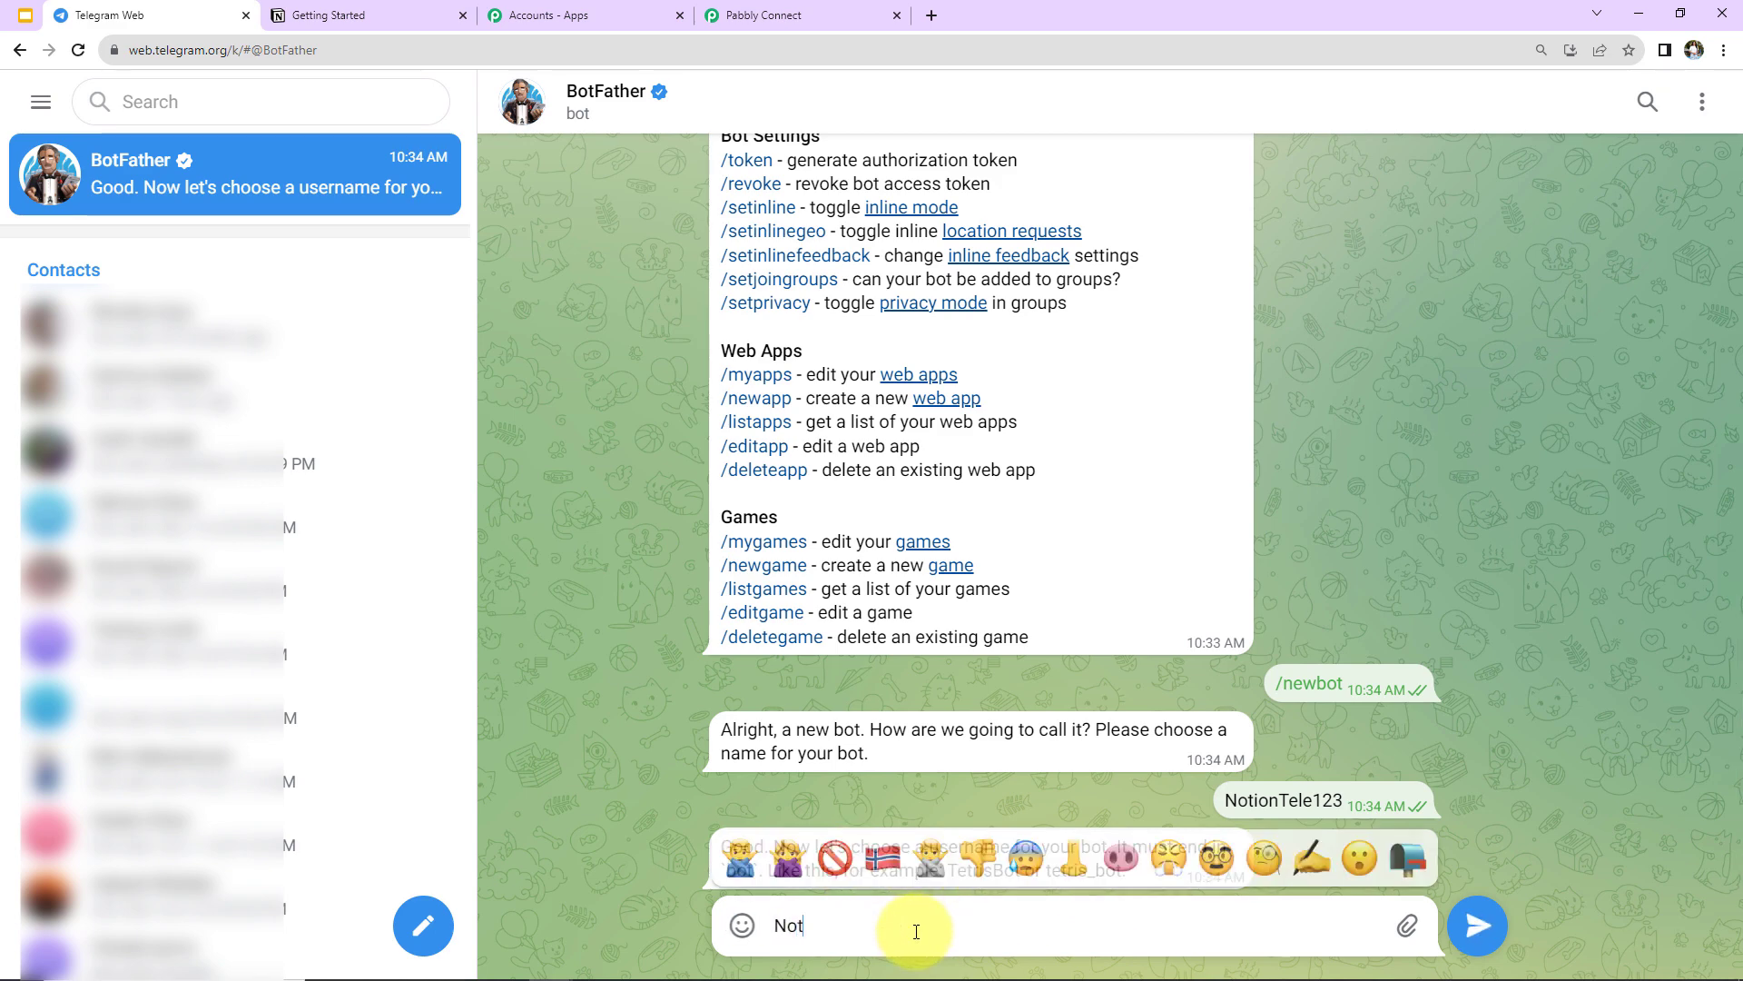
pyautogui.press('BackSpace')
pyautogui.press('BackSpace')
pyautogui.write('ele12')
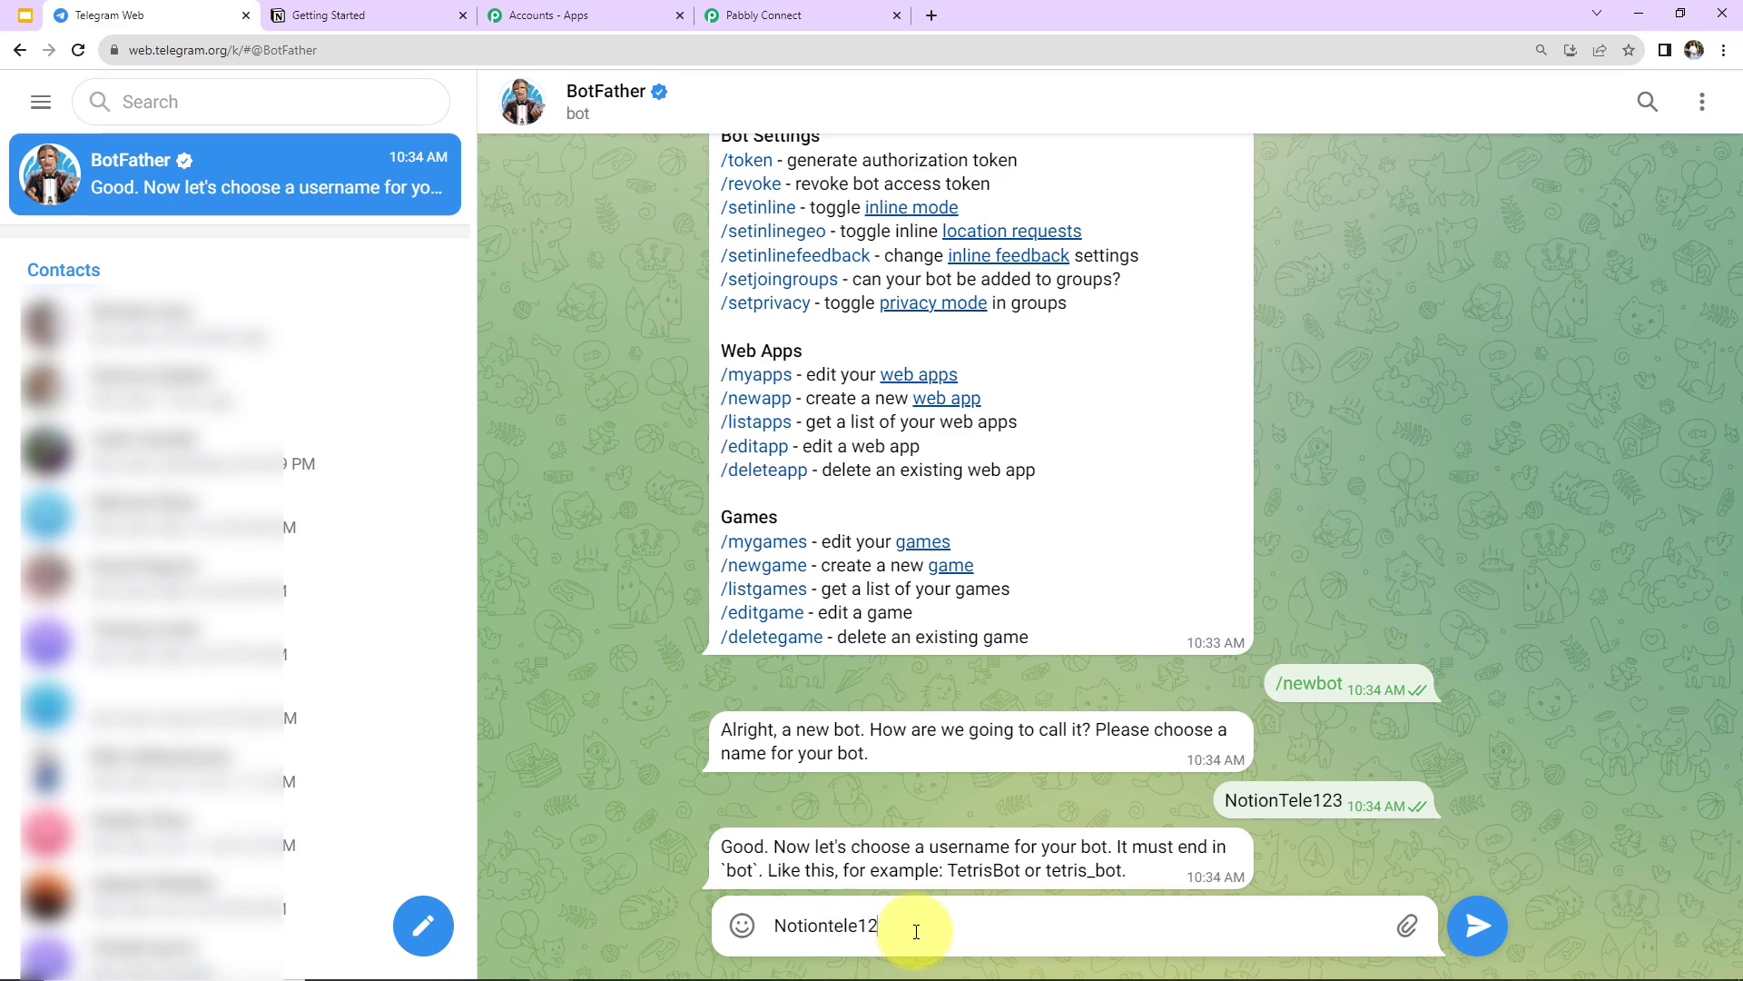
pyautogui.write('3_bot')
pyautogui.press('Return')
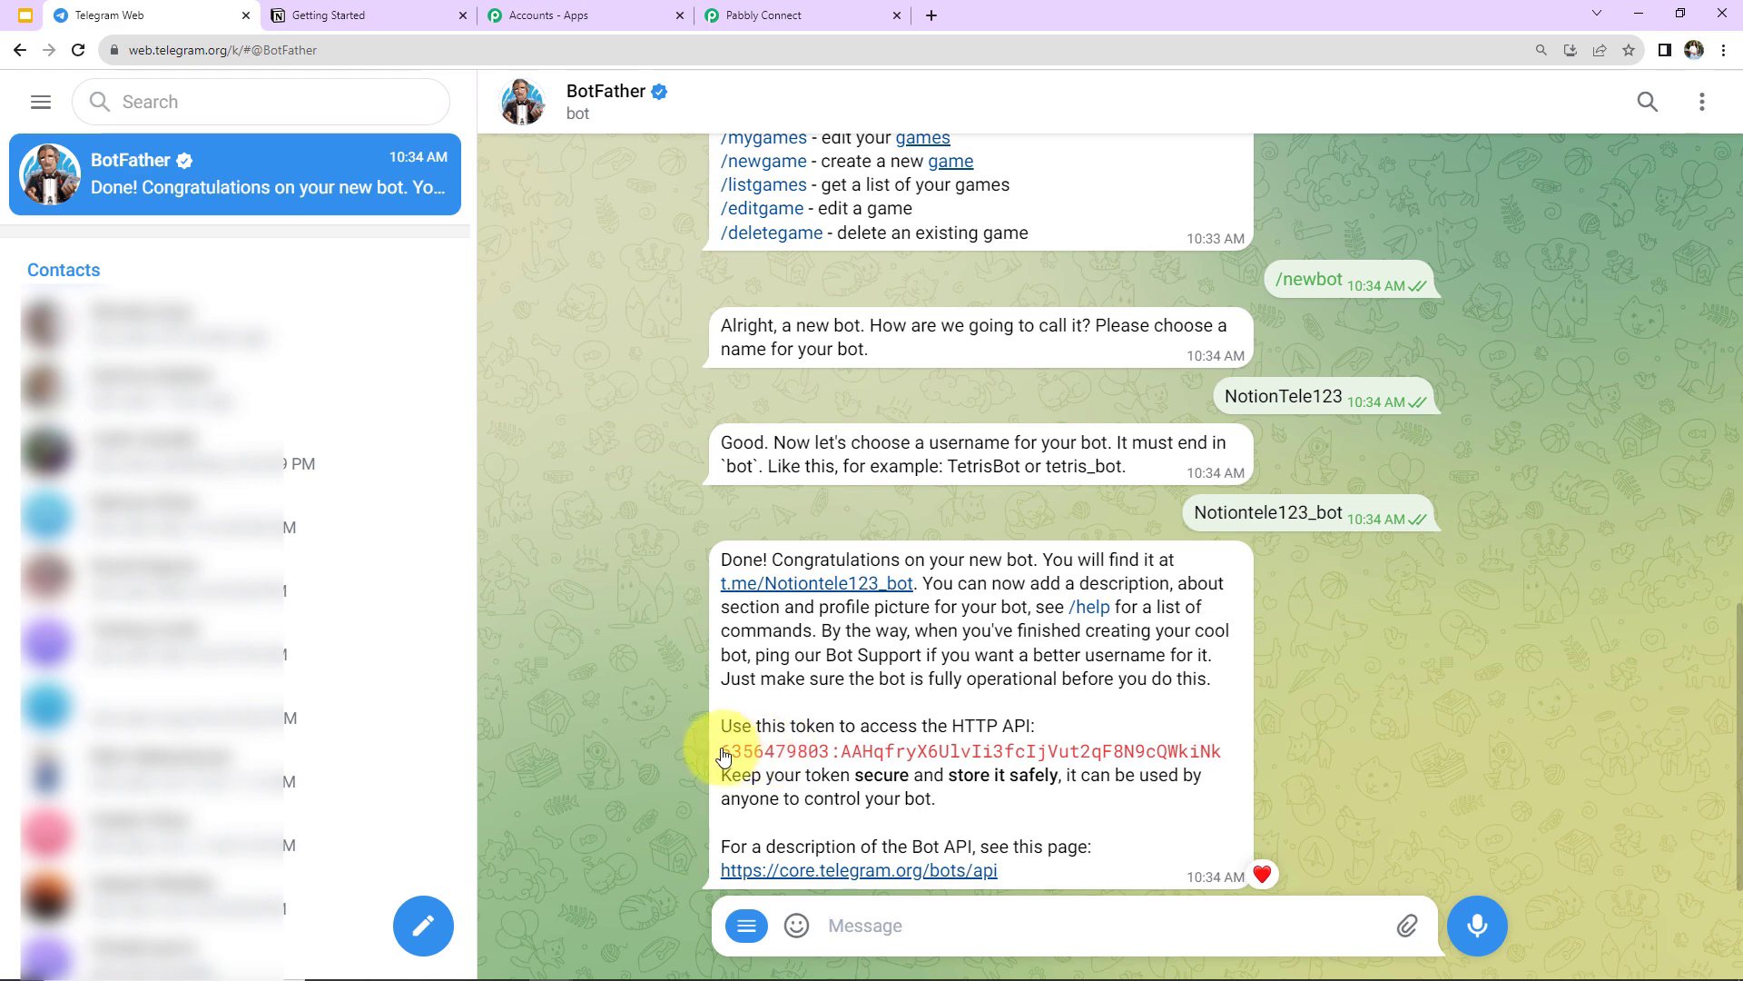
# Step: Copy the new bot's HTTP API token from BotFather's message
pyautogui.click(1207, 752)
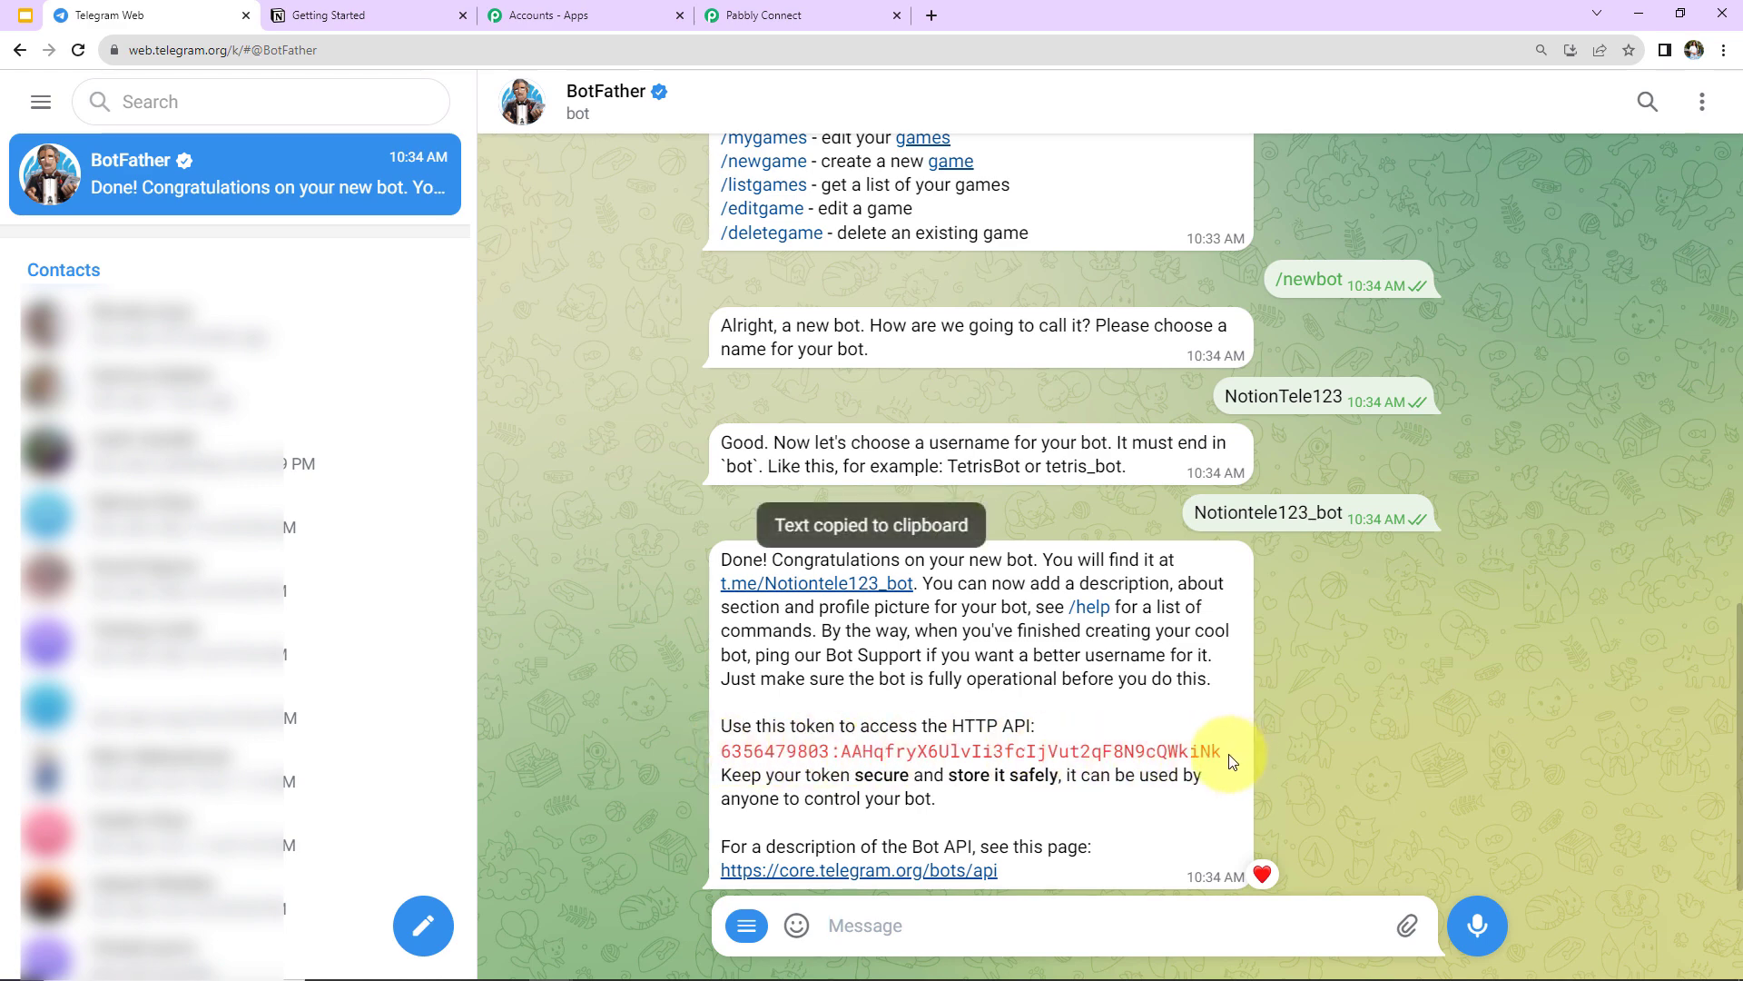
pyautogui.moveTo(1224, 752); pyautogui.dragTo(722, 751)
pyautogui.rightClick(727, 751)
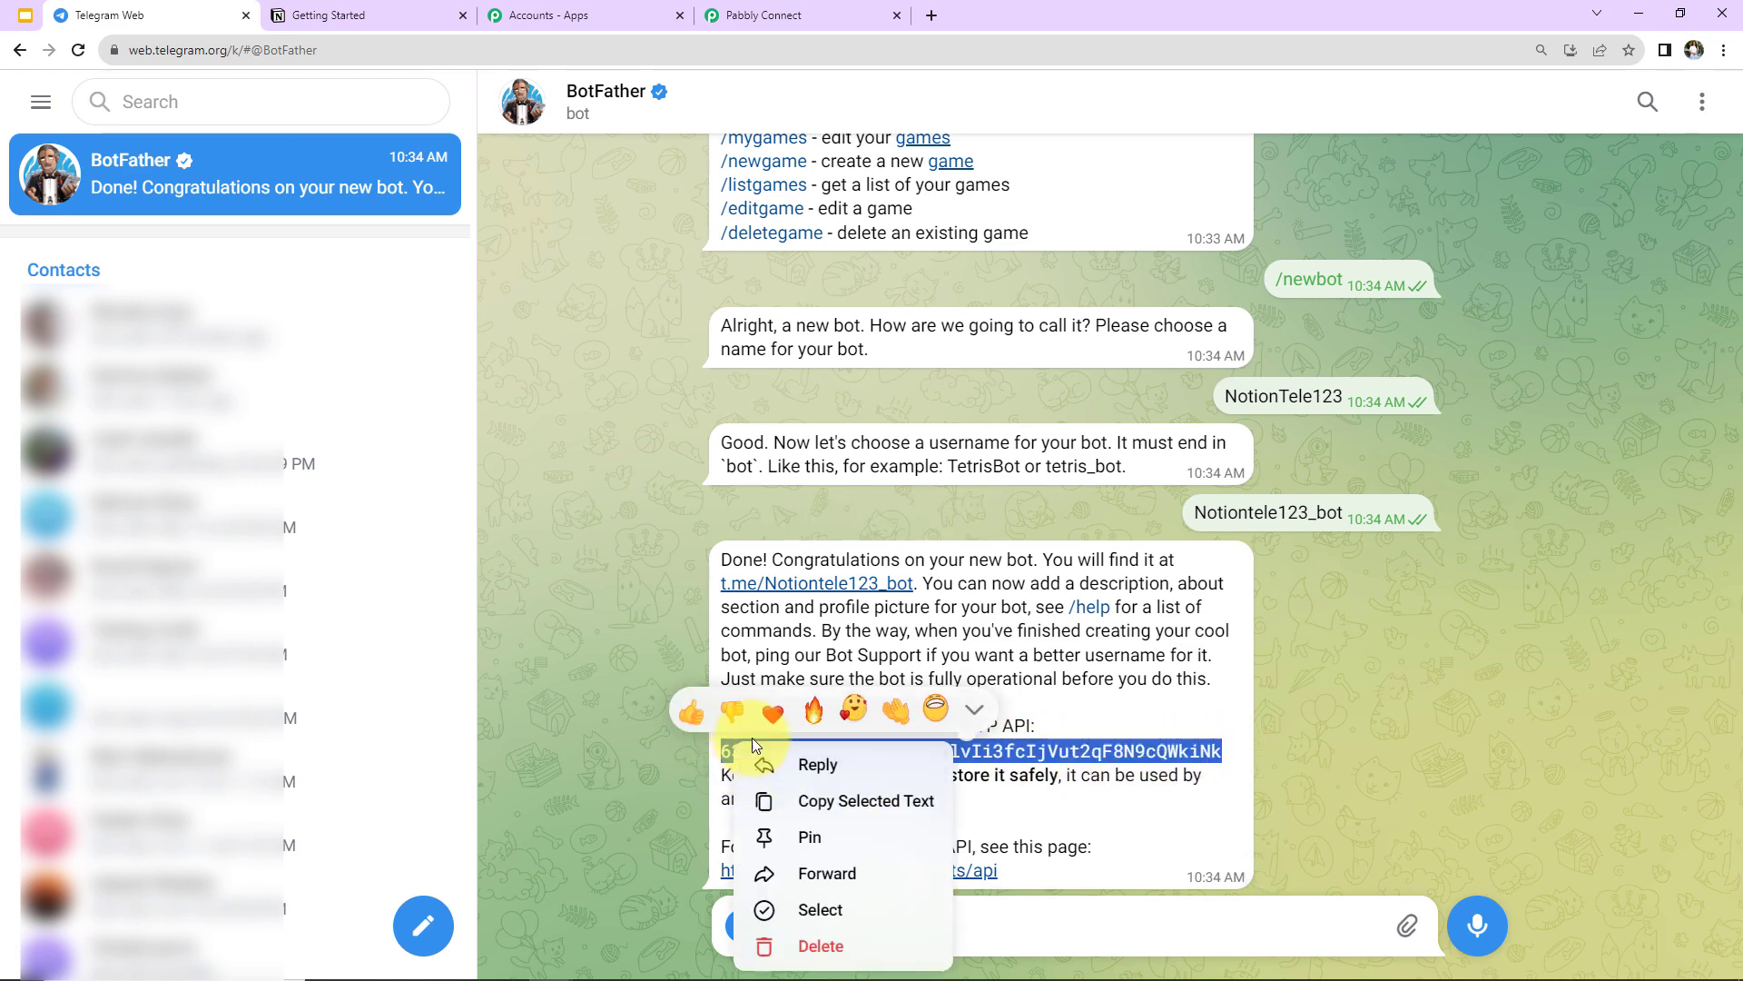
pyautogui.click(817, 800)
# Step: Switch to Pabbly Connect, paste the bot's API token into the new connection's Token field and save the connection
pyautogui.click(772, 16)
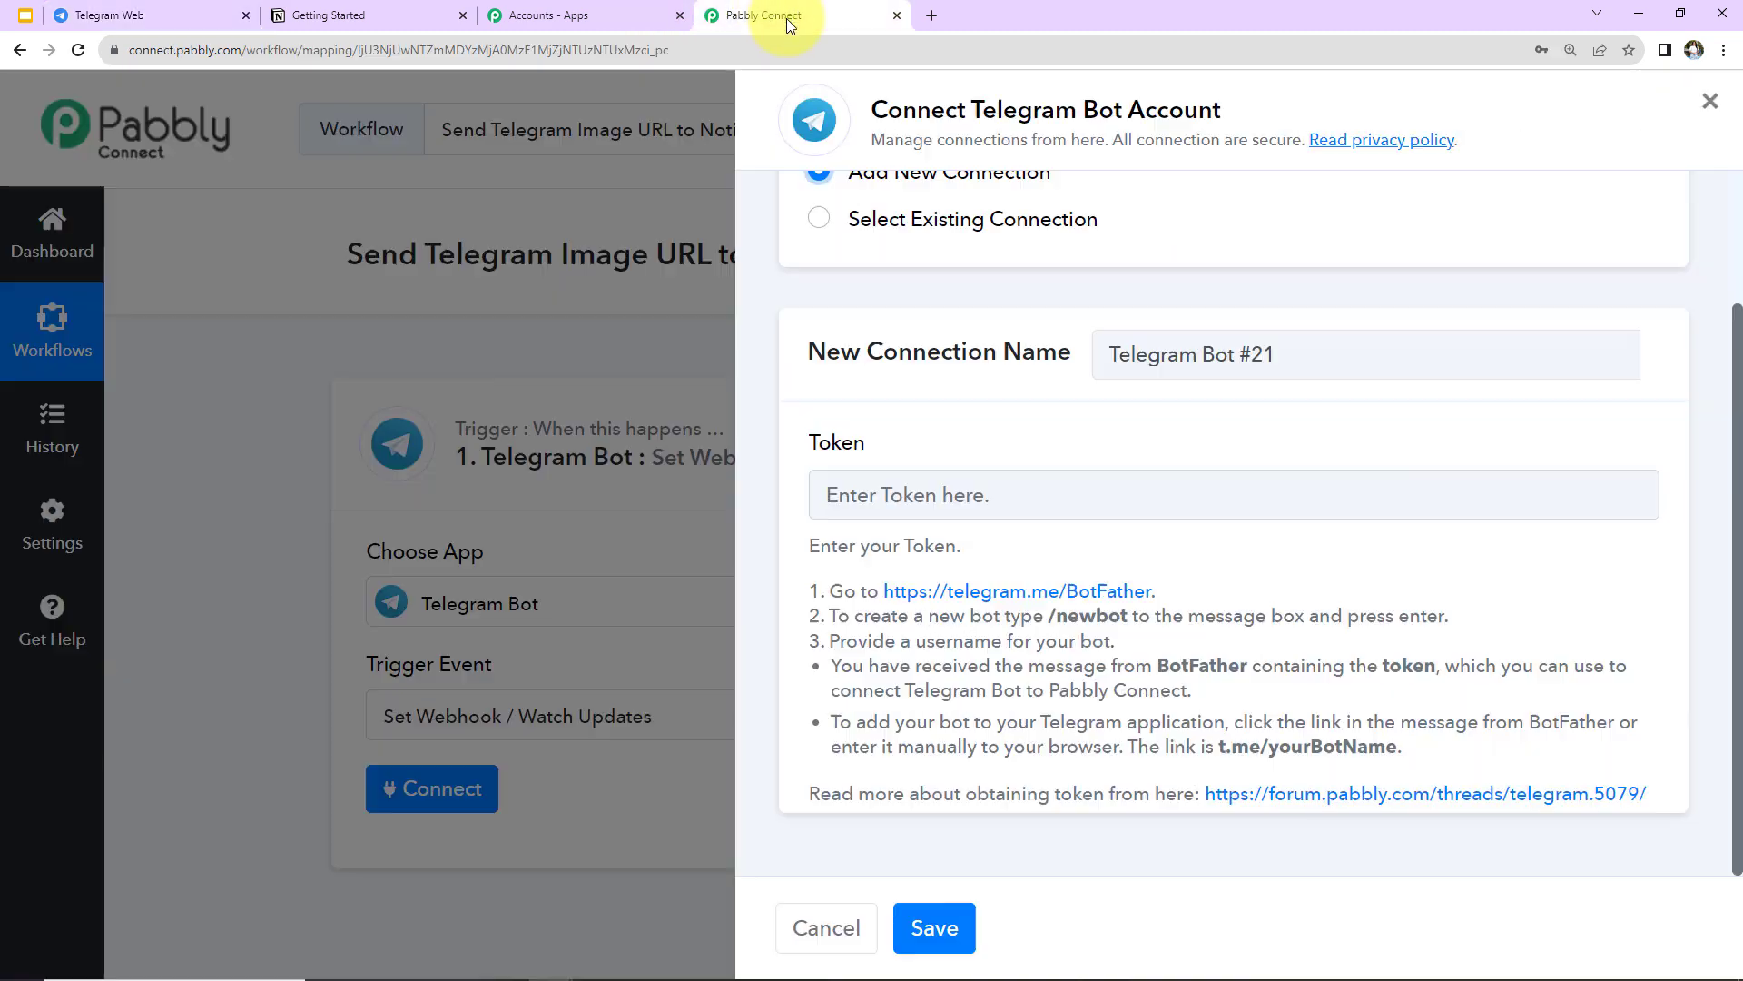
pyautogui.click(905, 495)
pyautogui.hotkey('ctrl', 'v')
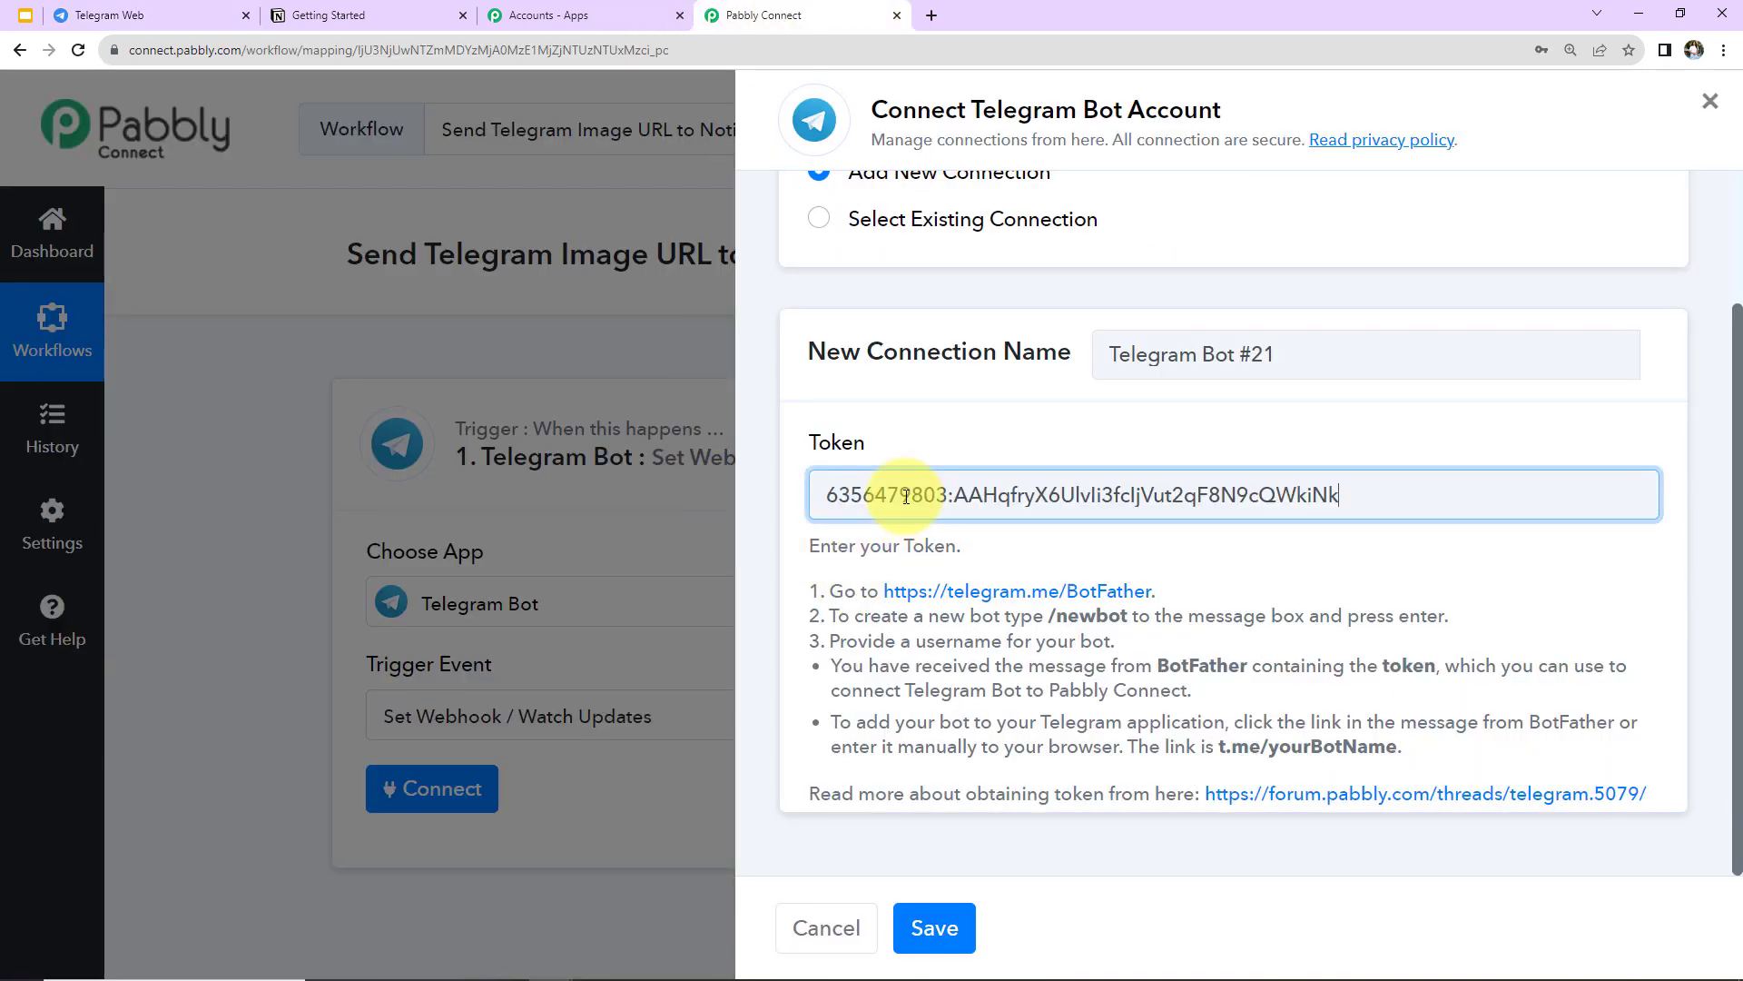
pyautogui.click(965, 935)
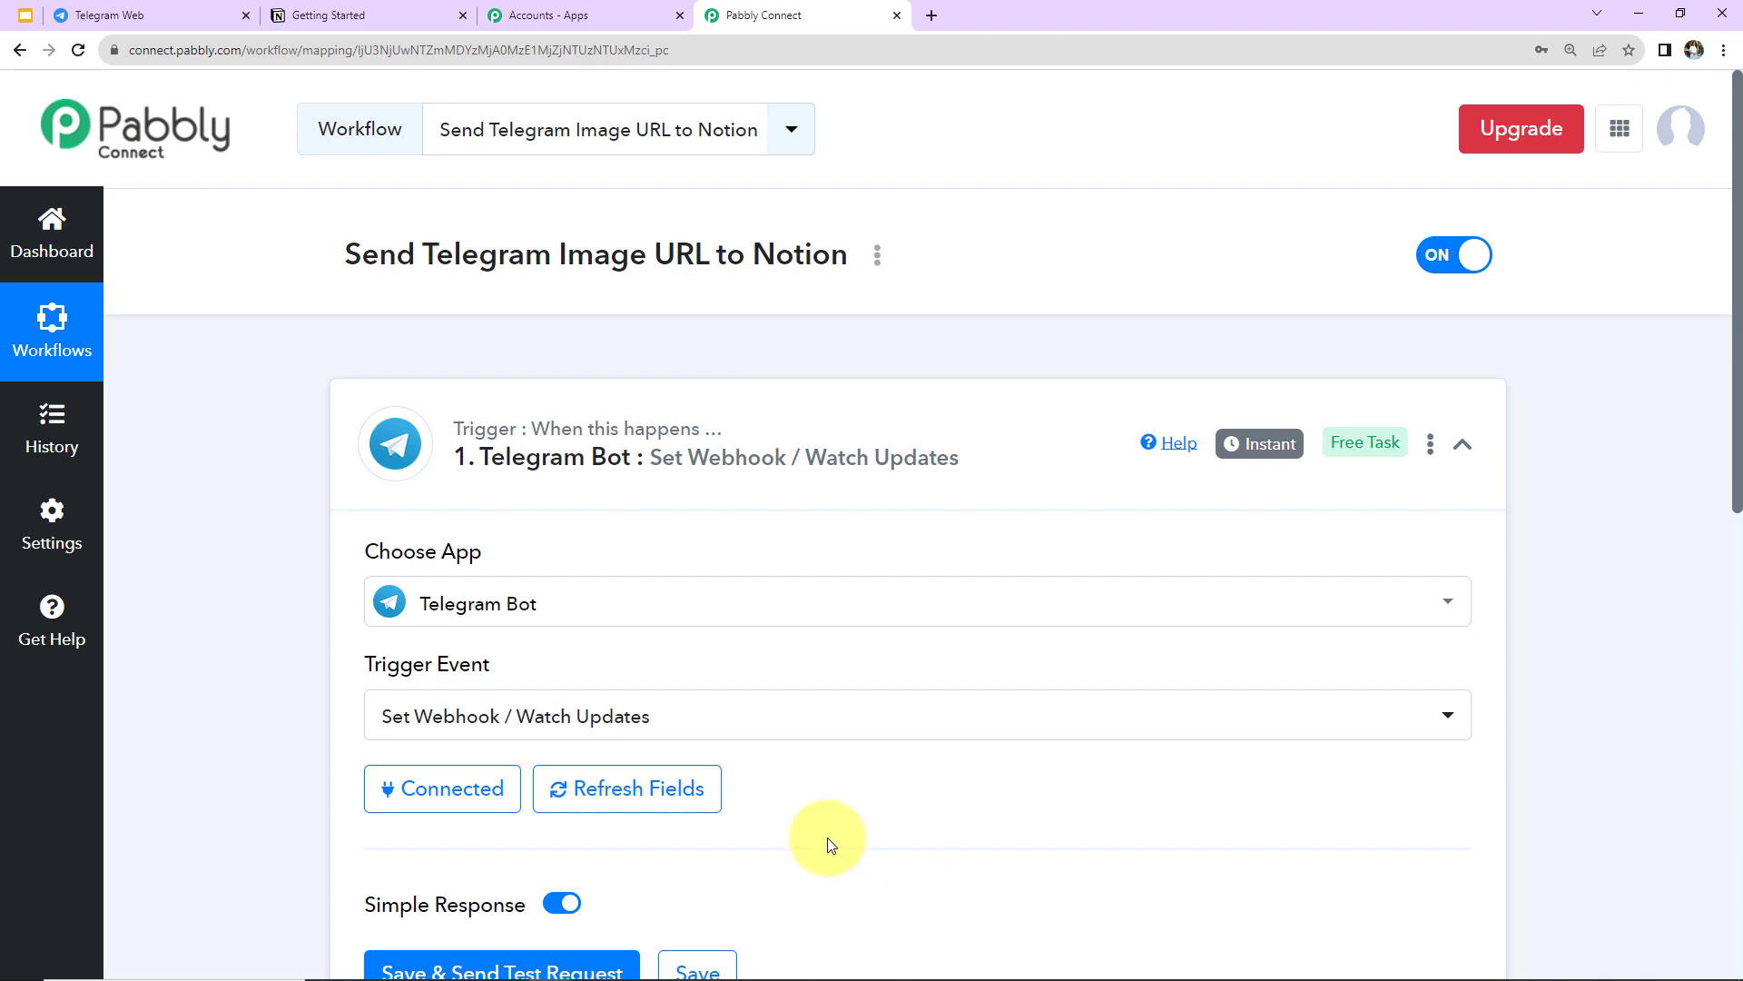
# Step: Switch to Telegram Web, open the new bot's chat through its link in BotFather's message and start the bot
pyautogui.click(174, 18)
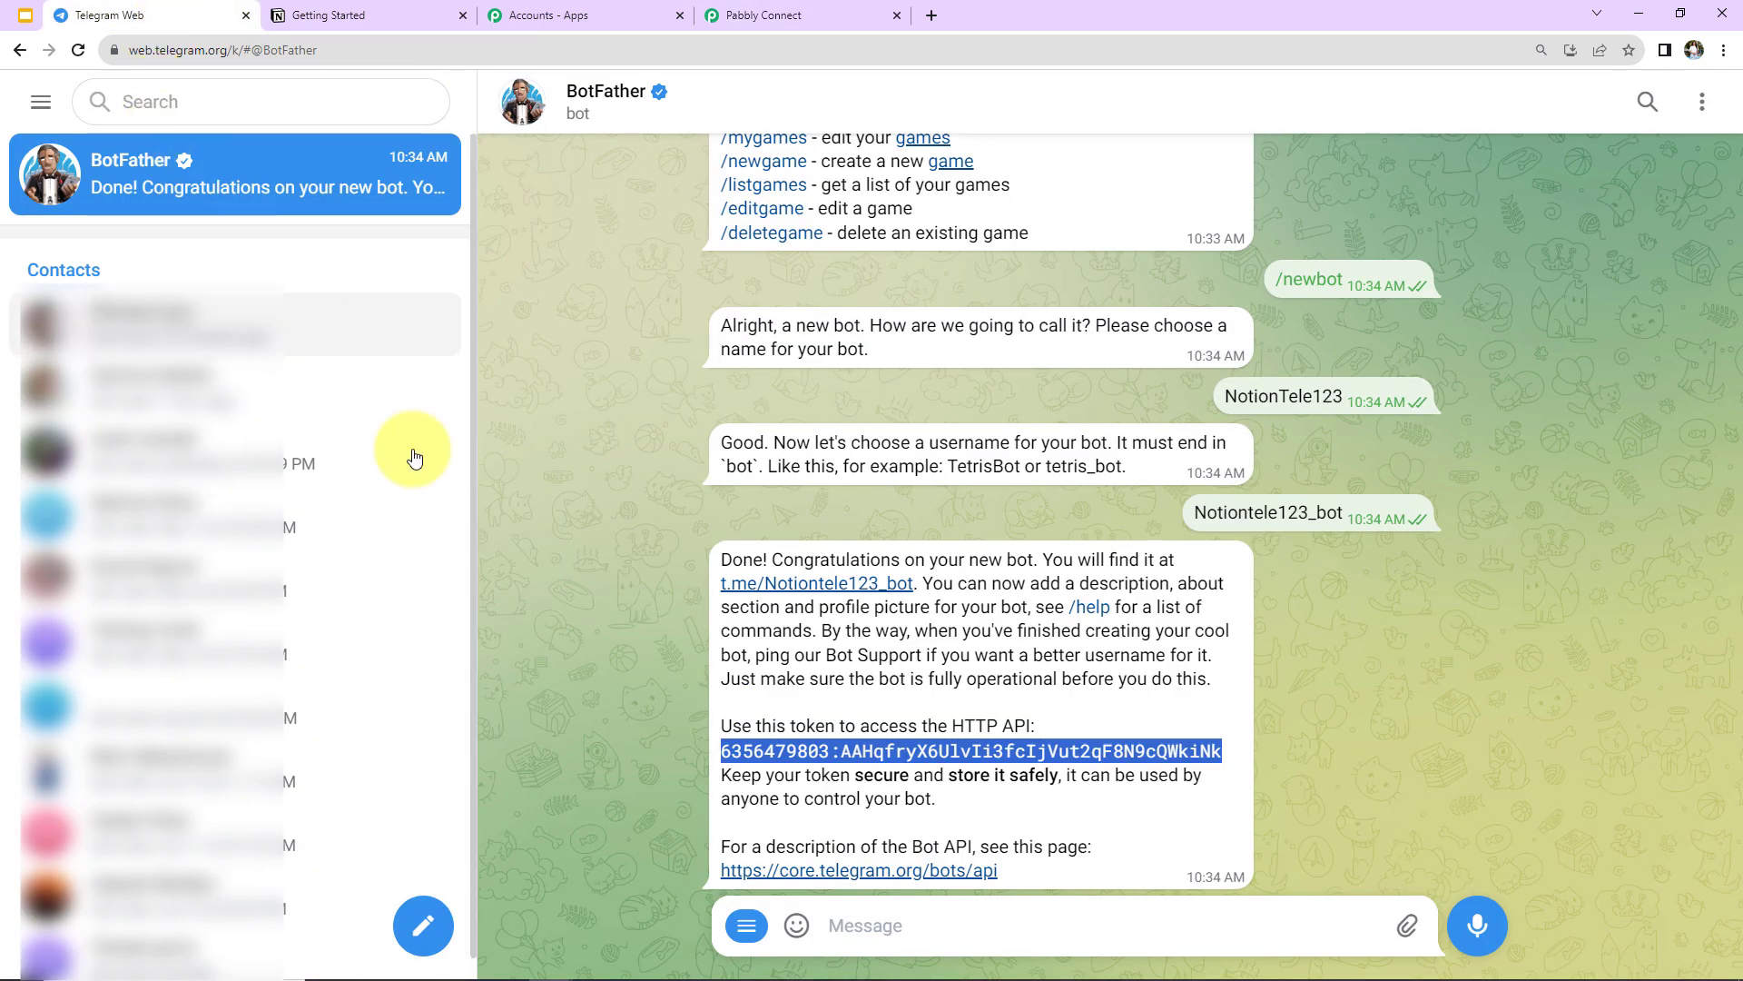
pyautogui.click(815, 586)
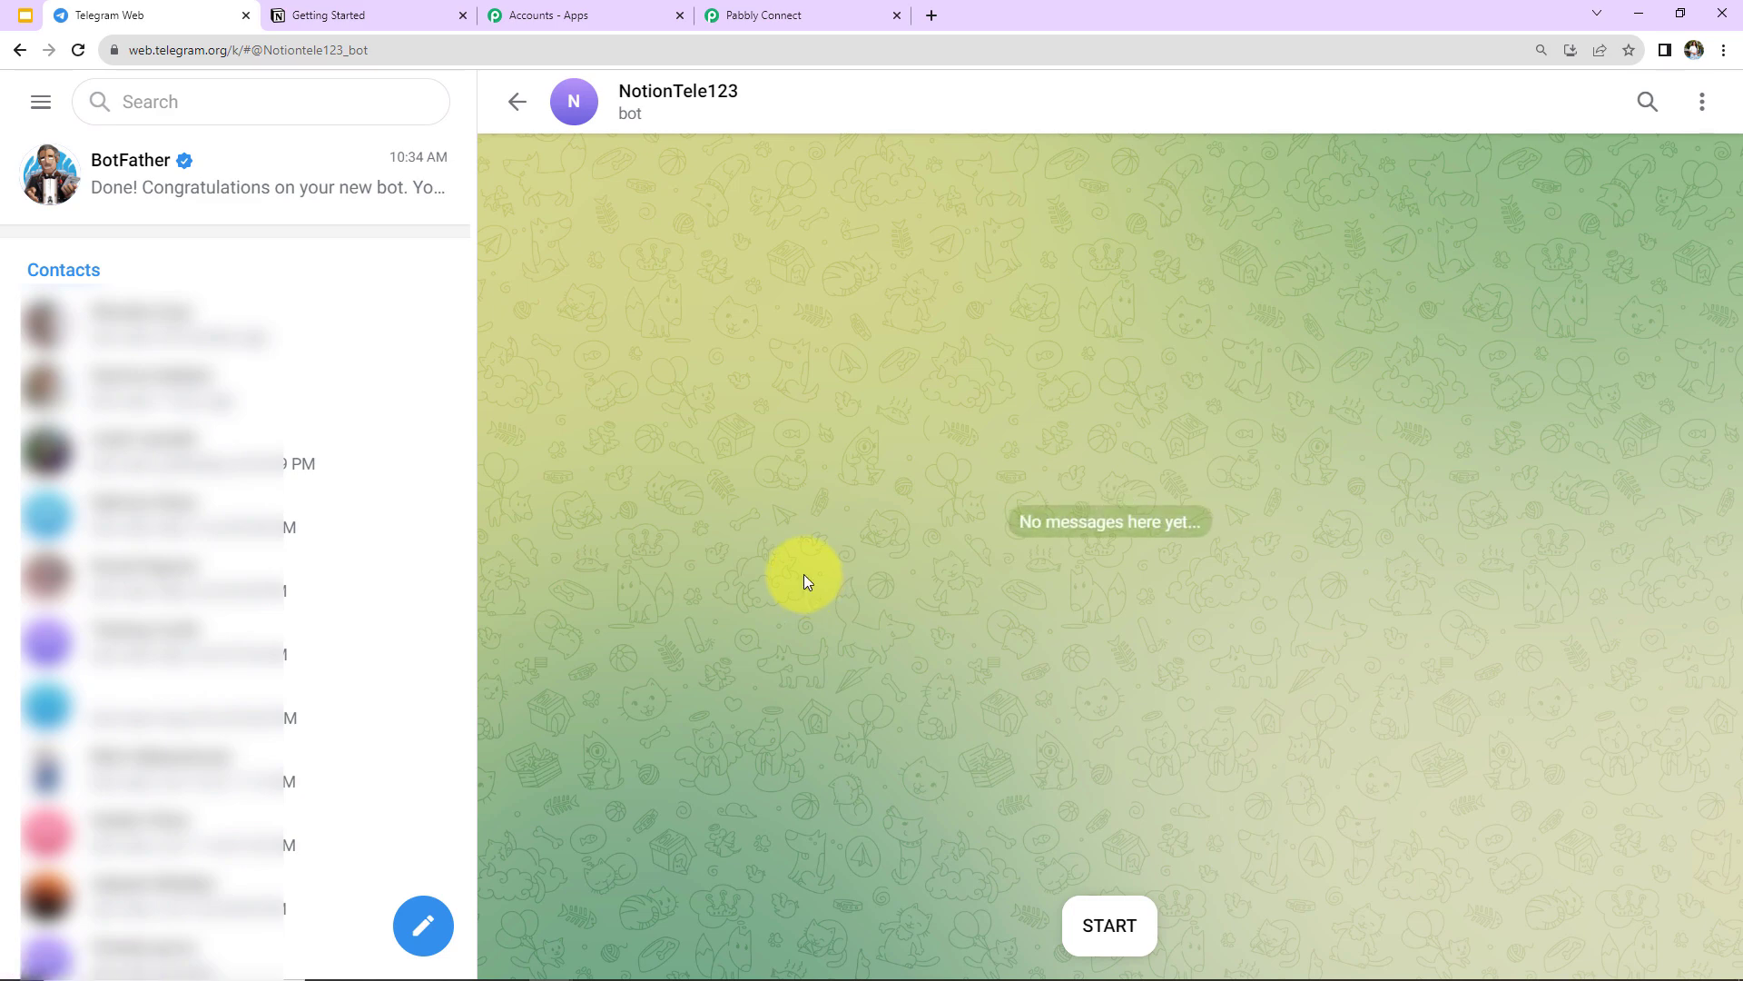
pyautogui.click(1117, 935)
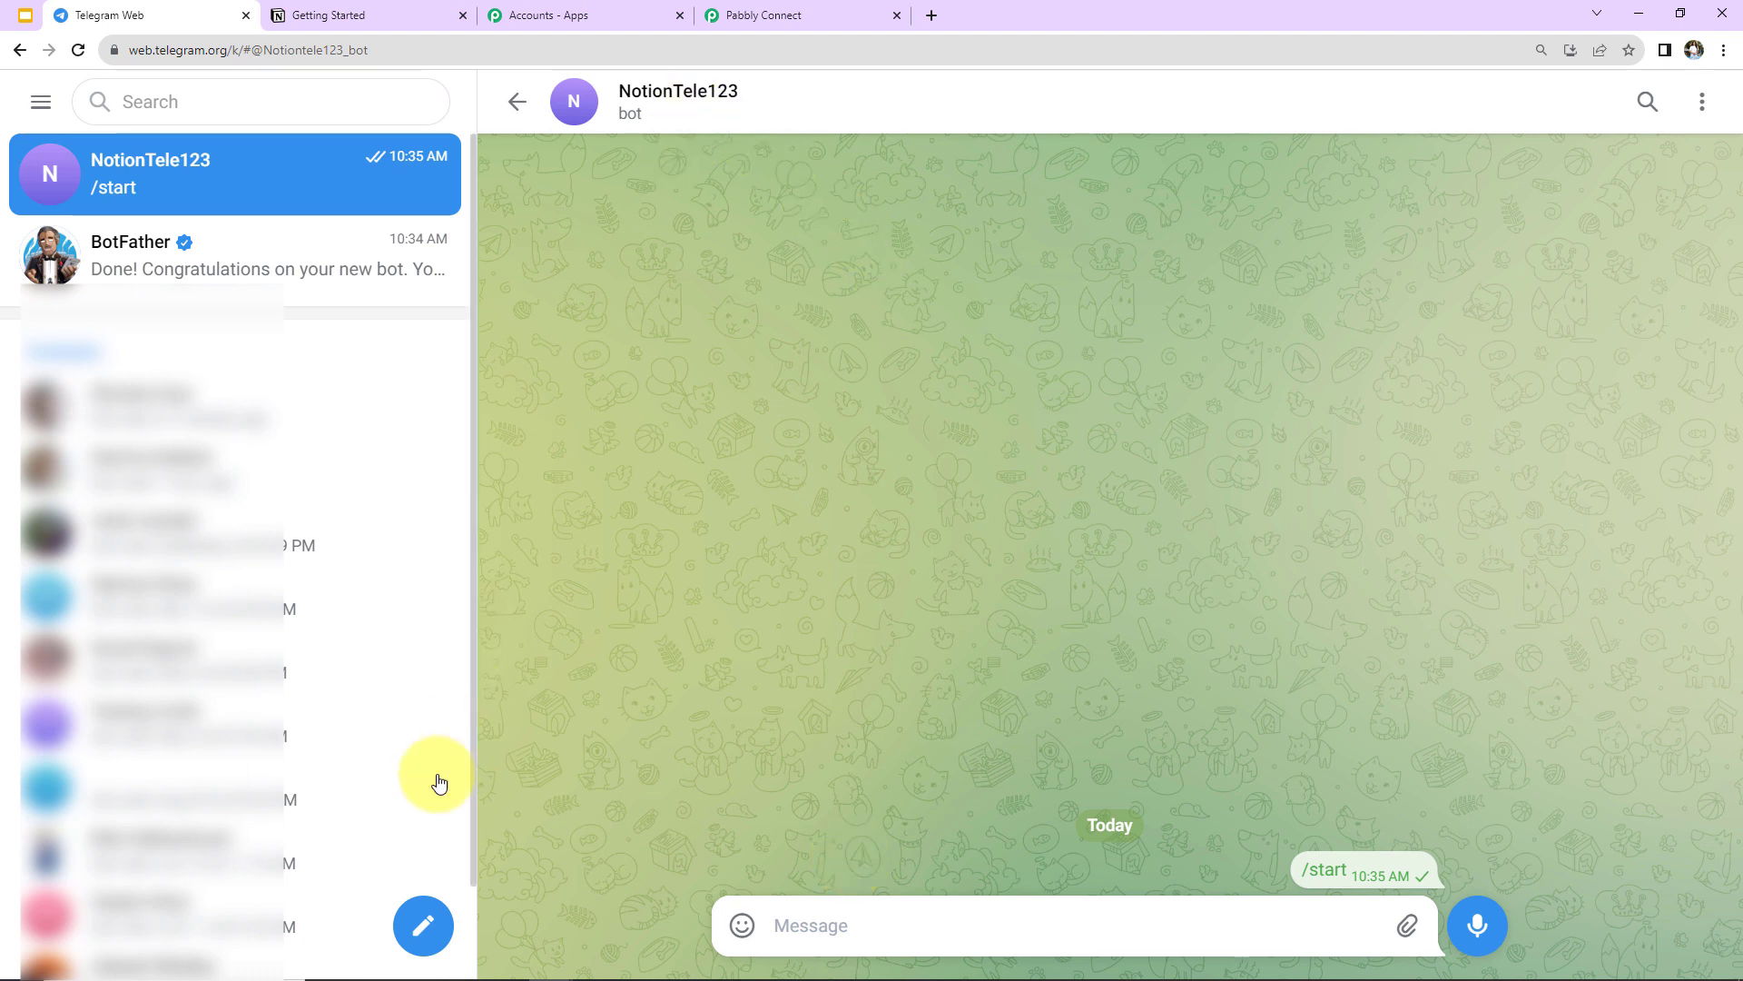
# Step: Start a new Telegram group and add two contacts and the NotionTele123 bot as its members
pyautogui.click(415, 919)
pyautogui.click(354, 823)
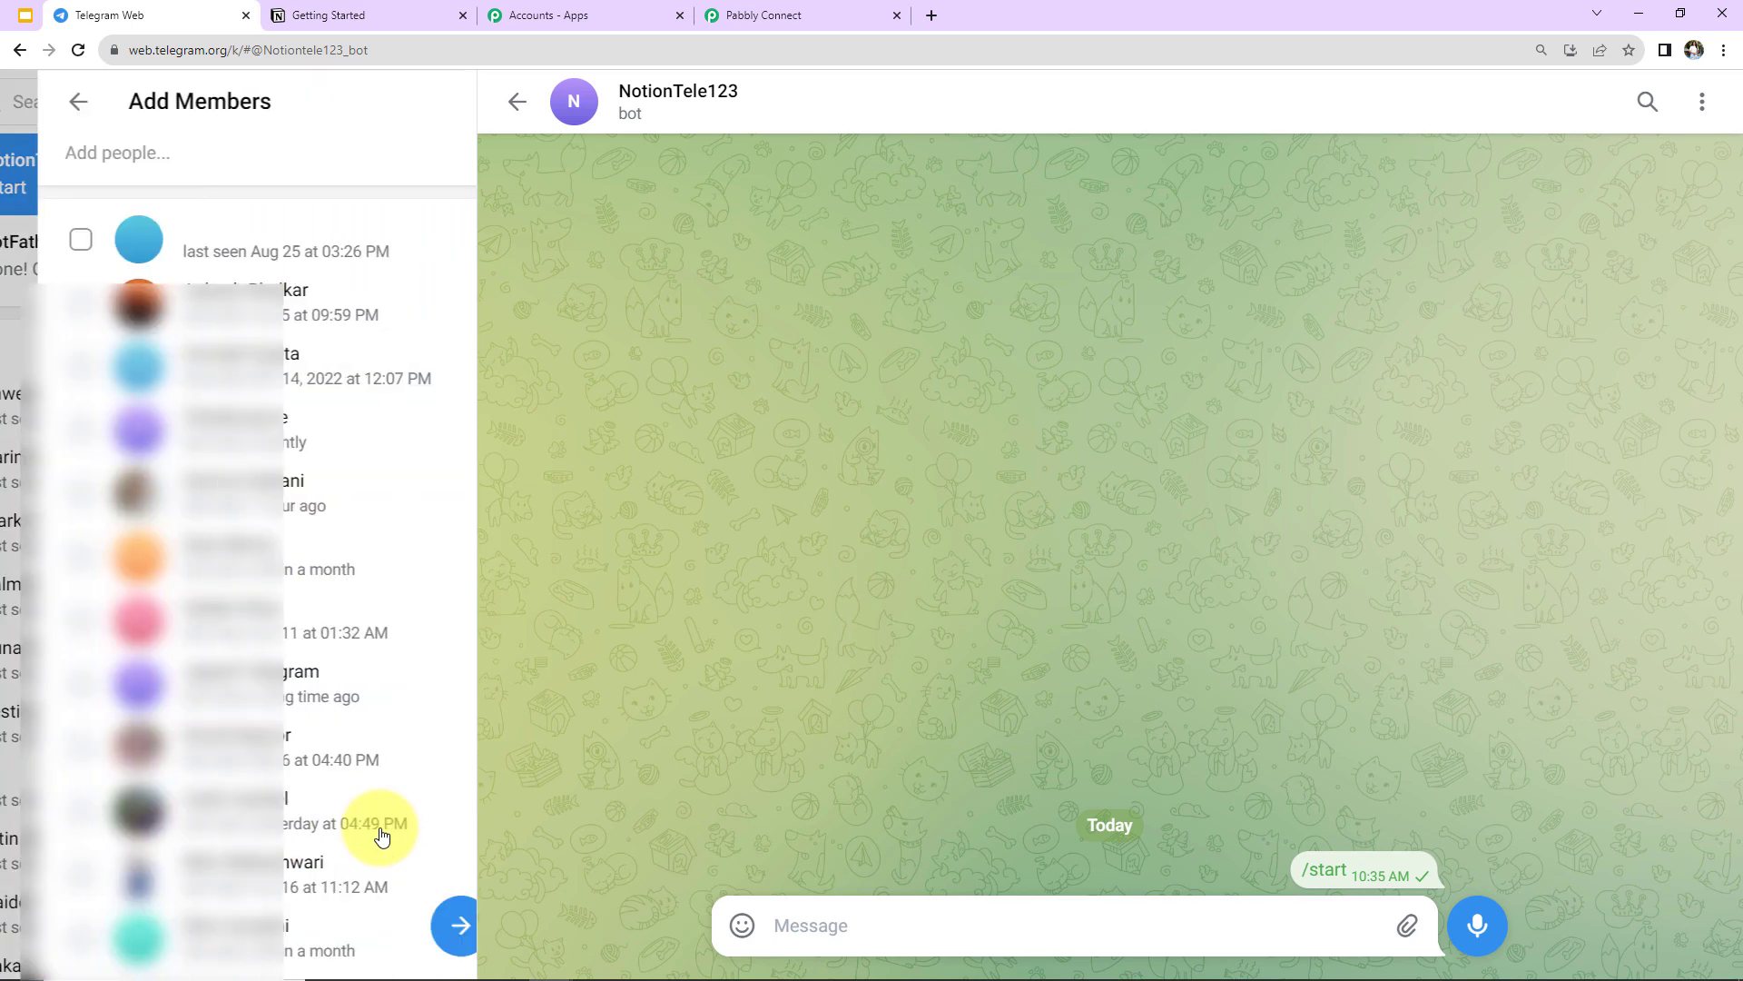
pyautogui.click(272, 553)
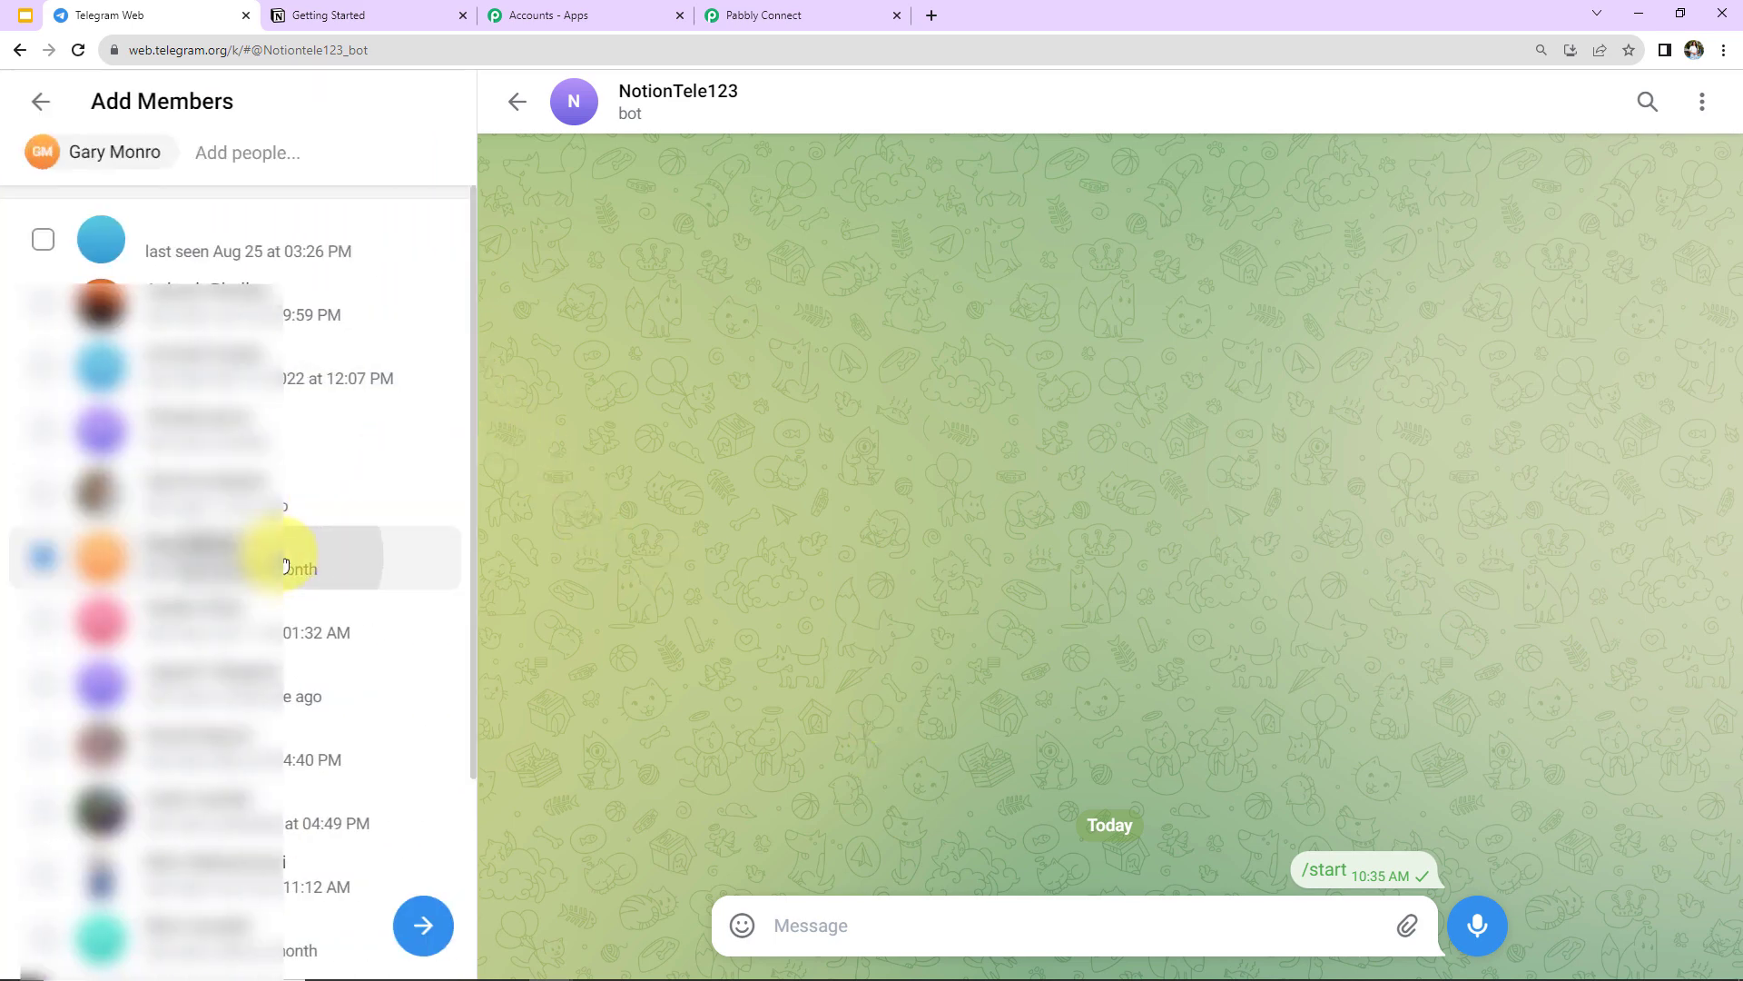
pyautogui.click(218, 826)
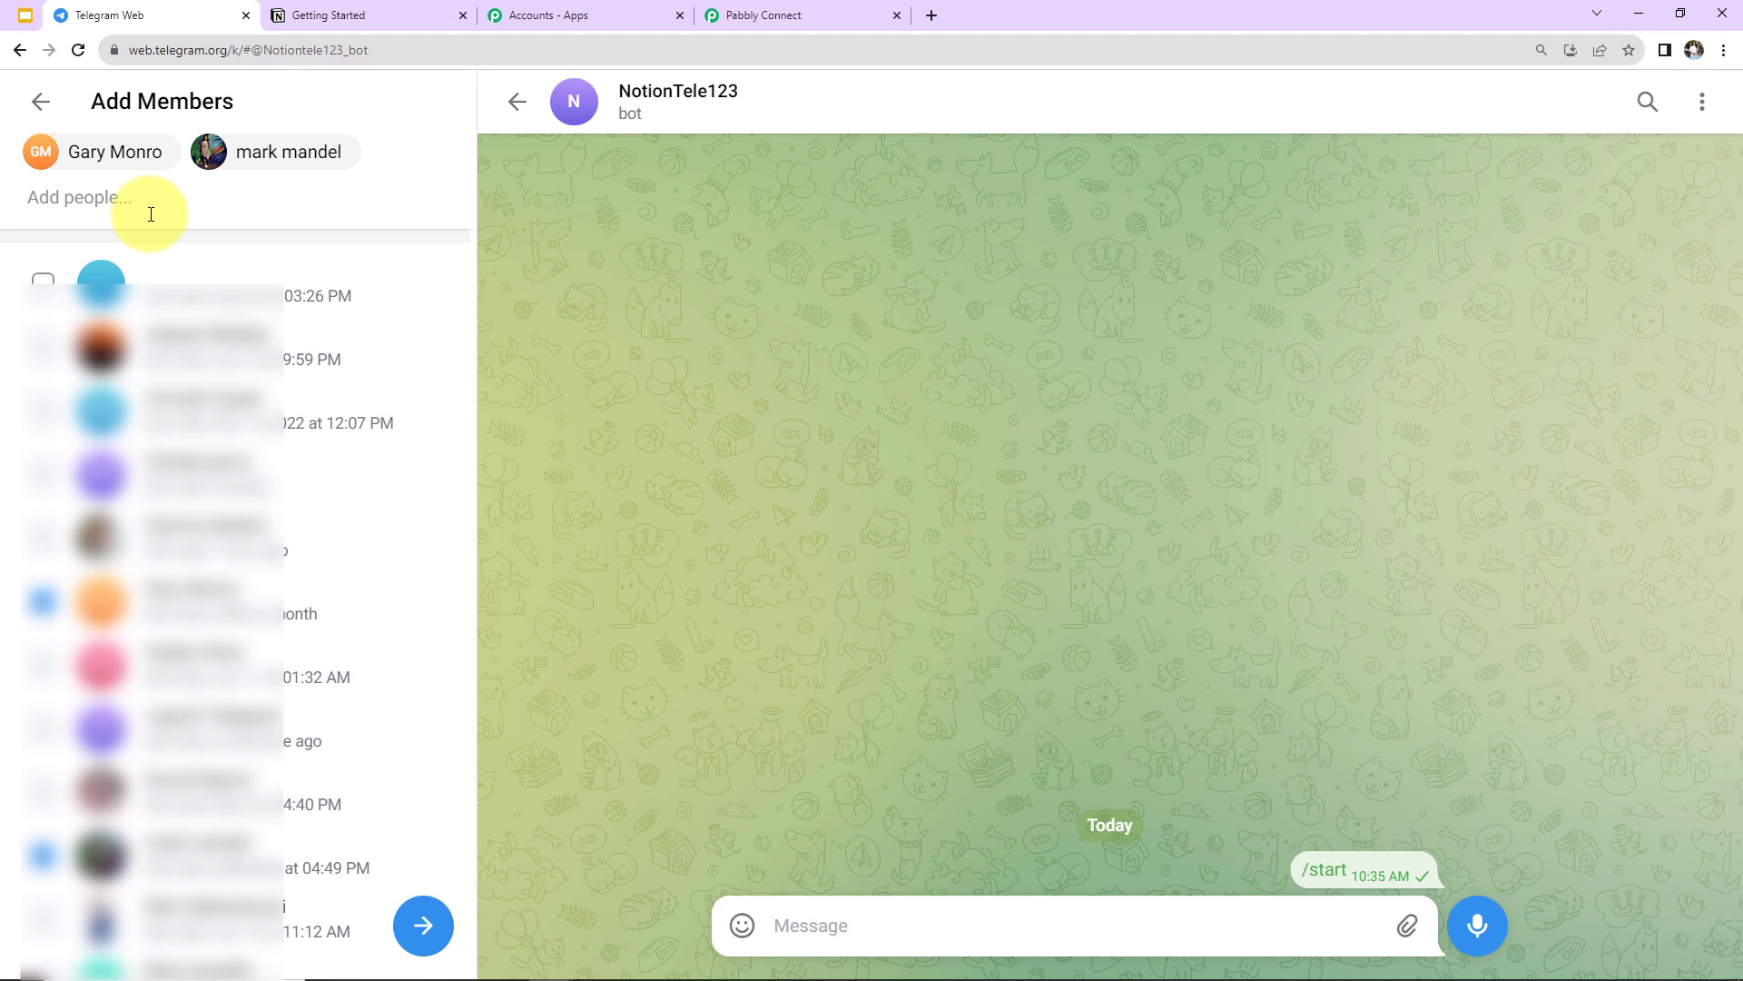
pyautogui.write('notio')
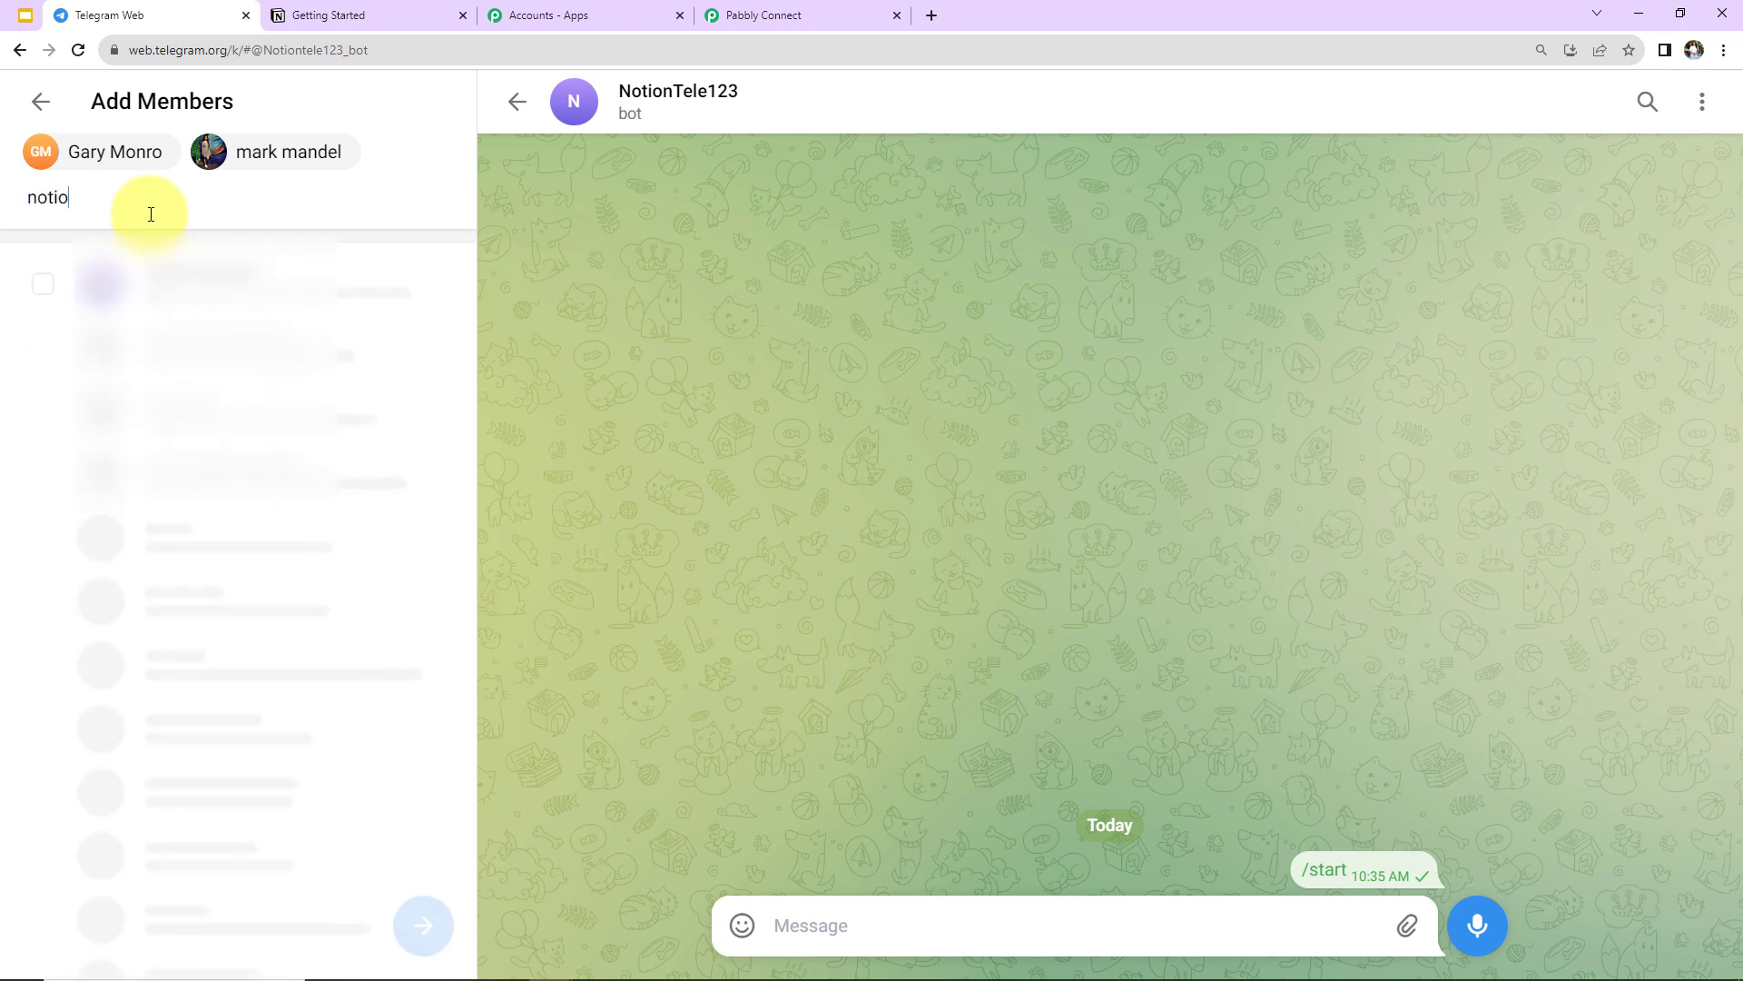
pyautogui.write('n')
pyautogui.click(43, 284)
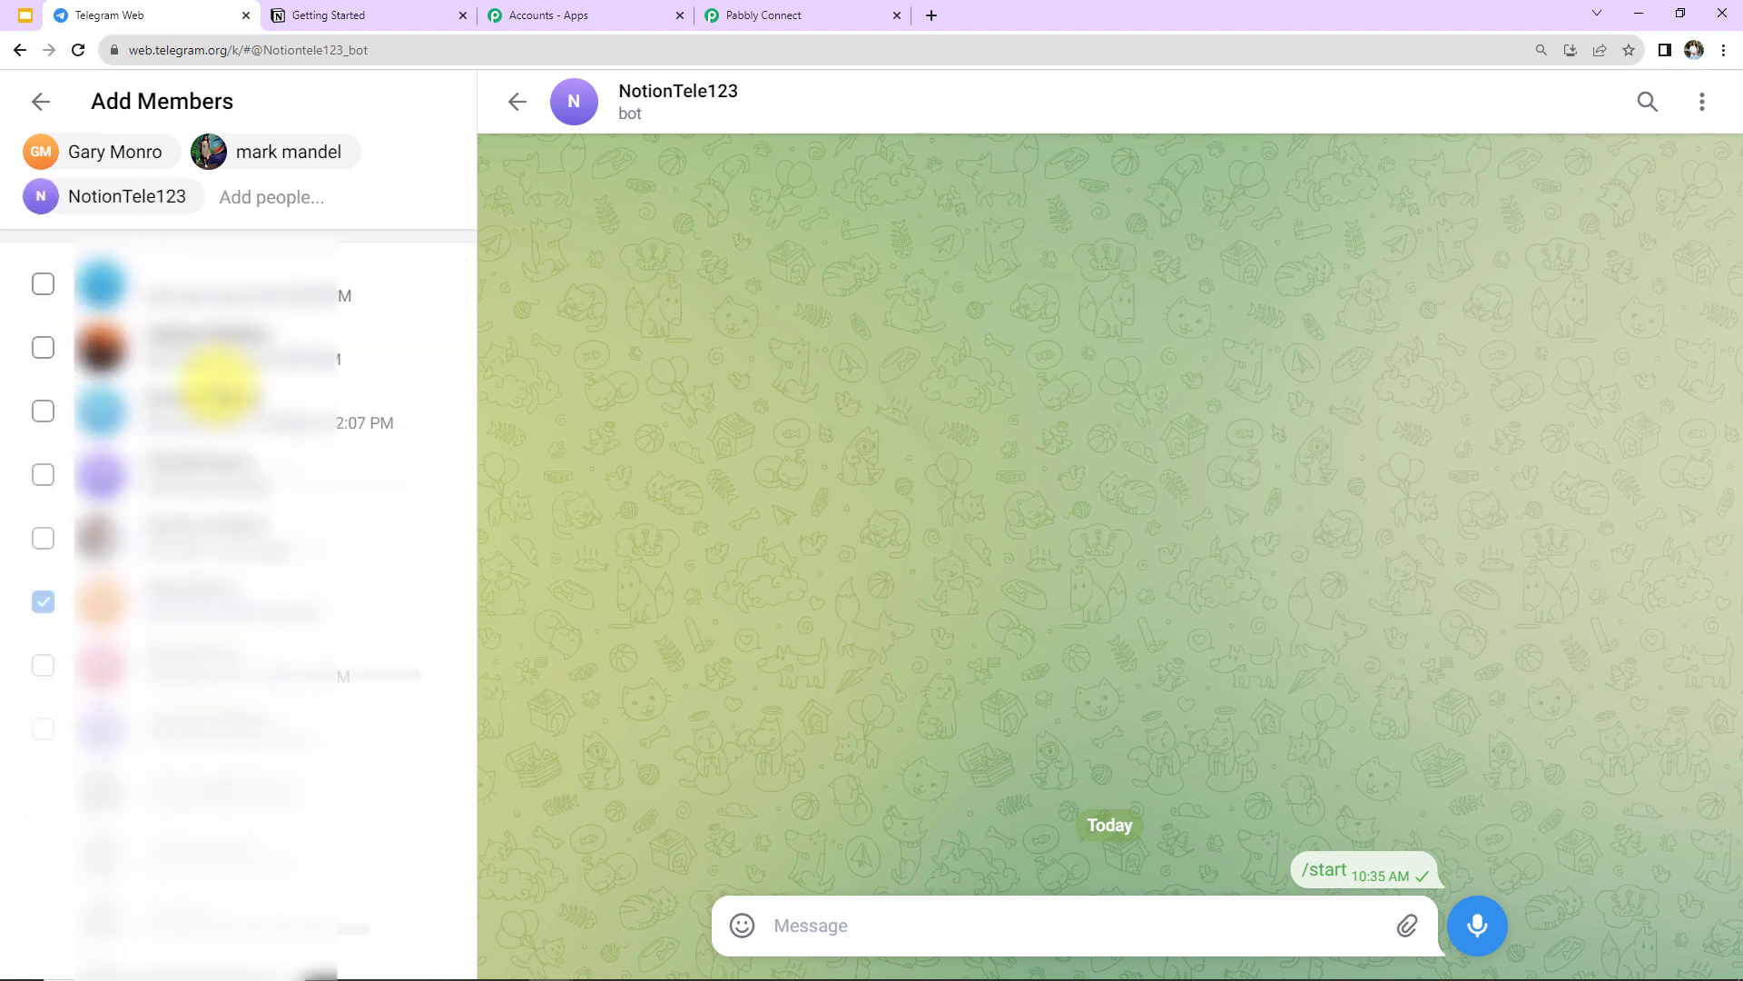
pyautogui.click(416, 923)
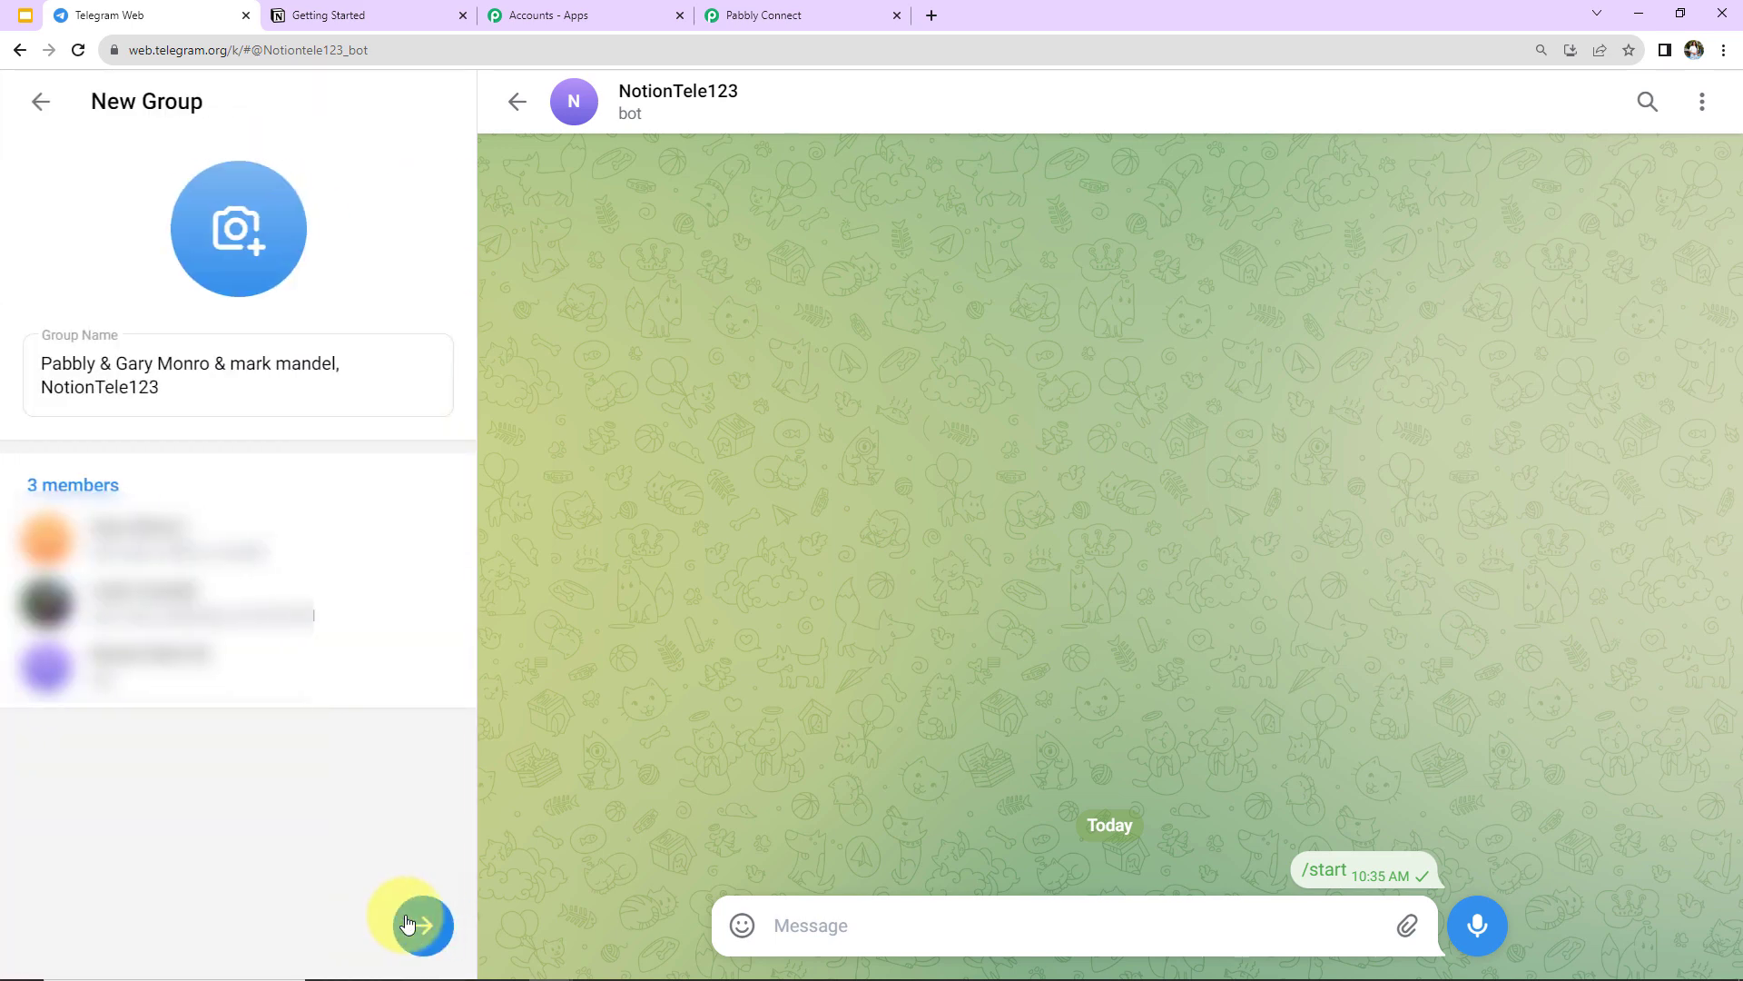
# Step: Name the new group "NotionTele123 Group" and create it
pyautogui.click(182, 393)
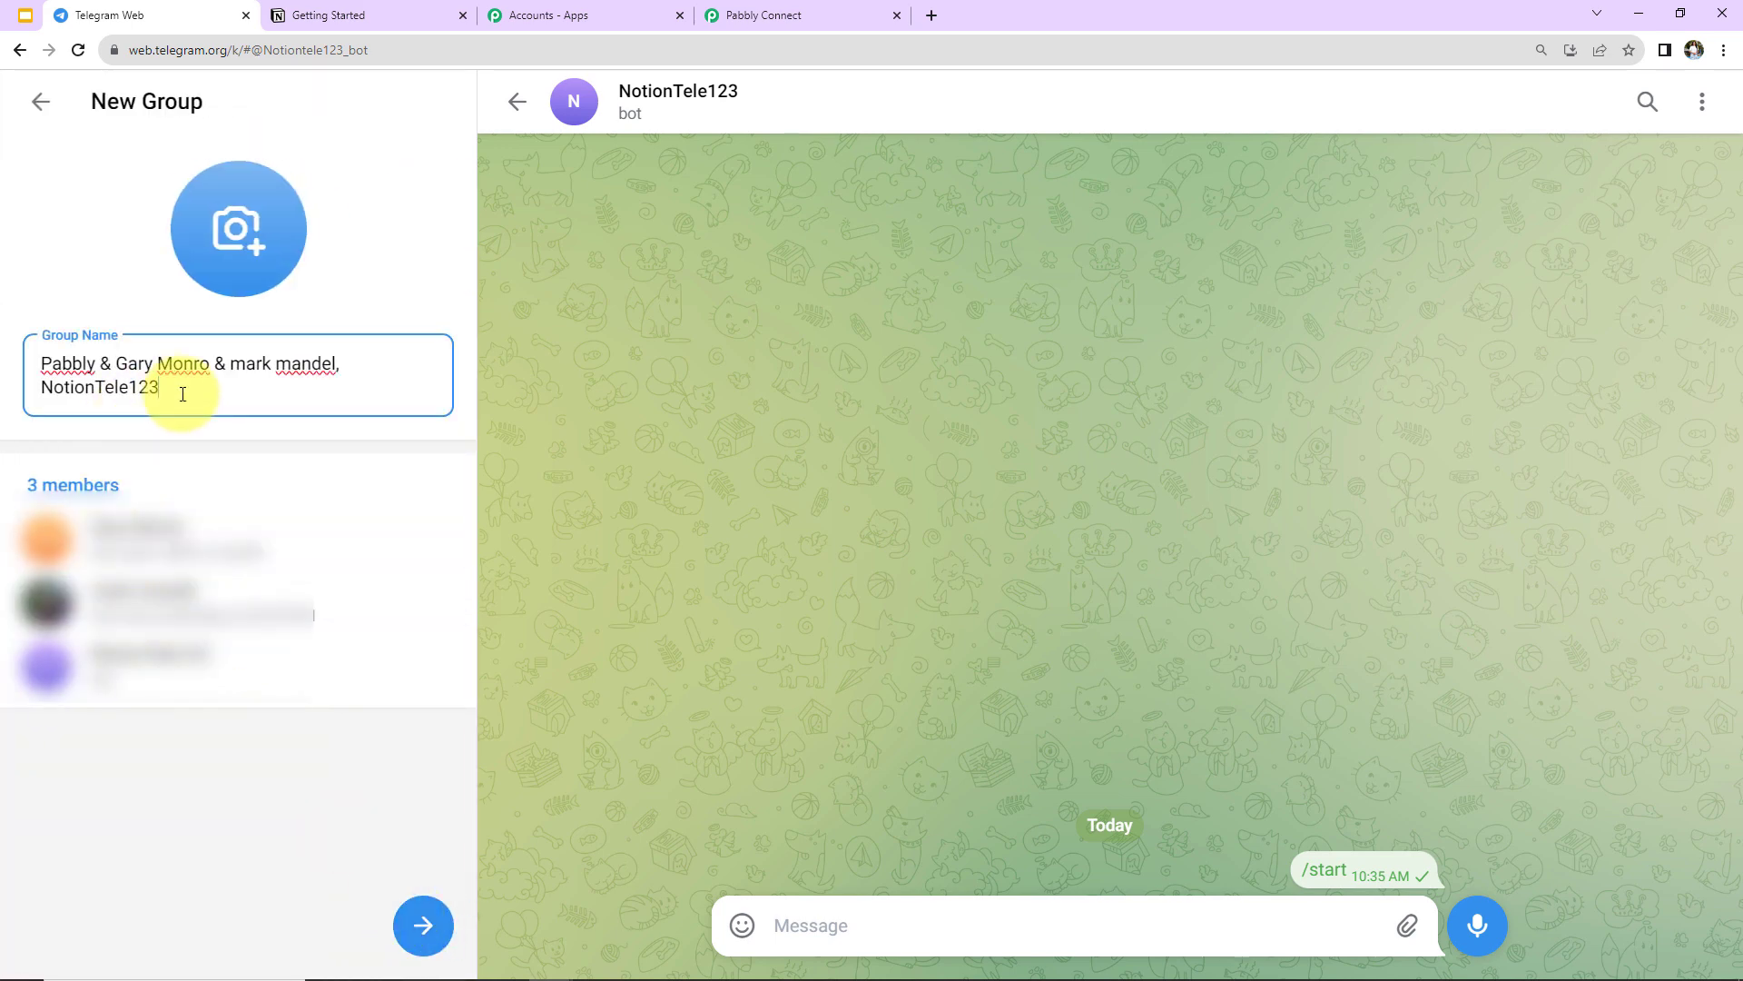
pyautogui.moveTo(374, 366); pyautogui.dragTo(40, 374)
pyautogui.press('BackSpace')
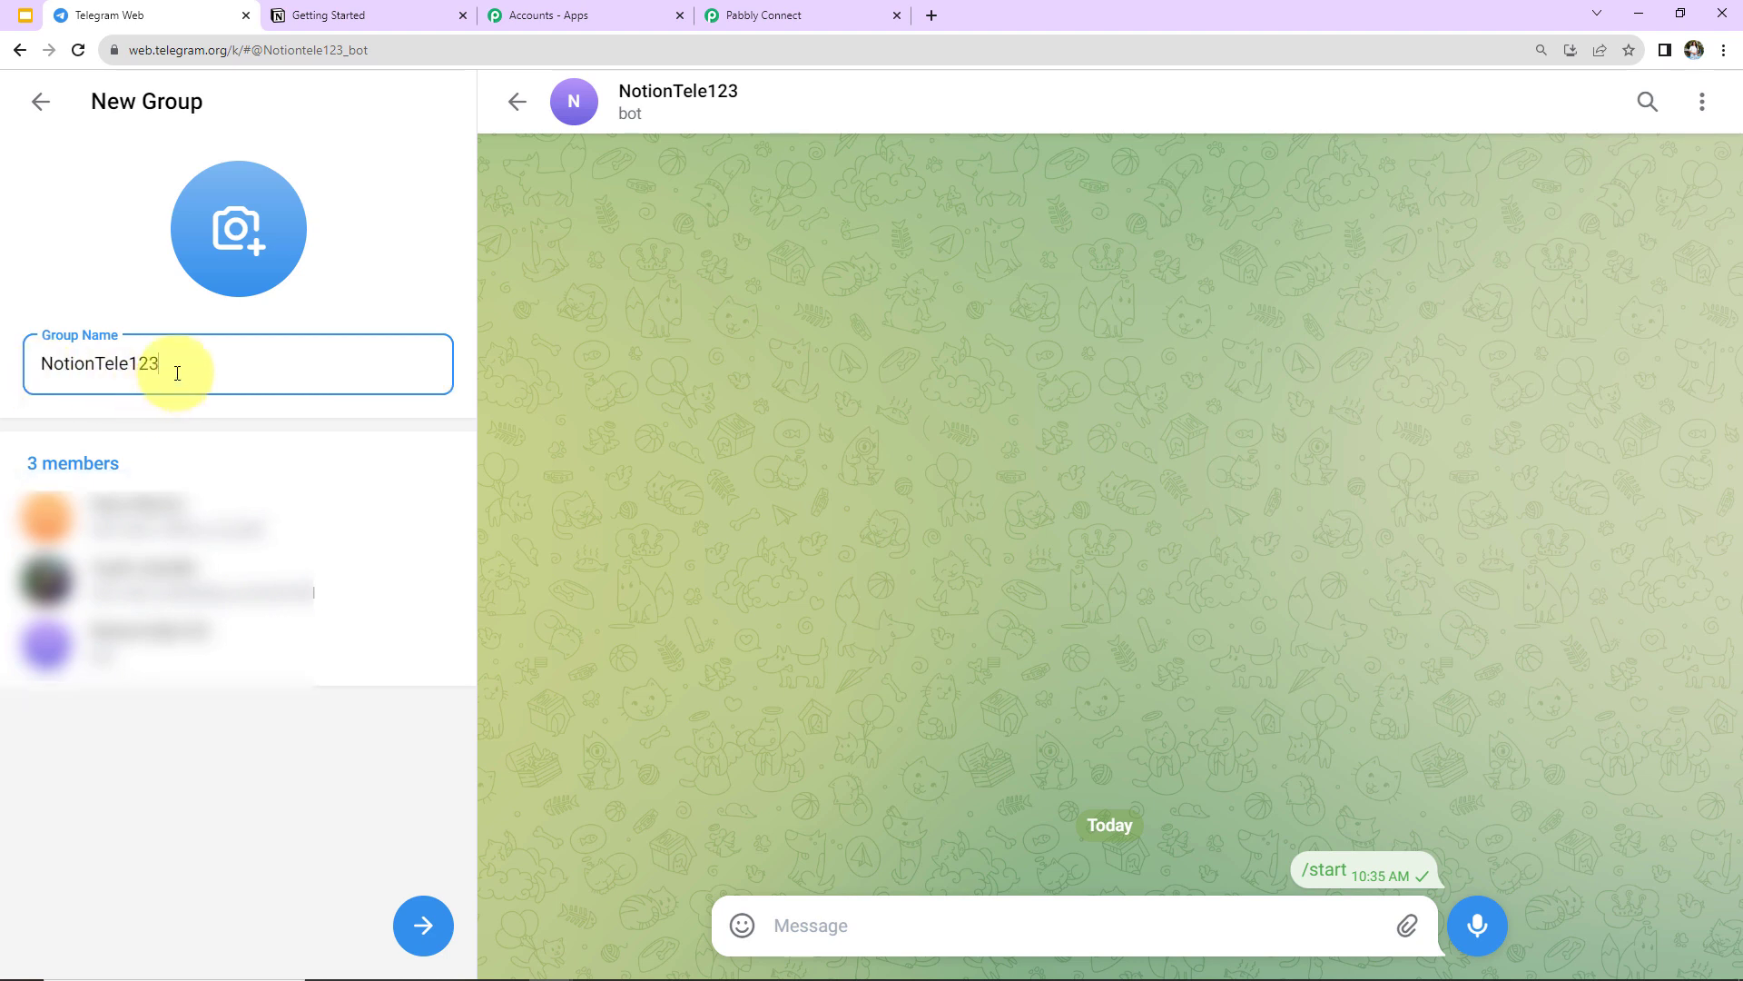
pyautogui.write('Group')
pyautogui.click(422, 925)
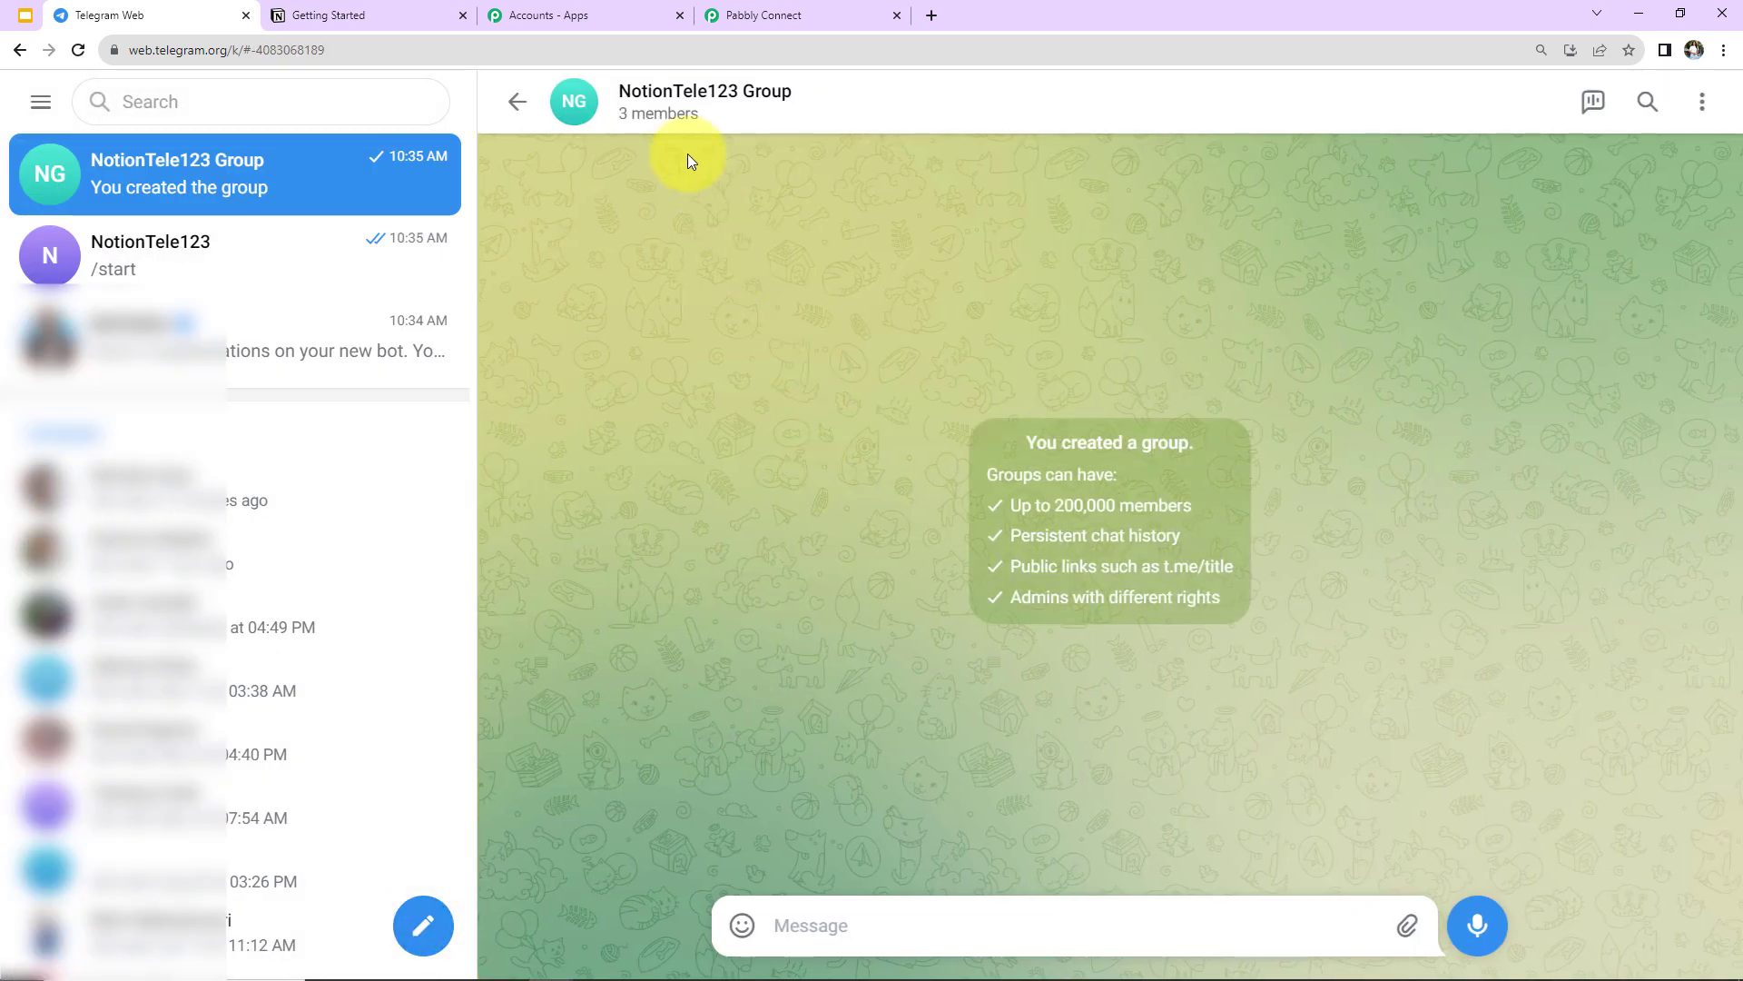
# Step: Check the NotionTele123 bot's role in the group profile's member list, then close the profile
pyautogui.click(670, 97)
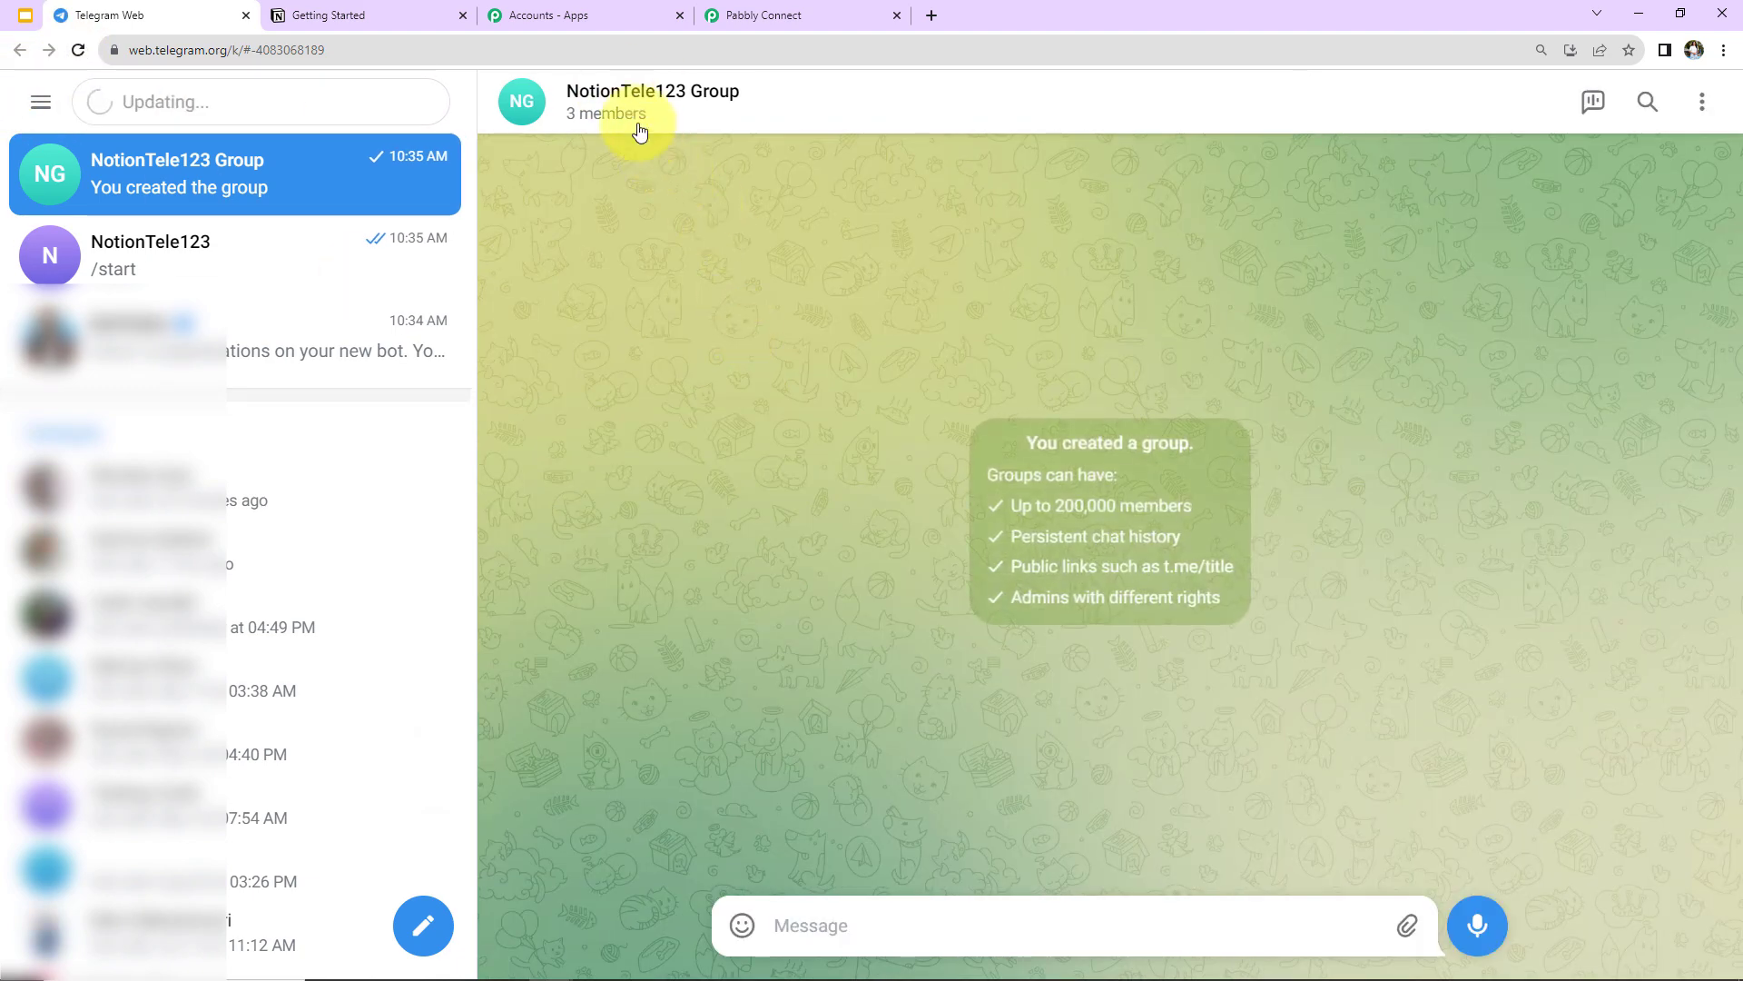
pyautogui.click(622, 96)
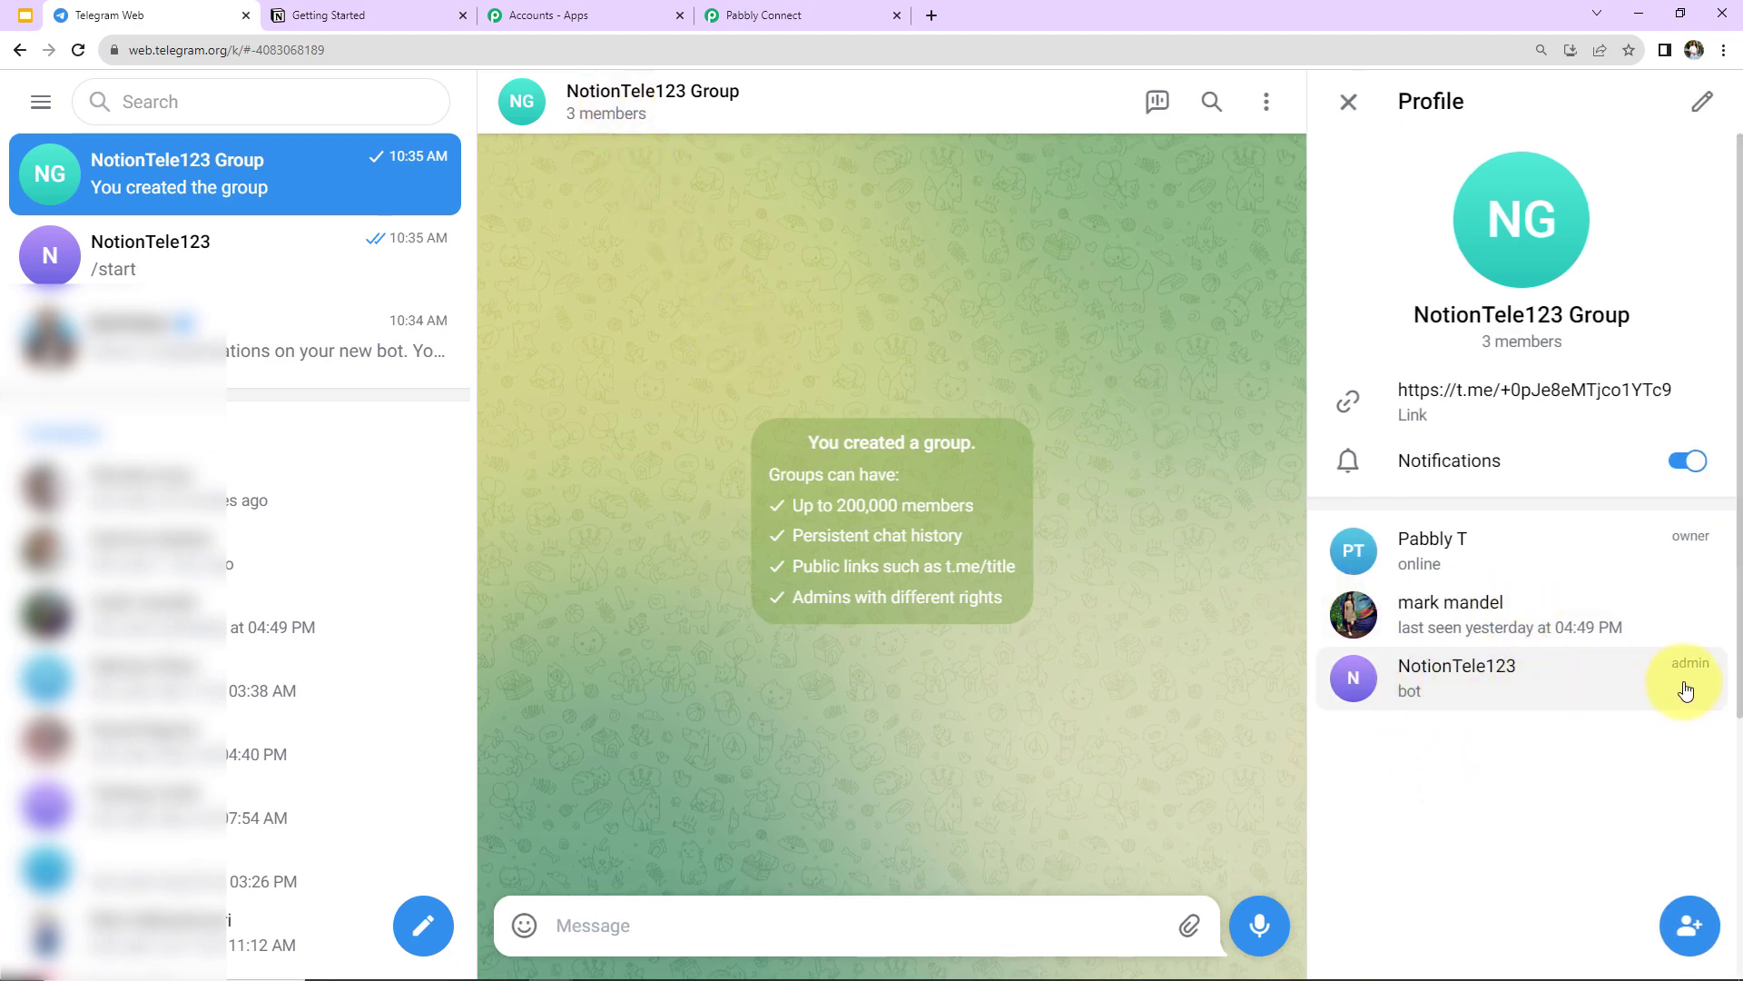
pyautogui.click(1349, 102)
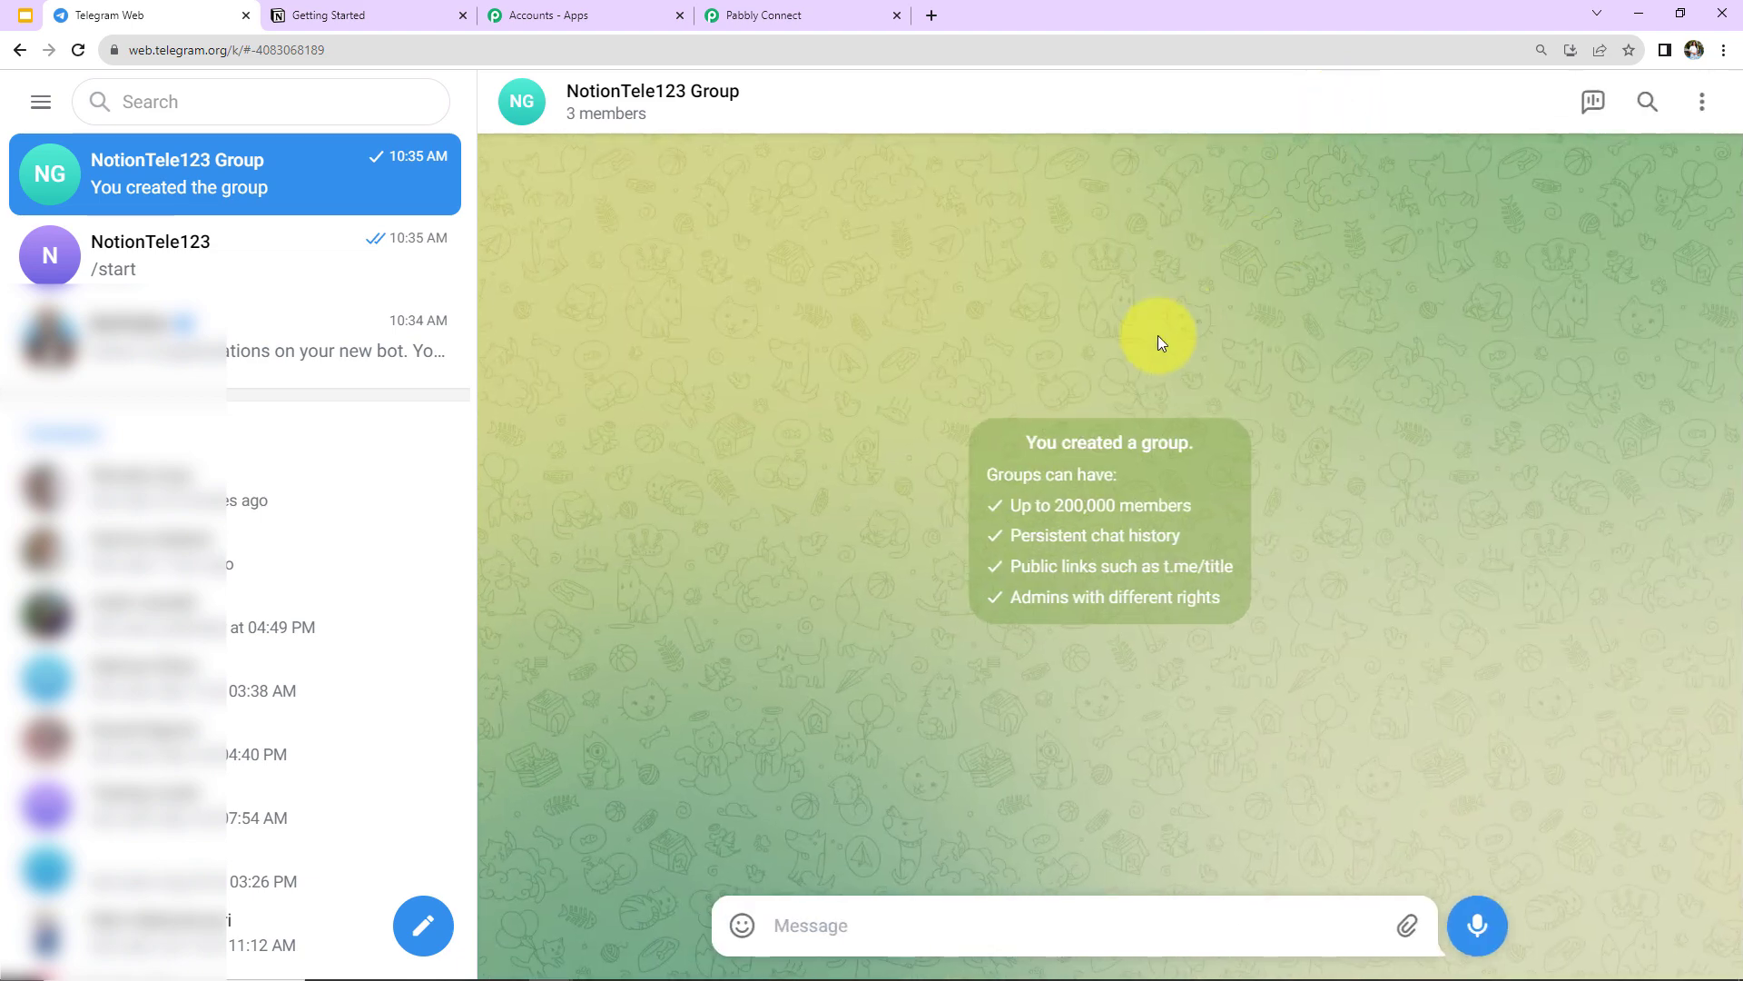
# Step: Switch to Pabbly Connect, save the Telegram Bot trigger and send its test request
pyautogui.click(763, 14)
pyautogui.scroll(-5, 607, 721)
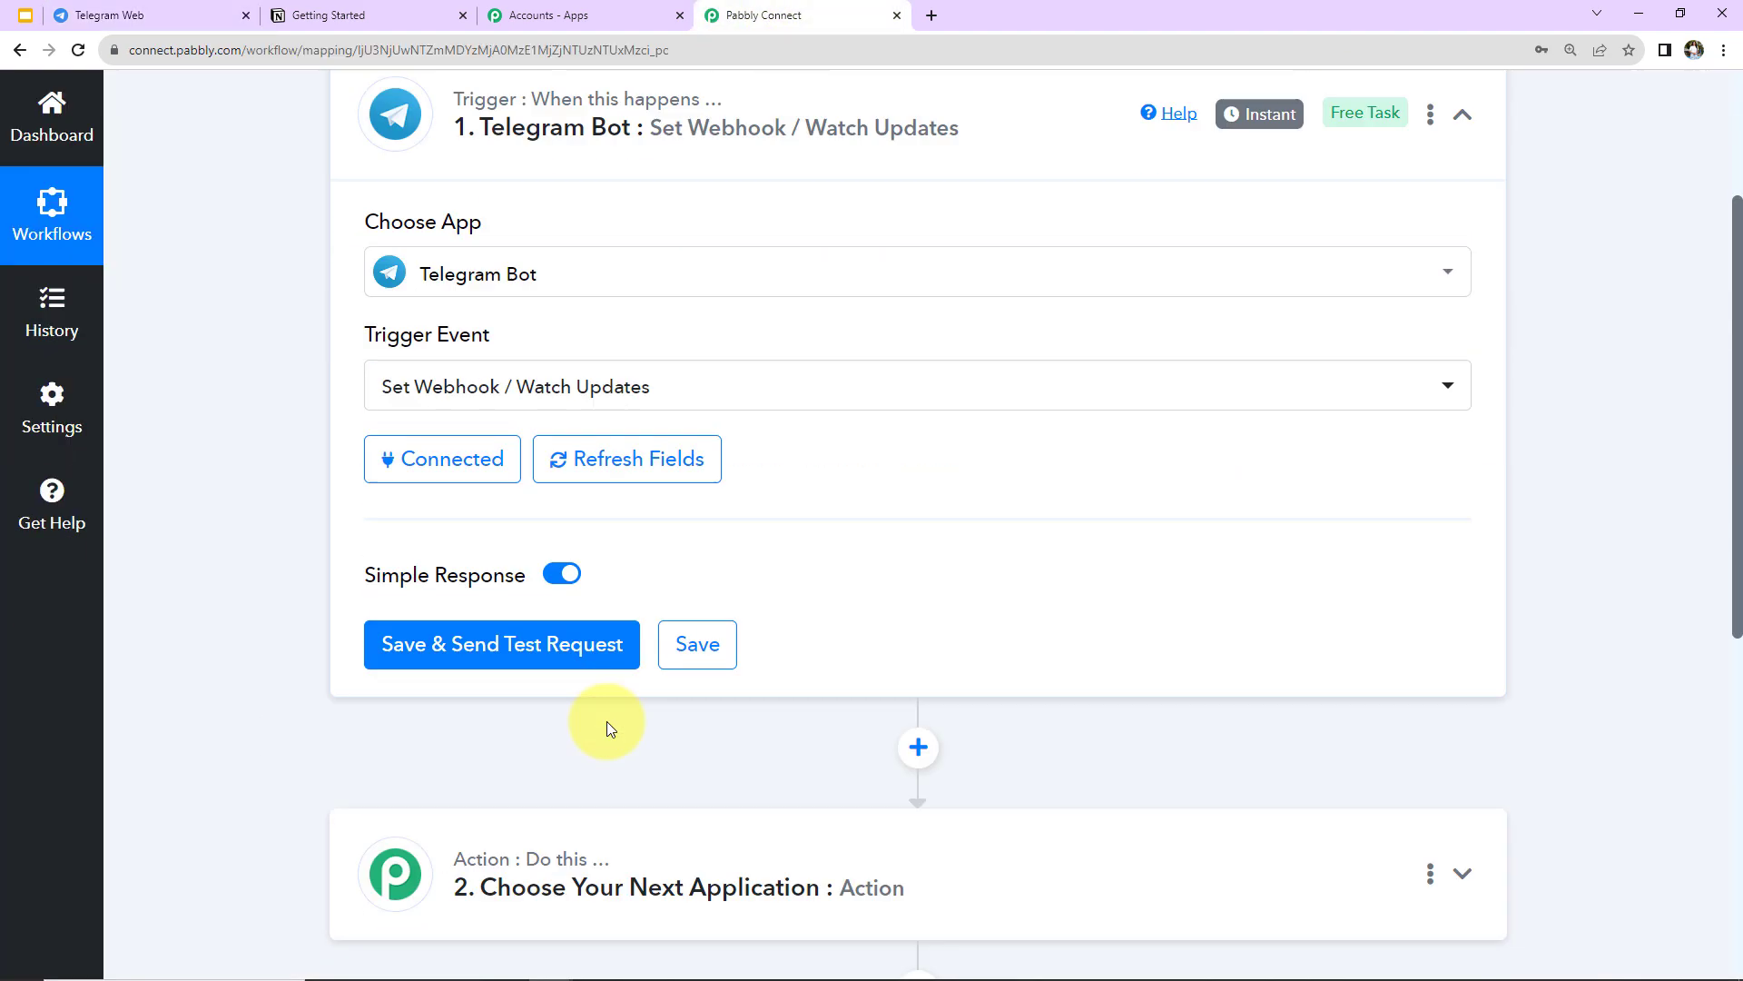
pyautogui.click(444, 552)
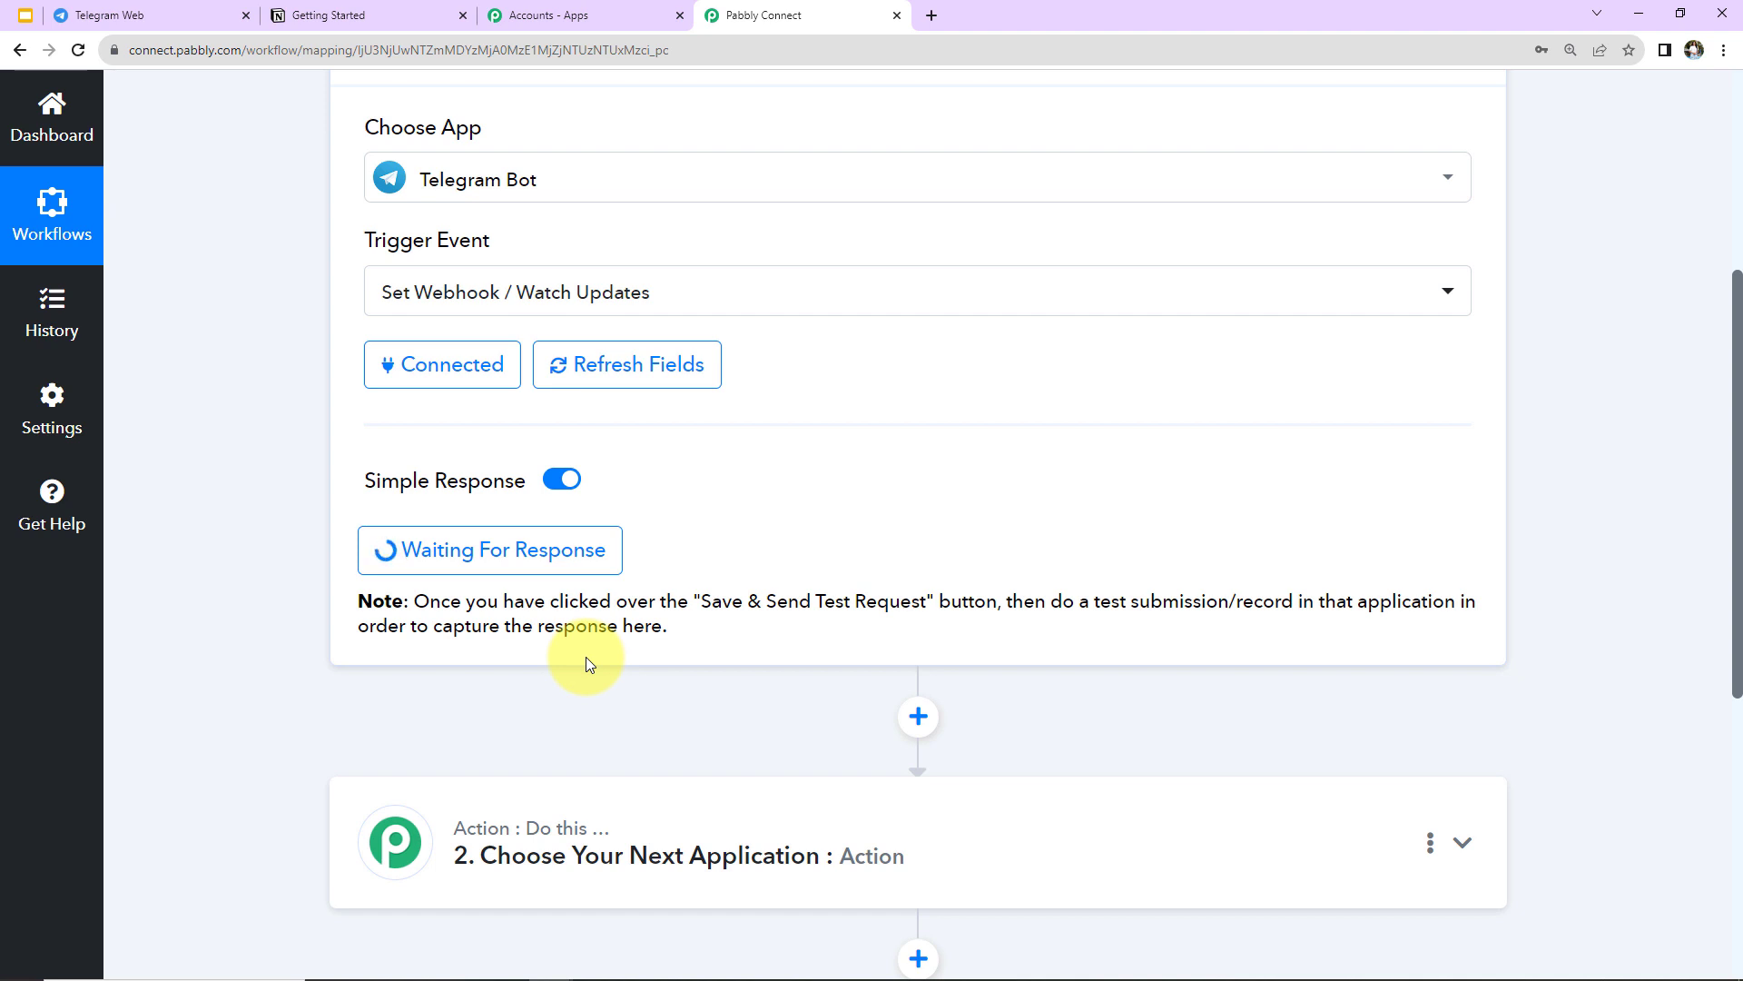
# Step: Switch to Telegram Web and send the photo file_0 (3) from Downloads to the group with the caption "Demo Caption"
pyautogui.click(139, 15)
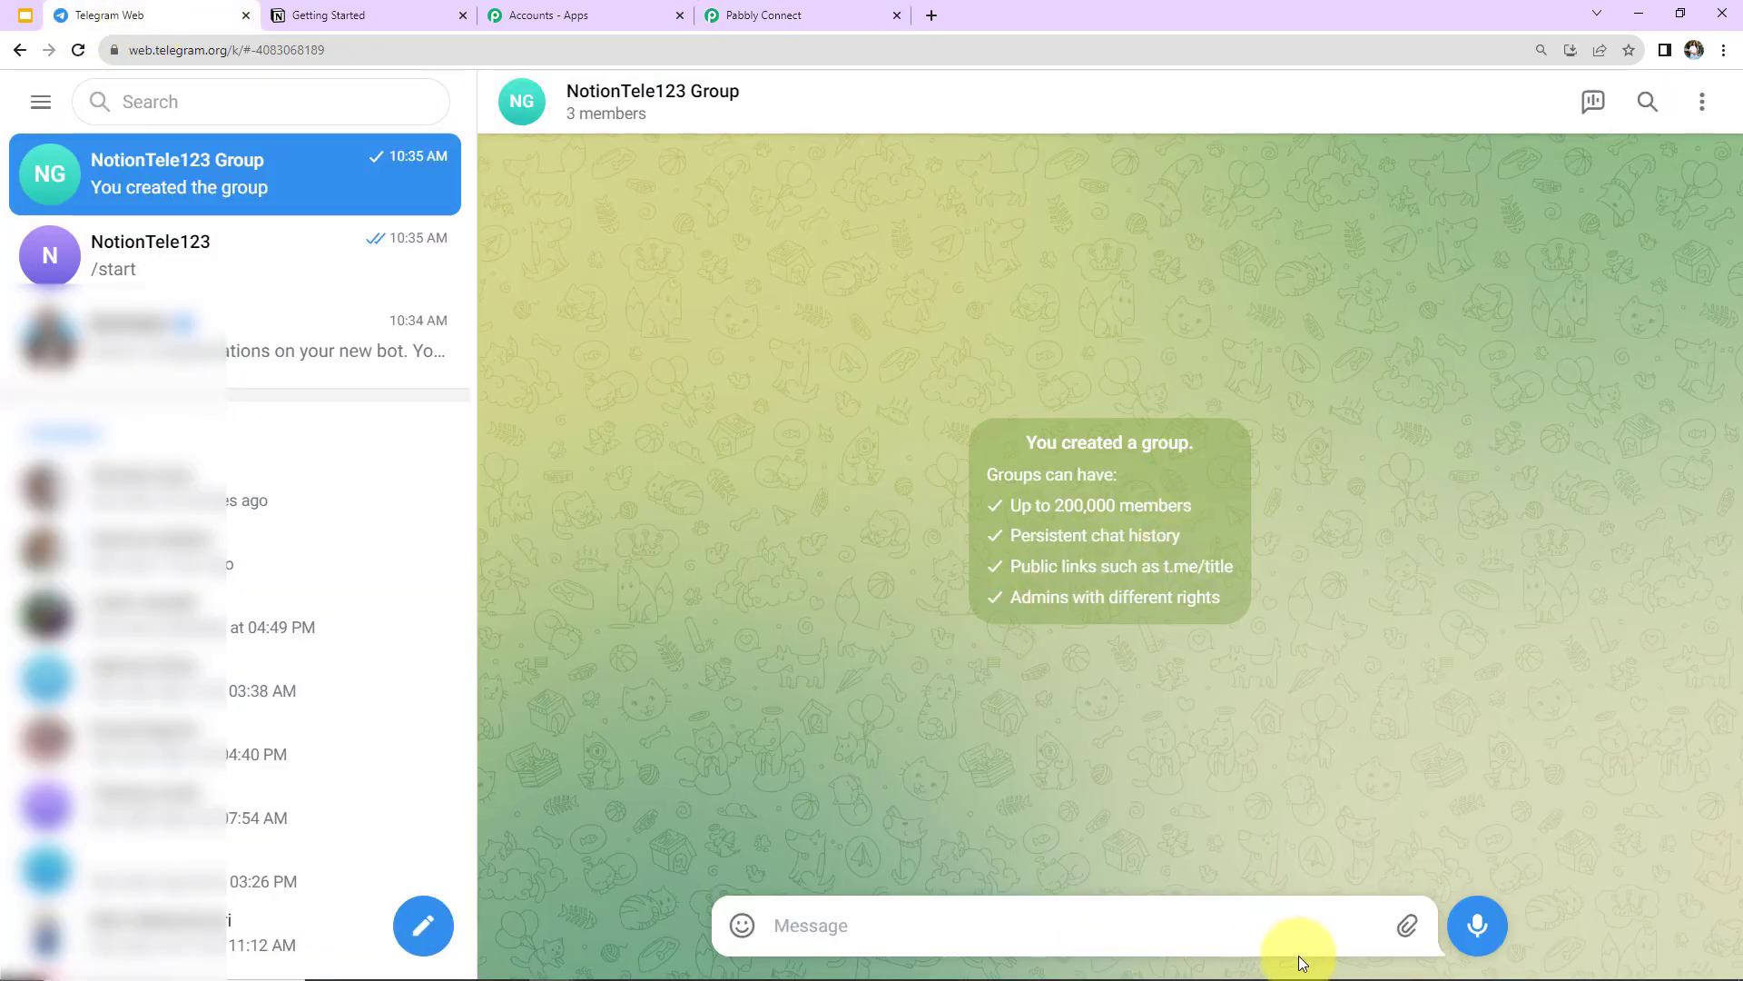
pyautogui.click(1407, 928)
pyautogui.click(1316, 788)
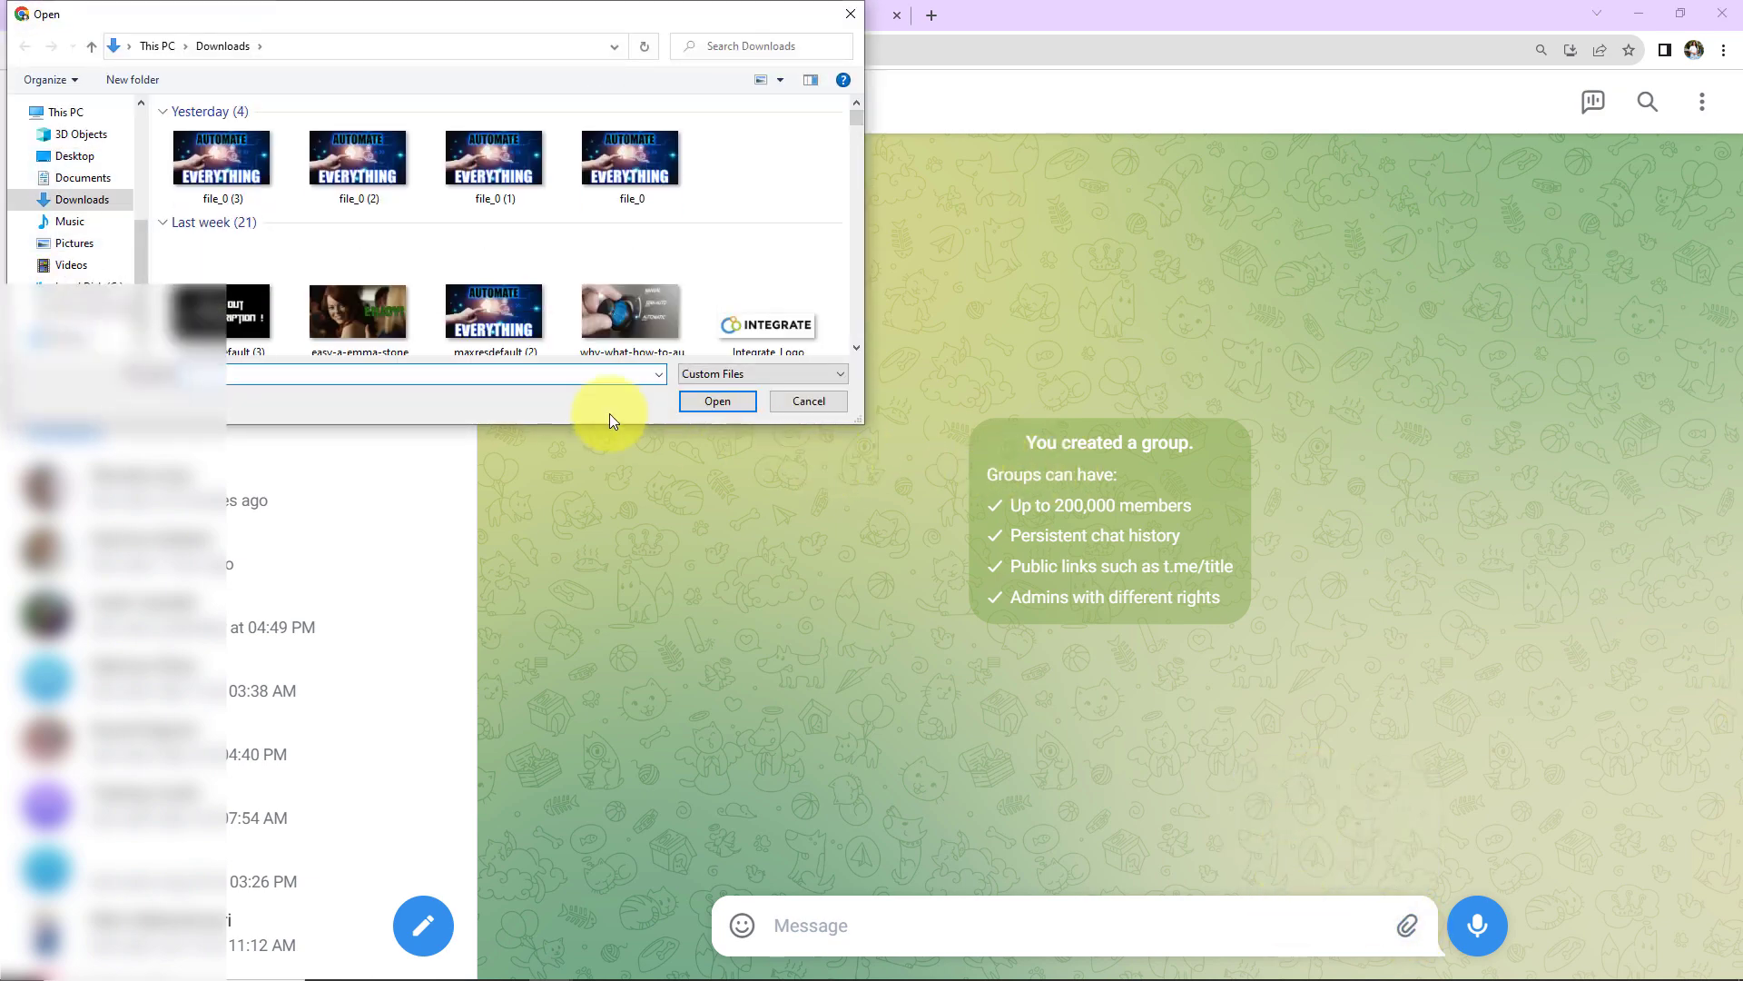
pyautogui.click(238, 172)
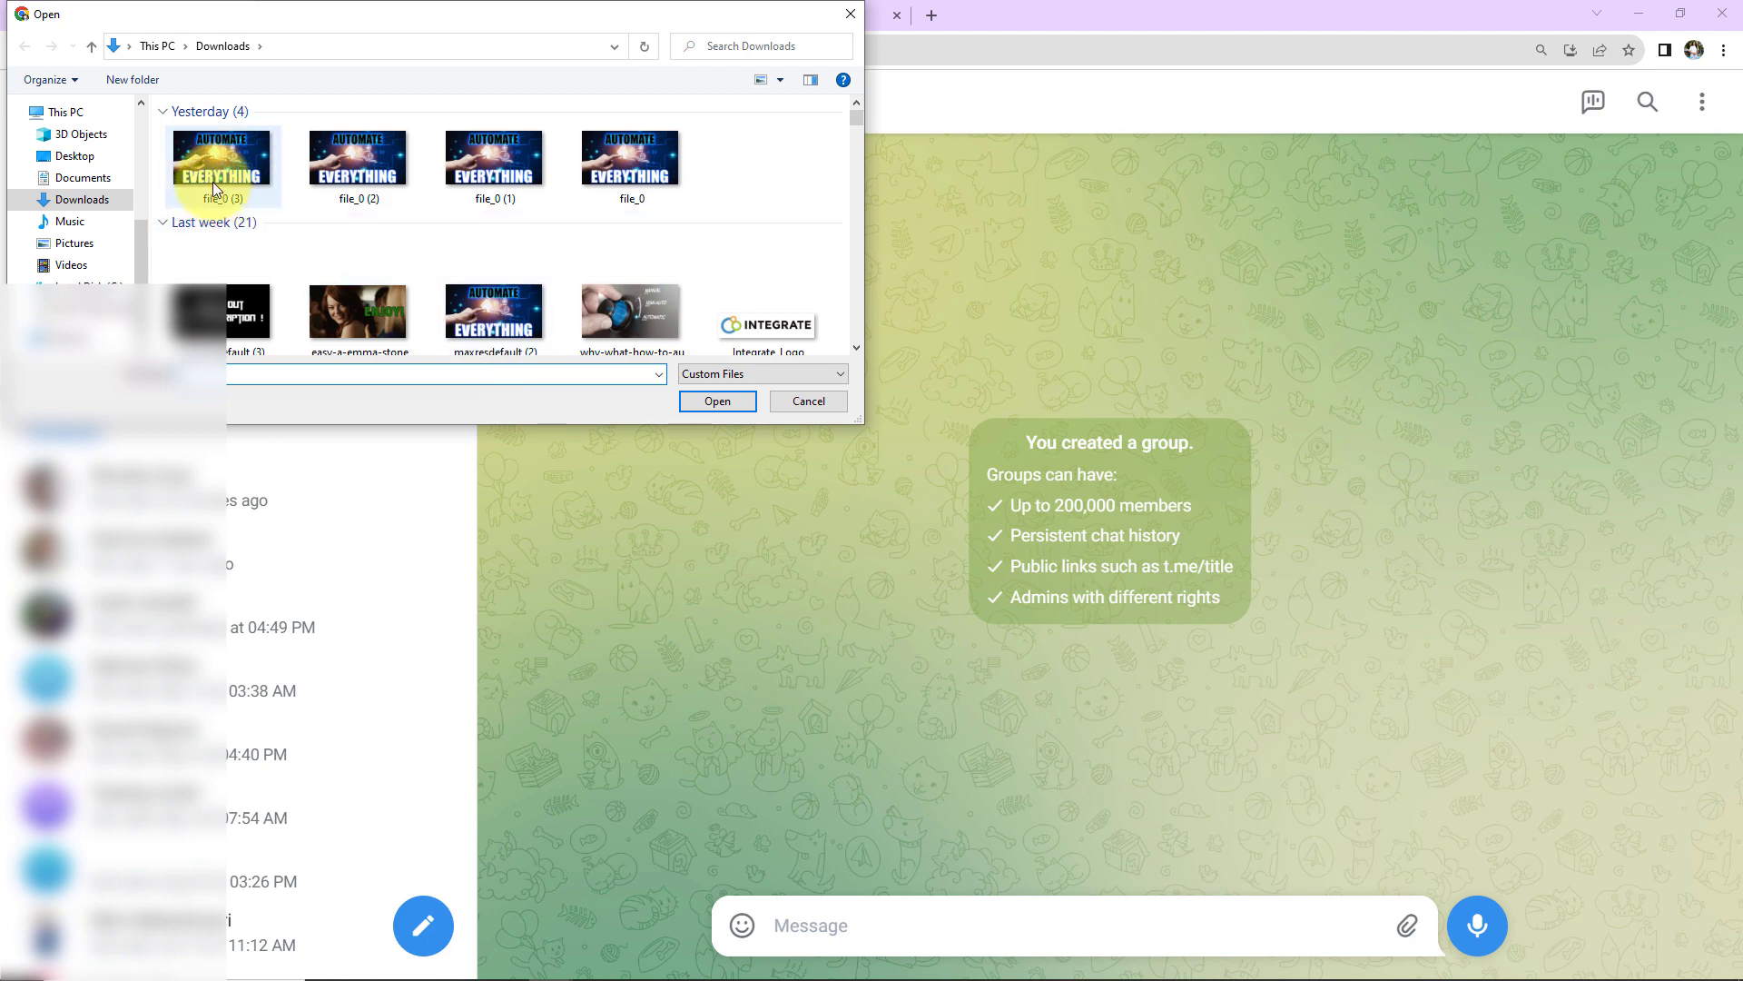
pyautogui.click(688, 401)
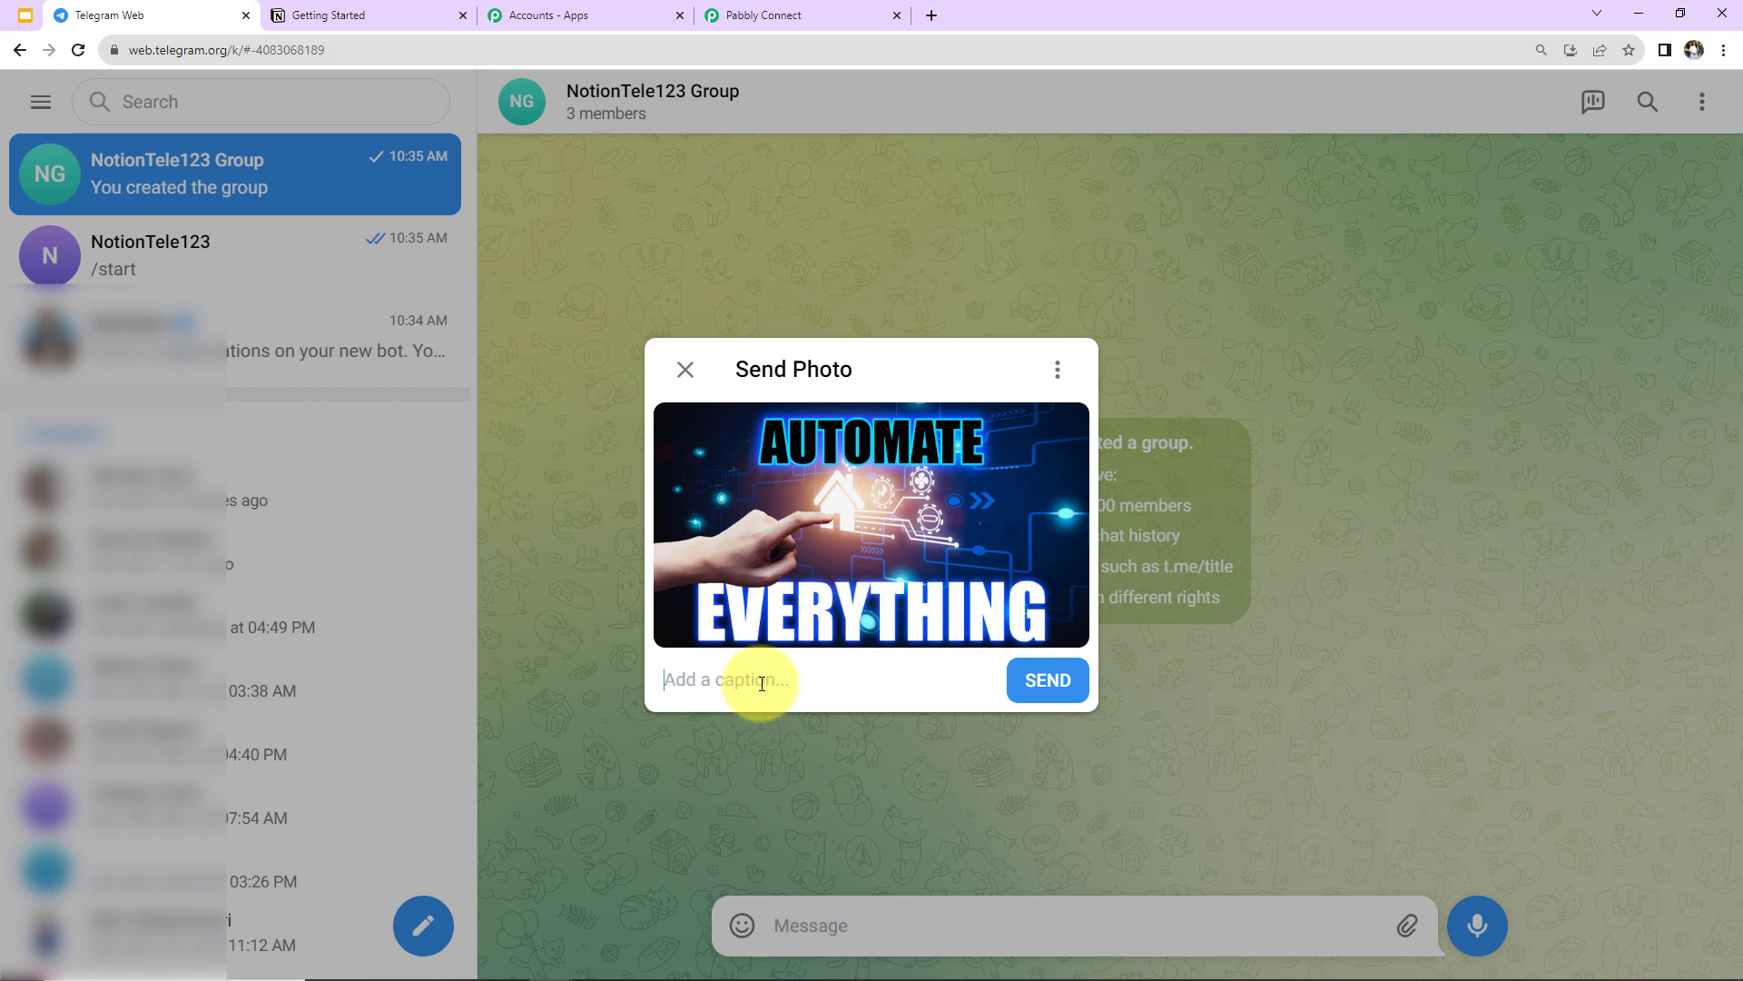
pyautogui.write('Demo Caption')
pyautogui.click(1038, 695)
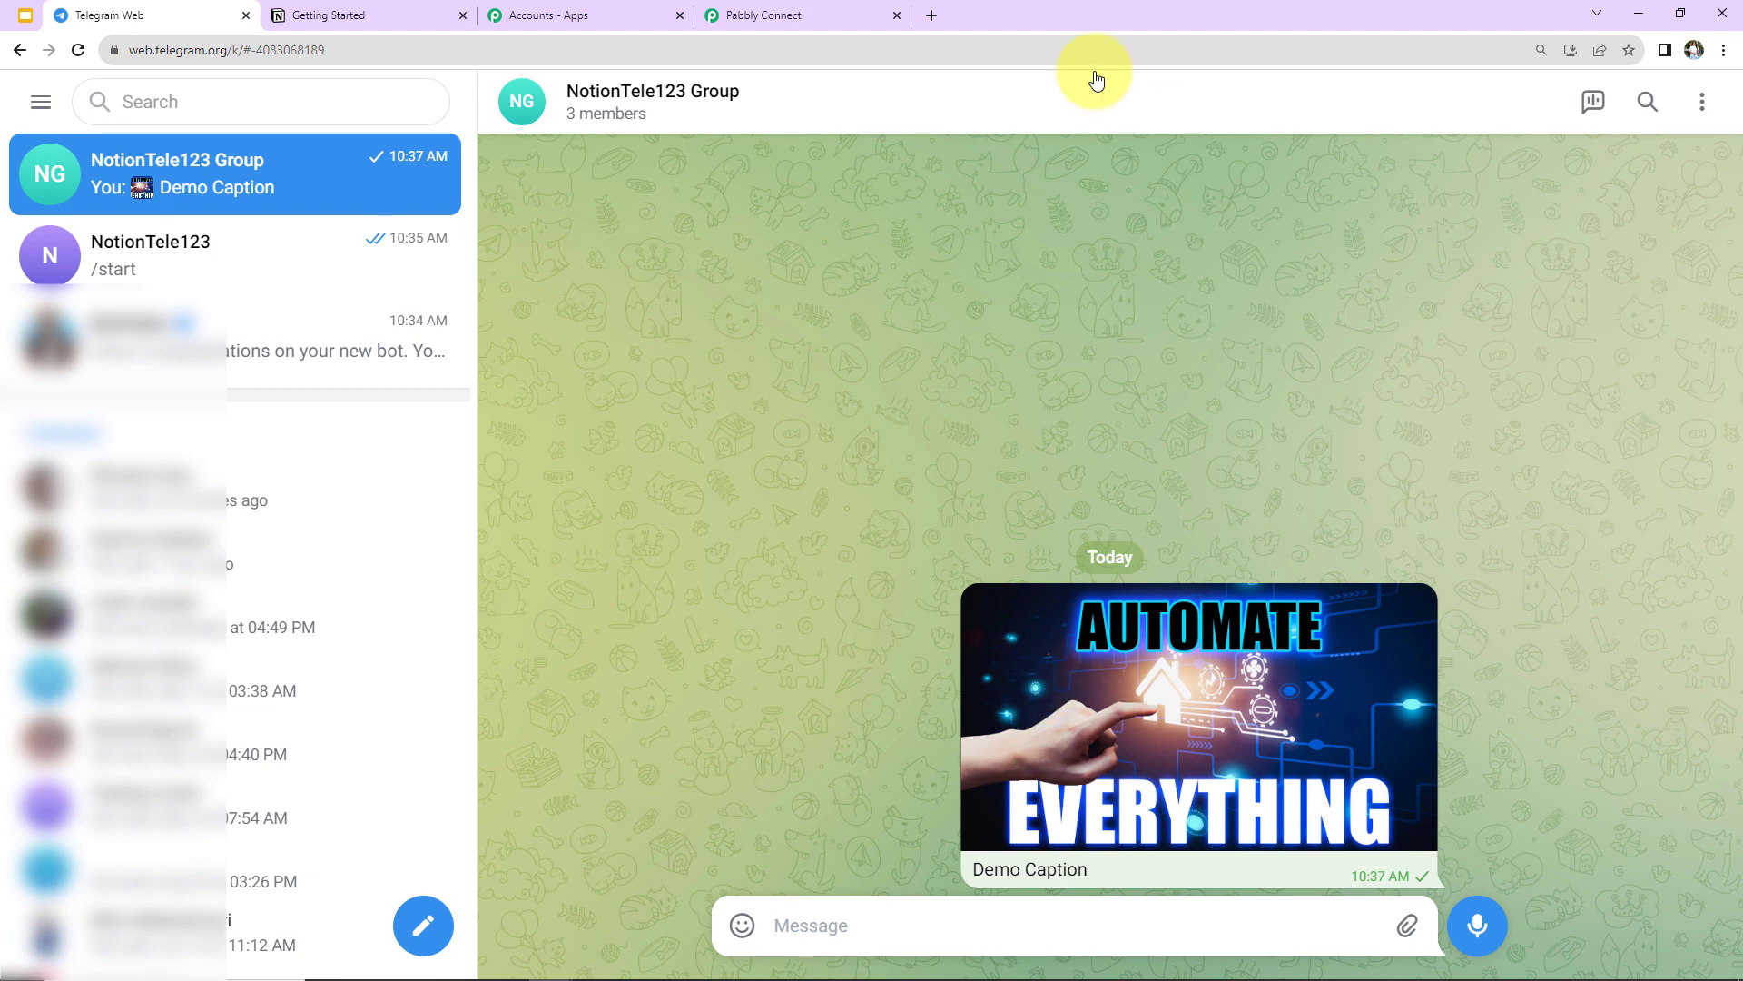
# Step: Switch to Pabbly Connect and review the trigger's received response, from the photo details to the message caption
pyautogui.click(804, 11)
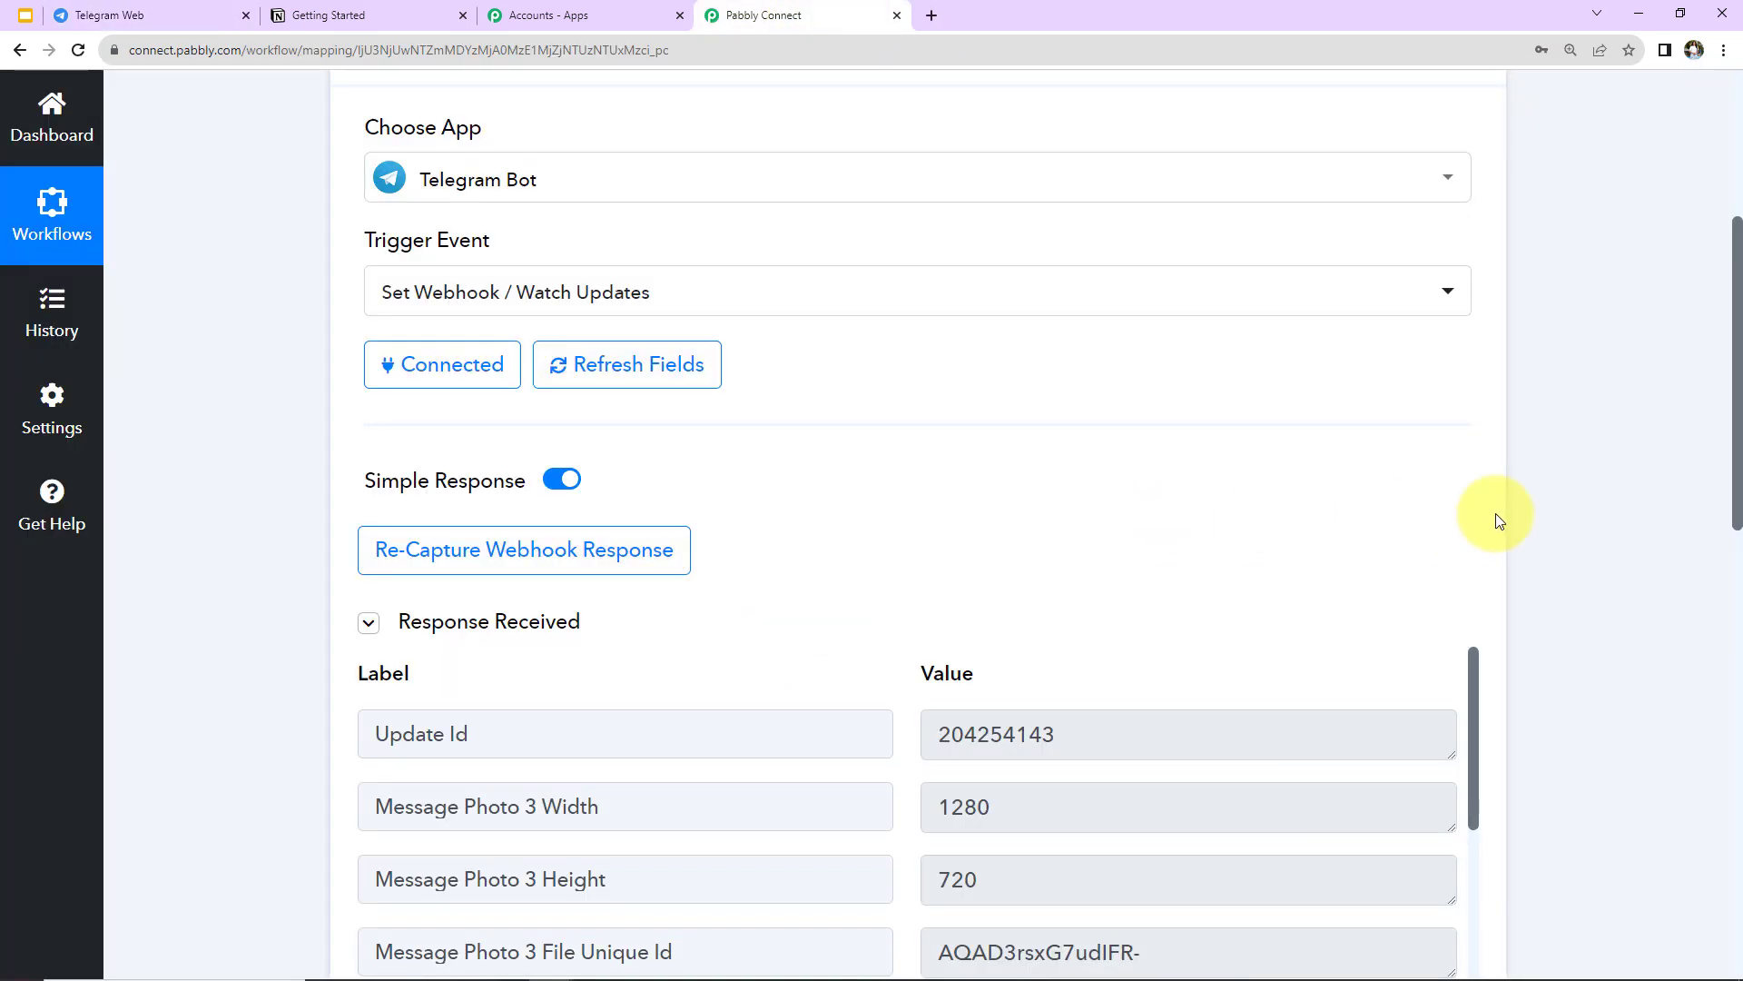
pyautogui.scroll(-2, 1555, 505)
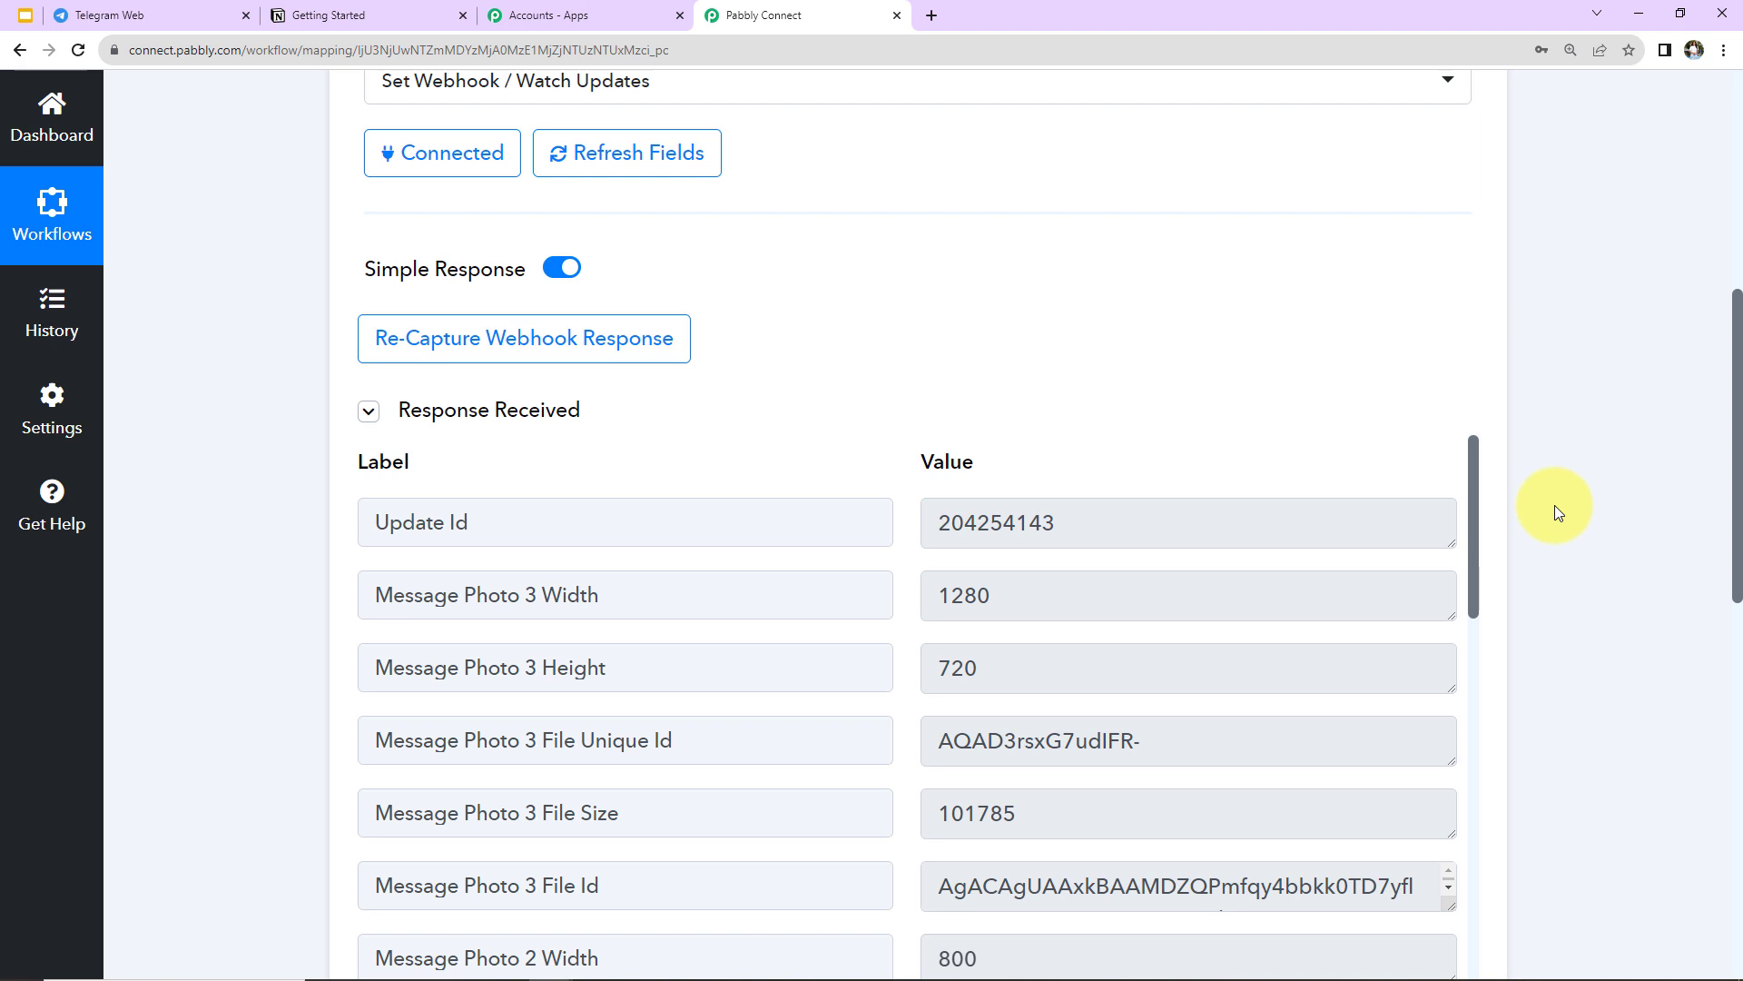
pyautogui.scroll(-2, 1554, 505)
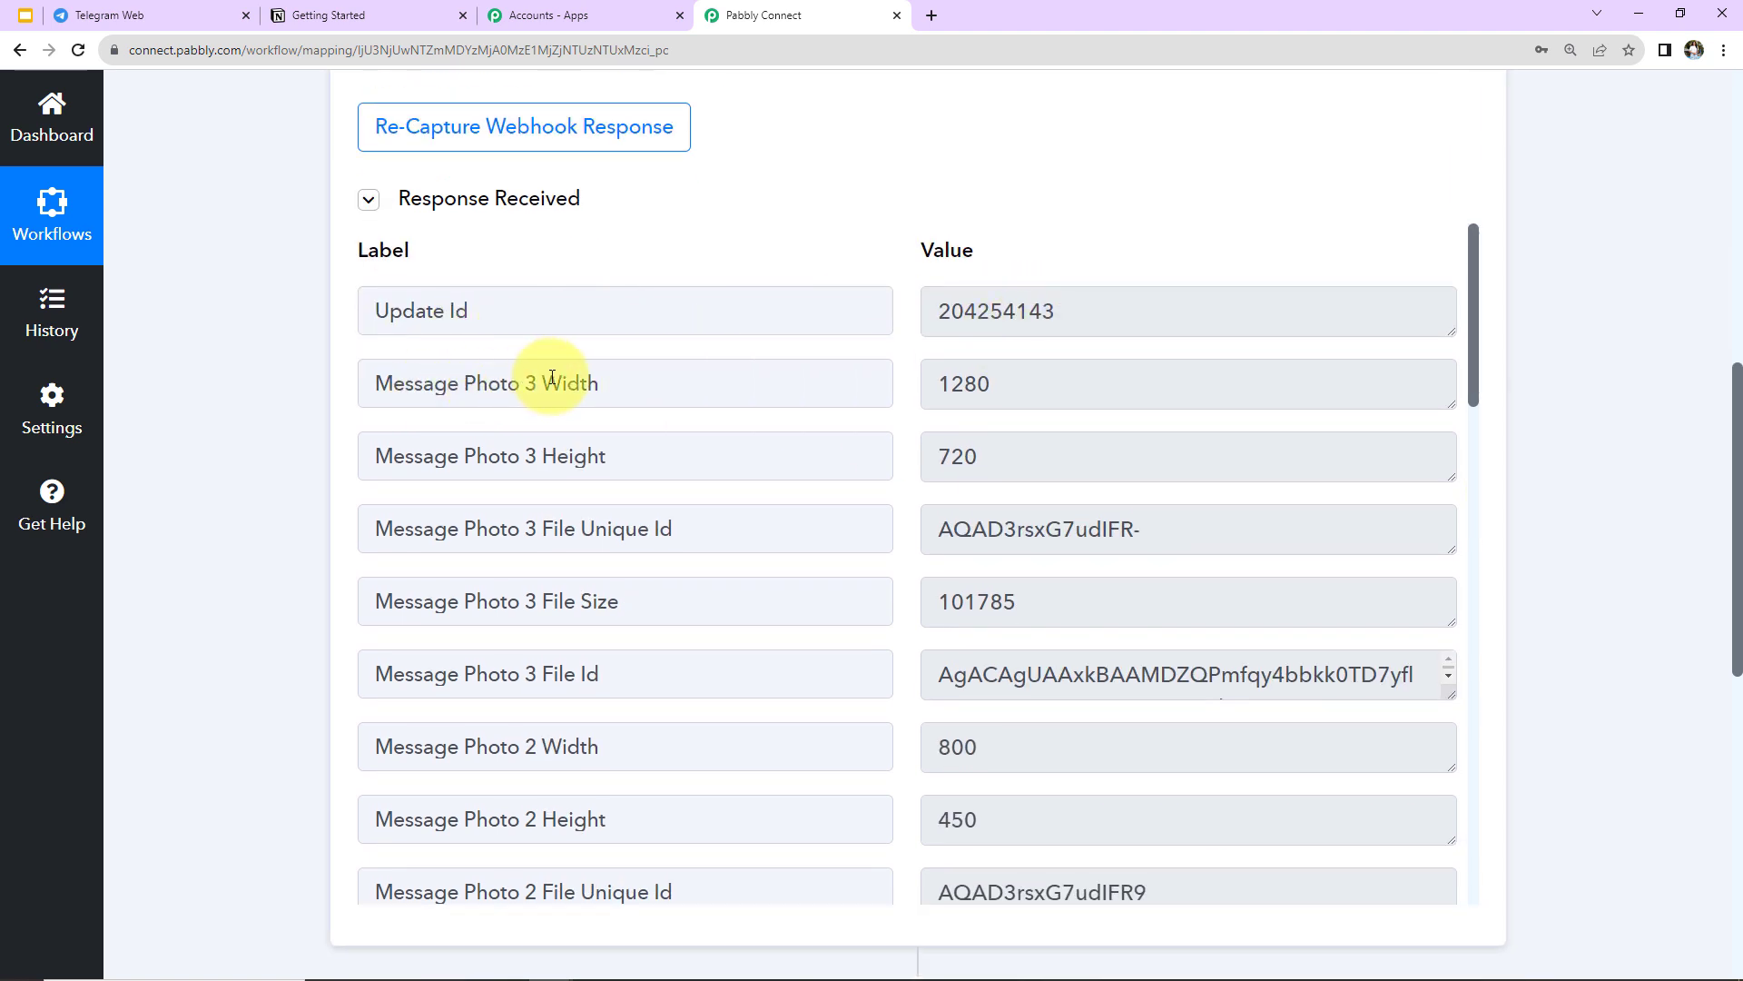
pyautogui.scroll(-10, 1084, 449)
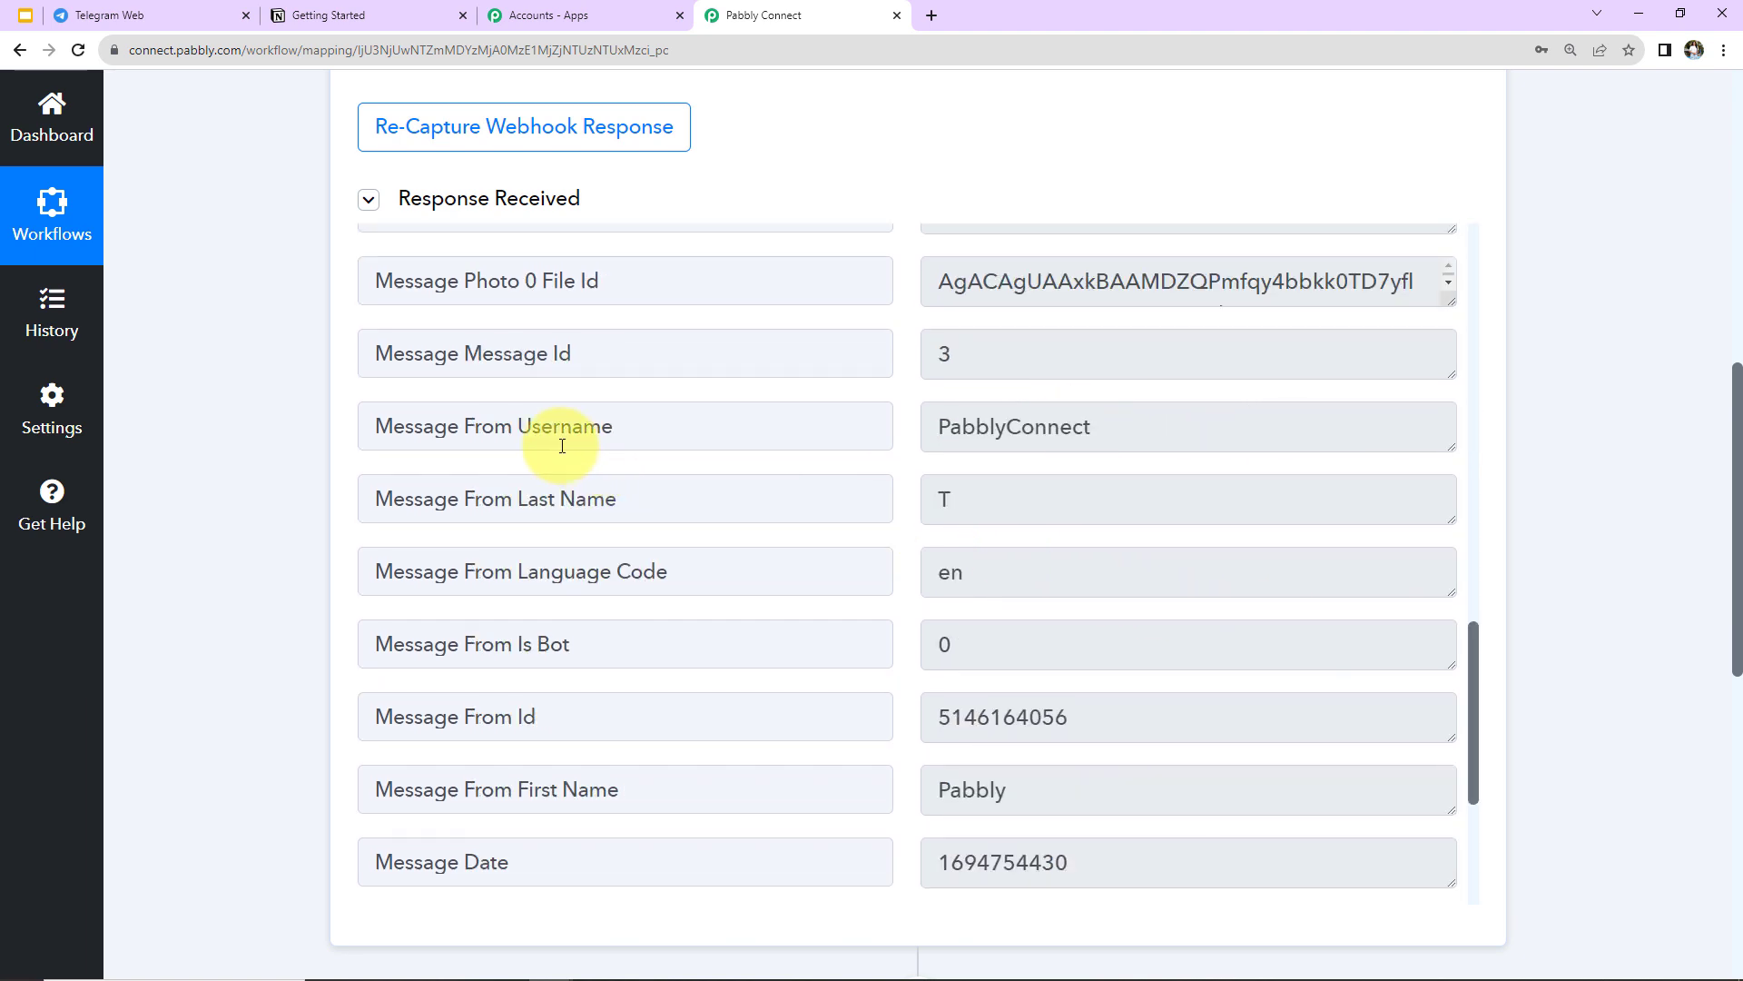
pyautogui.scroll(-6, 1173, 592)
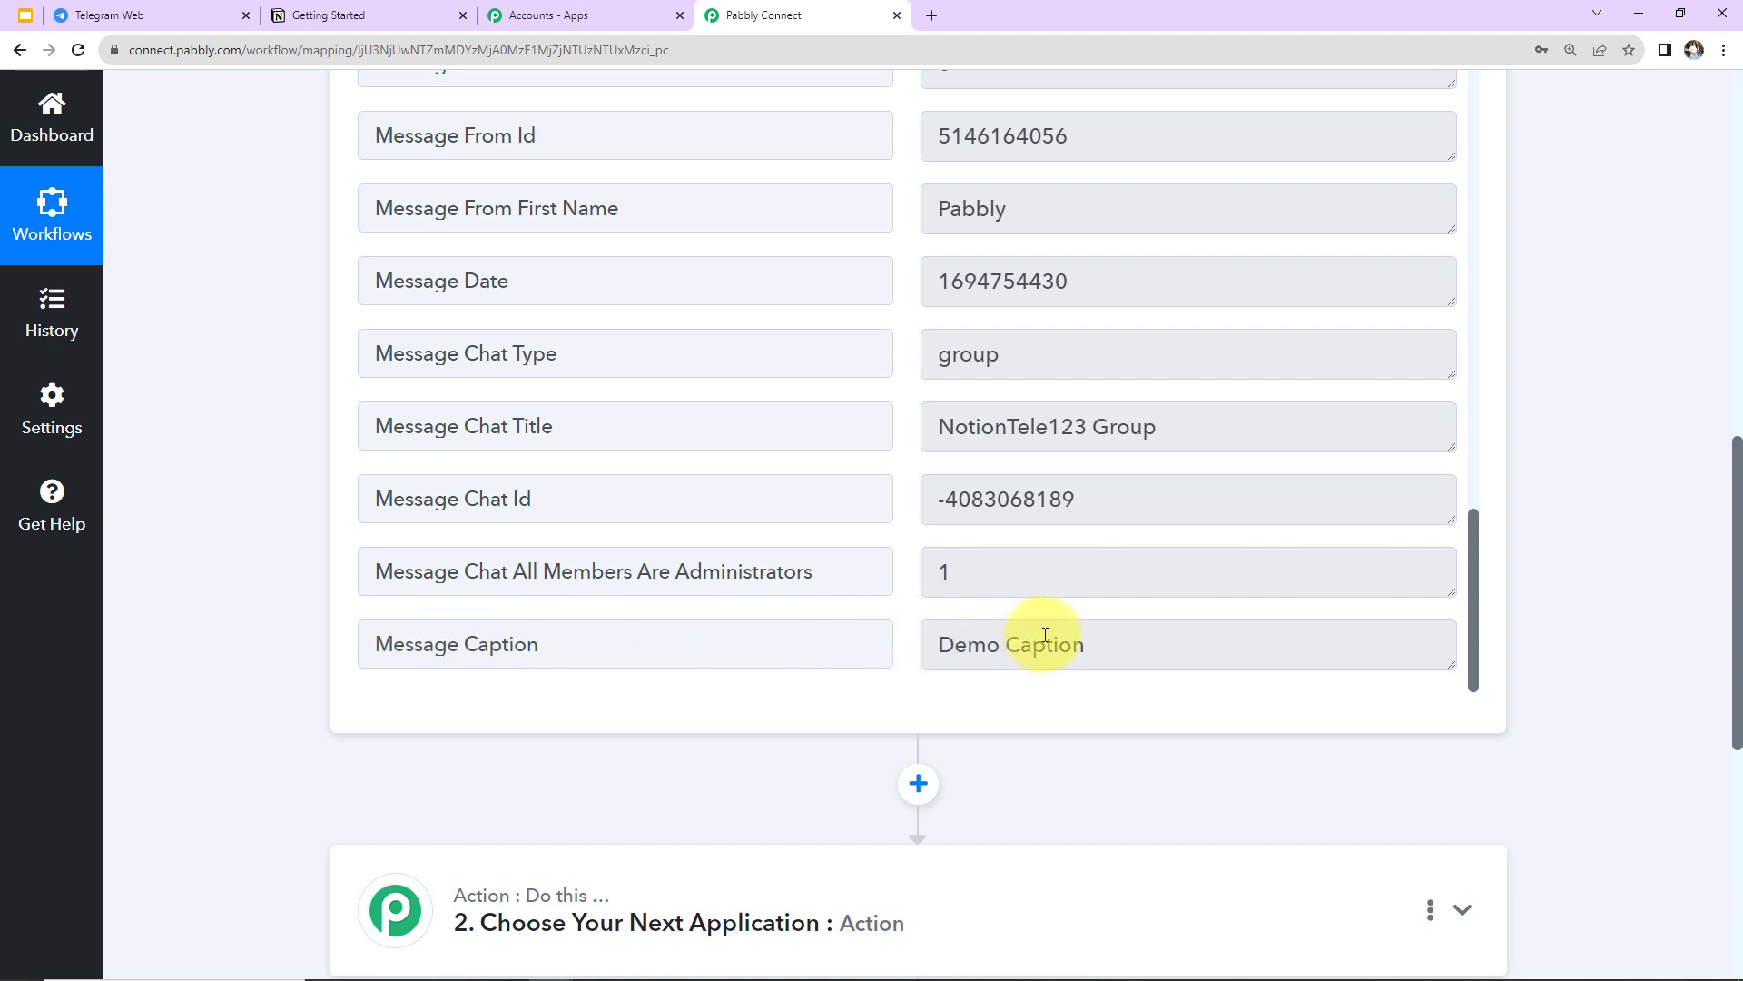
# Step: Set the workflow's second step to the Telegram Bot app with the Get File action event
pyautogui.scroll(-2, 1634, 482)
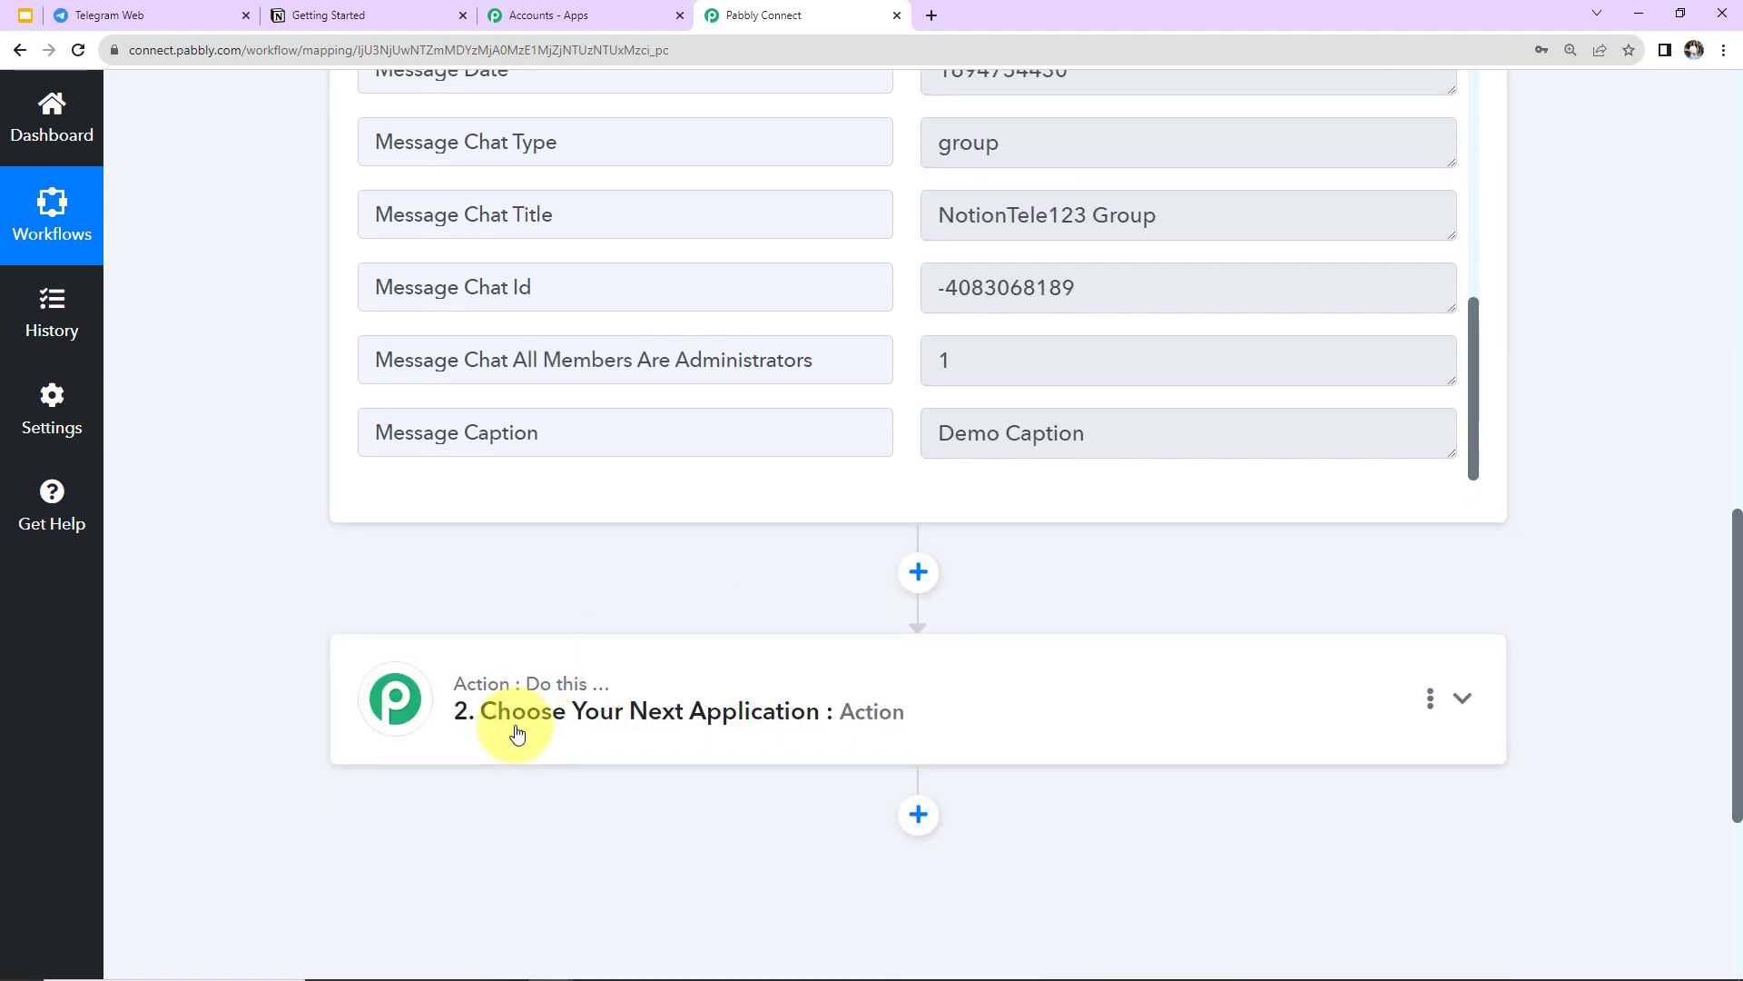
pyautogui.click(504, 727)
pyautogui.click(523, 844)
pyautogui.write('tele')
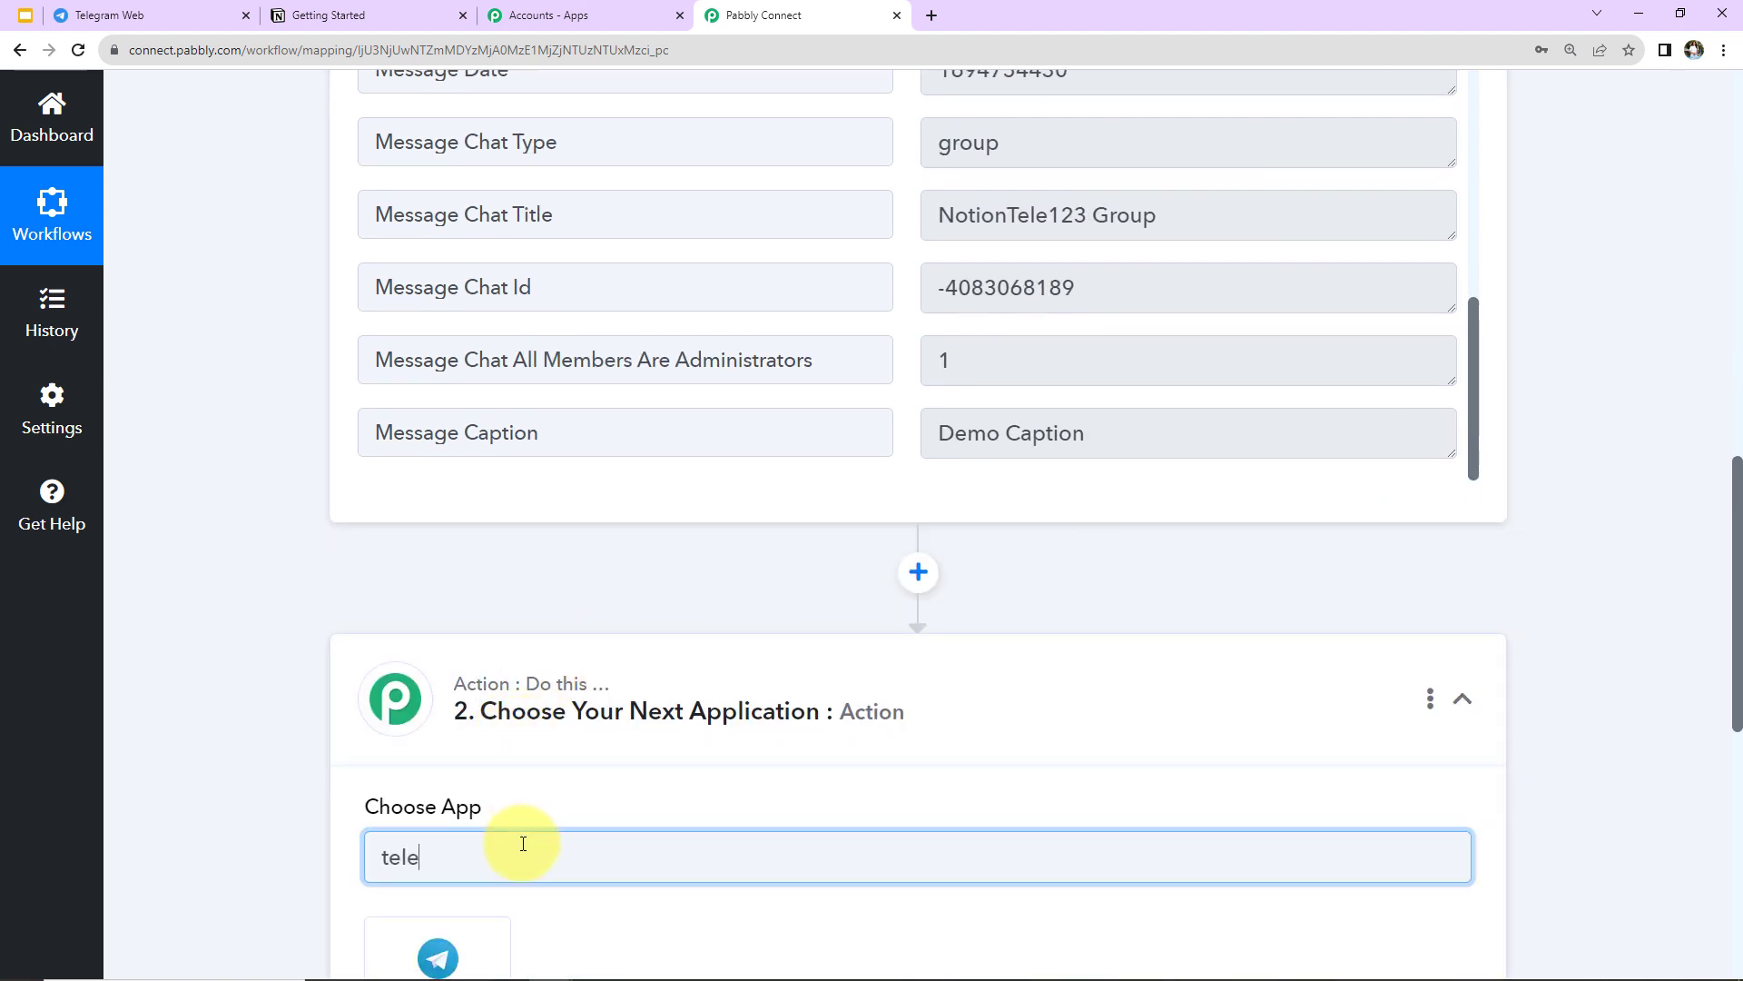
pyautogui.scroll(-4, 454, 636)
pyautogui.click(431, 607)
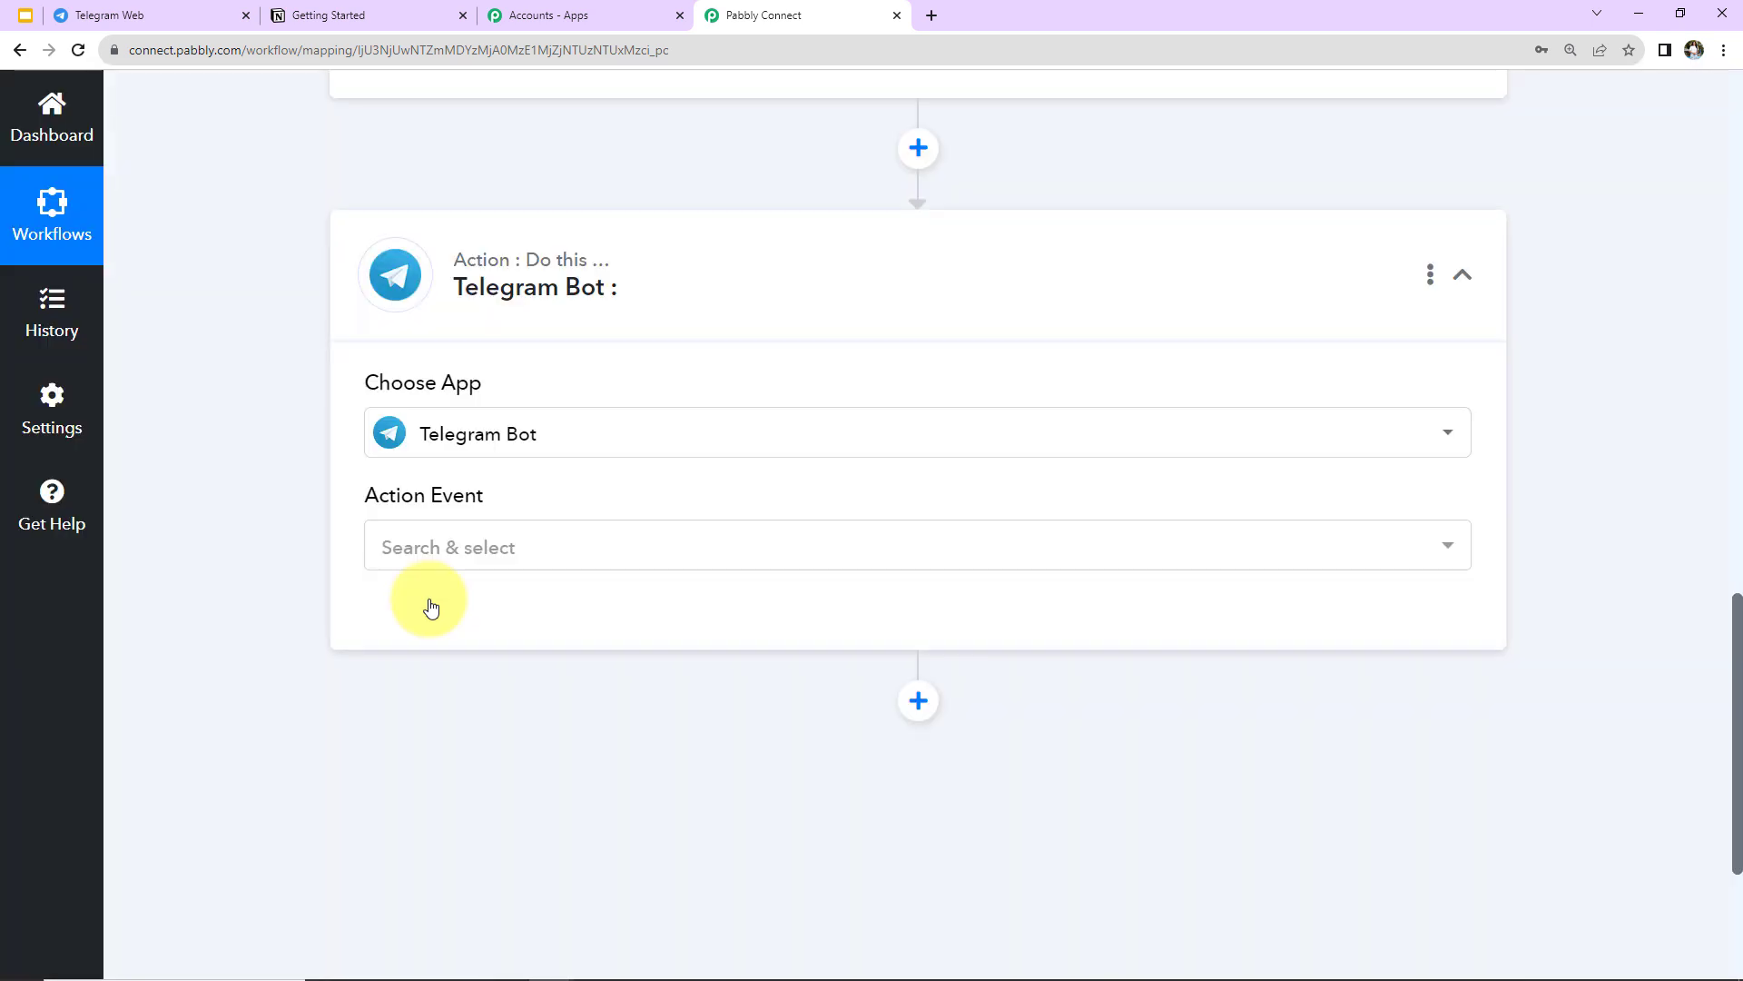
pyautogui.click(451, 546)
pyautogui.scroll(-5, 532, 395)
pyautogui.scroll(-5, 531, 395)
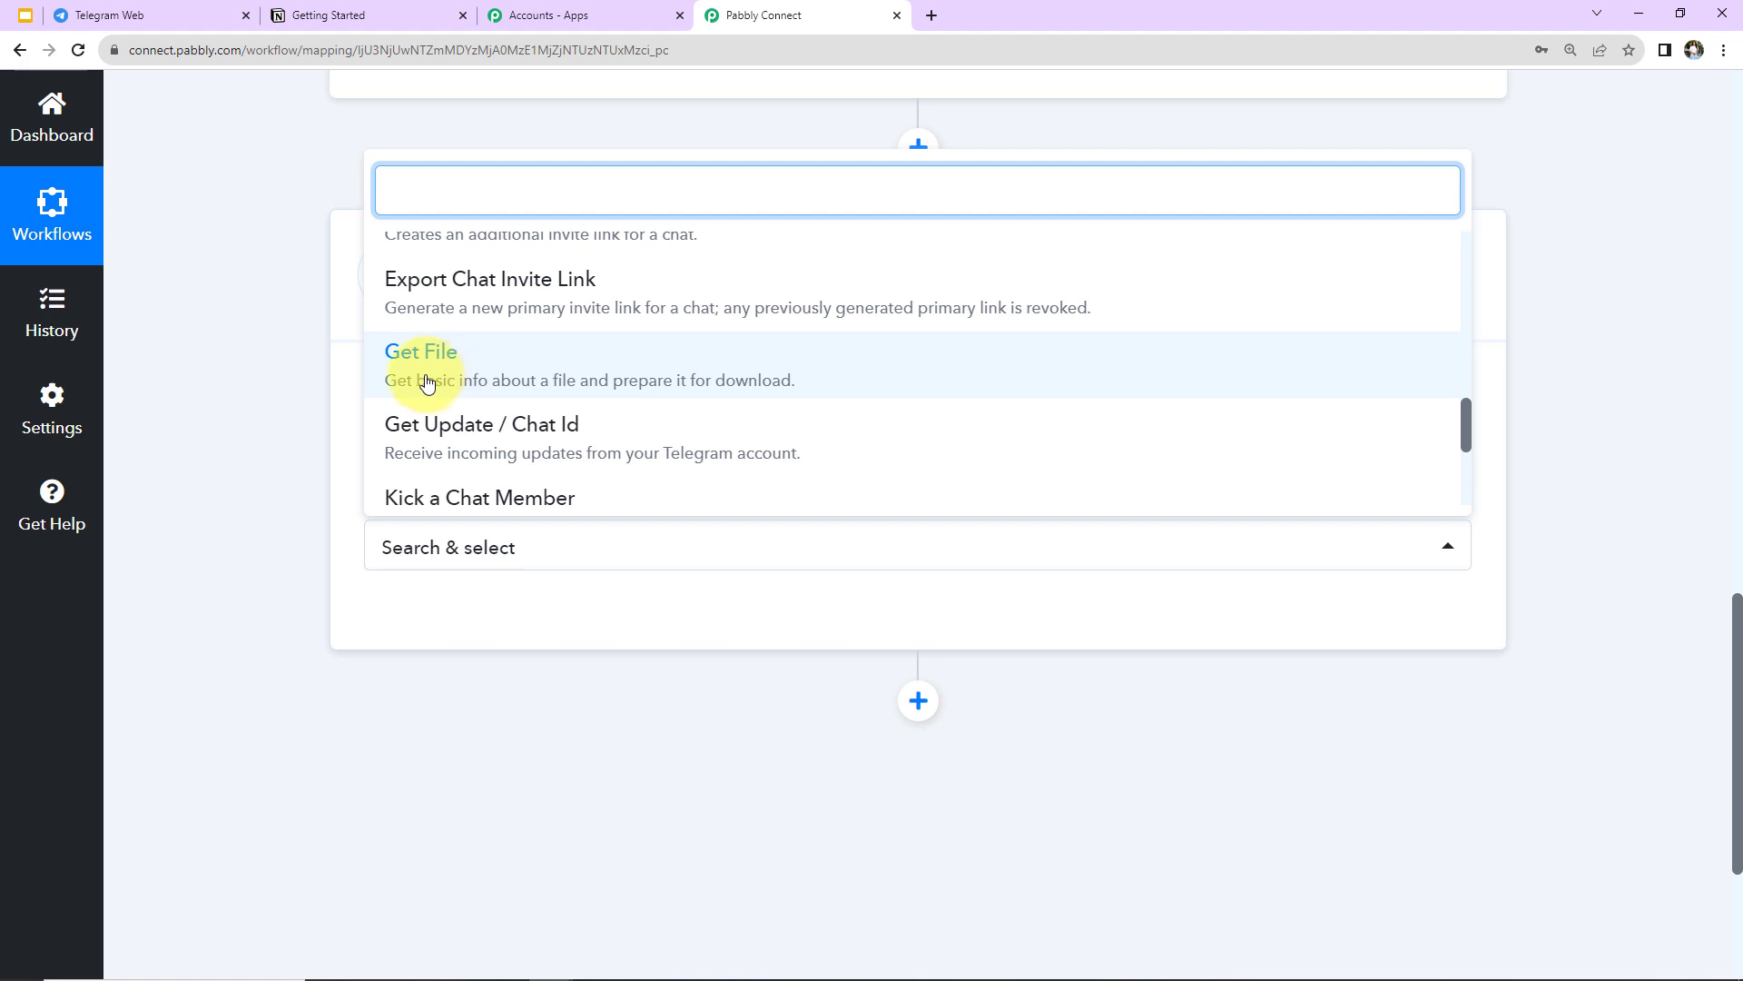
pyautogui.click(405, 363)
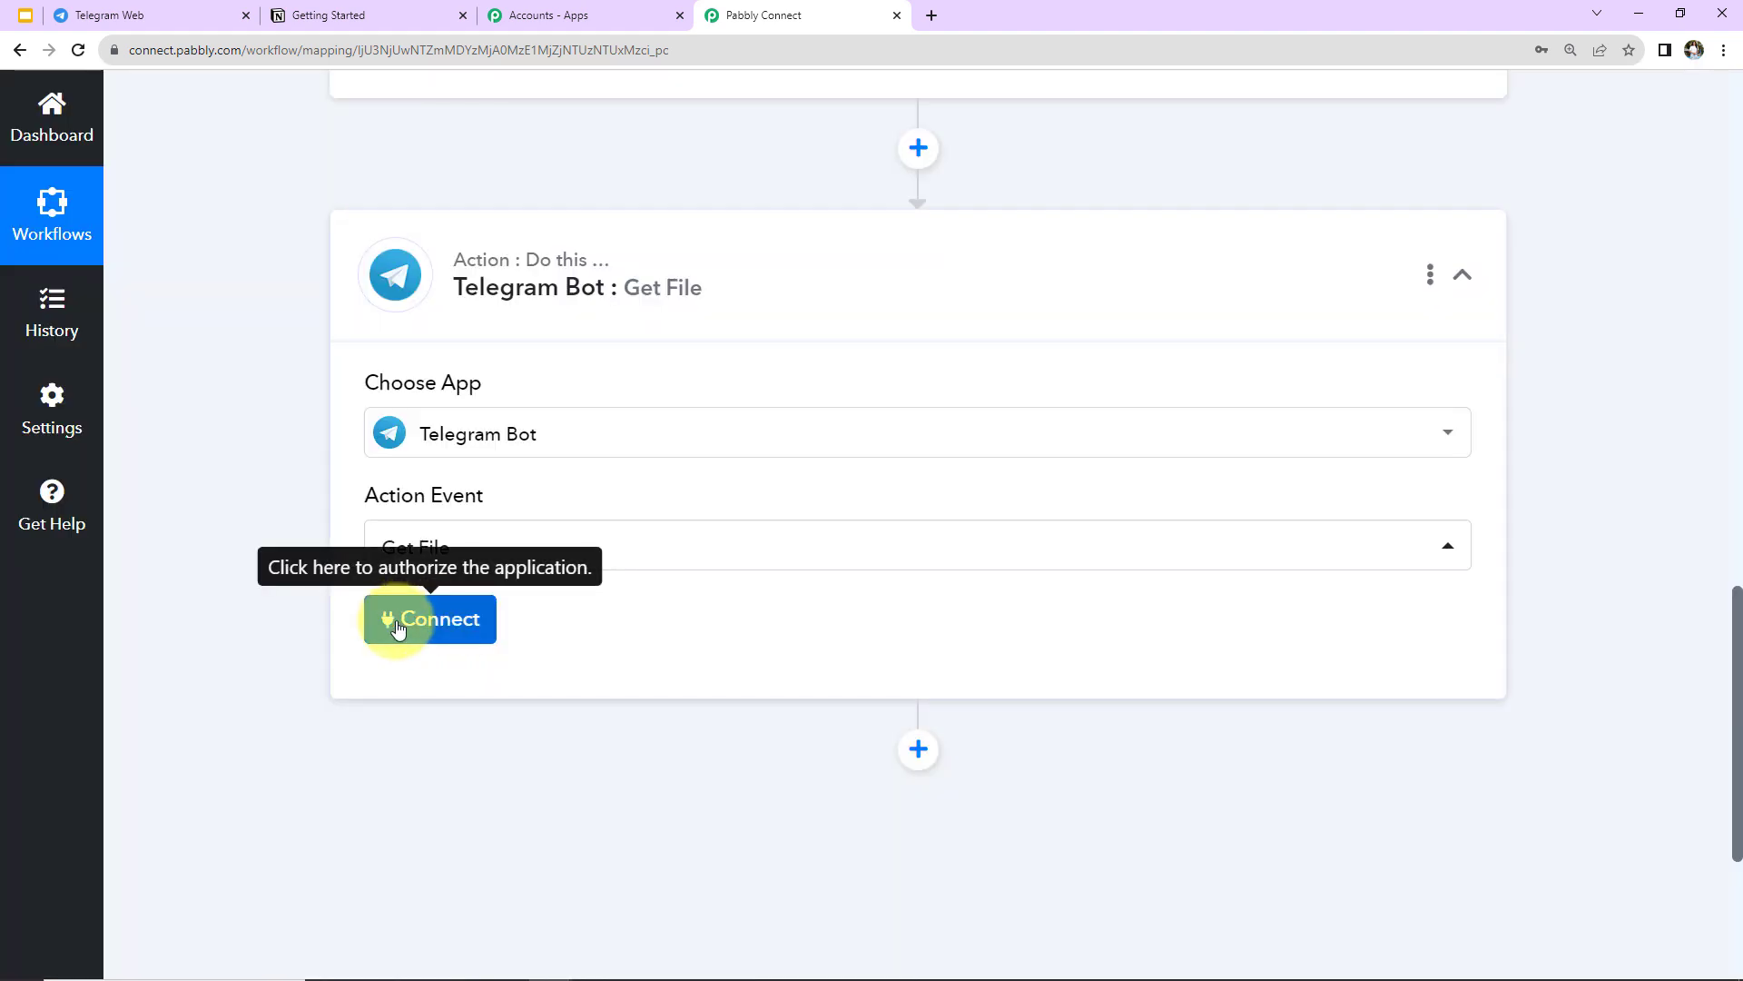
# Step: Connect the Get File action through the existing connection Telegram Bot #21 and save it
pyautogui.click(420, 631)
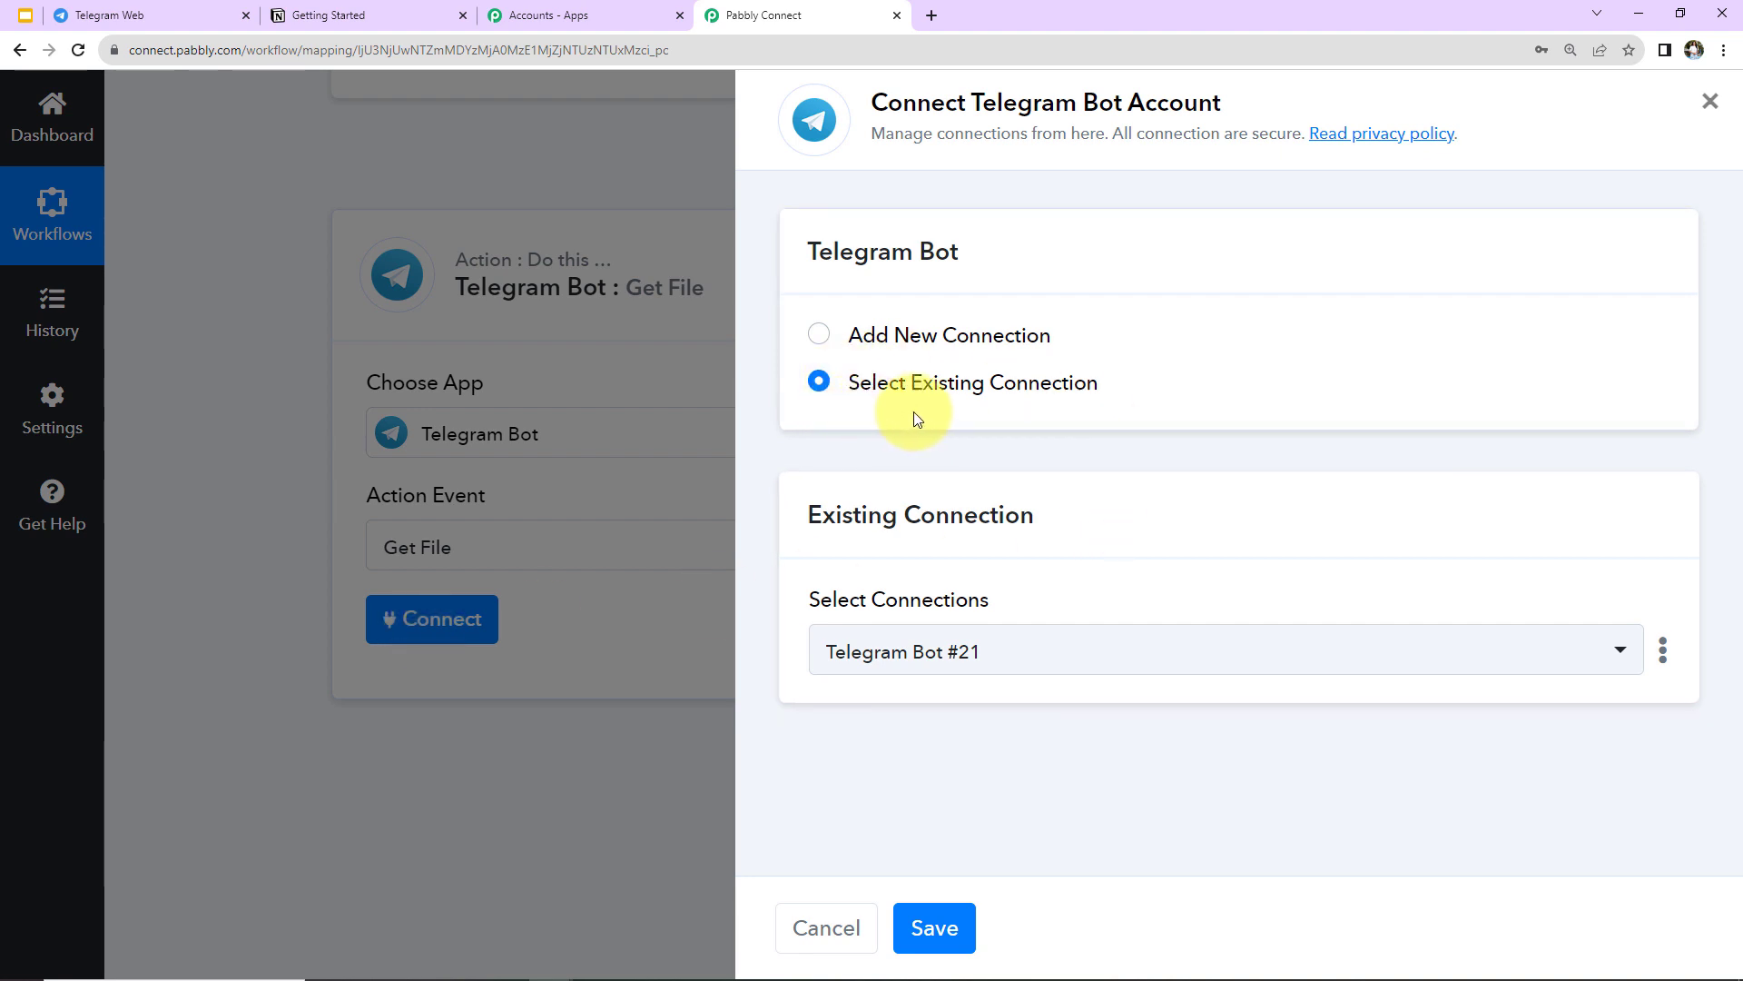
pyautogui.click(923, 927)
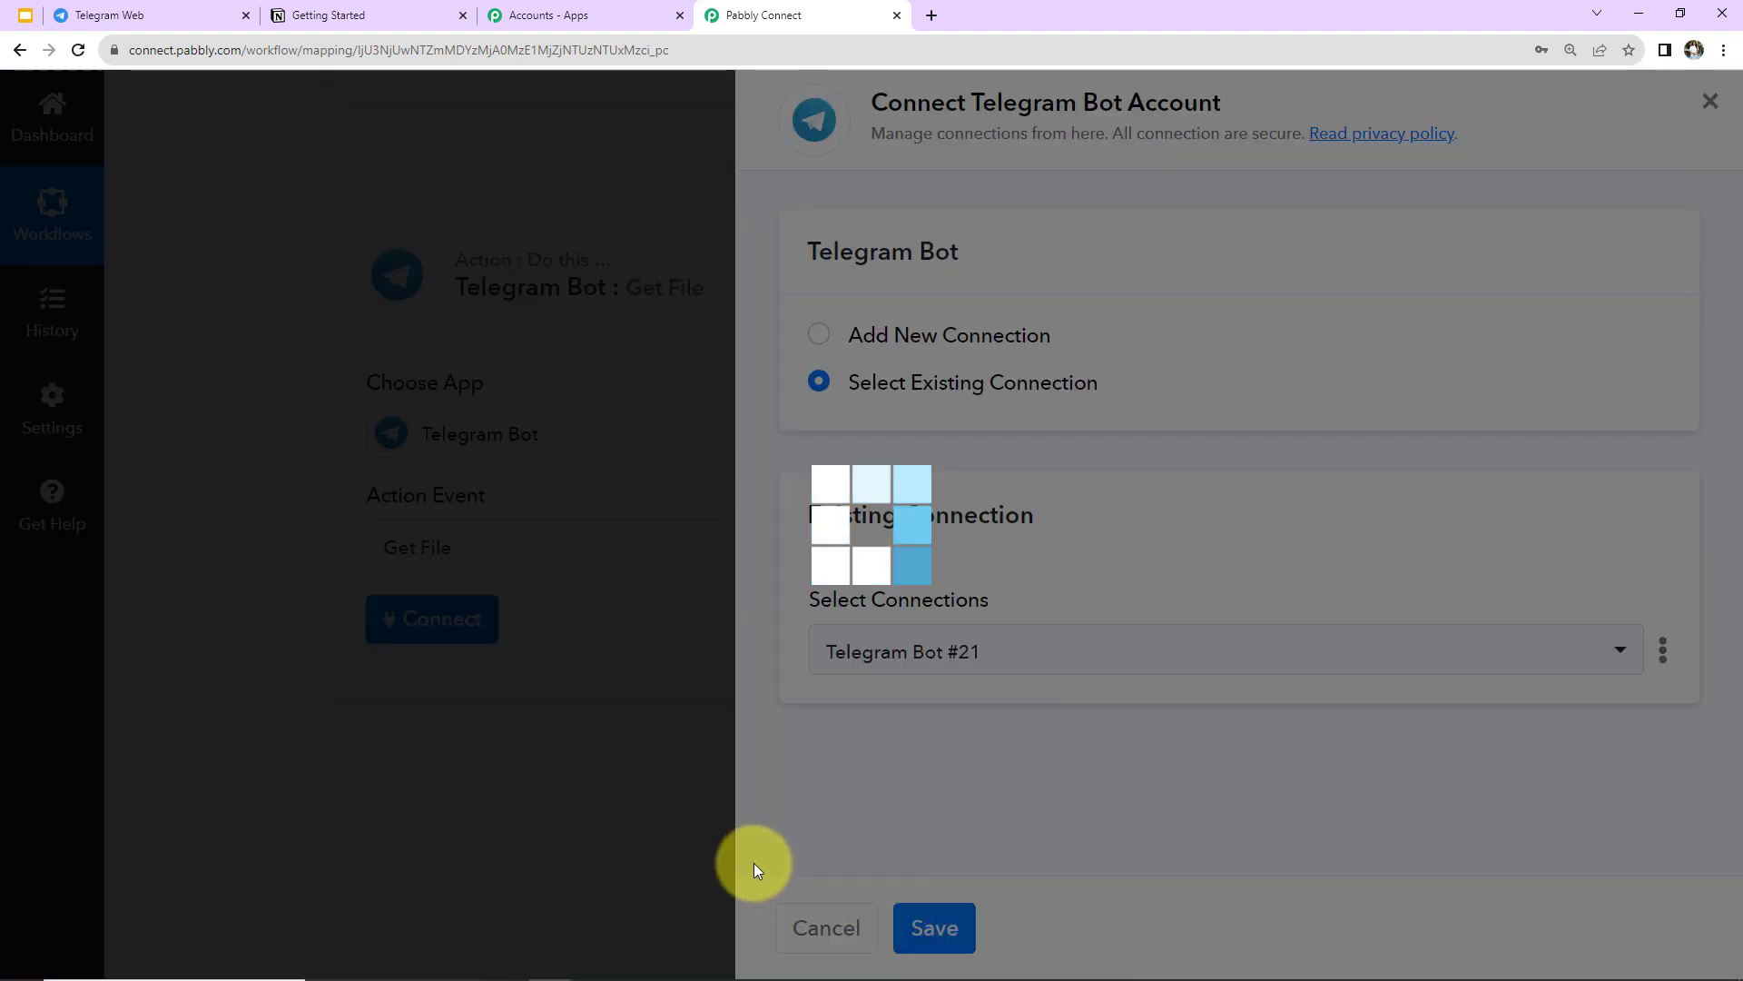
pyautogui.scroll(-2, 841, 633)
# Step: Review the photo file IDs in the trigger's received response, then return to the Get File action's File ID field
pyautogui.scroll(8, 840, 633)
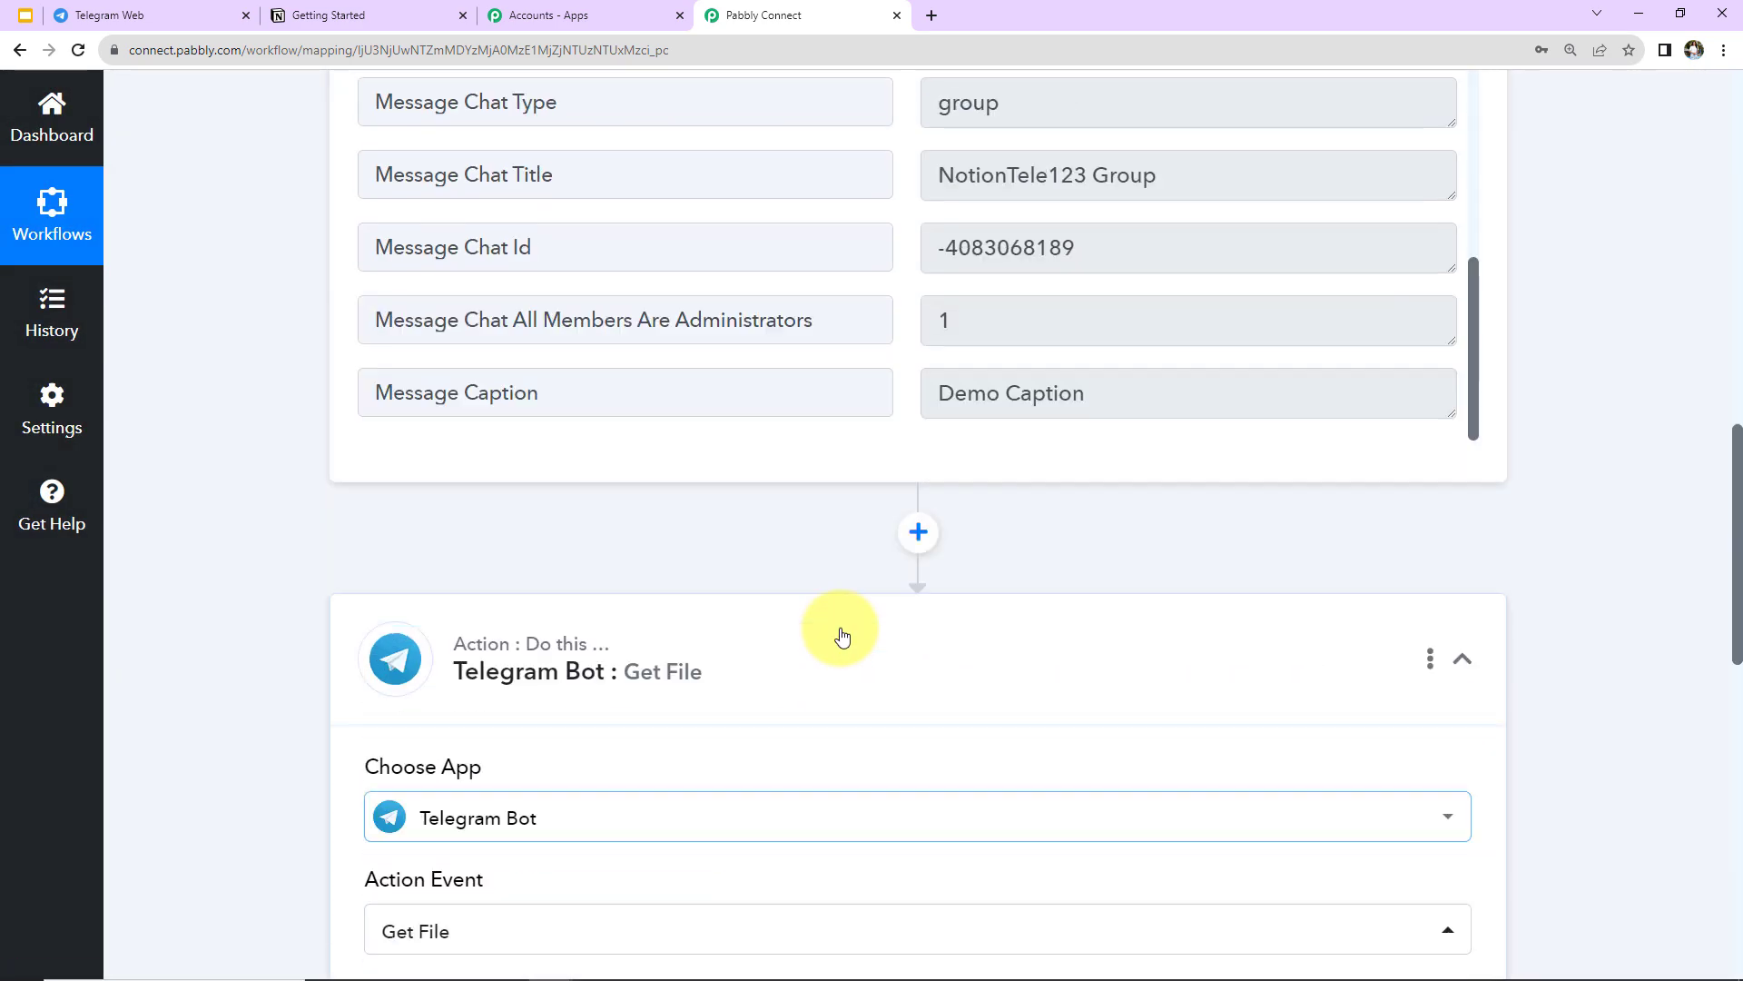
pyautogui.scroll(15, 732, 561)
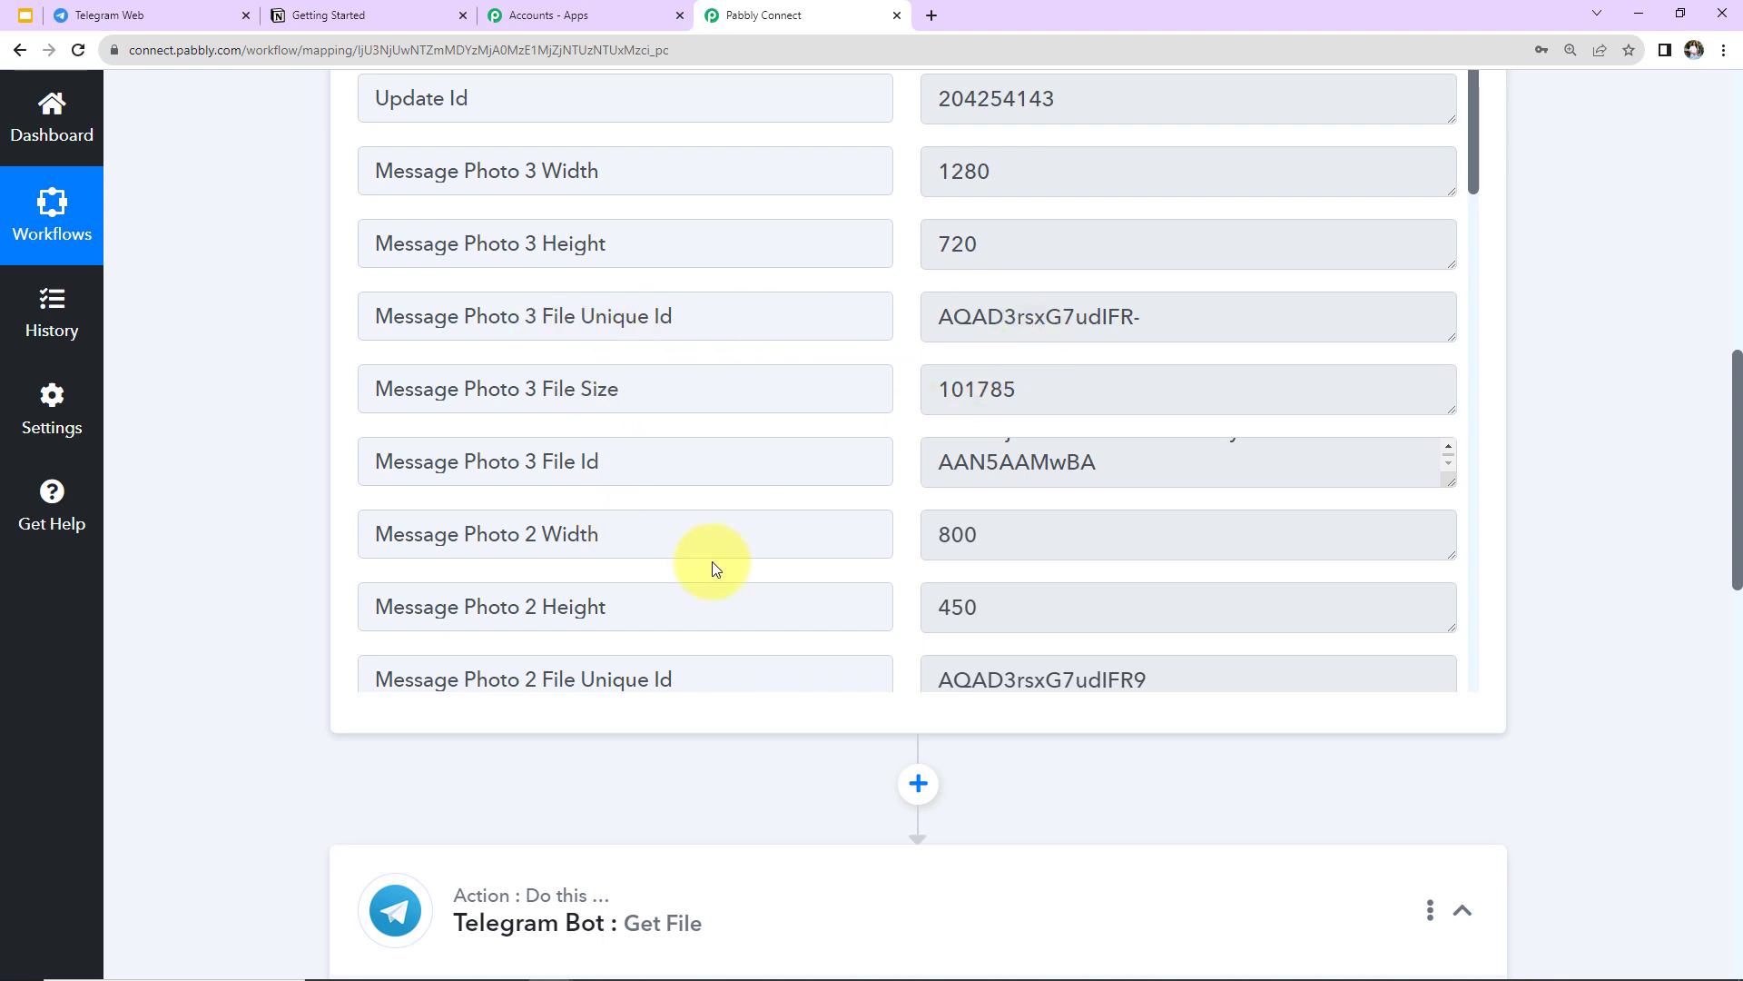
pyautogui.scroll(5, 710, 562)
pyautogui.scroll(-6, 706, 567)
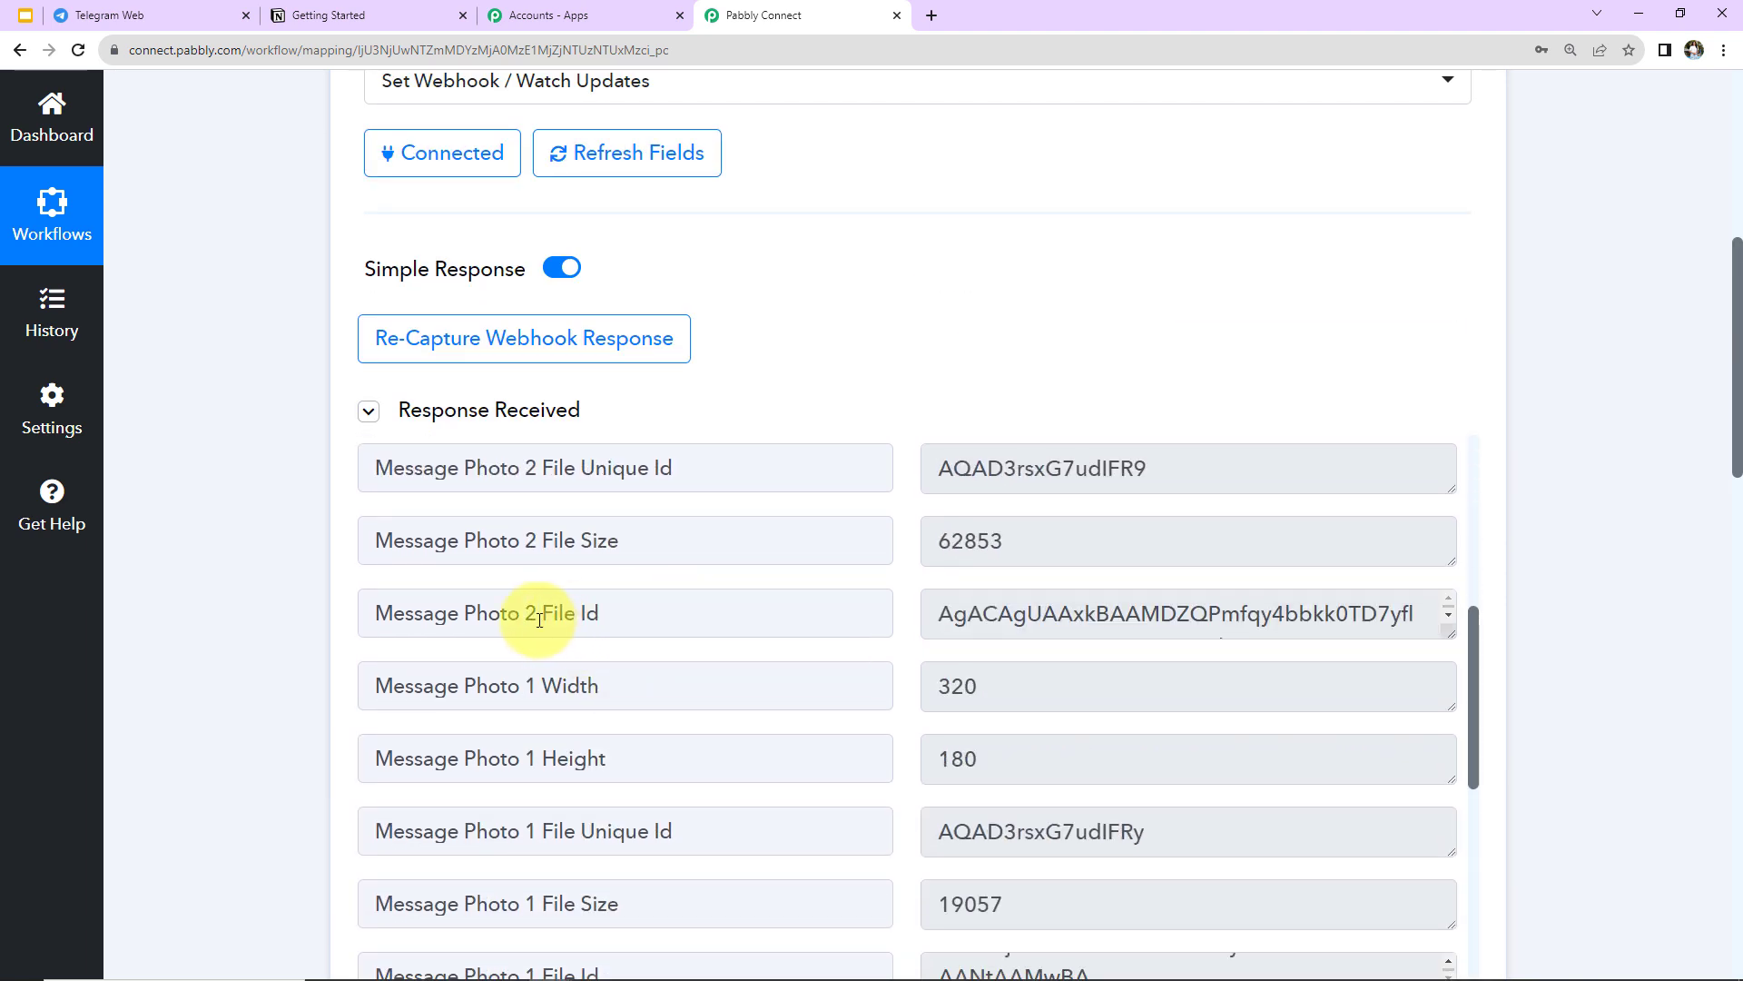
pyautogui.scroll(-6, 311, 726)
pyautogui.scroll(-7, 310, 722)
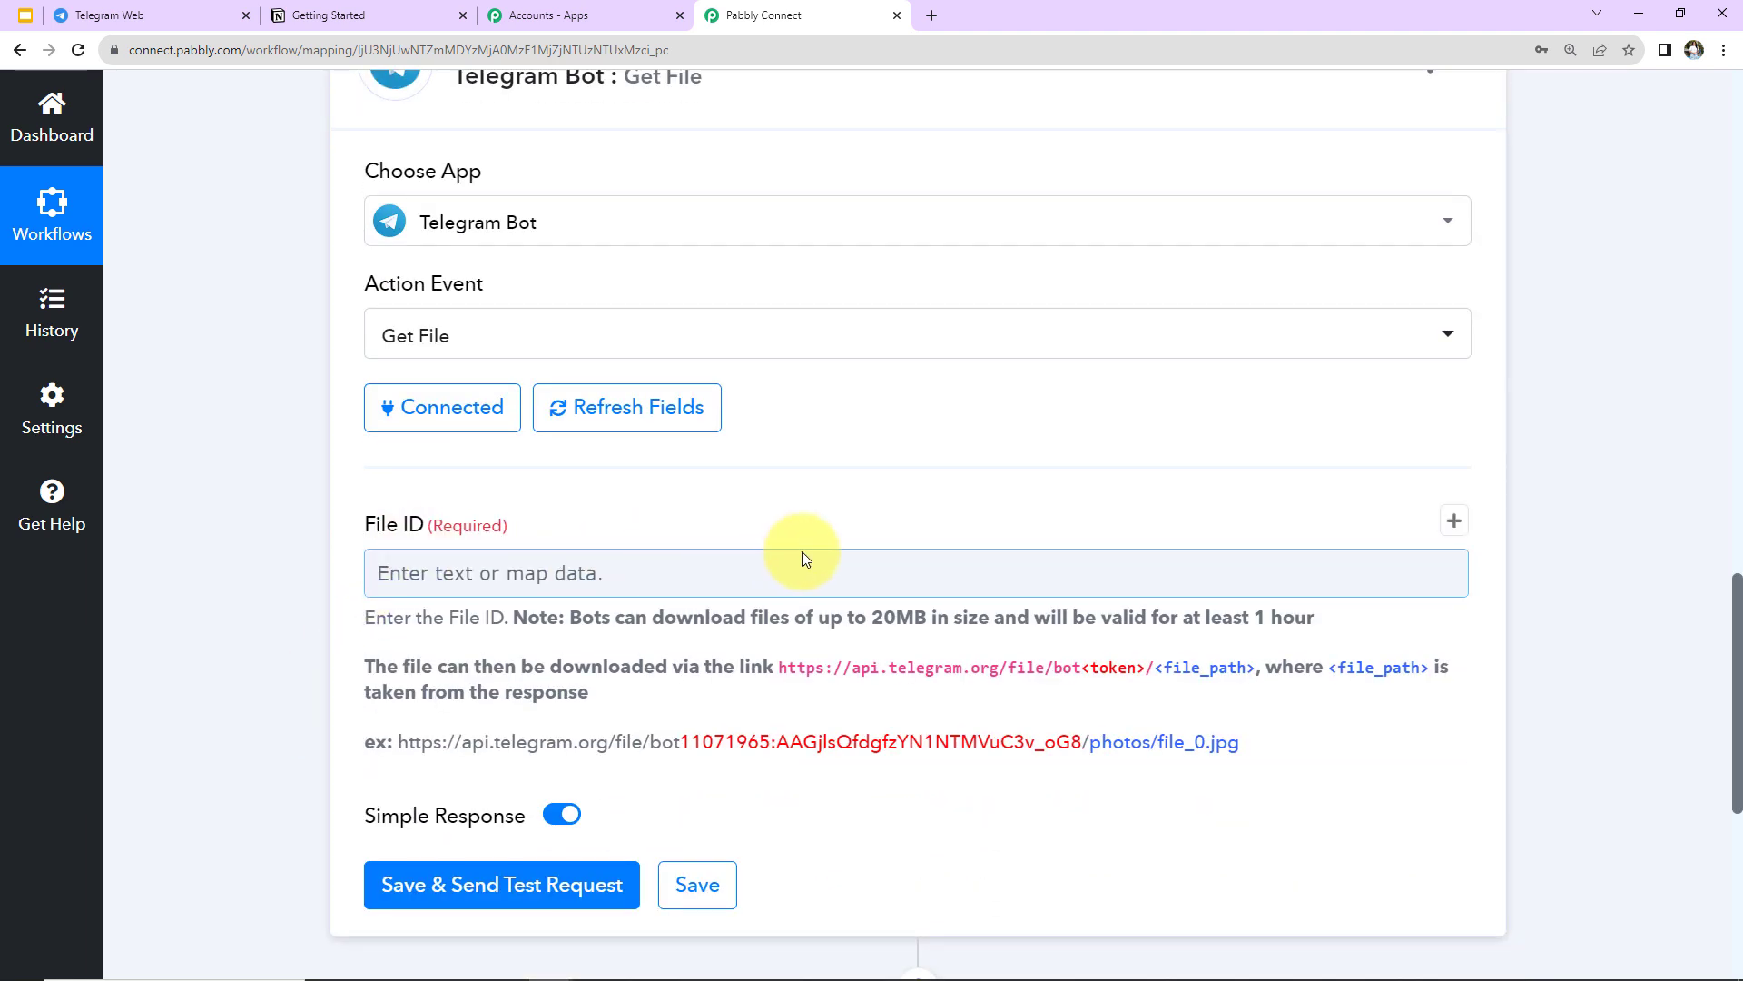
# Step: Map the File ID field to the trigger's Message Photo 3 File Id, then save the Get File action and send a test request
pyautogui.click(424, 573)
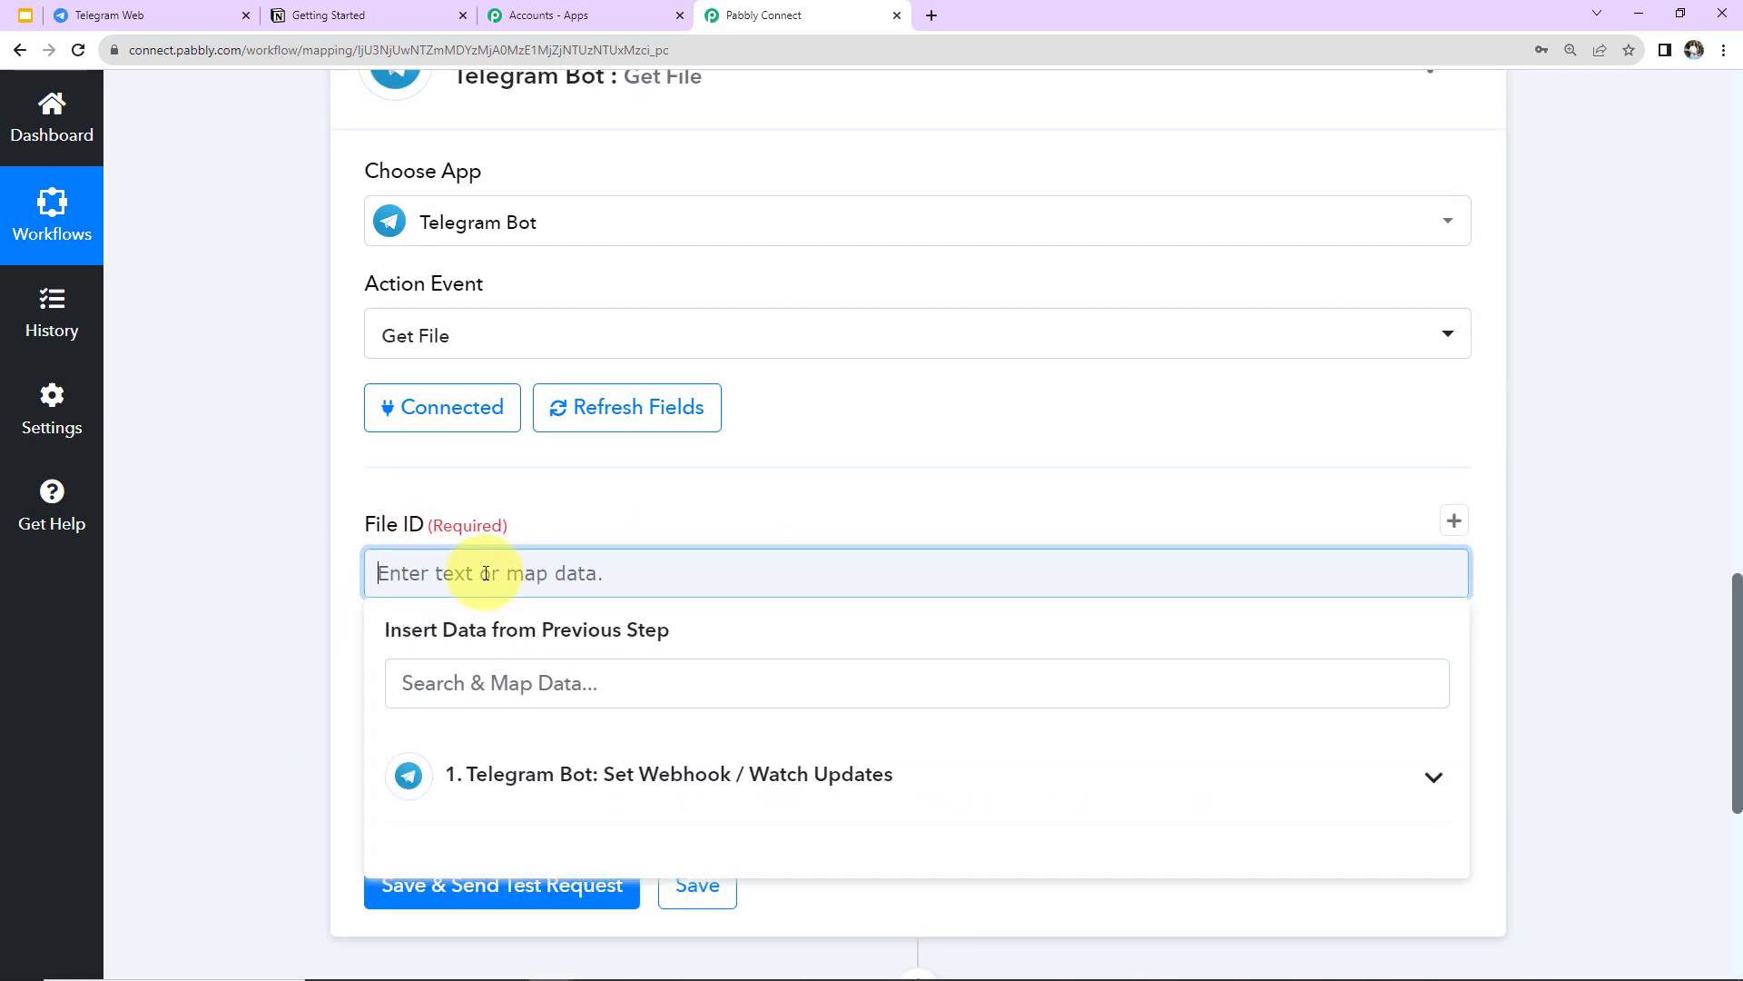
pyautogui.click(650, 790)
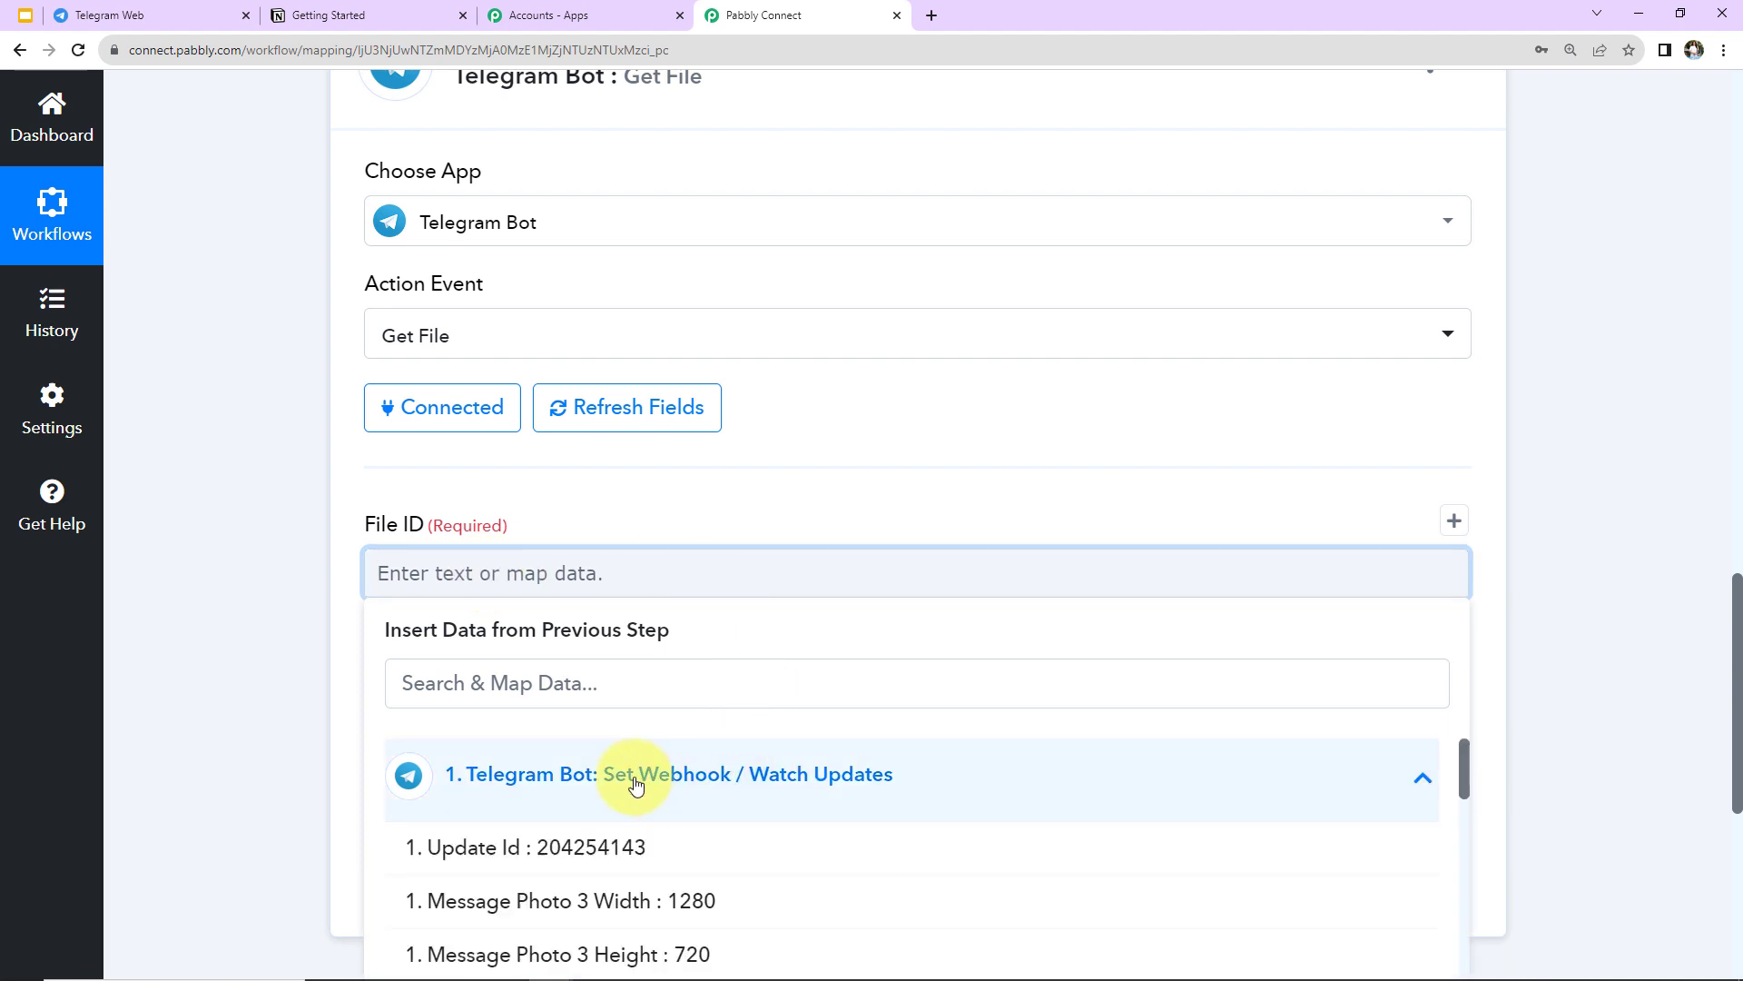
pyautogui.scroll(-2, 623, 845)
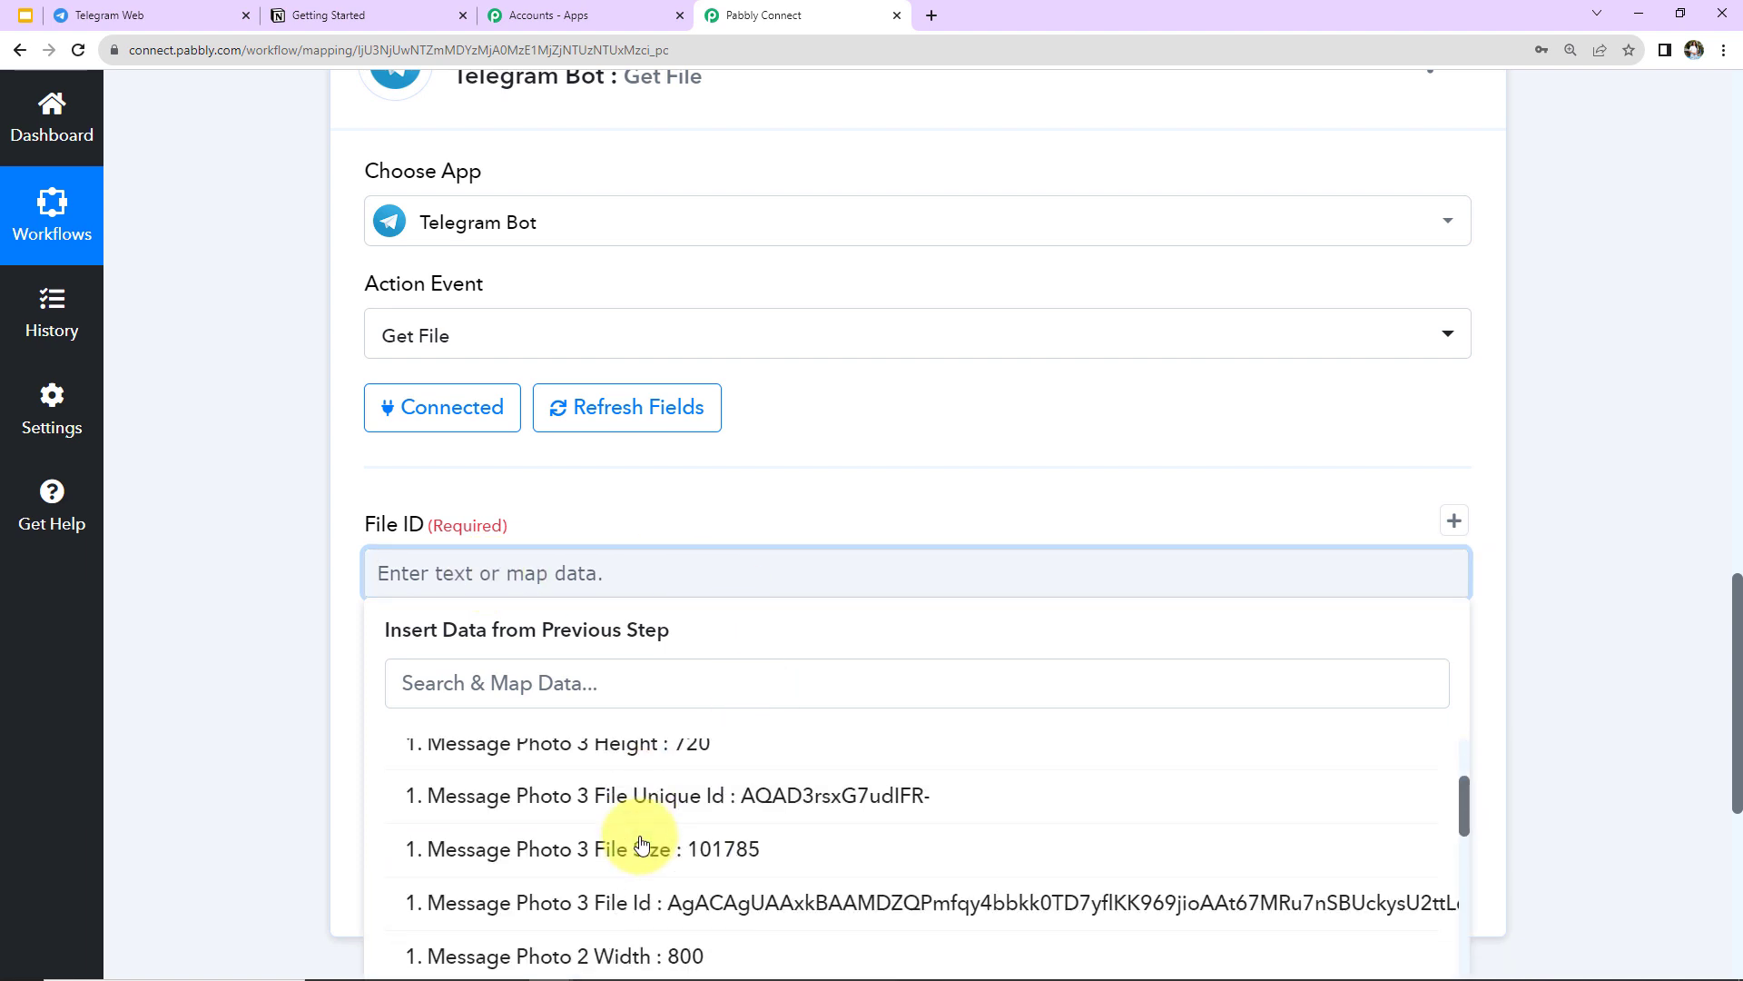
pyautogui.click(599, 905)
pyautogui.click(343, 630)
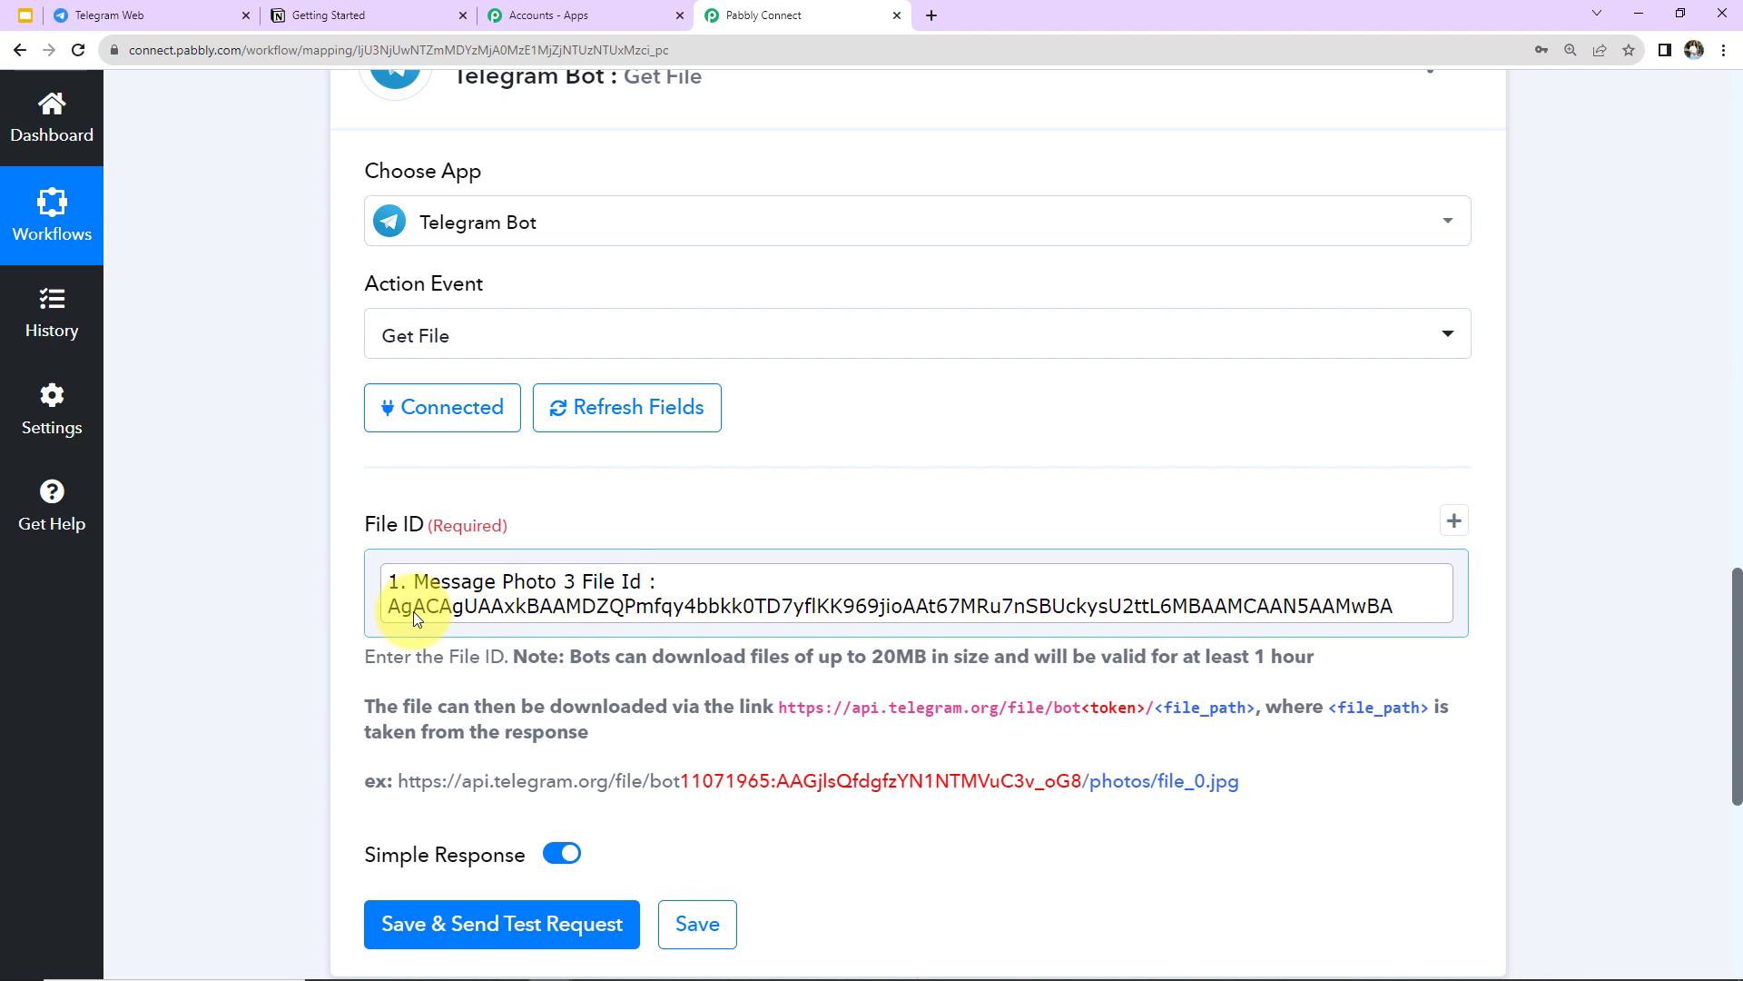
pyautogui.scroll(-2, 459, 688)
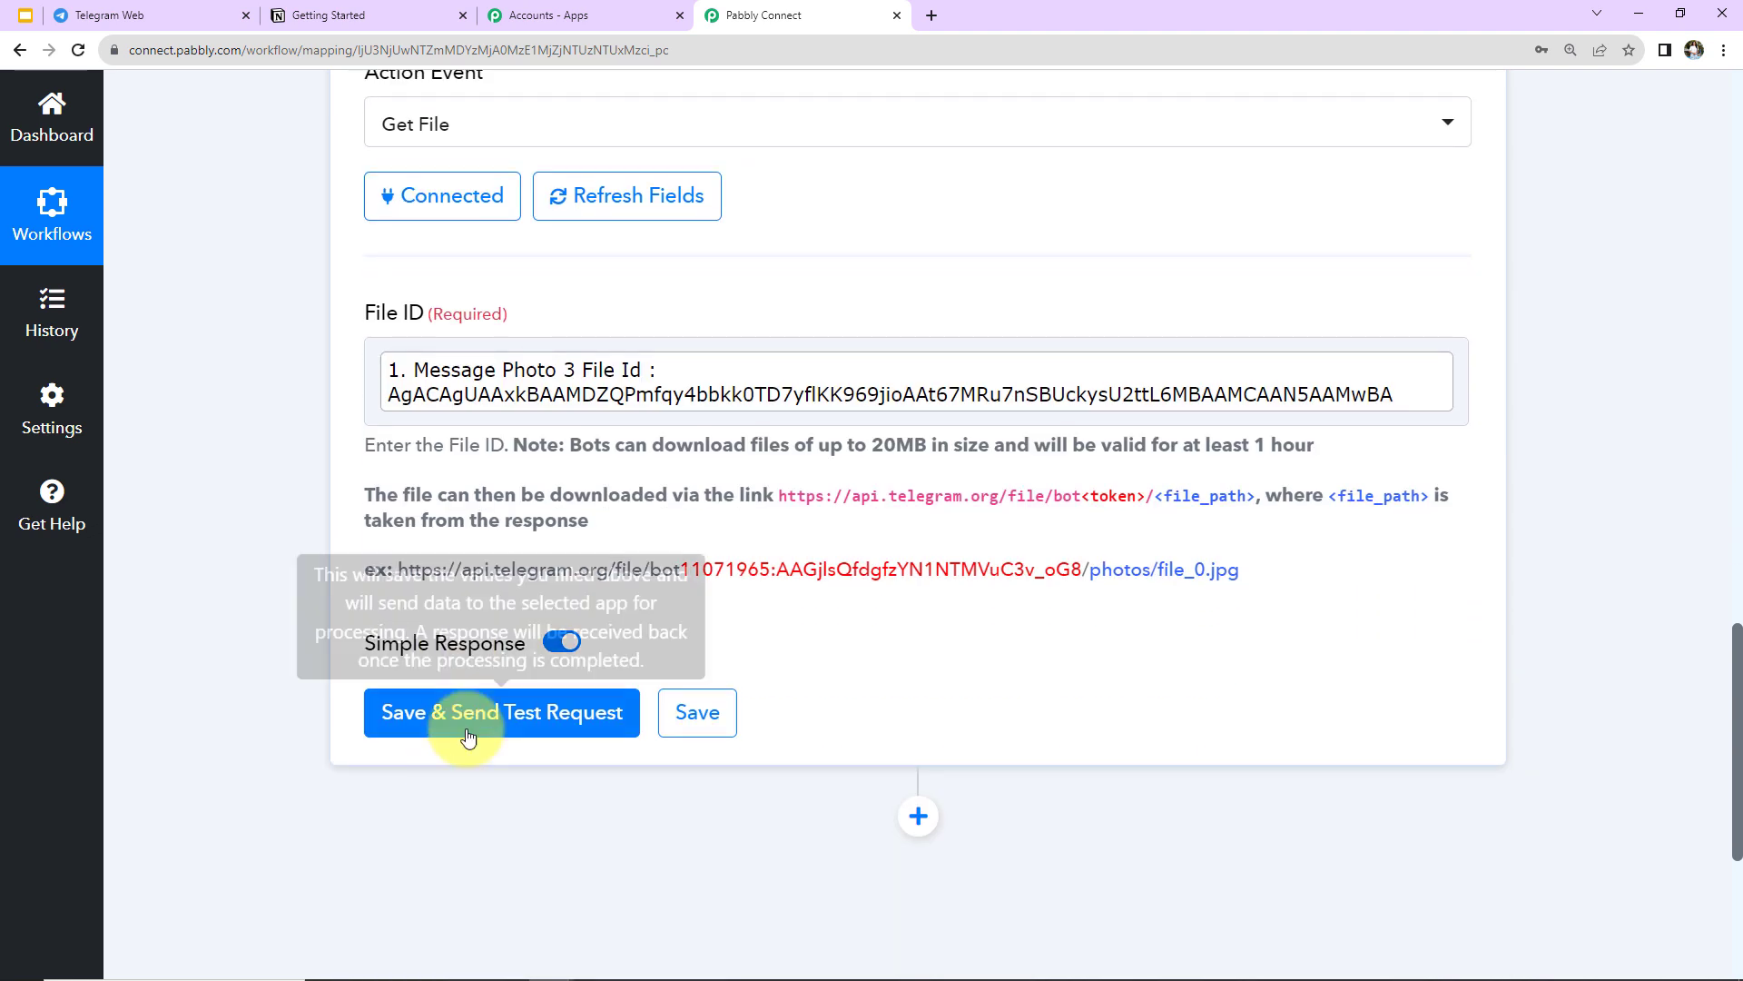
pyautogui.click(459, 717)
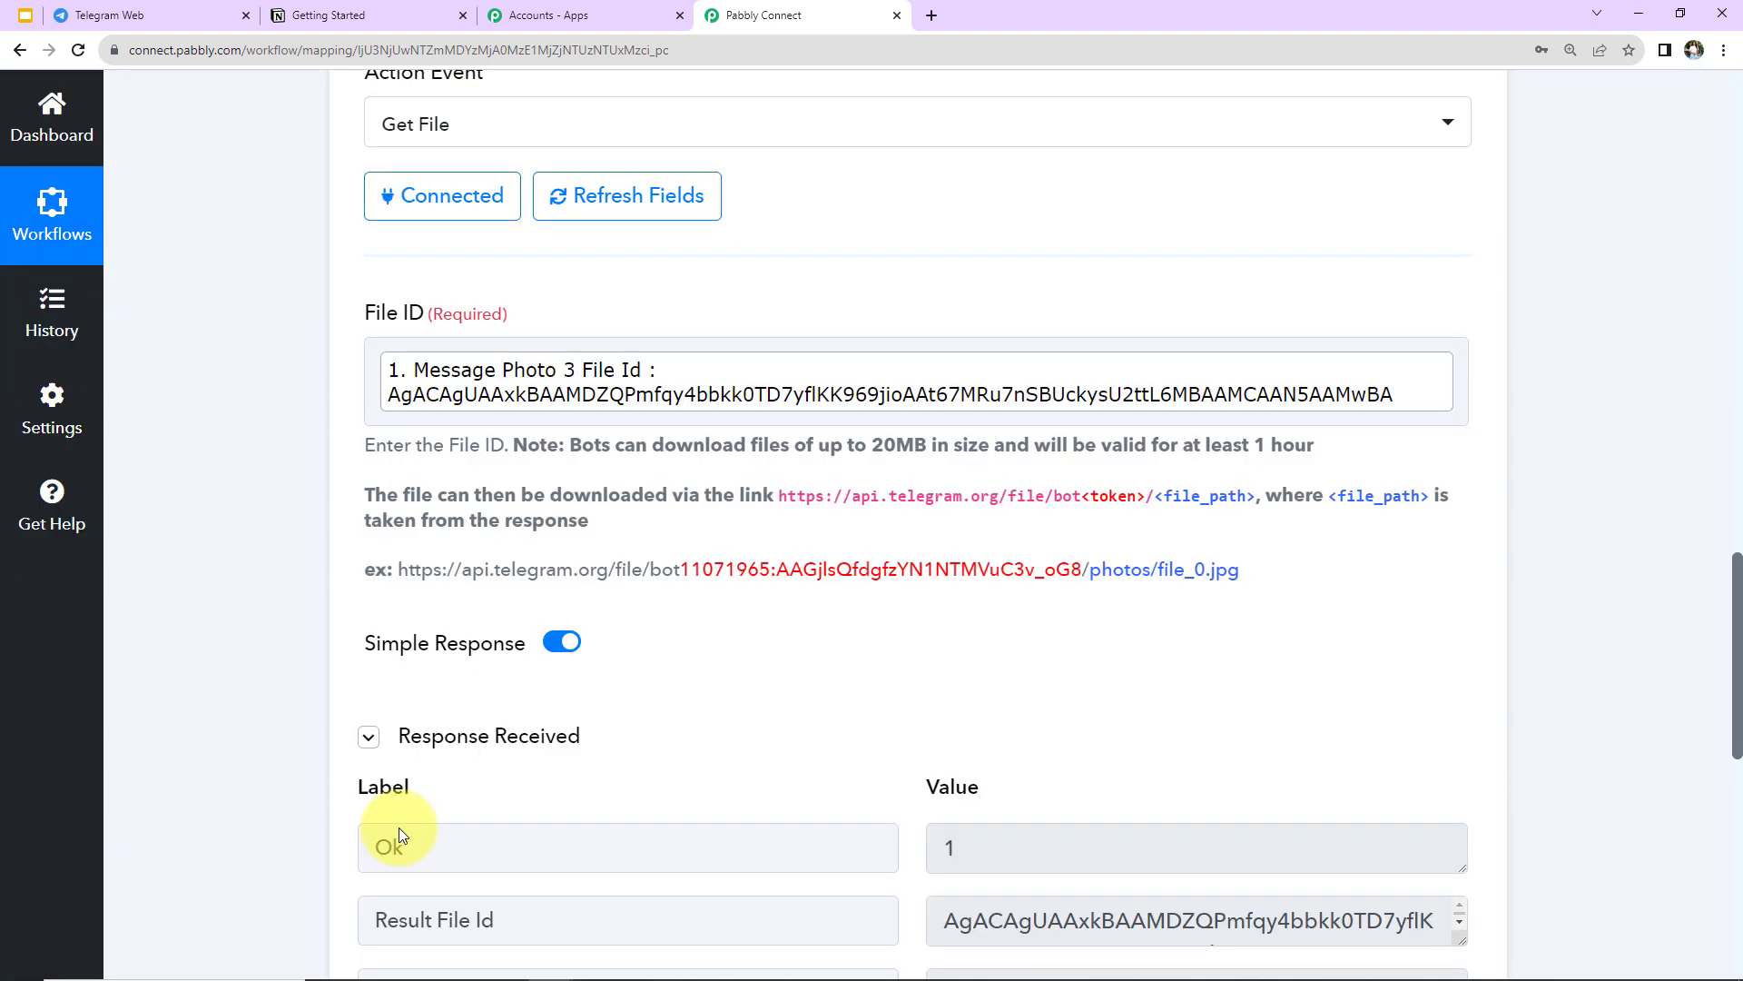
# Step: Review the Get File response's Result File Path, the download link format and the bot token message in Telegram's BotFather chat, then return to Pabbly Connect
pyautogui.scroll(-5, 1565, 684)
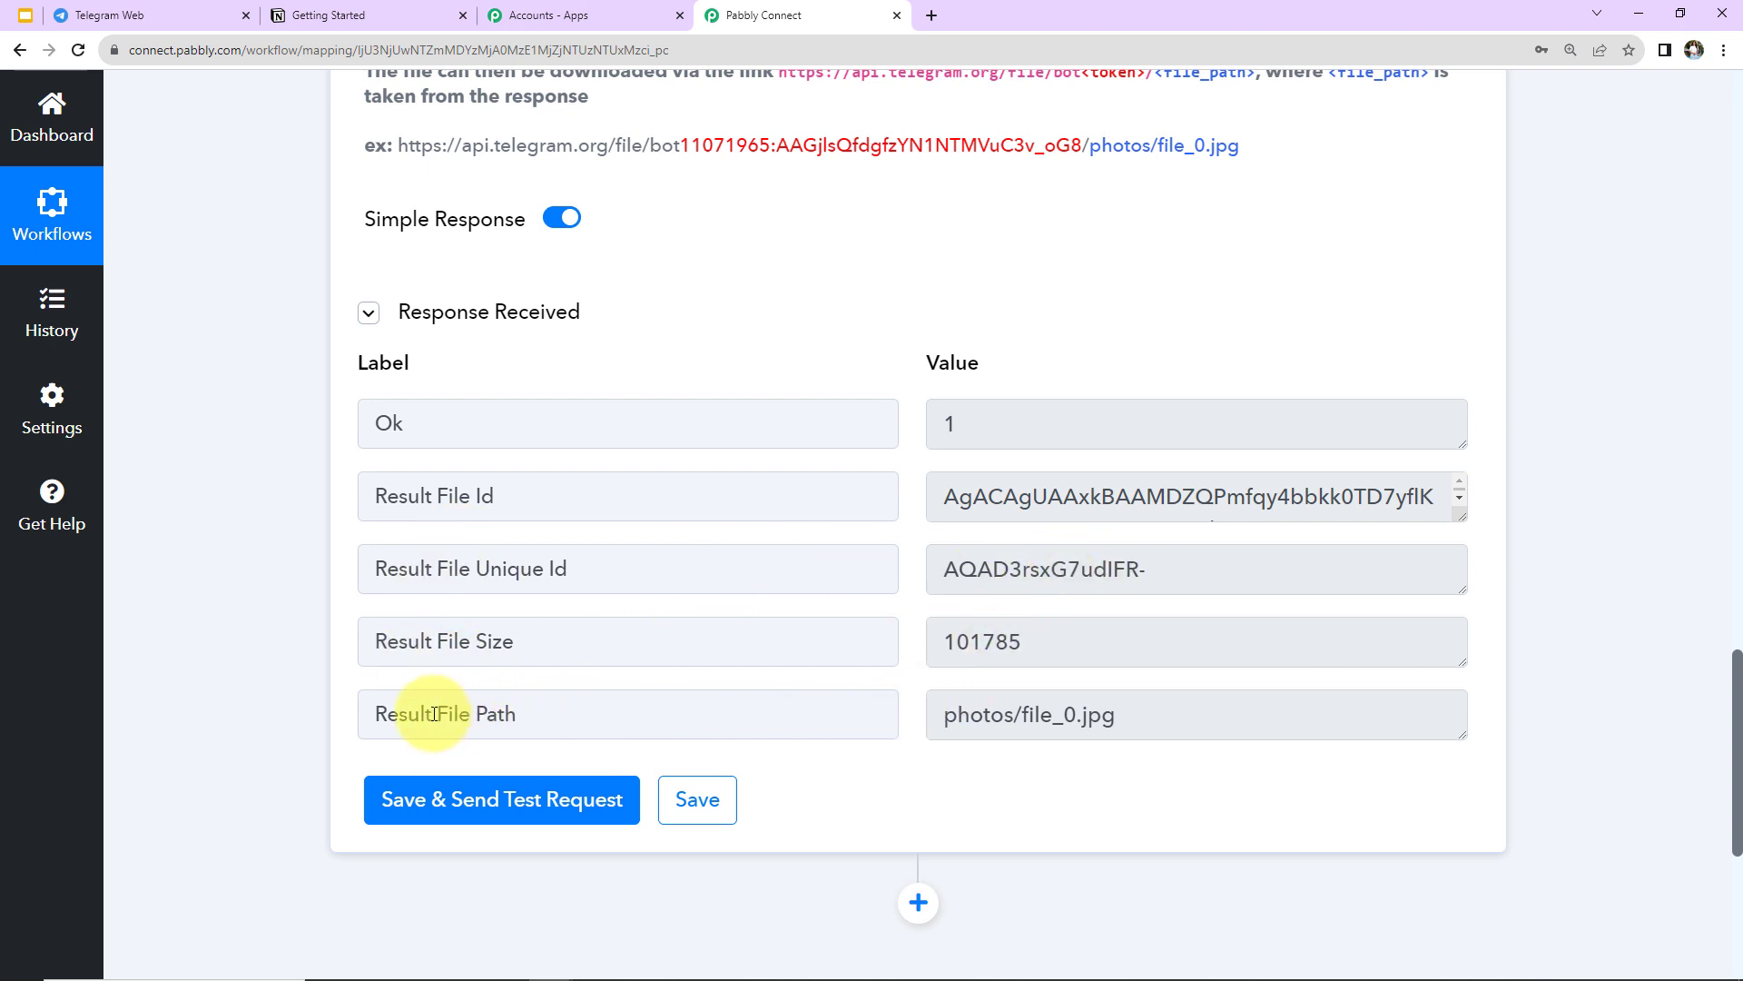
pyautogui.moveTo(436, 714); pyautogui.dragTo(1144, 717)
pyautogui.scroll(6, 1117, 727)
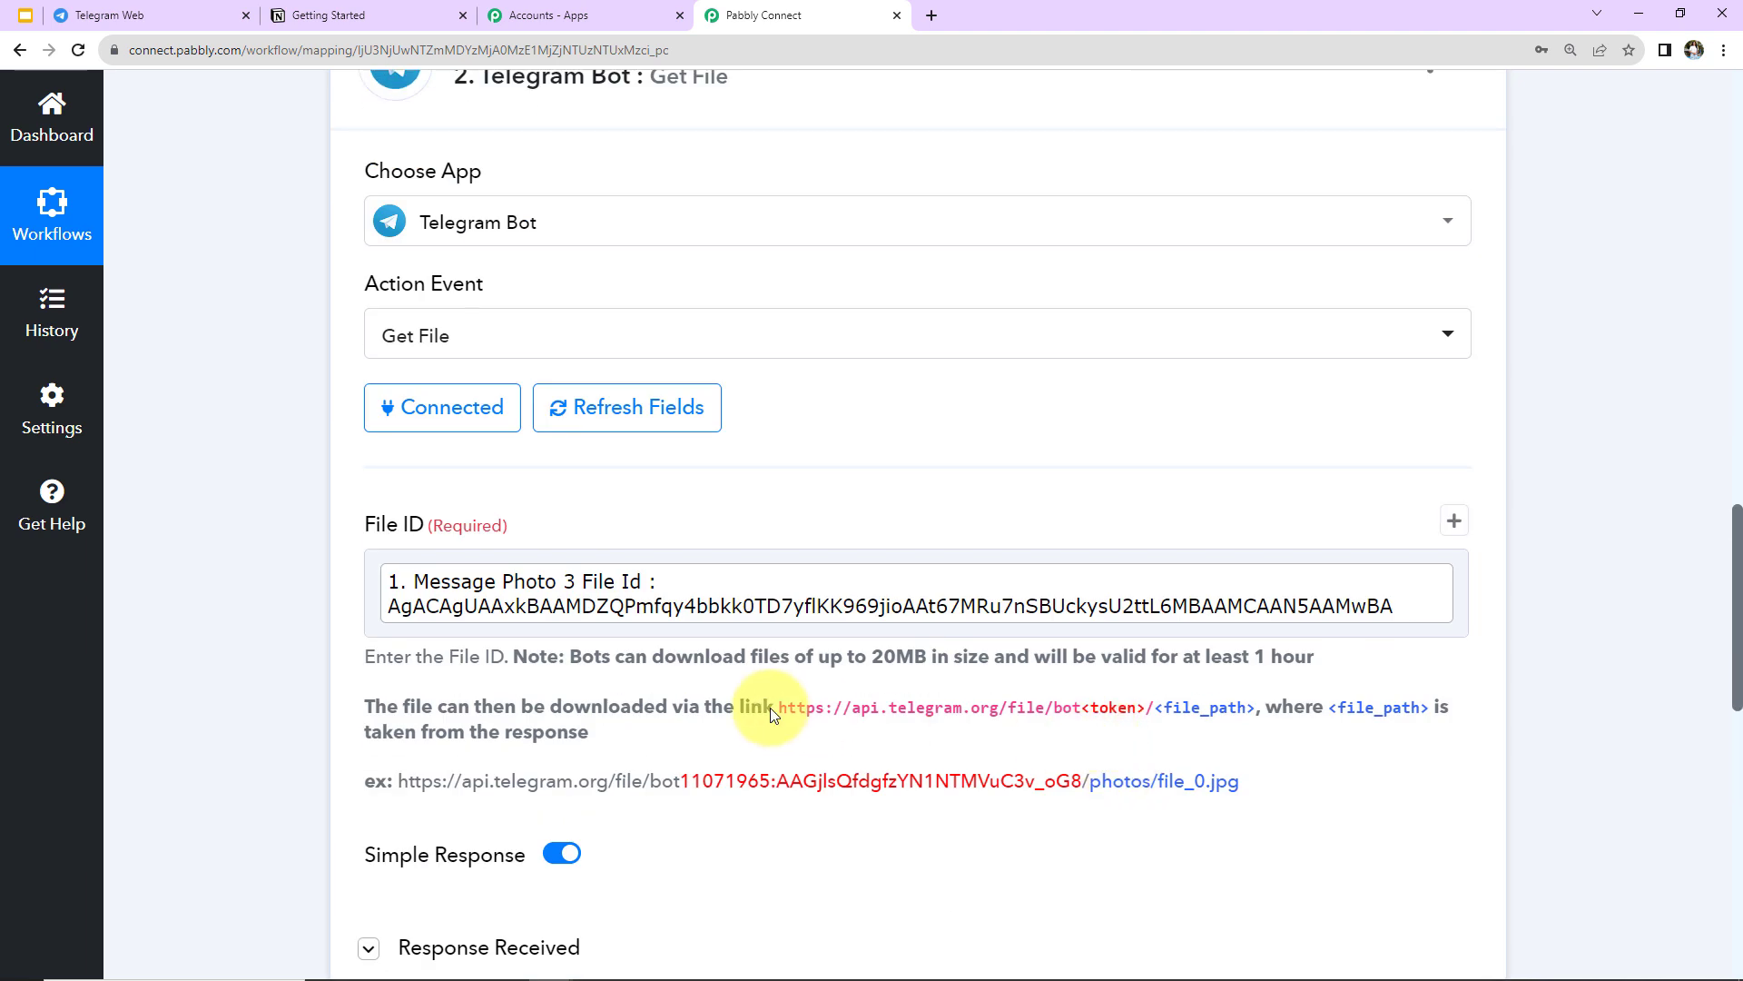
pyautogui.scroll(-2, 771, 714)
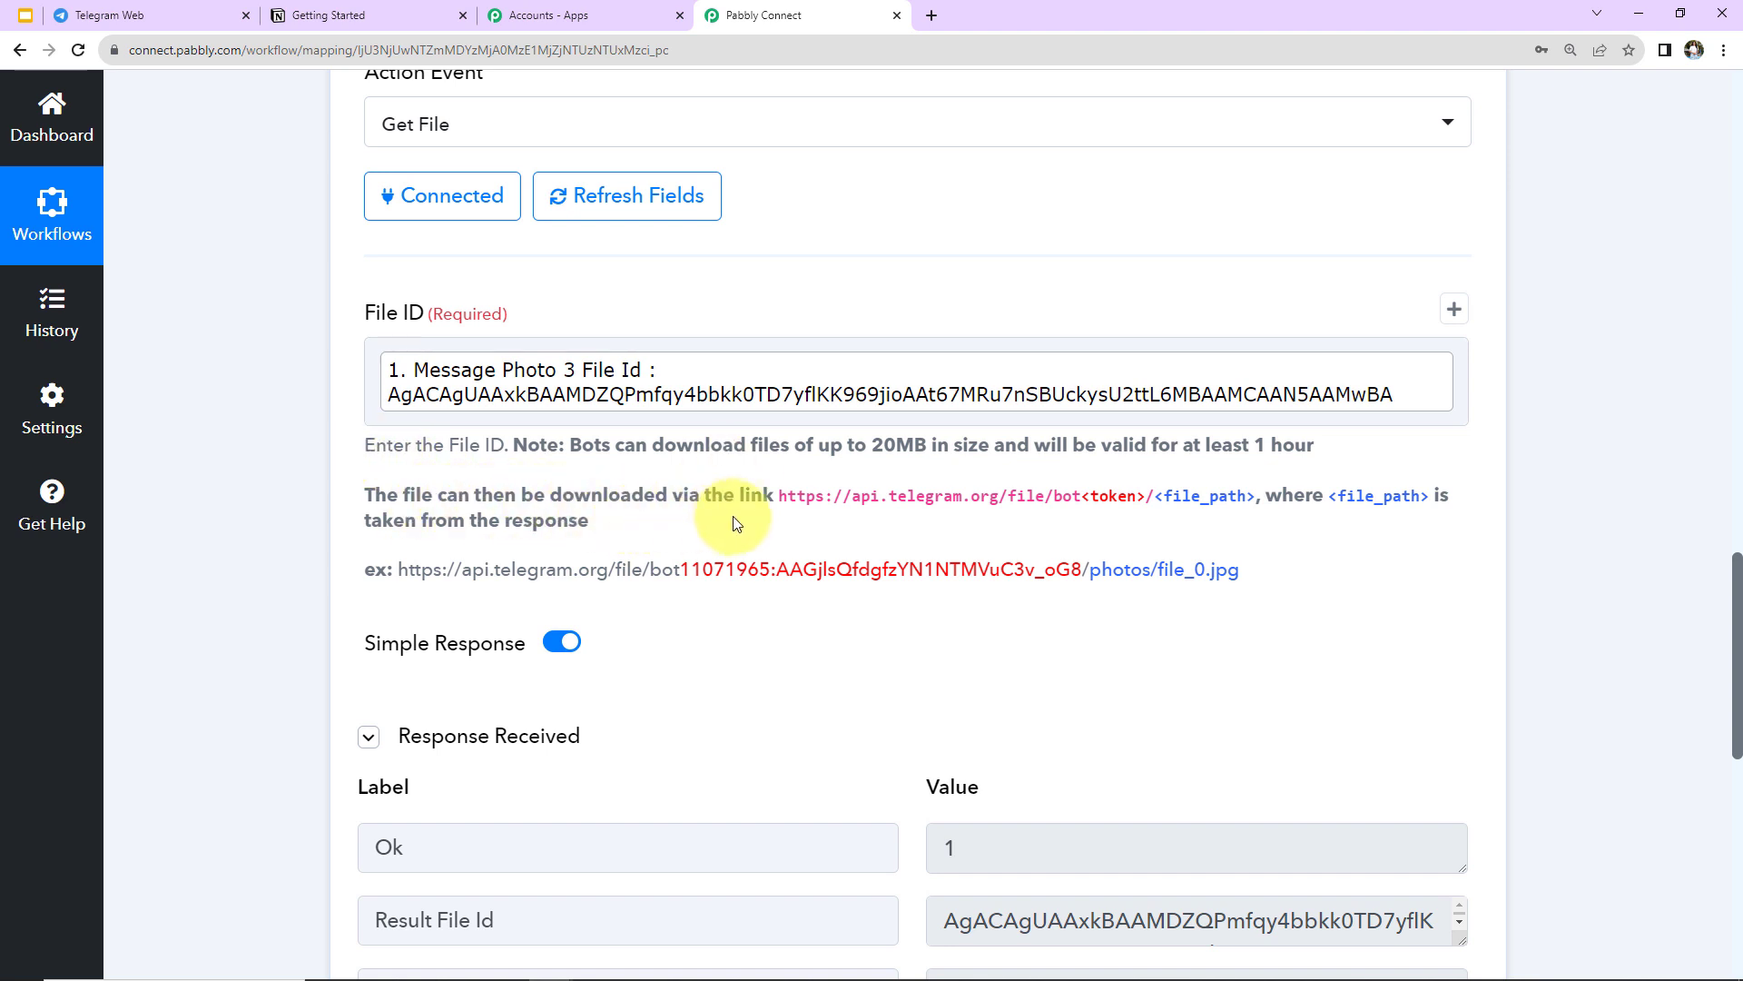
pyautogui.moveTo(776, 501); pyautogui.dragTo(1254, 502)
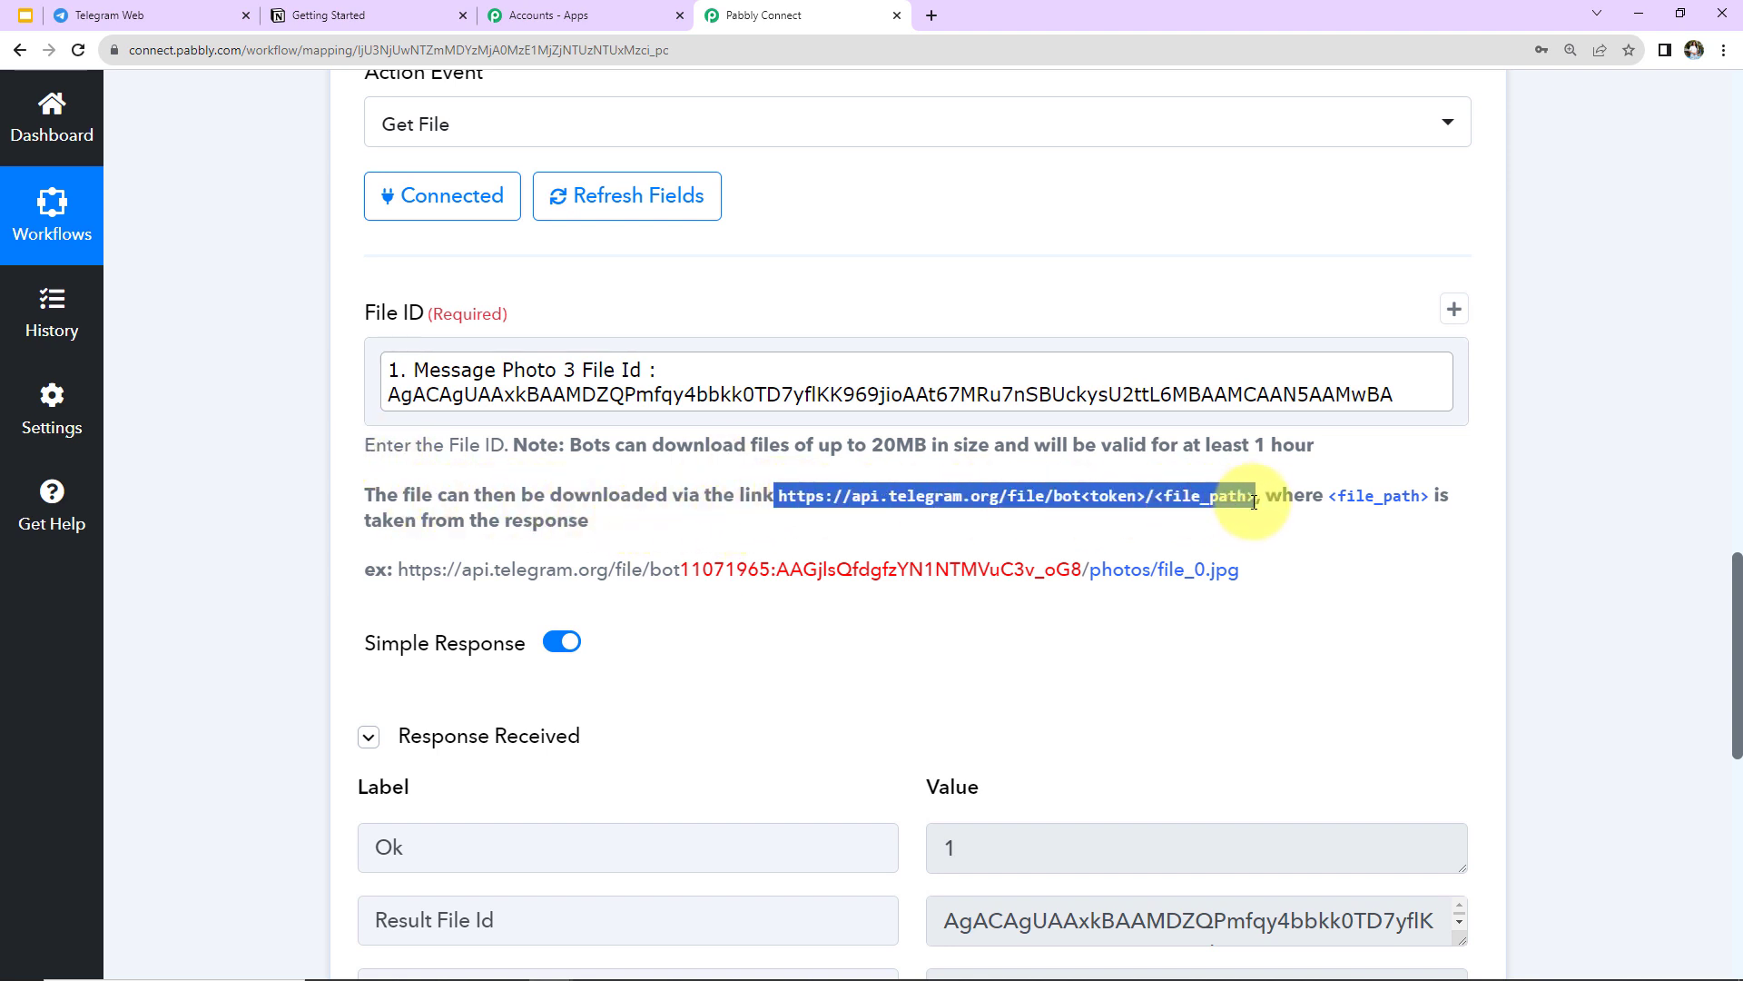
pyautogui.click(1233, 603)
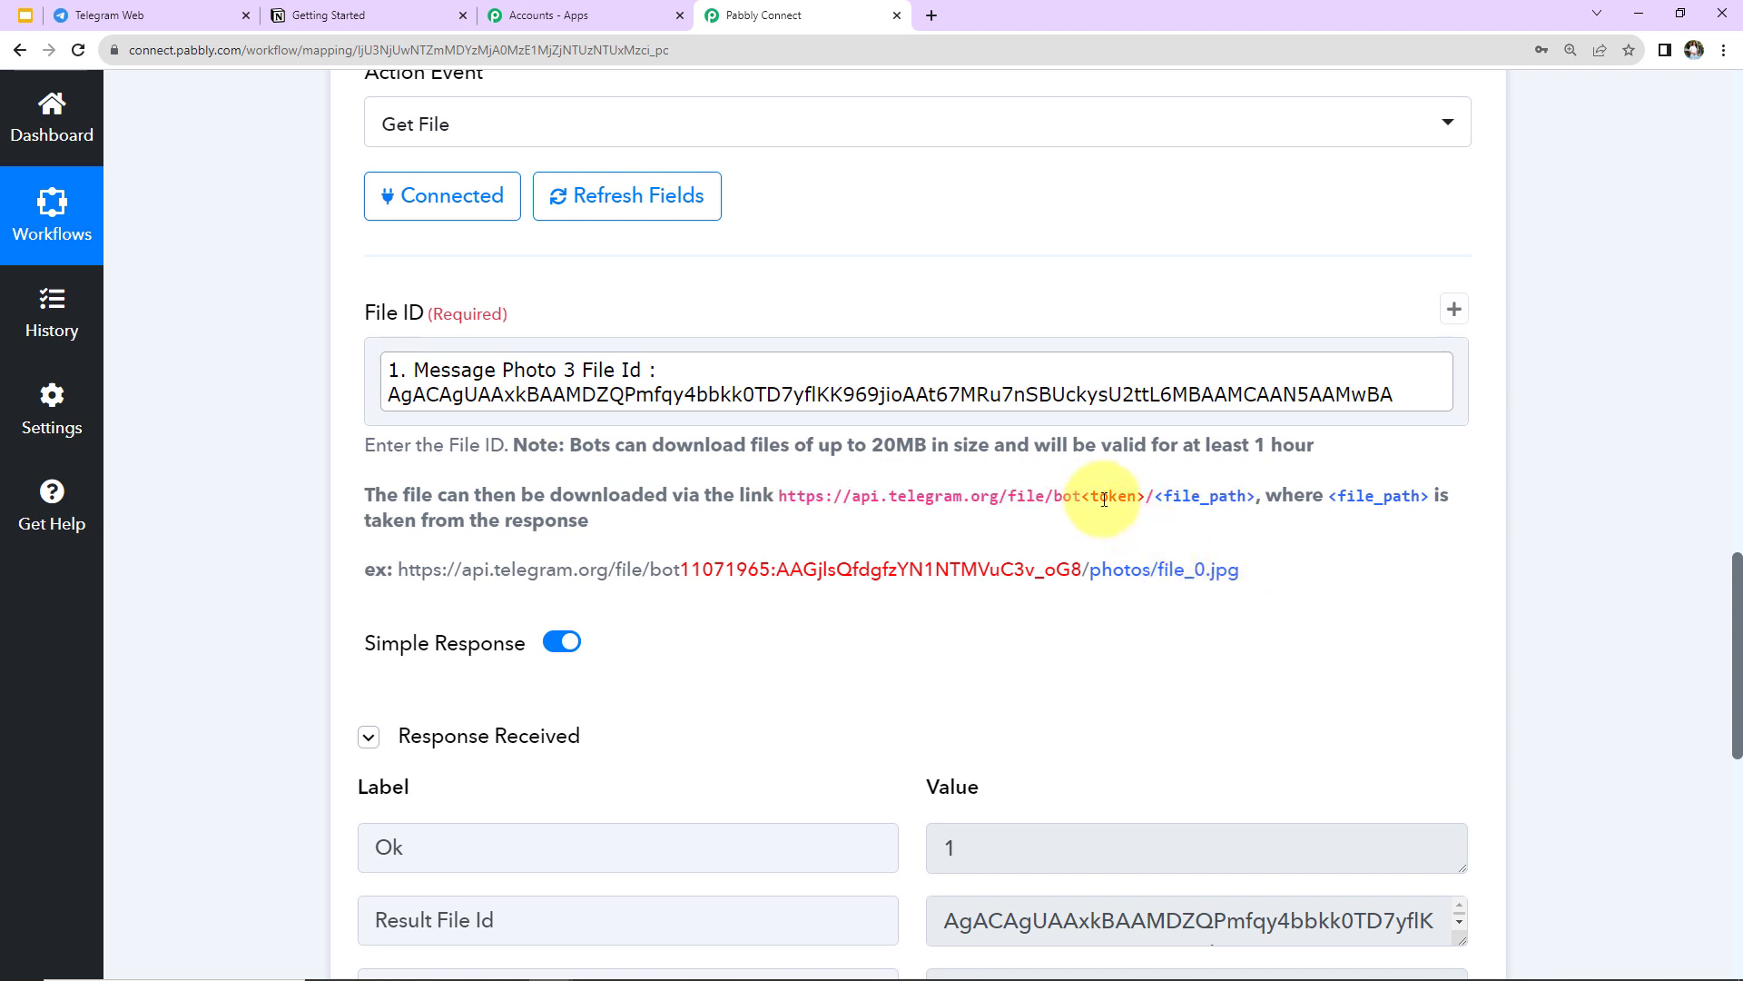
pyautogui.click(188, 16)
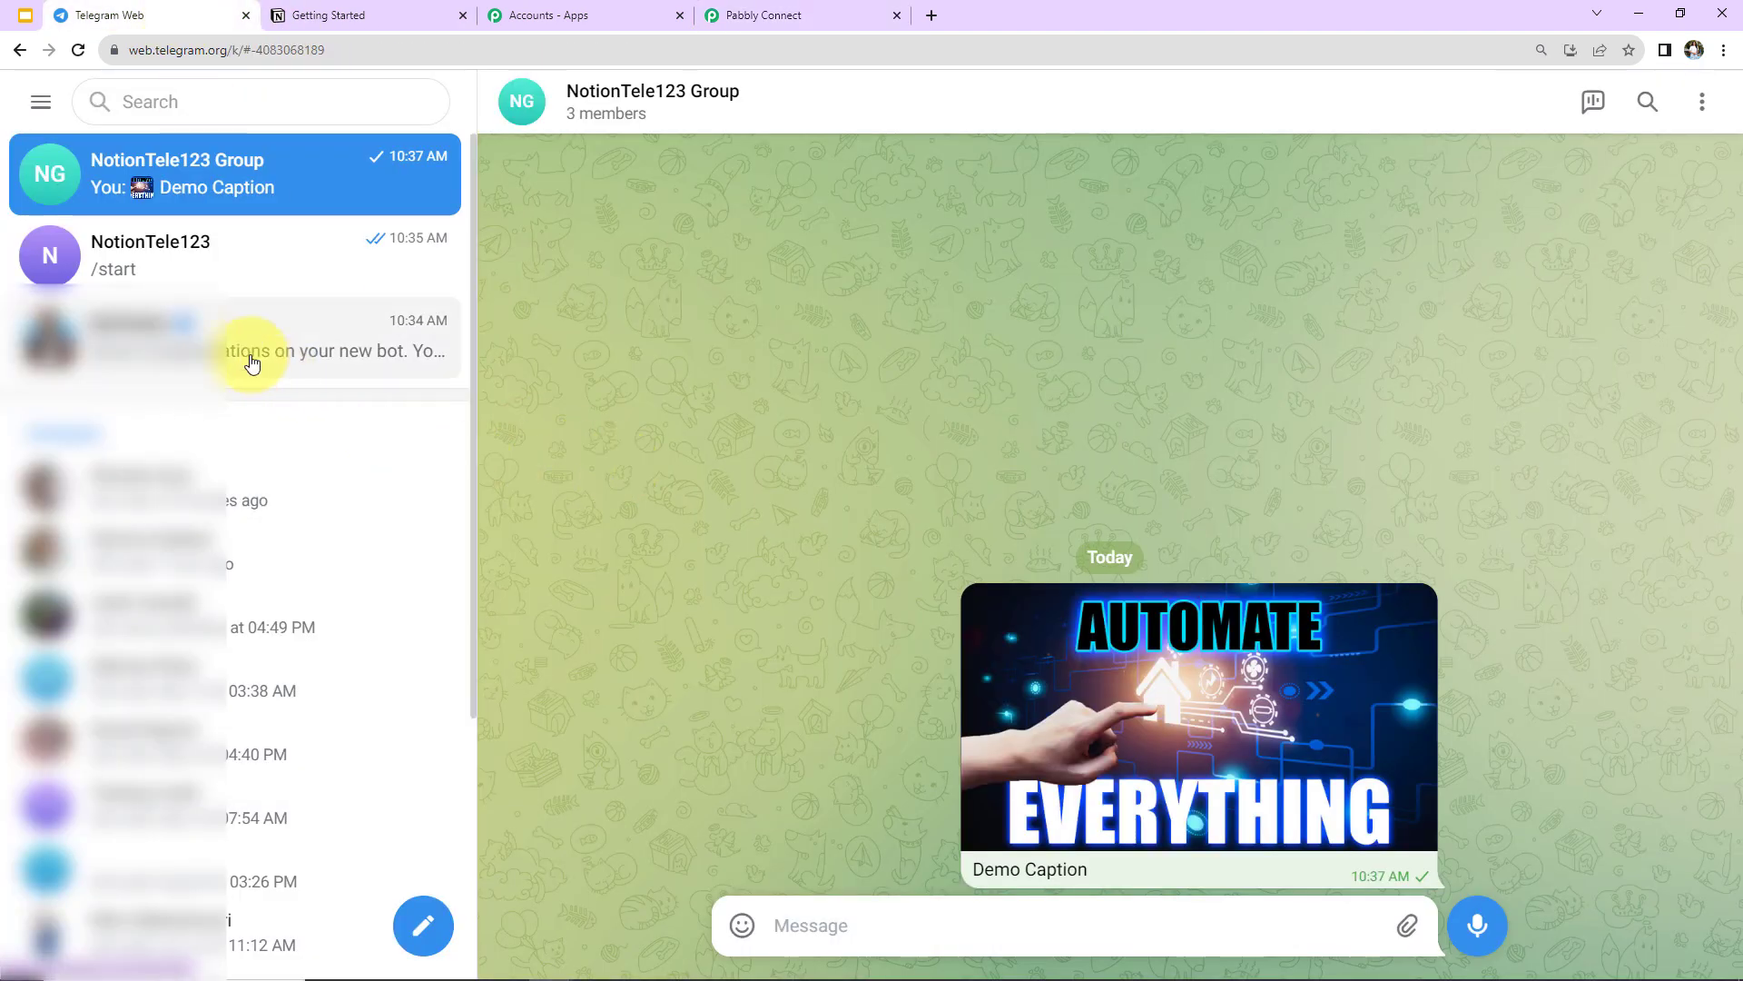
pyautogui.click(122, 336)
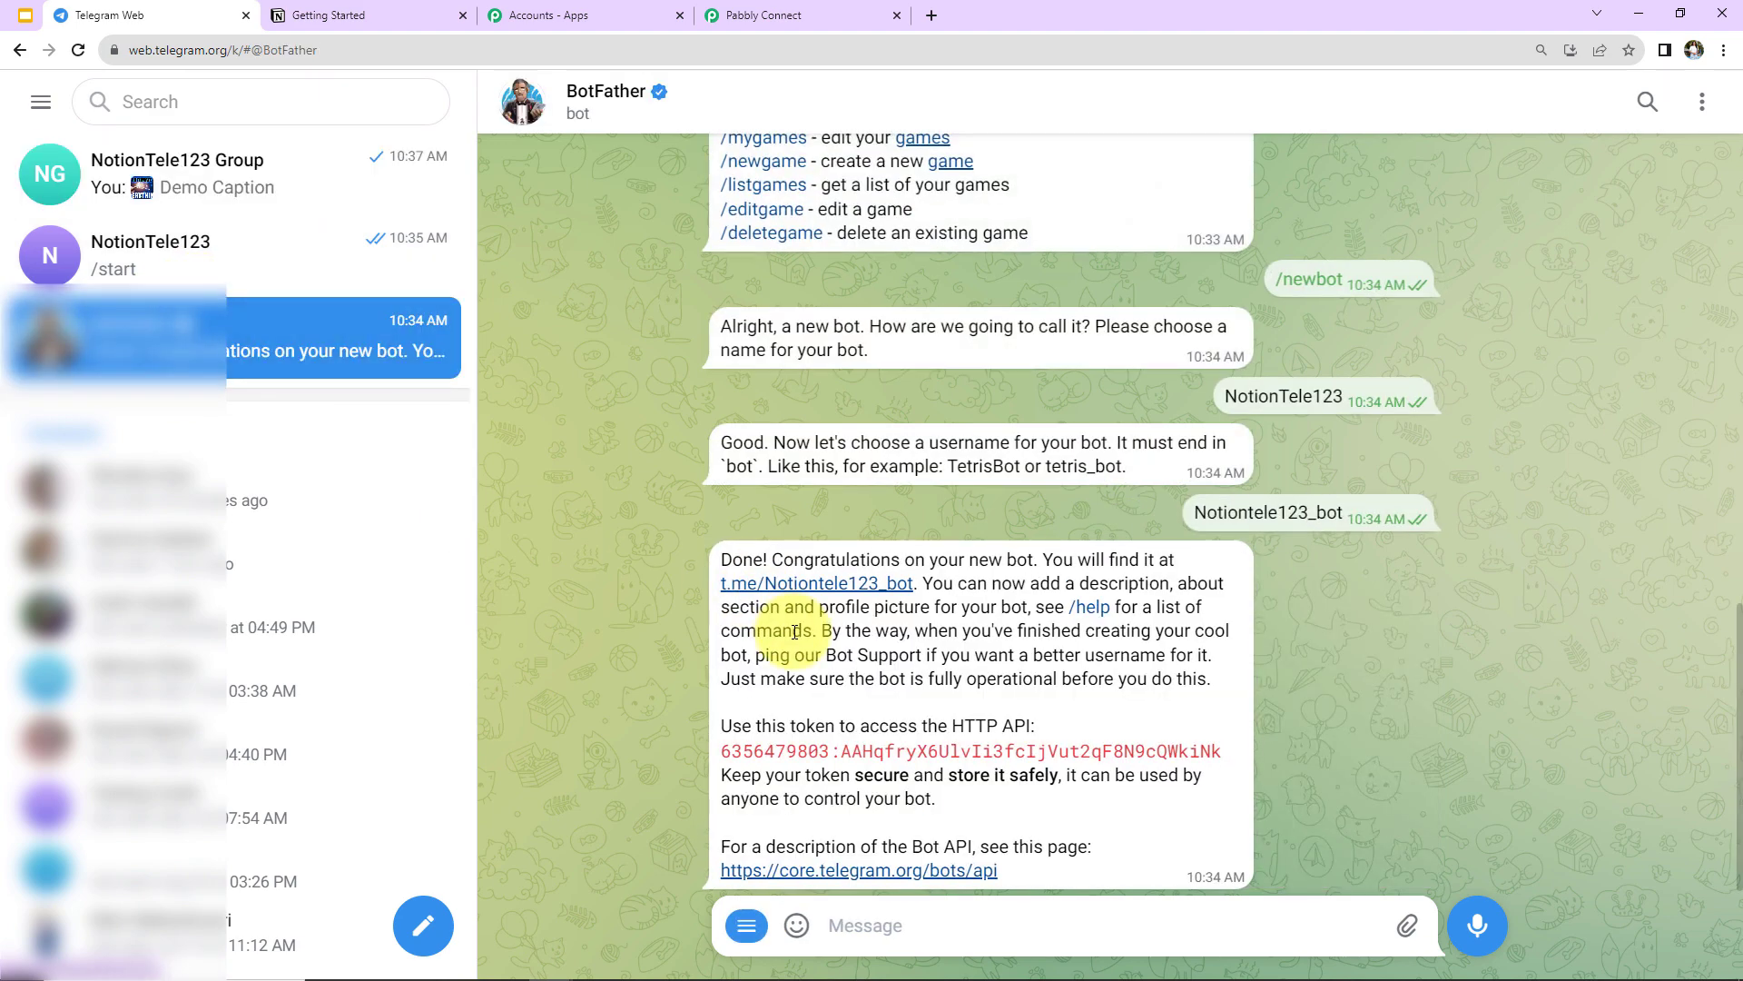
pyautogui.click(761, 16)
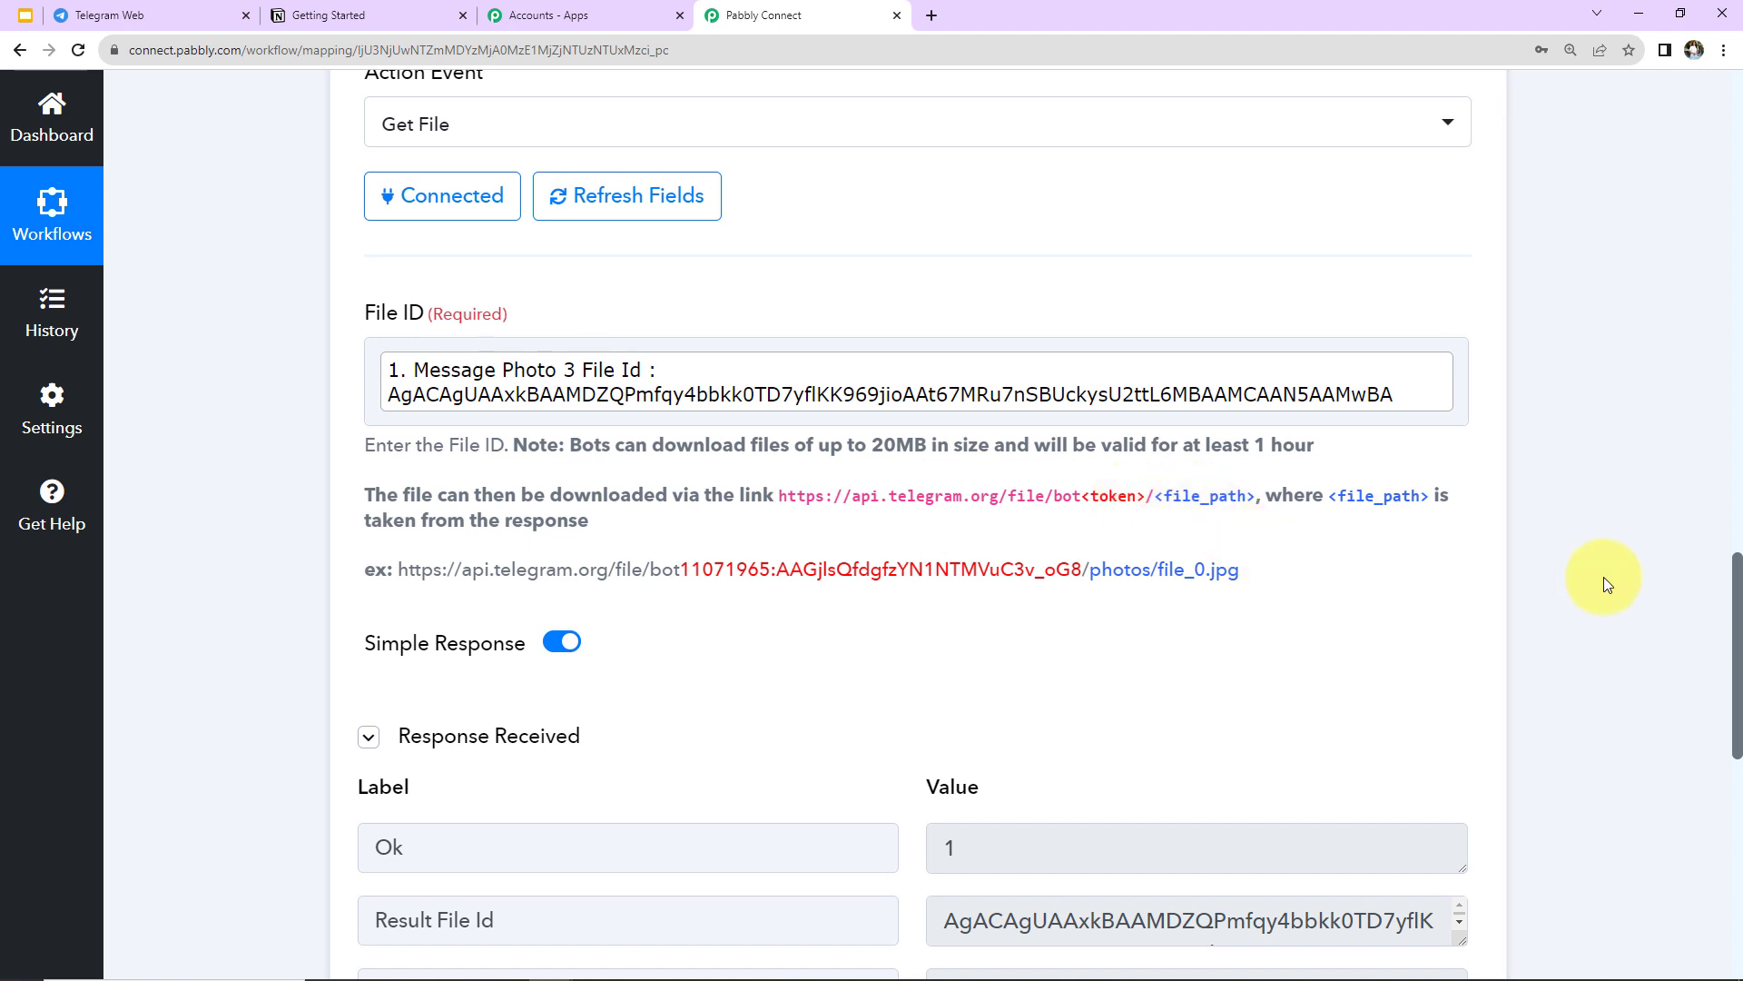
# Step: Add a third workflow step after Get File using the Notion app with the Create Database Item action event
pyautogui.scroll(-5, 1603, 575)
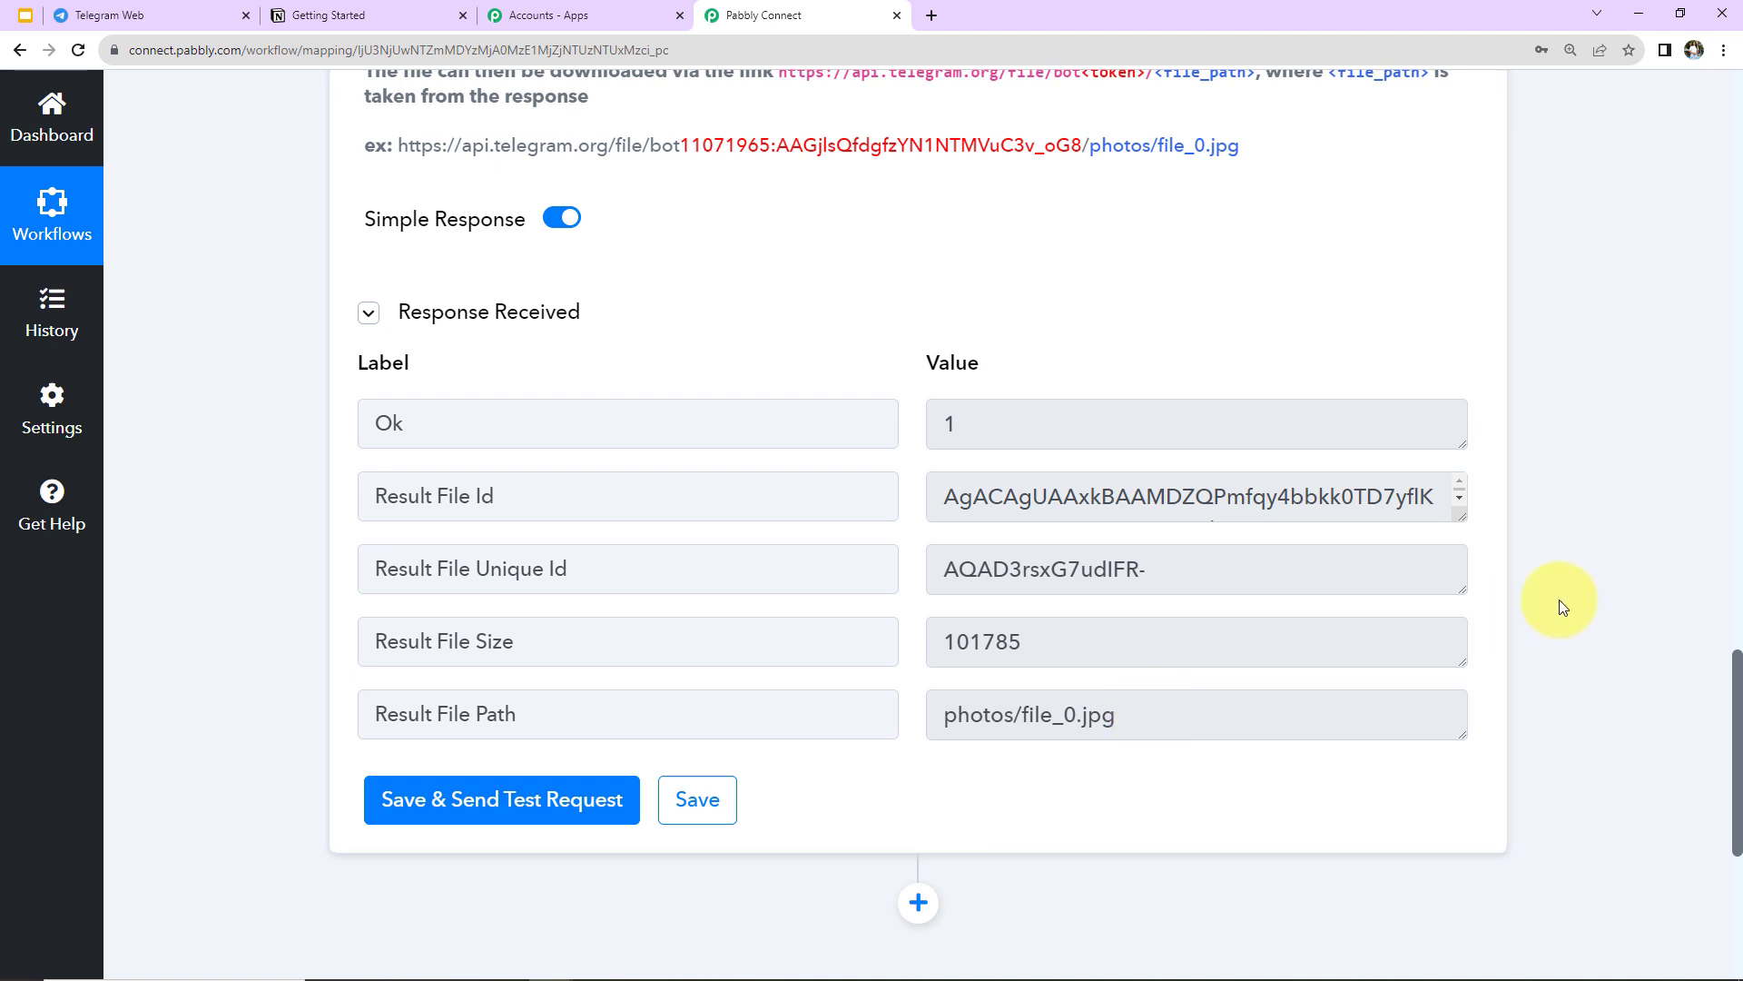
pyautogui.scroll(-5, 1559, 599)
pyautogui.click(919, 481)
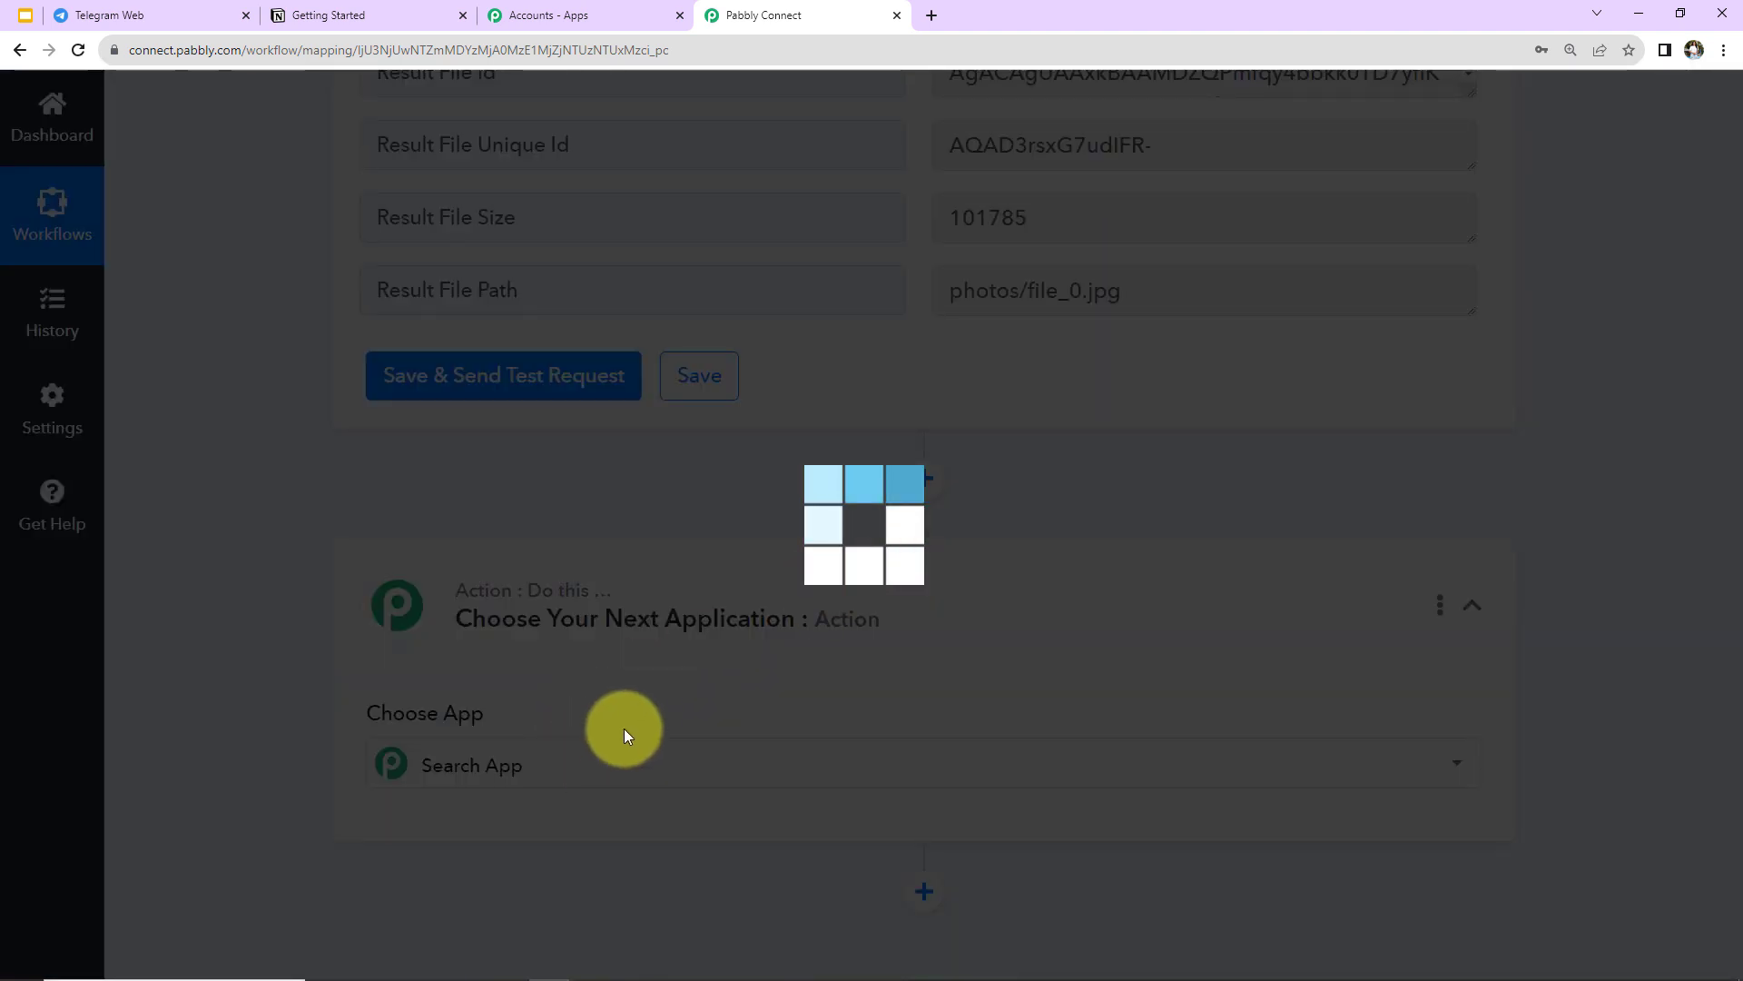
pyautogui.click(577, 763)
pyautogui.write('notion')
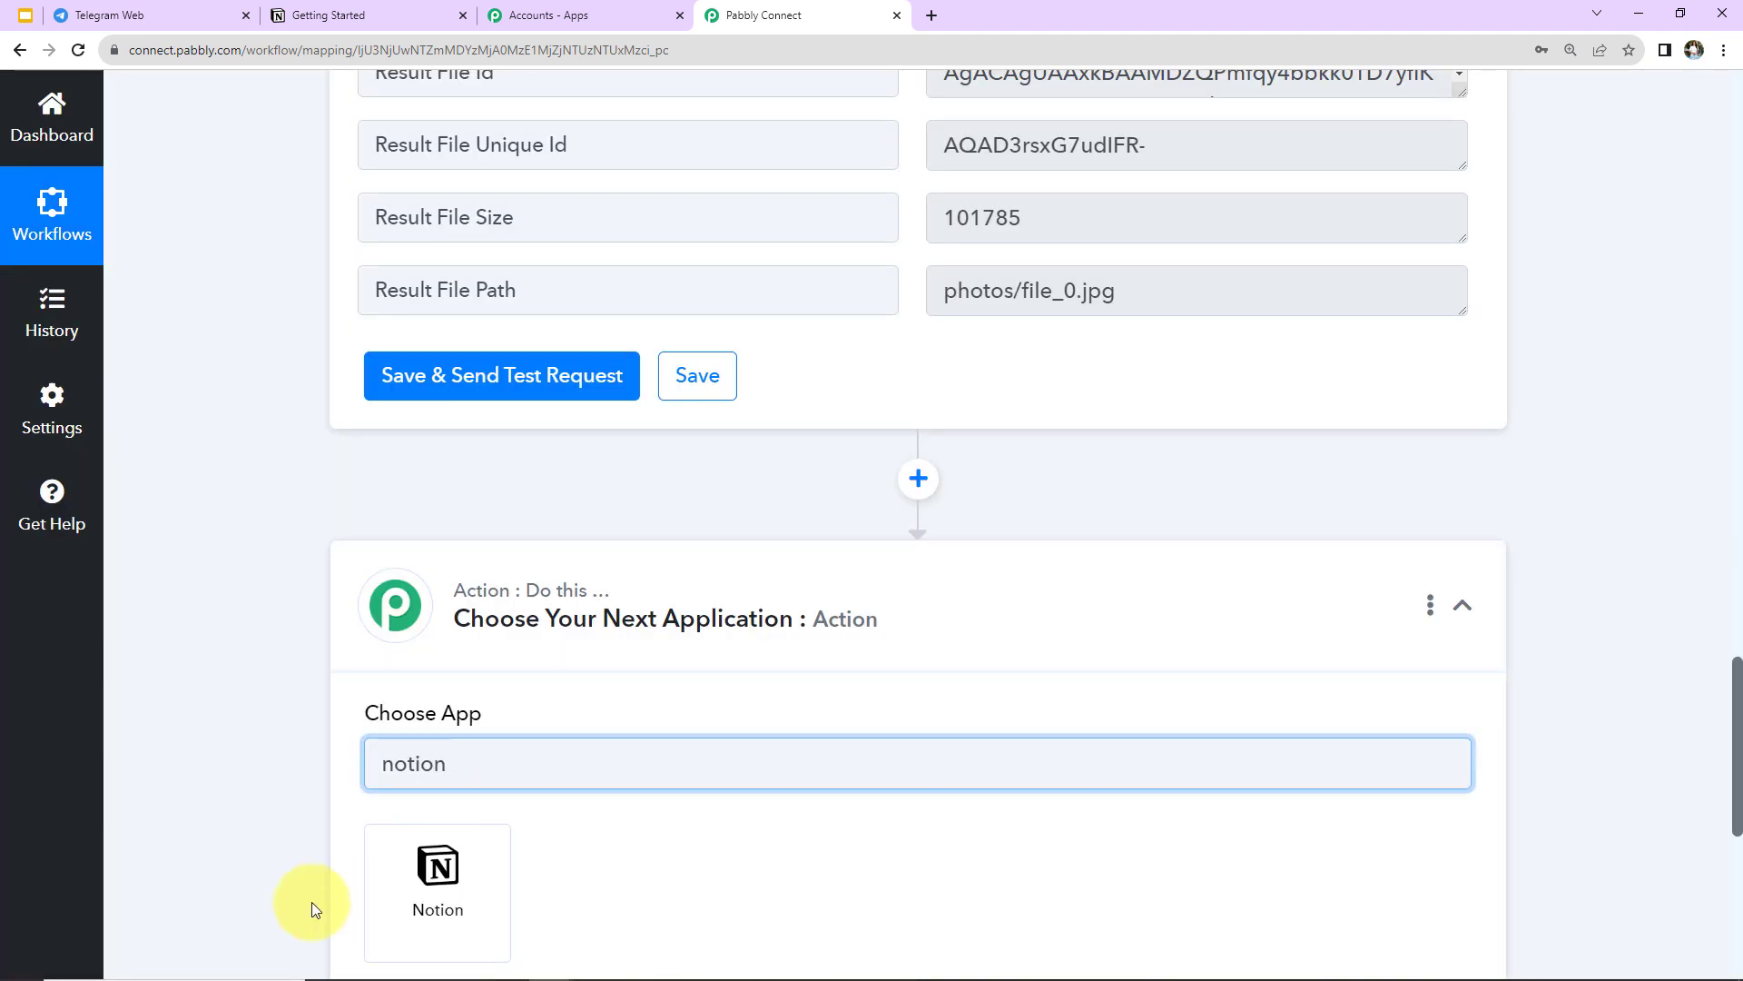
pyautogui.click(427, 901)
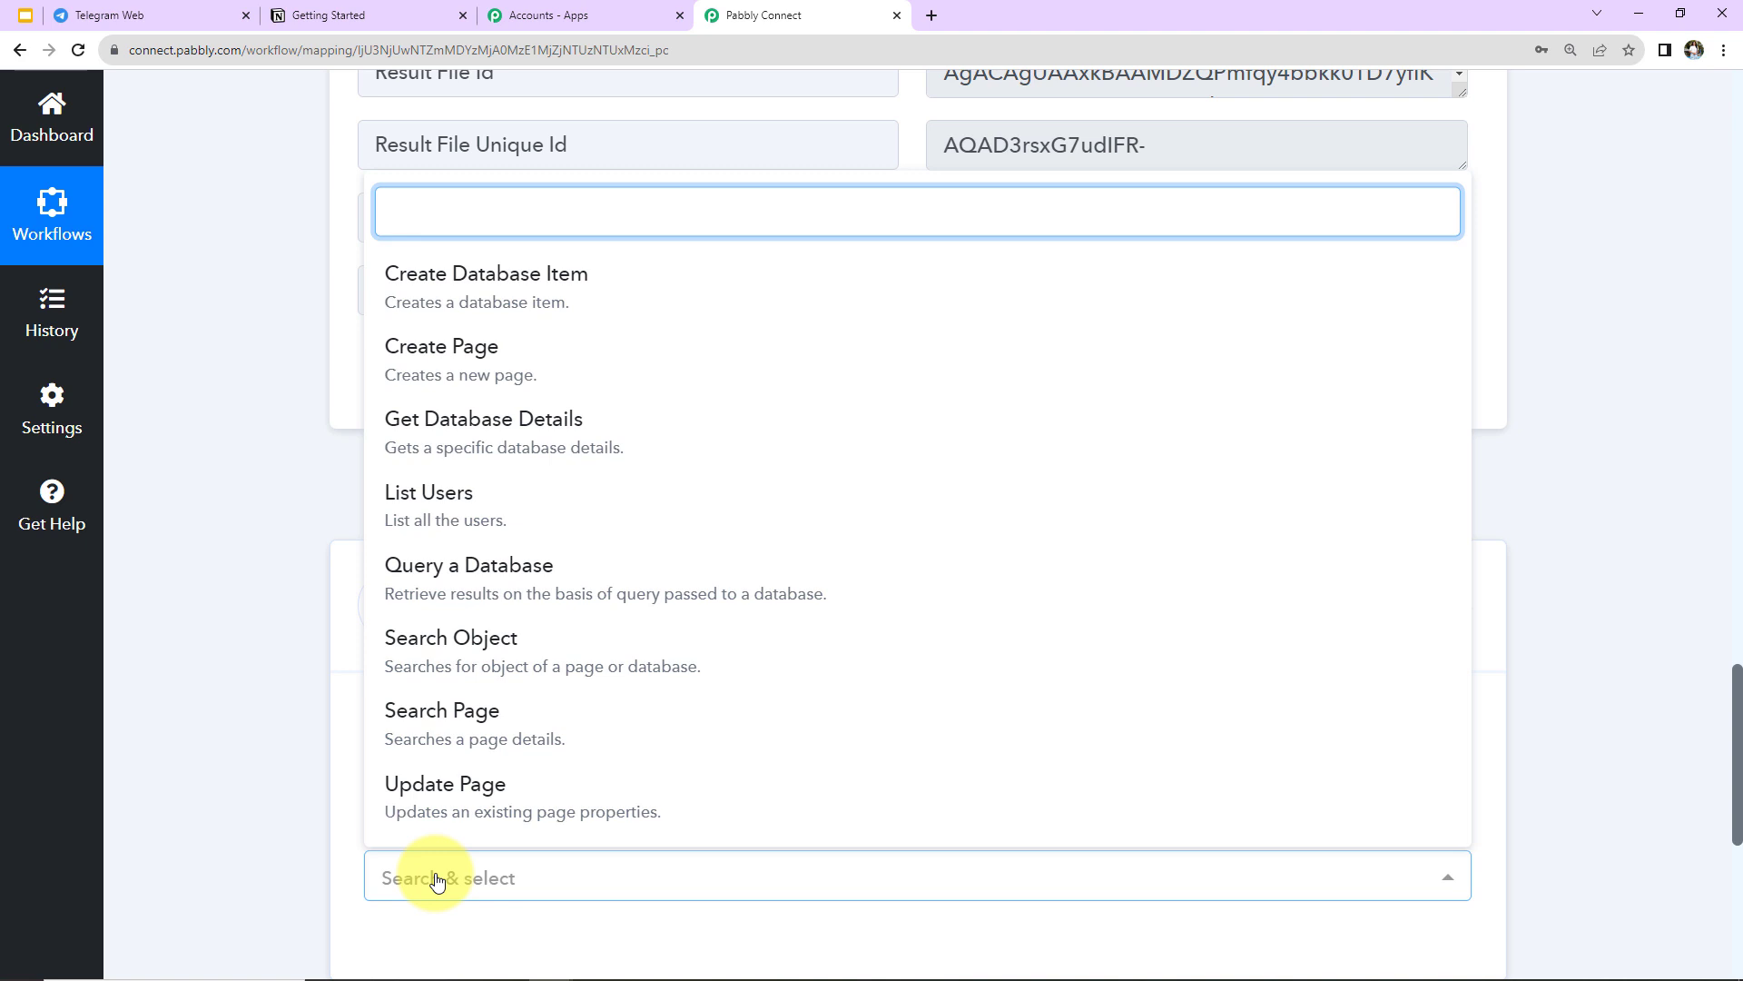
pyautogui.click(484, 282)
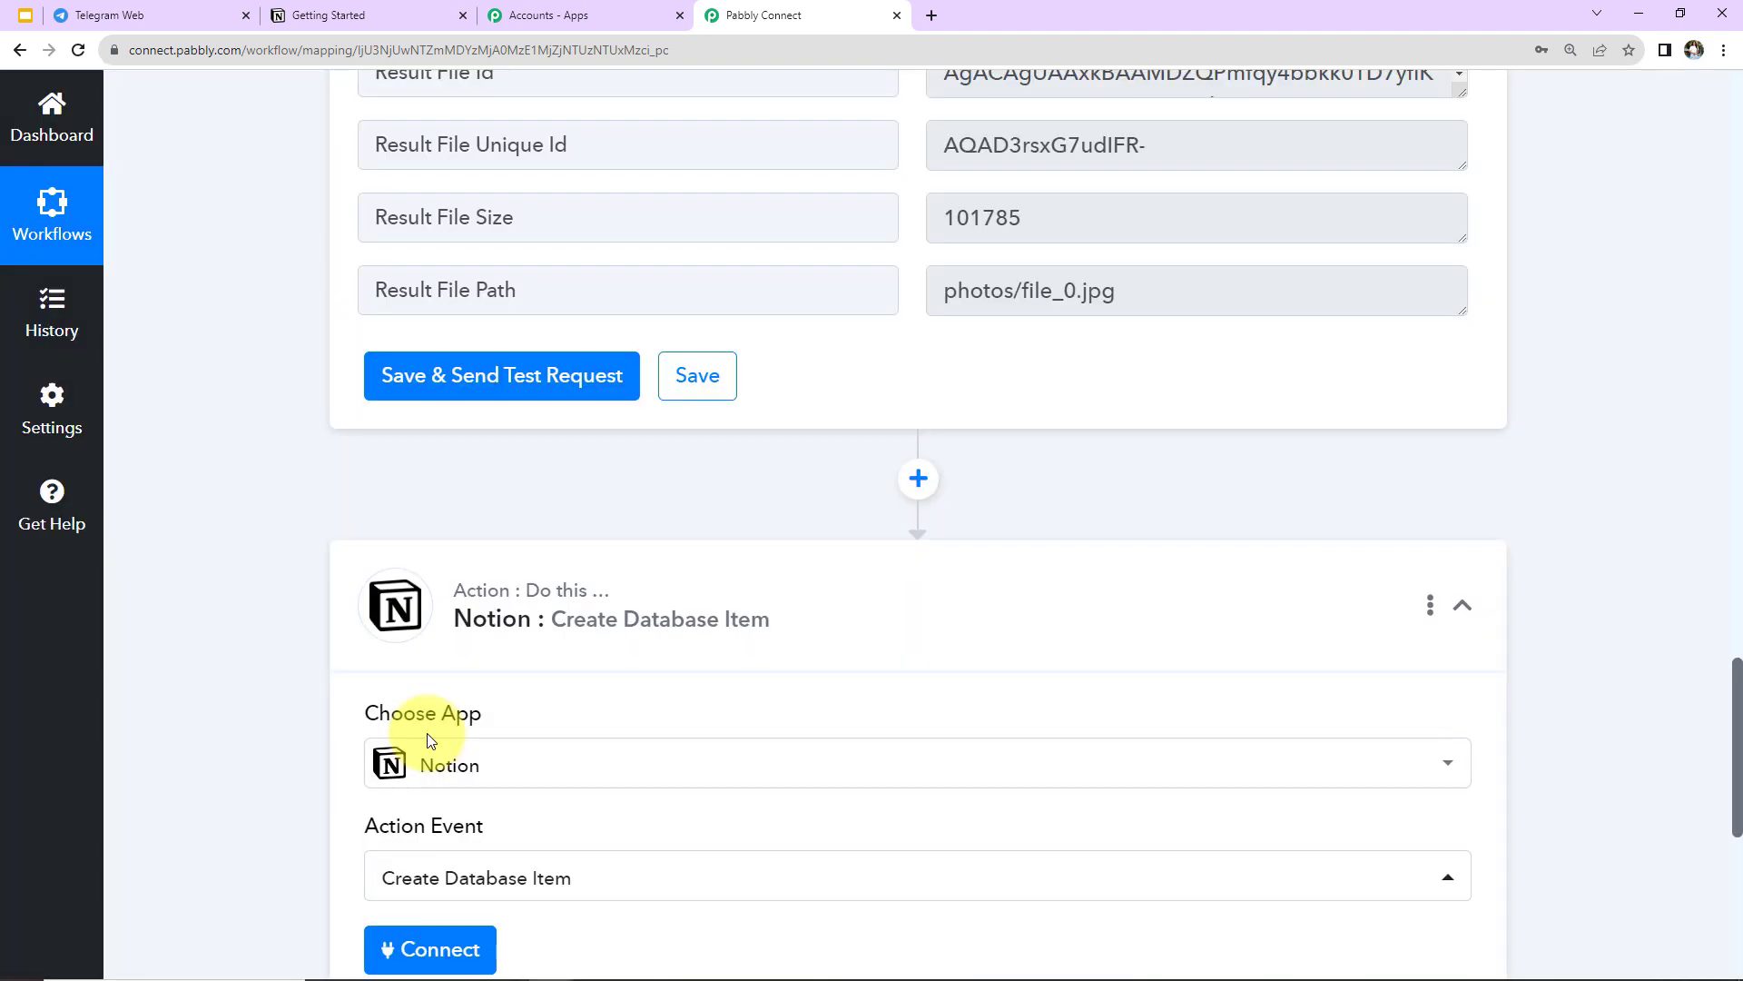
# Step: Connect the Notion action through a new connection, allowing access to the Getting Started and Telegram Integration Images pages
pyautogui.click(430, 935)
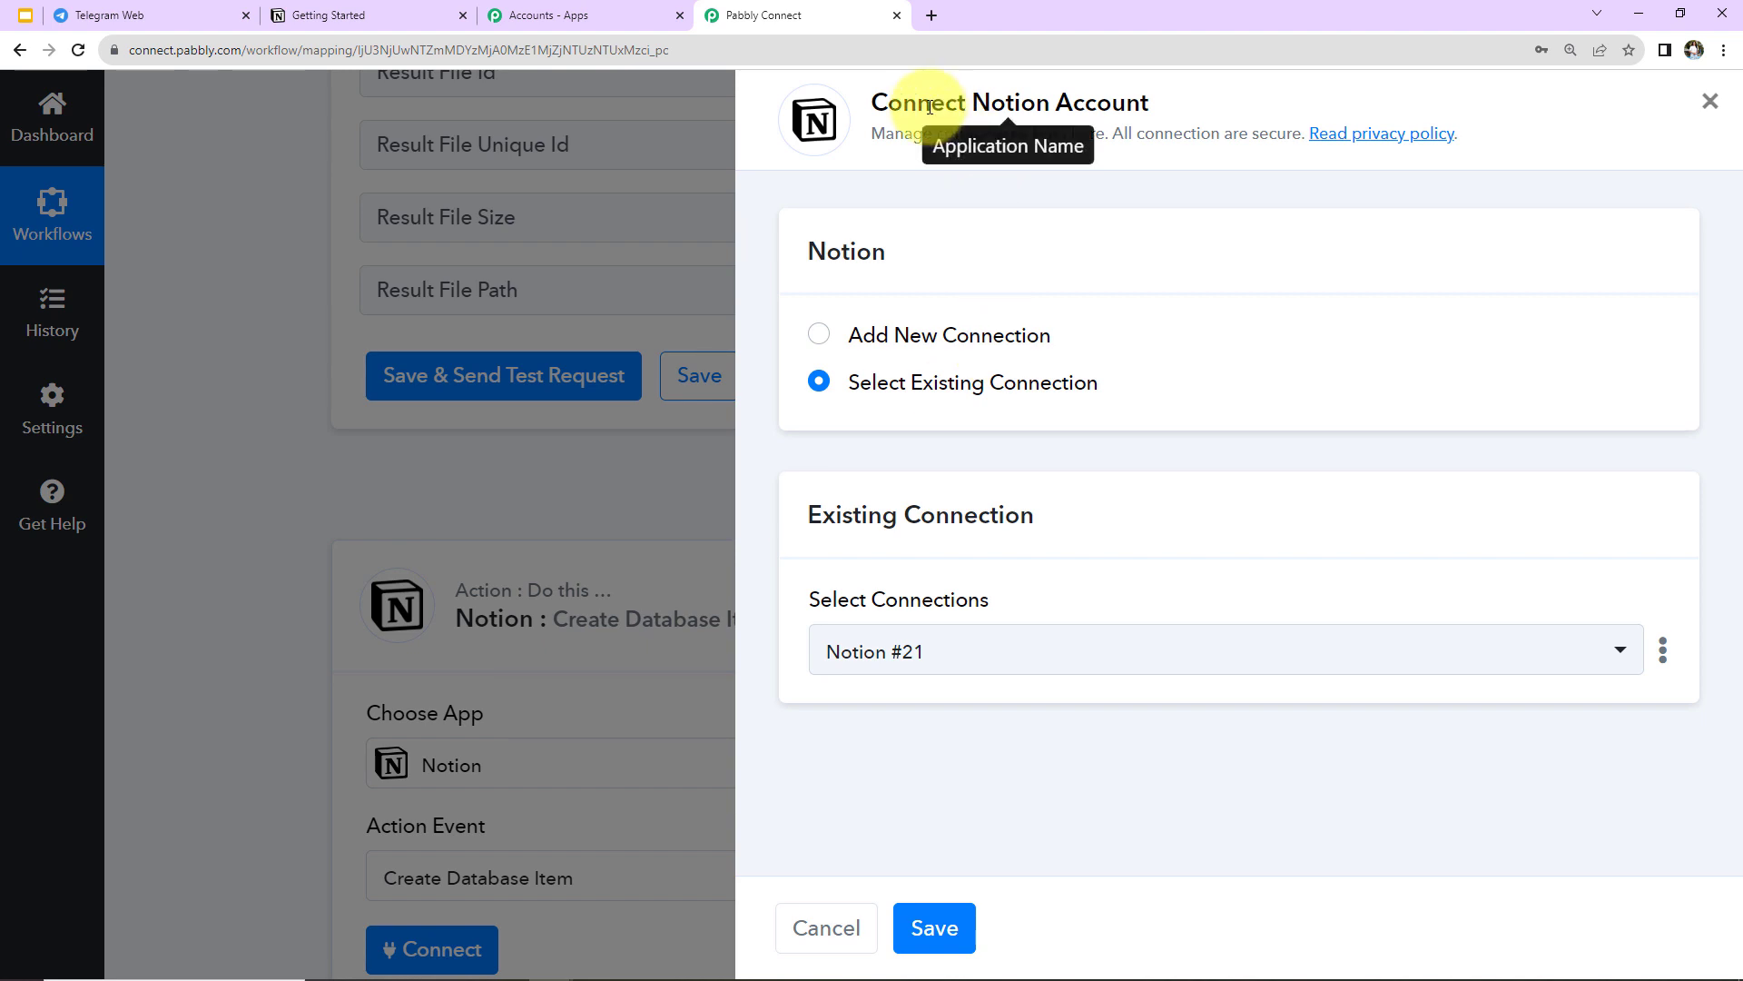
pyautogui.click(820, 335)
pyautogui.click(887, 619)
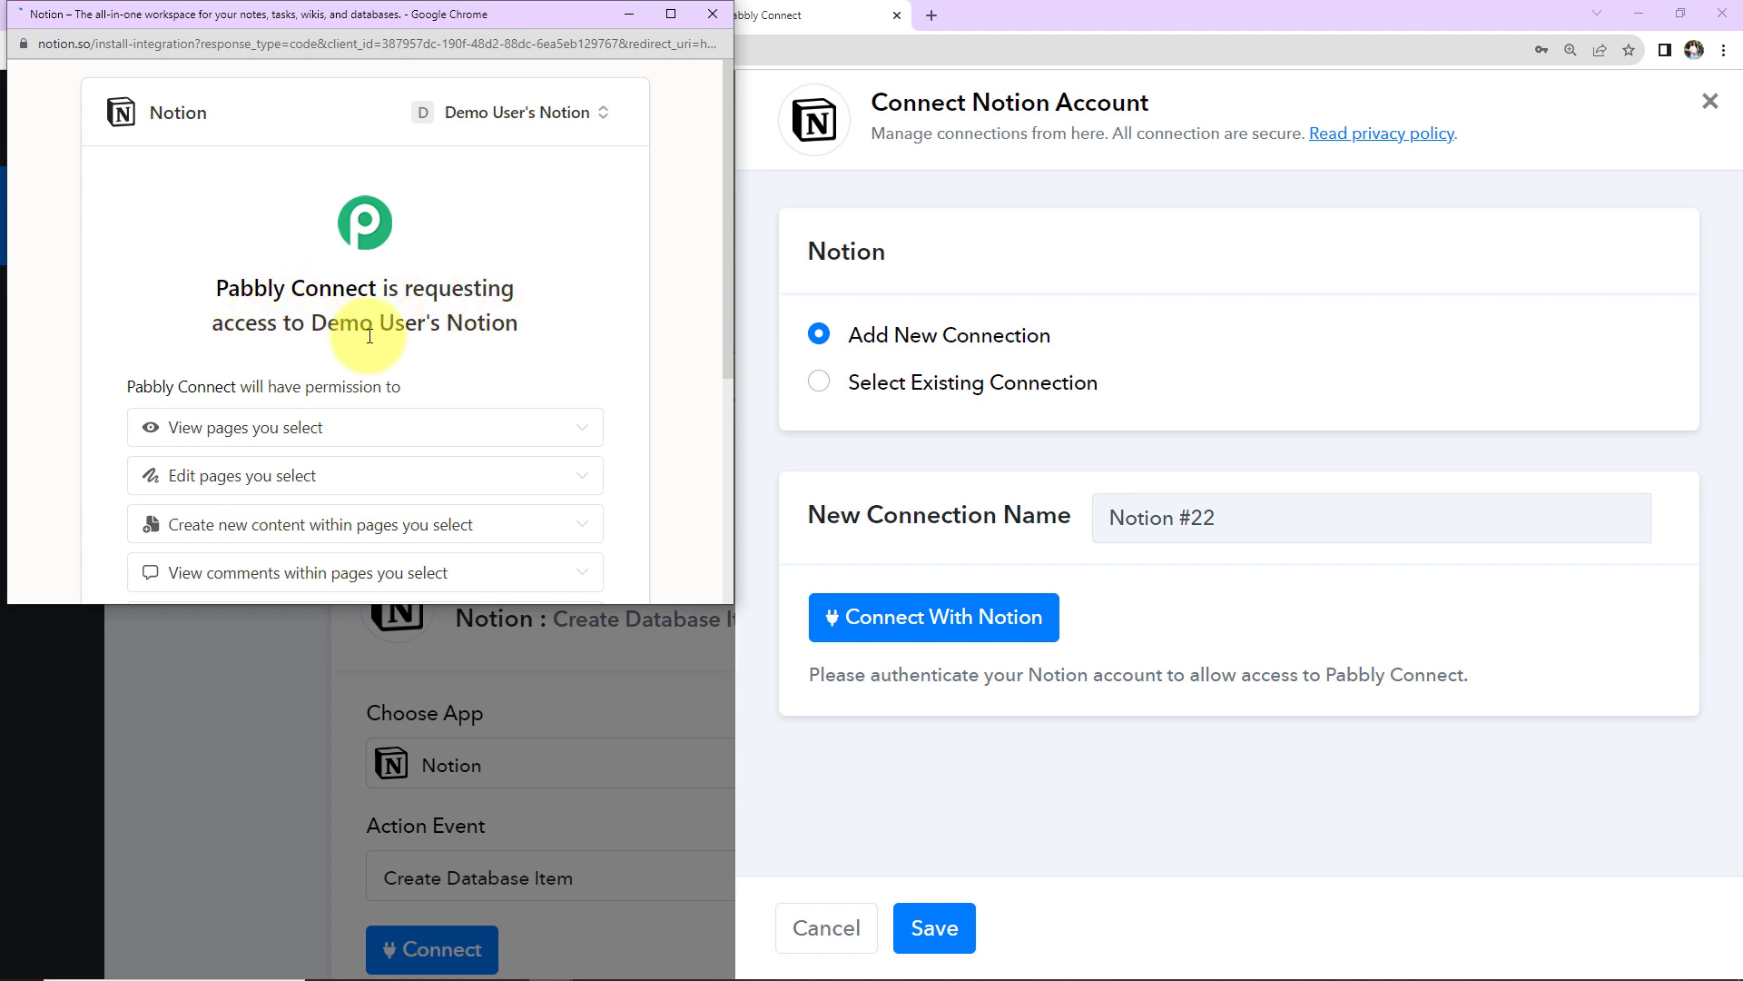
pyautogui.scroll(-4, 563, 331)
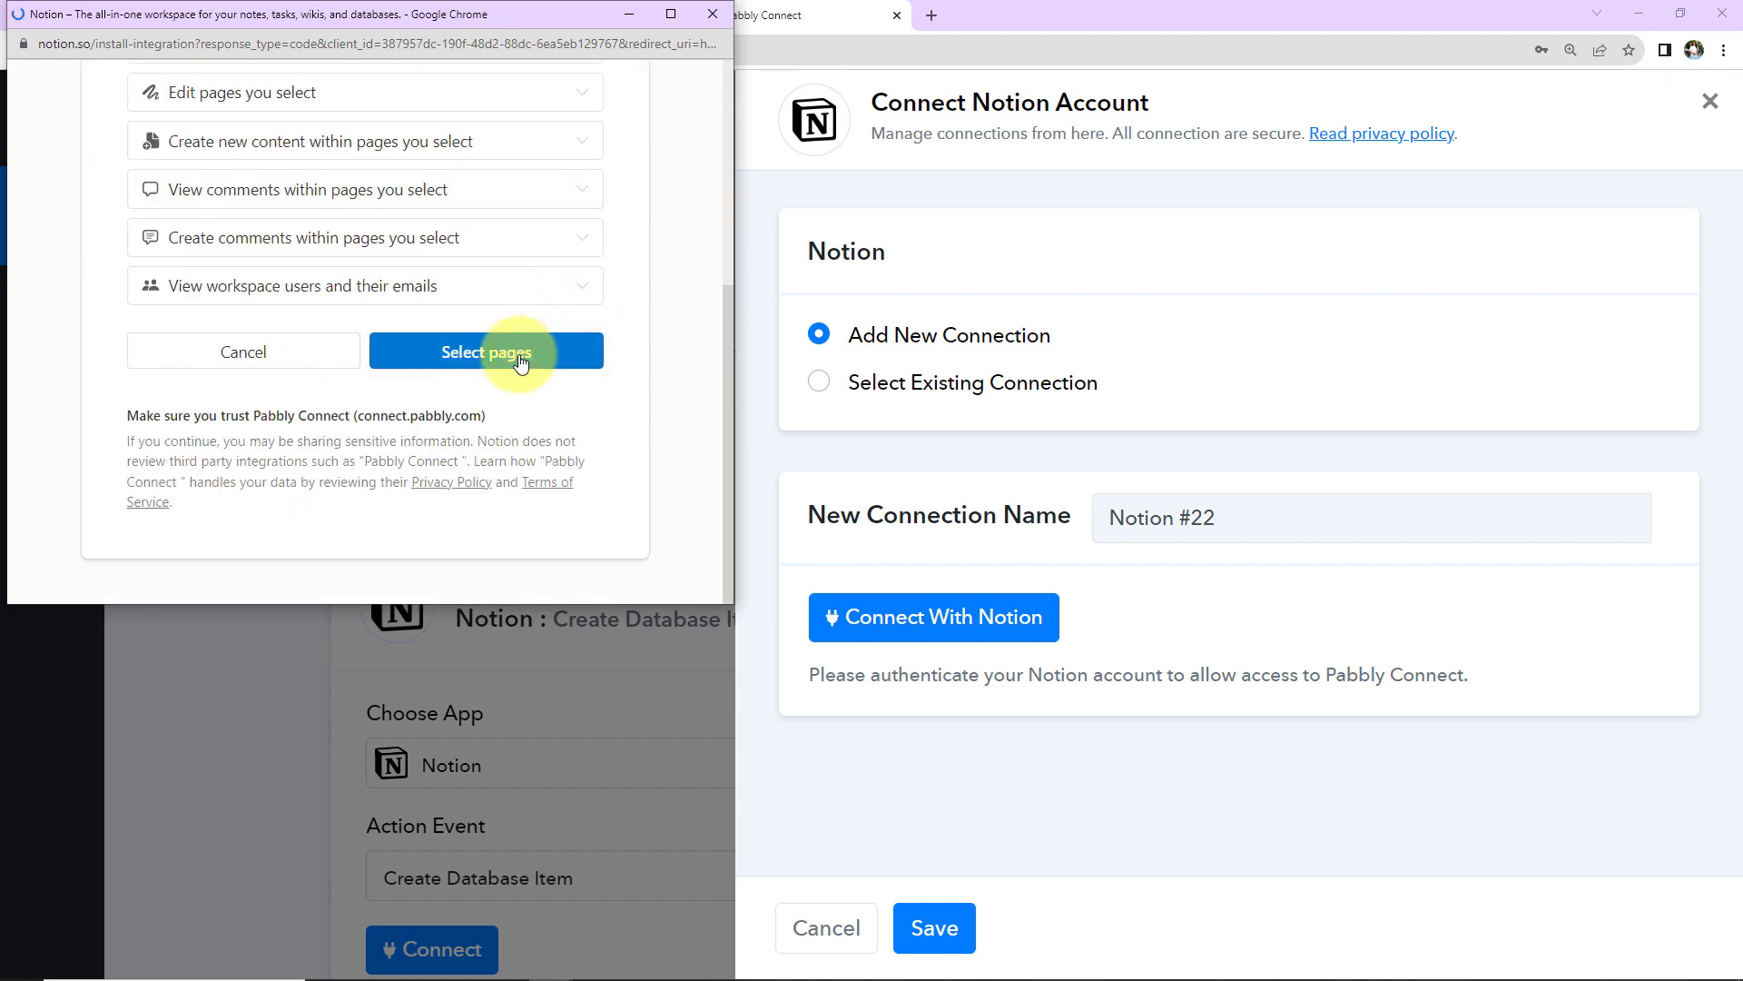
pyautogui.click(514, 362)
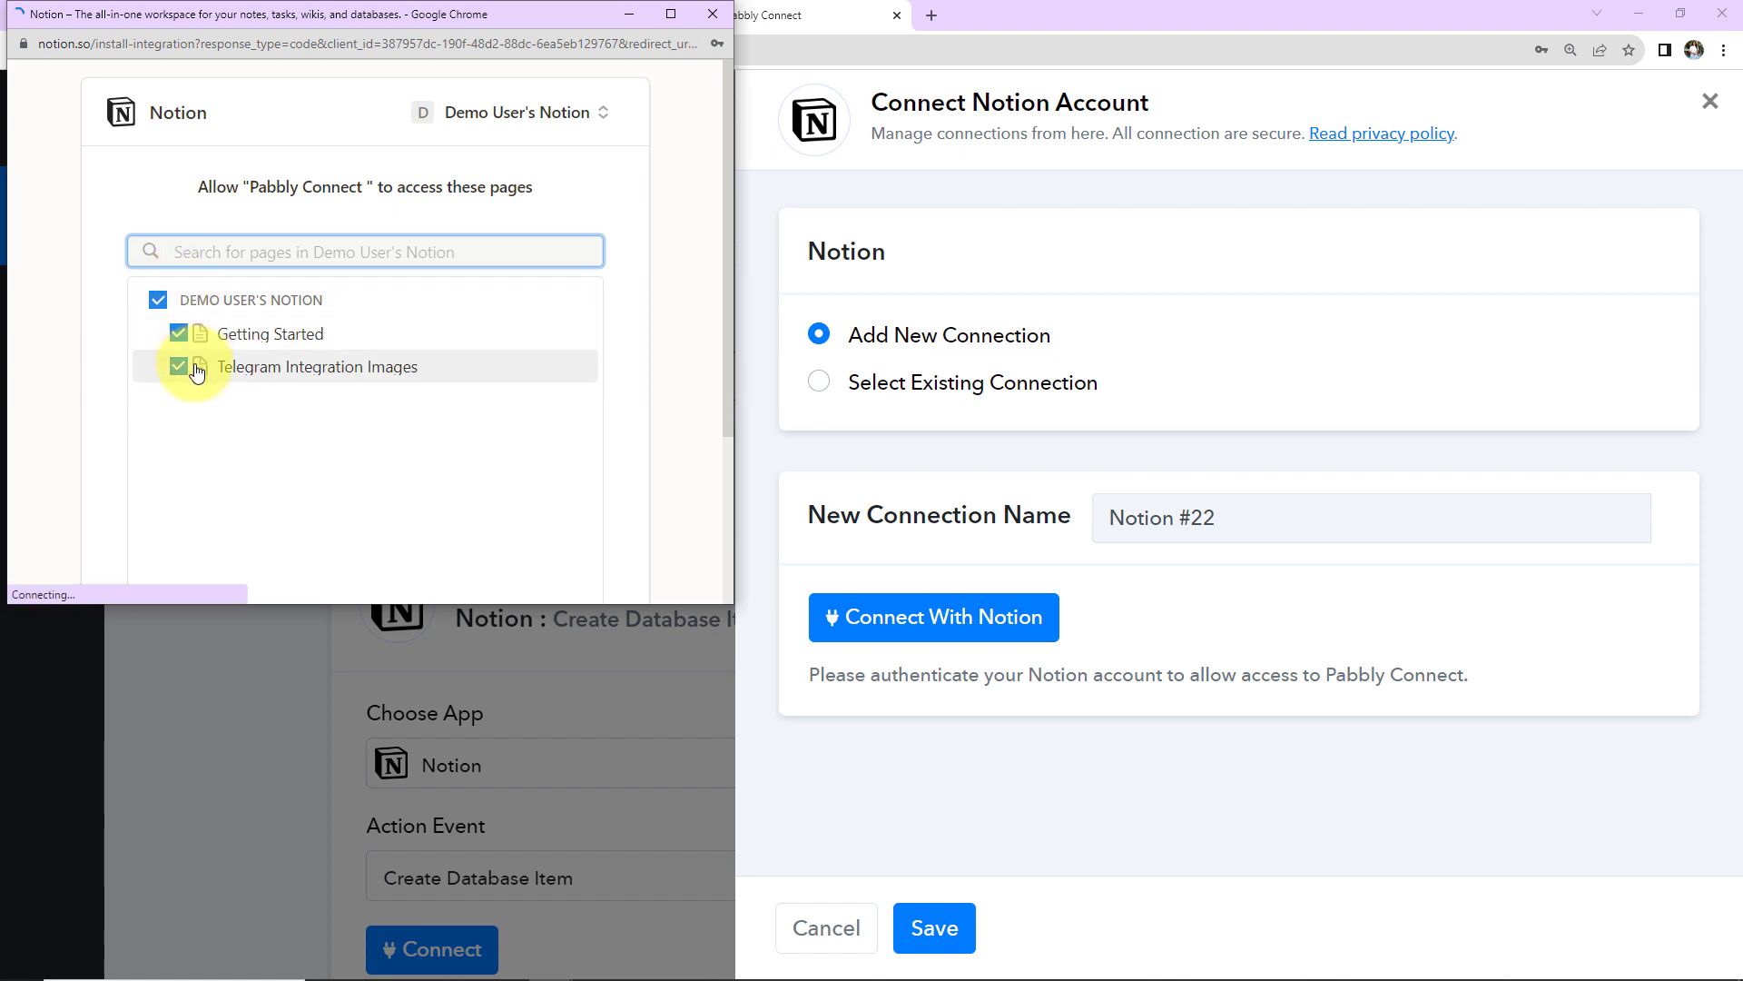
pyautogui.scroll(-3, 378, 414)
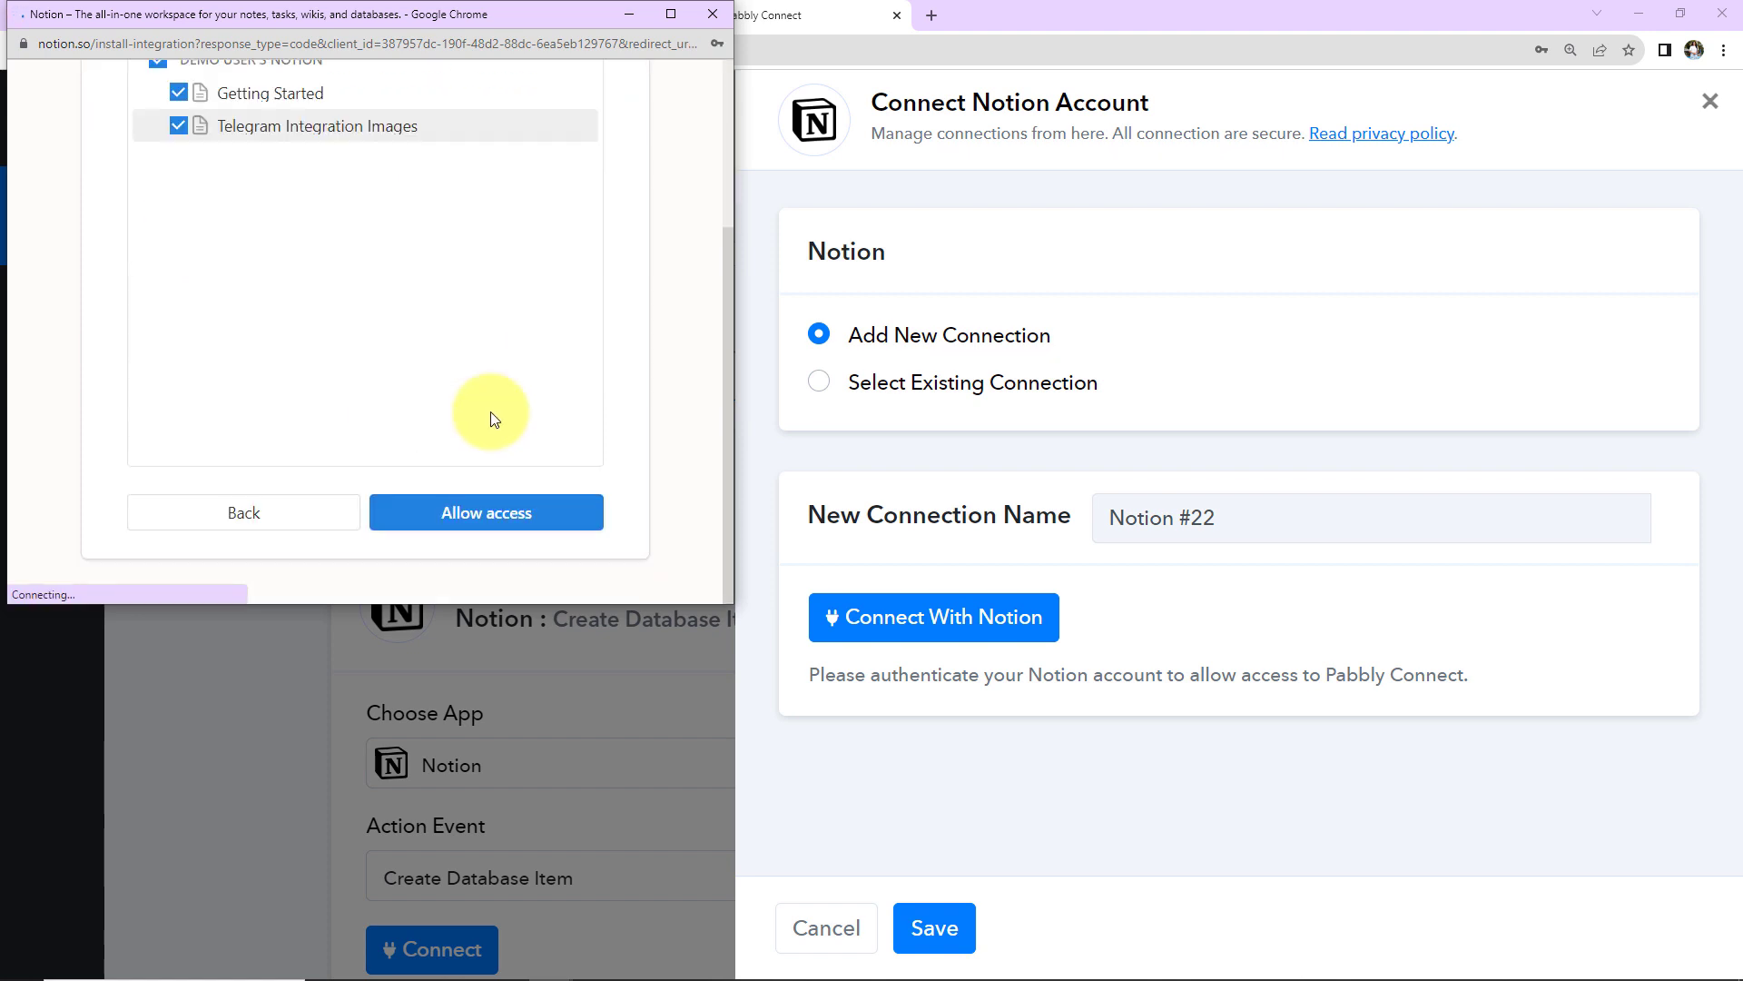
pyautogui.click(423, 514)
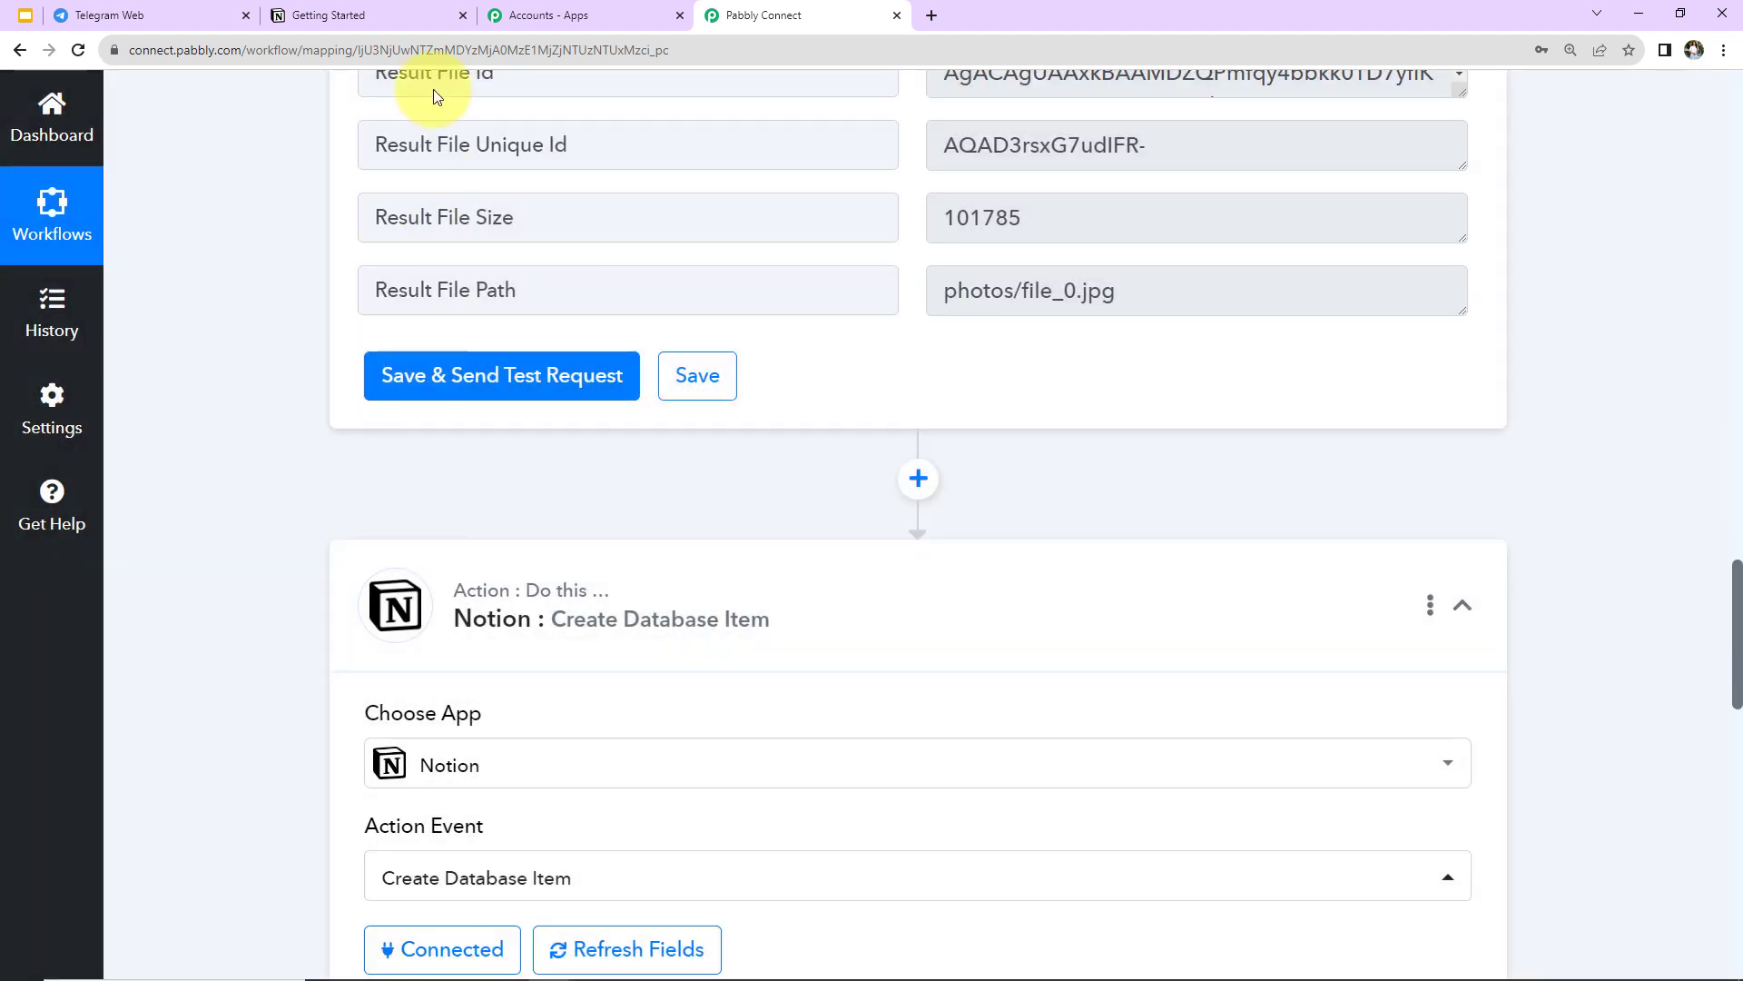
# Step: Examine the Telegram Integration Images table in Notion, then check the Database, Image and Image Caption fields of the action in Pabbly Connect
pyautogui.click(402, 14)
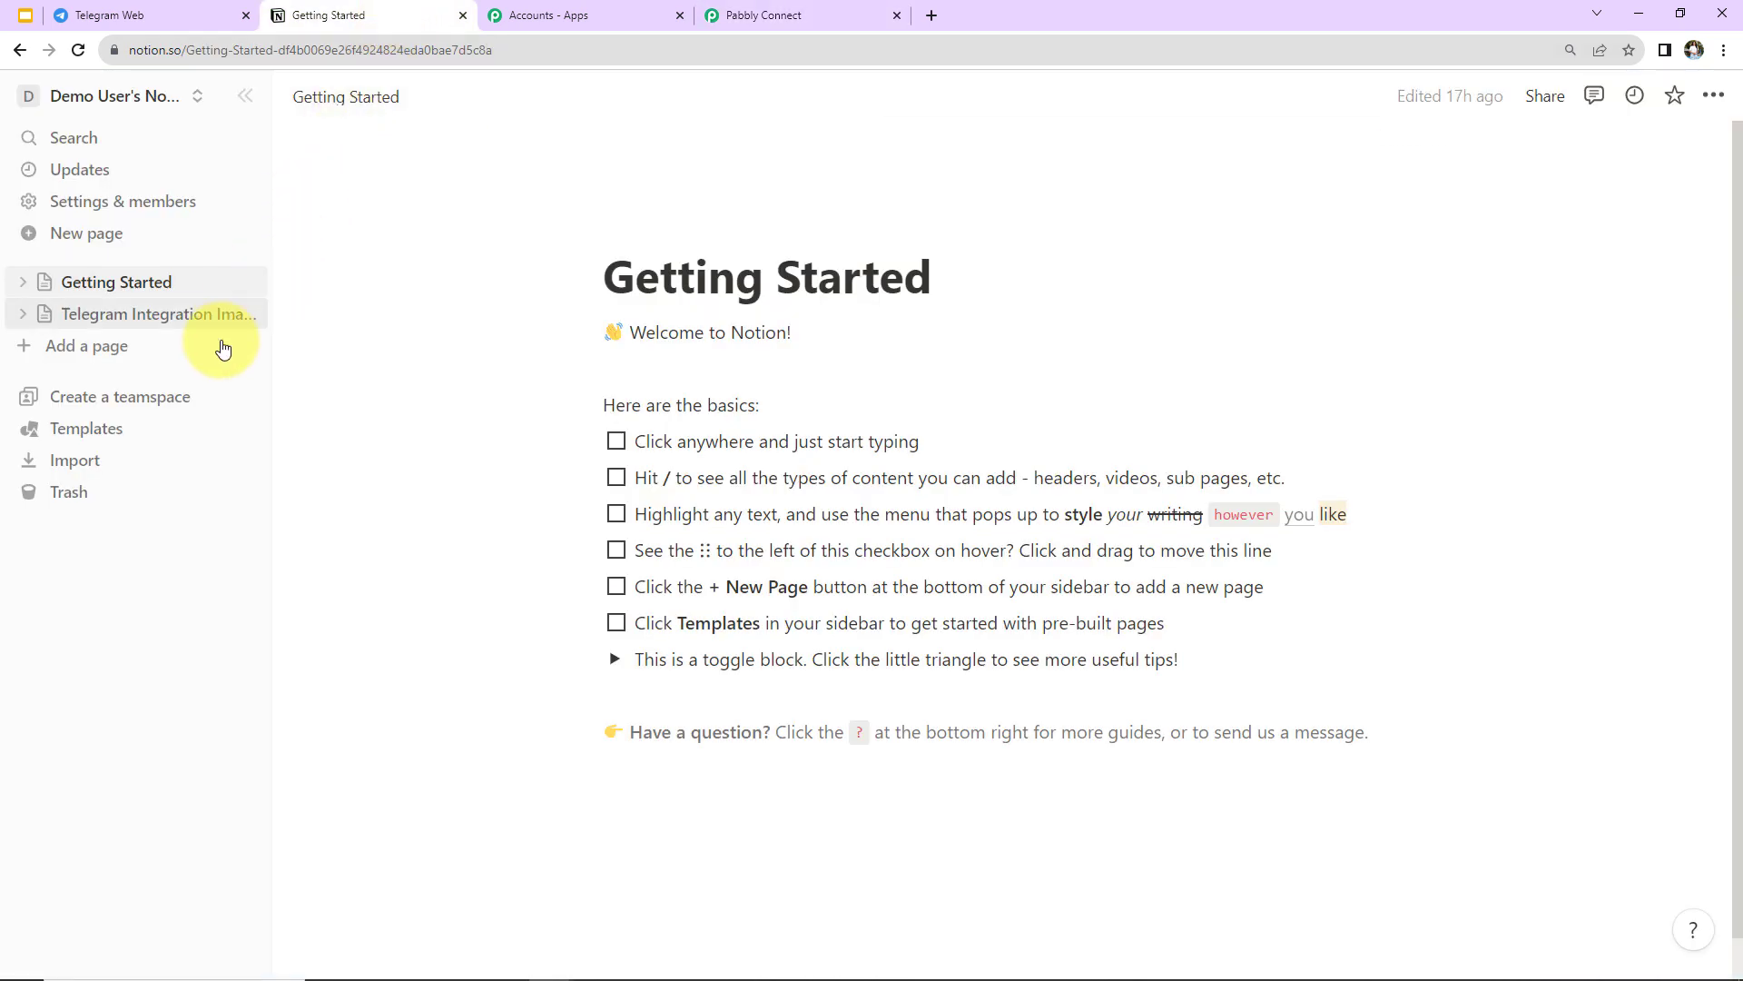
pyautogui.click(71, 323)
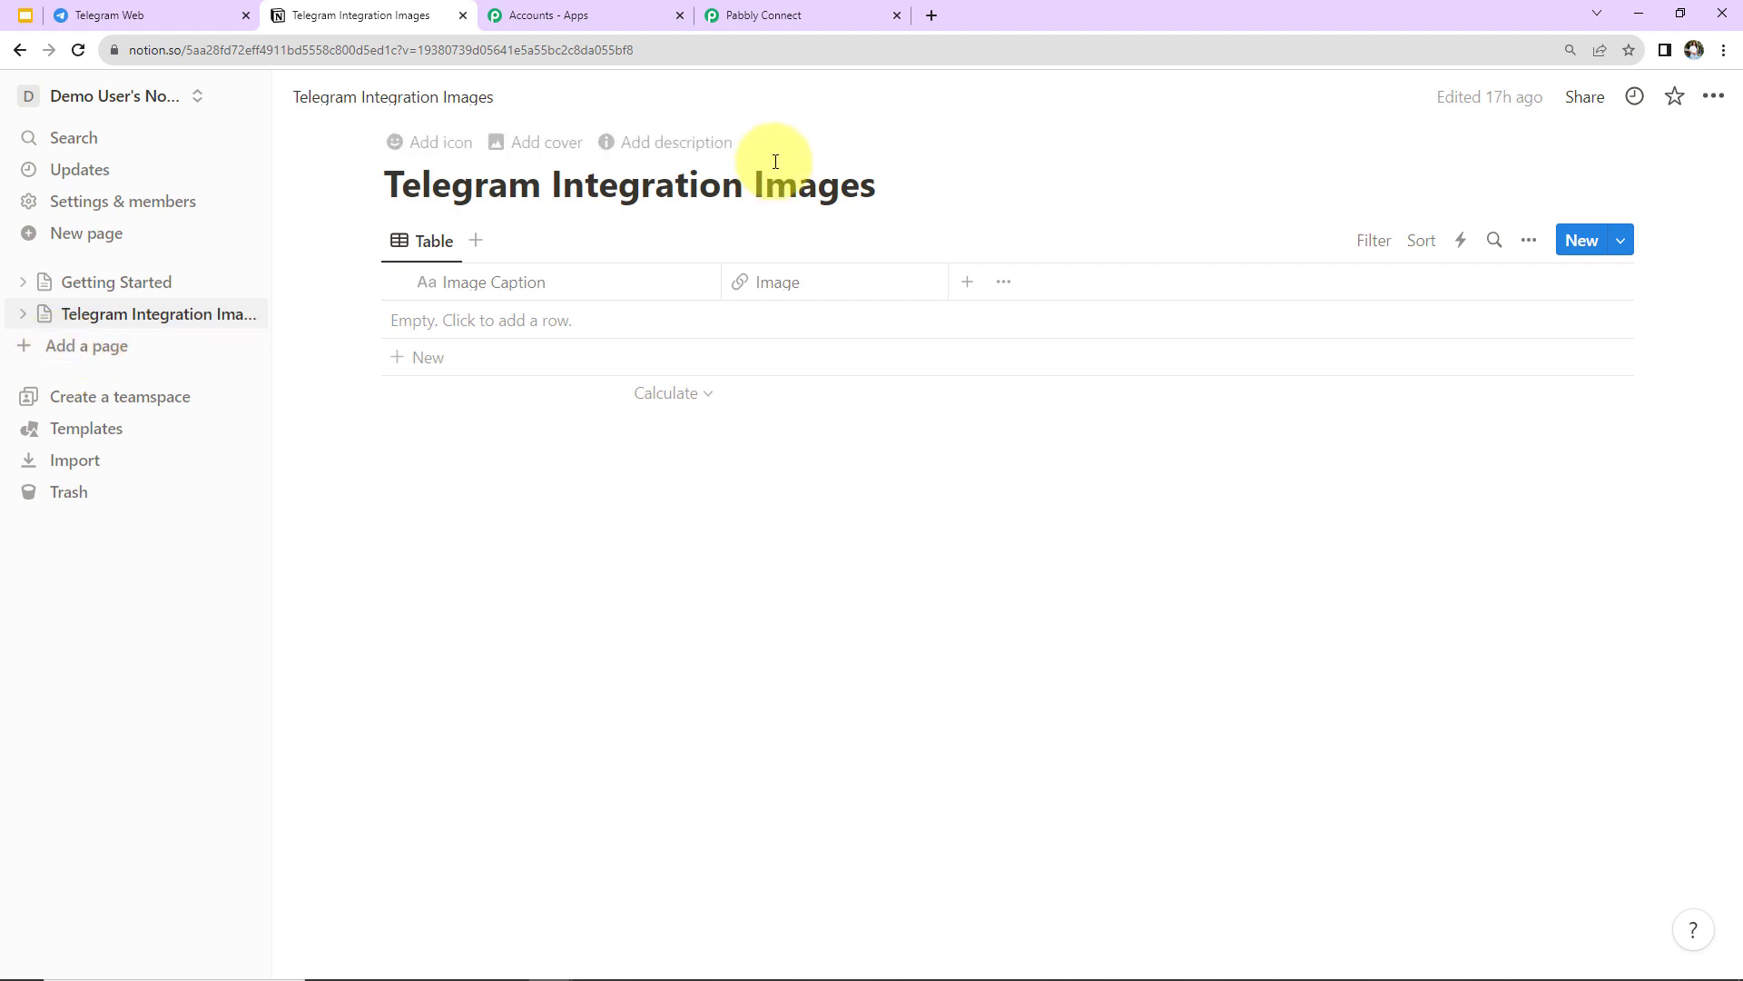
pyautogui.click(785, 15)
pyautogui.scroll(-7, 726, 469)
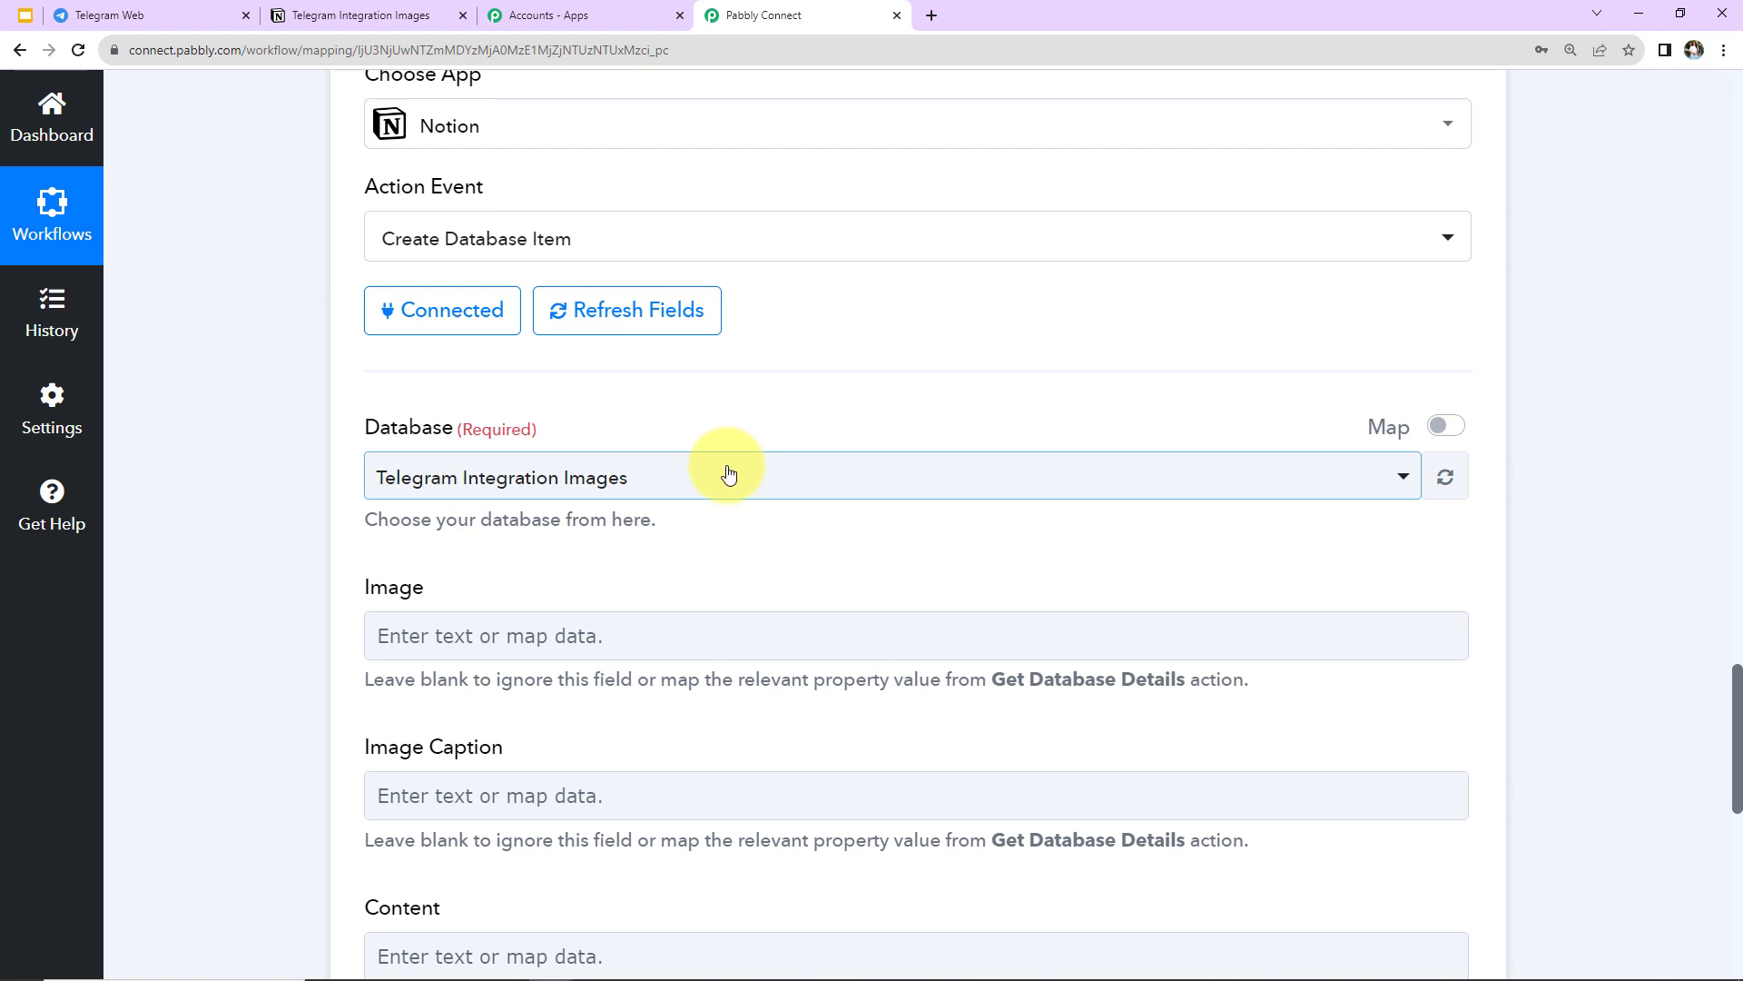
pyautogui.scroll(-2, 727, 468)
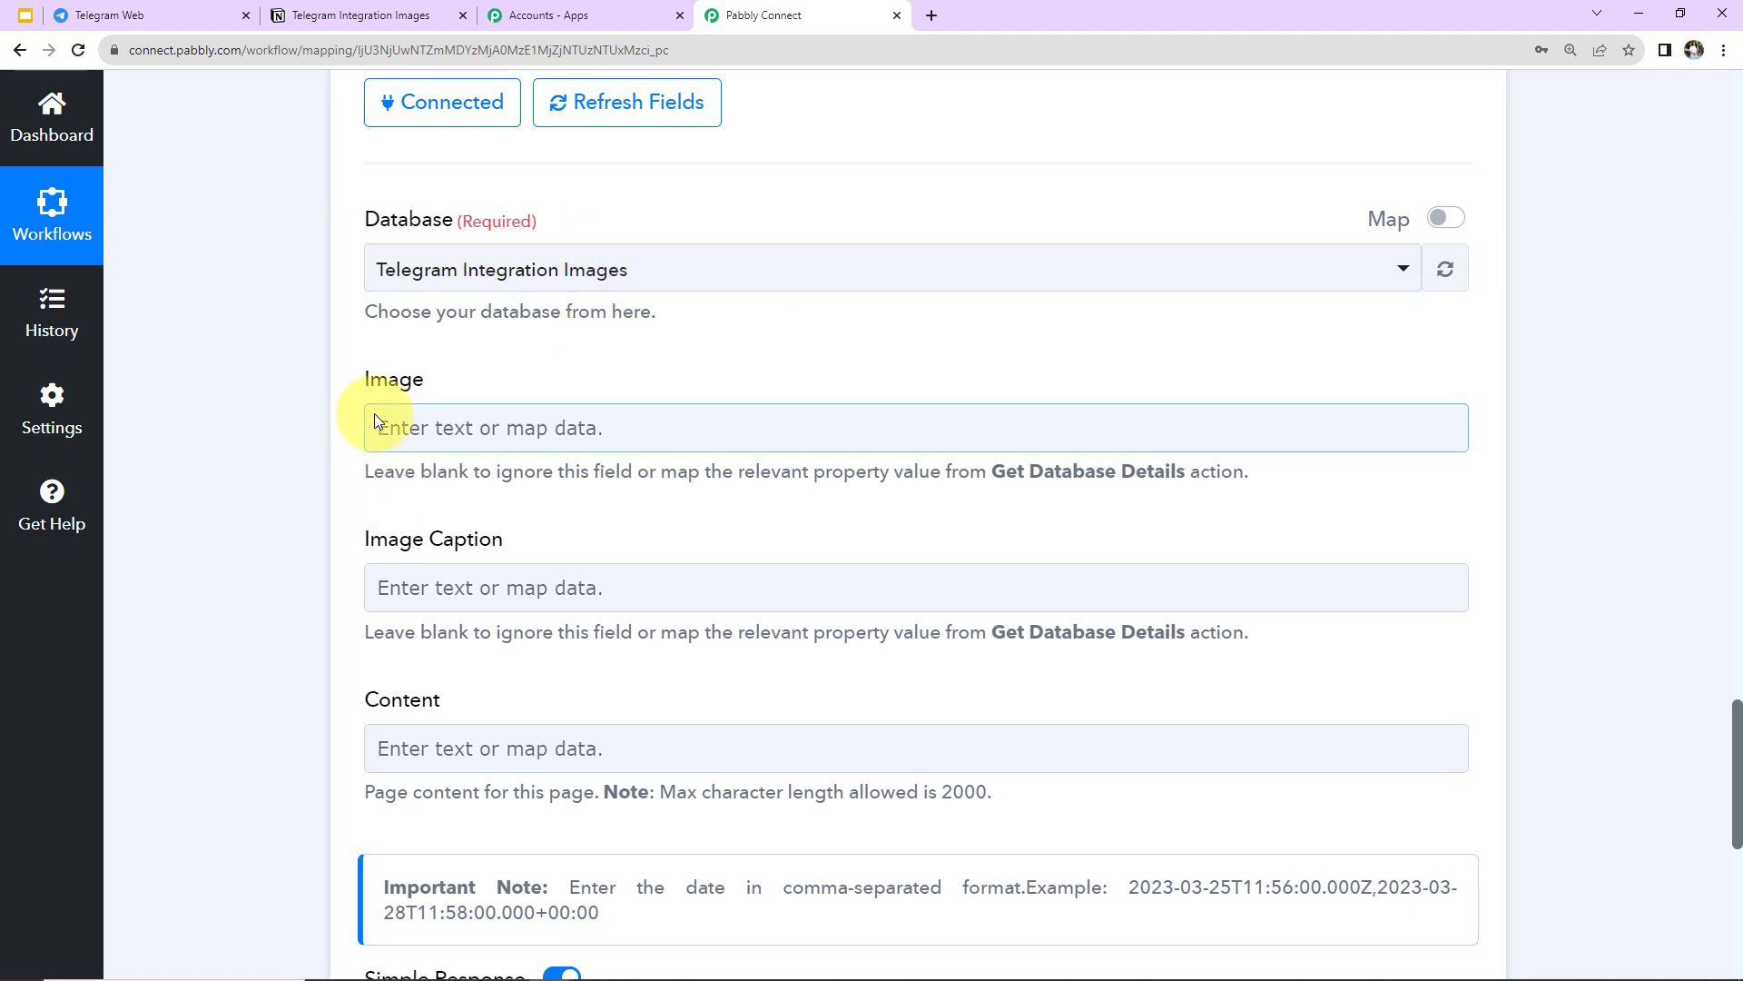
pyautogui.scroll(15, 825, 452)
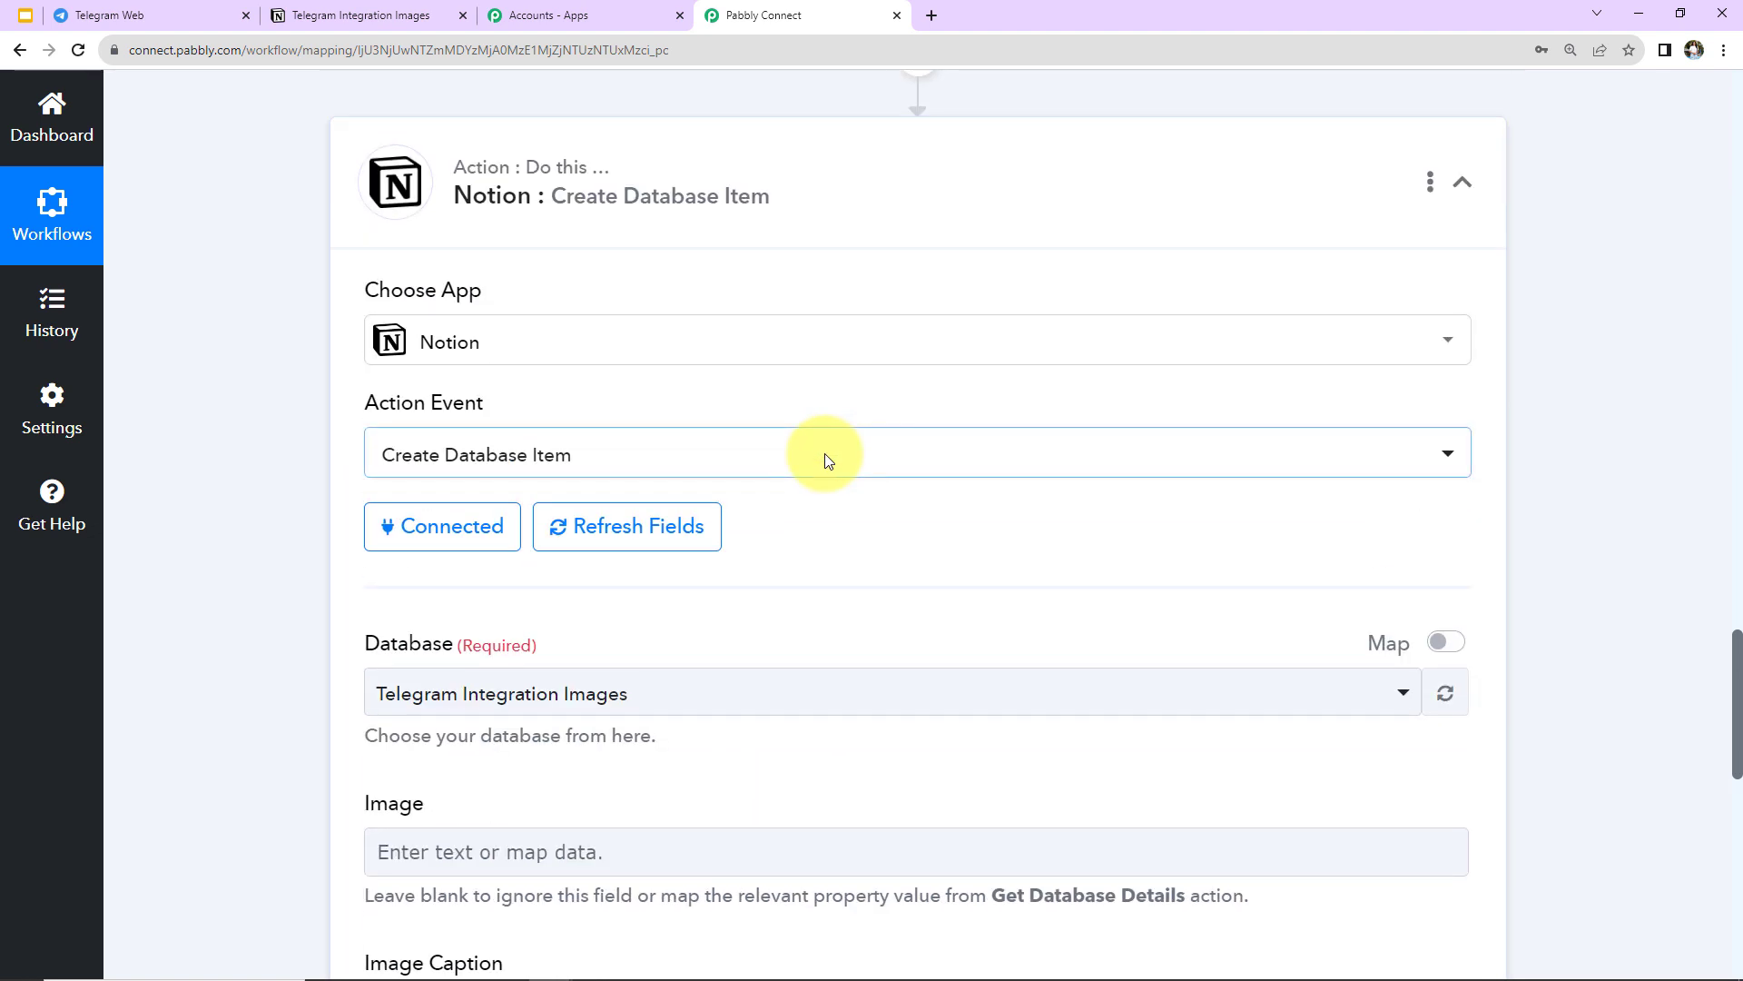
pyautogui.scroll(2, 824, 461)
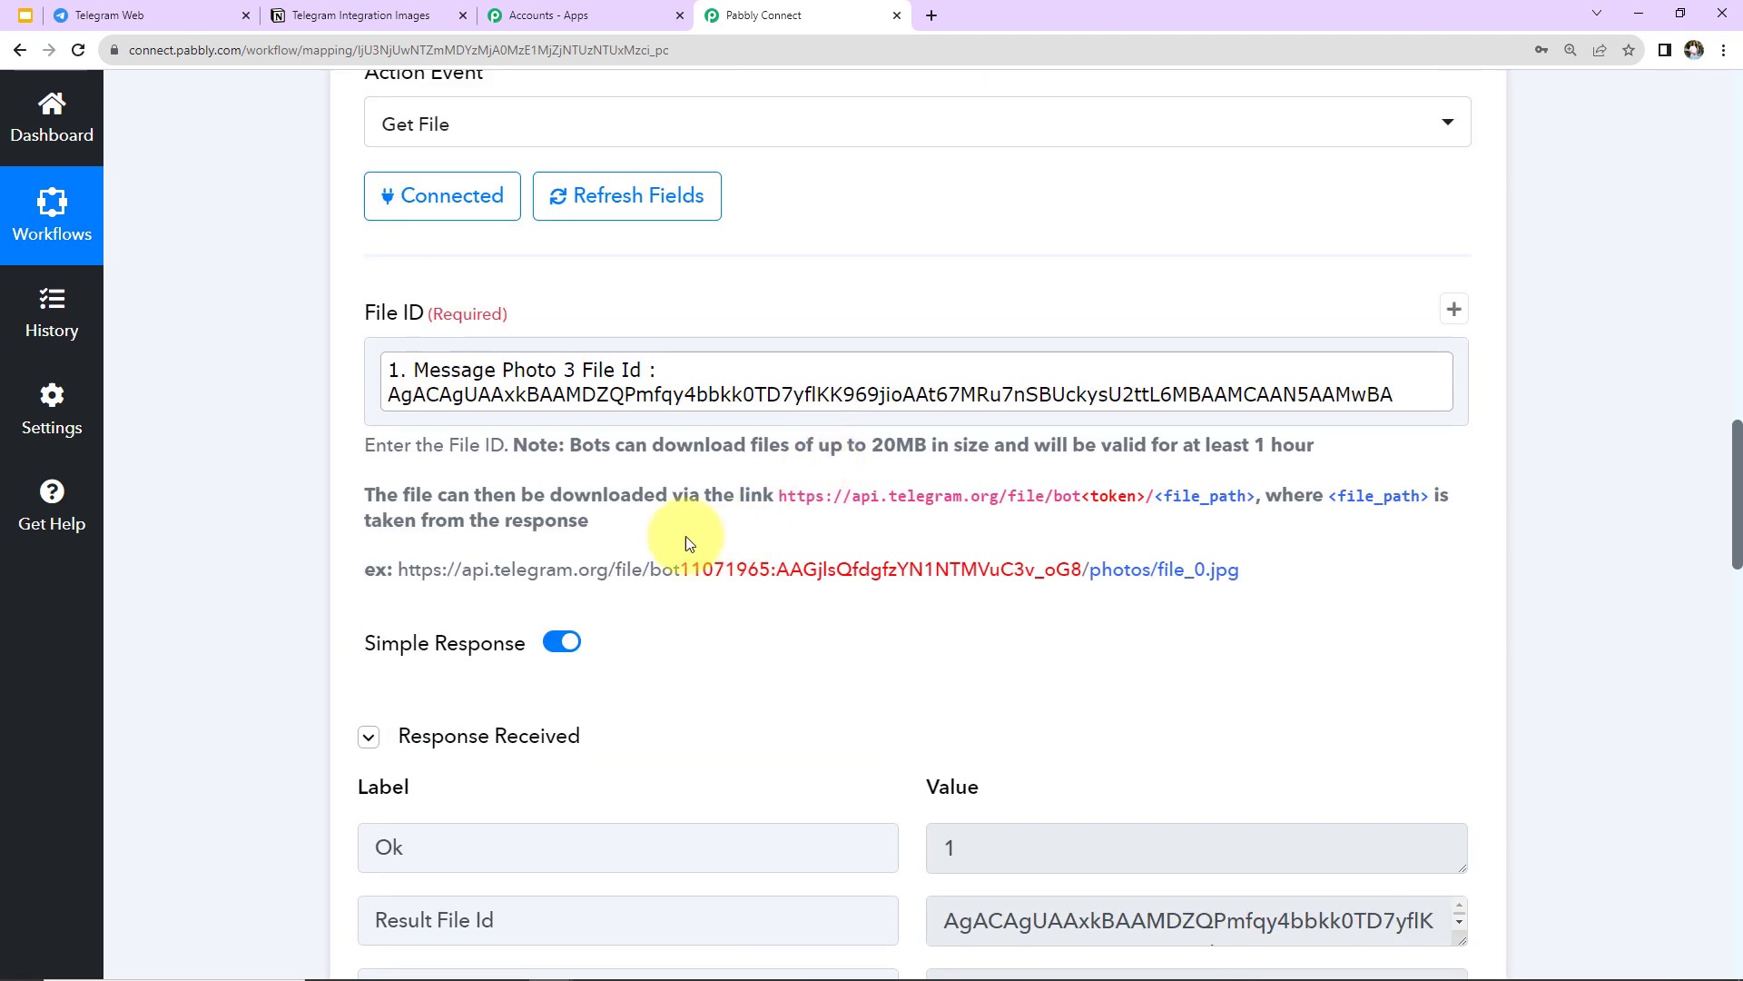
pyautogui.moveTo(777, 496); pyautogui.dragTo(1244, 496)
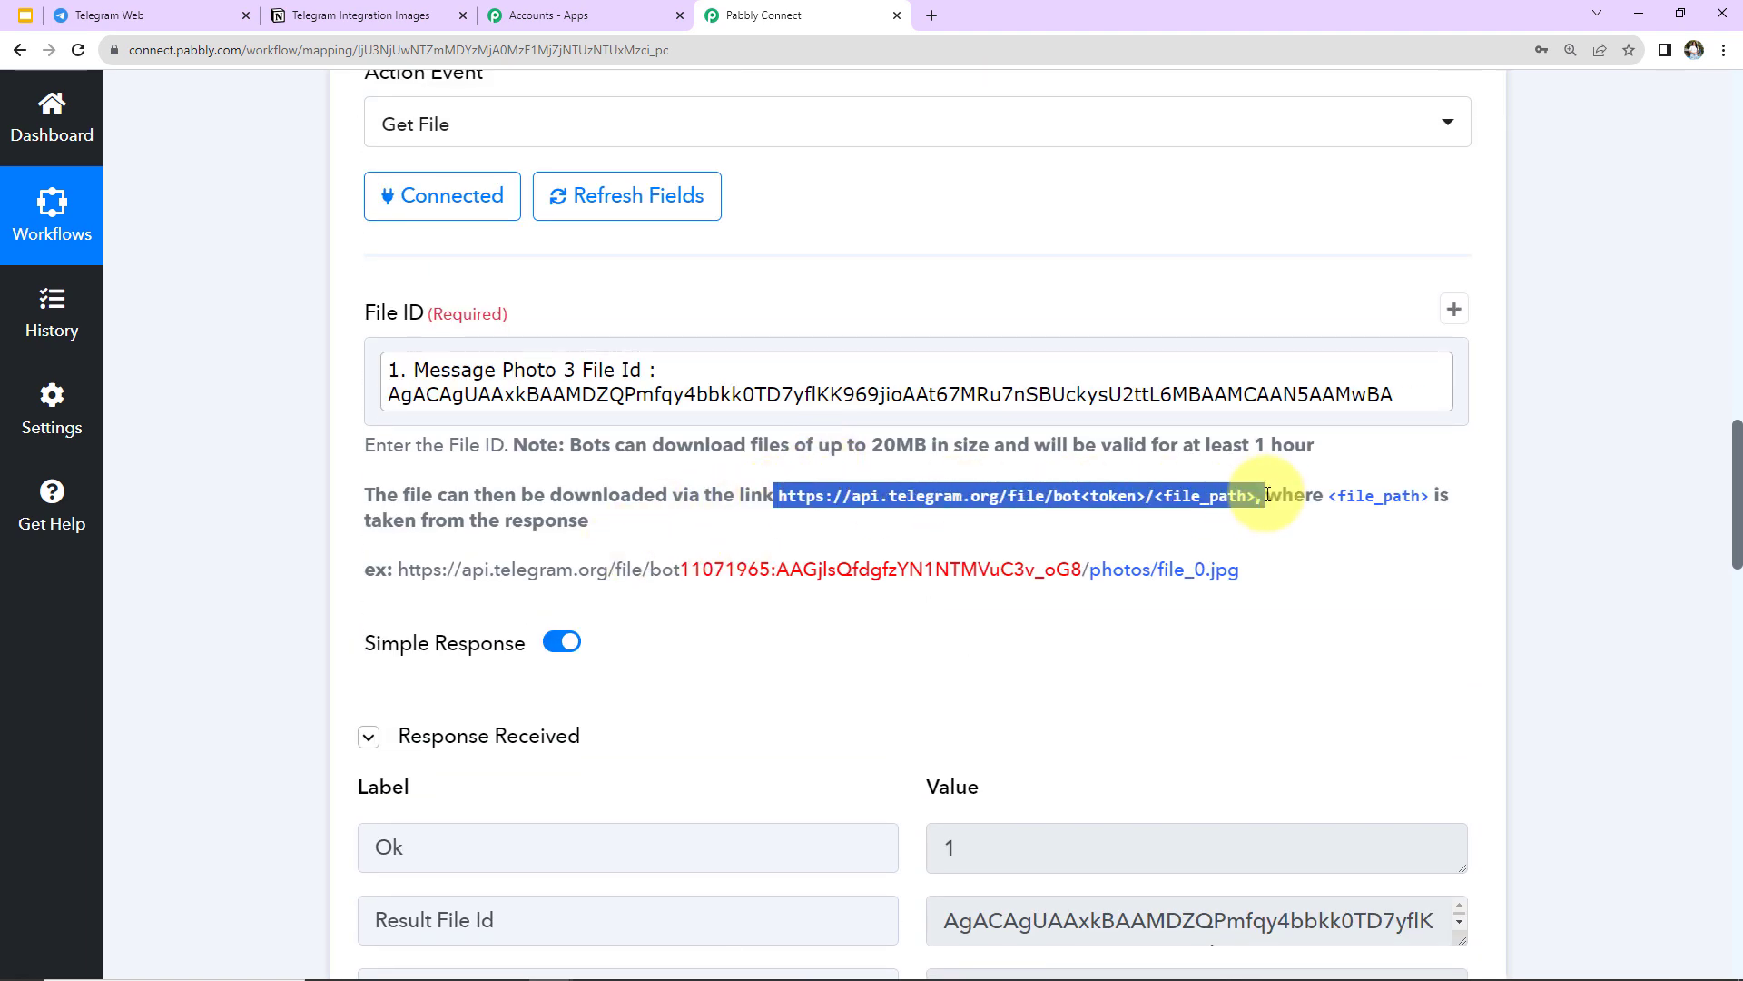
pyautogui.rightClick(1241, 495)
pyautogui.click(1260, 509)
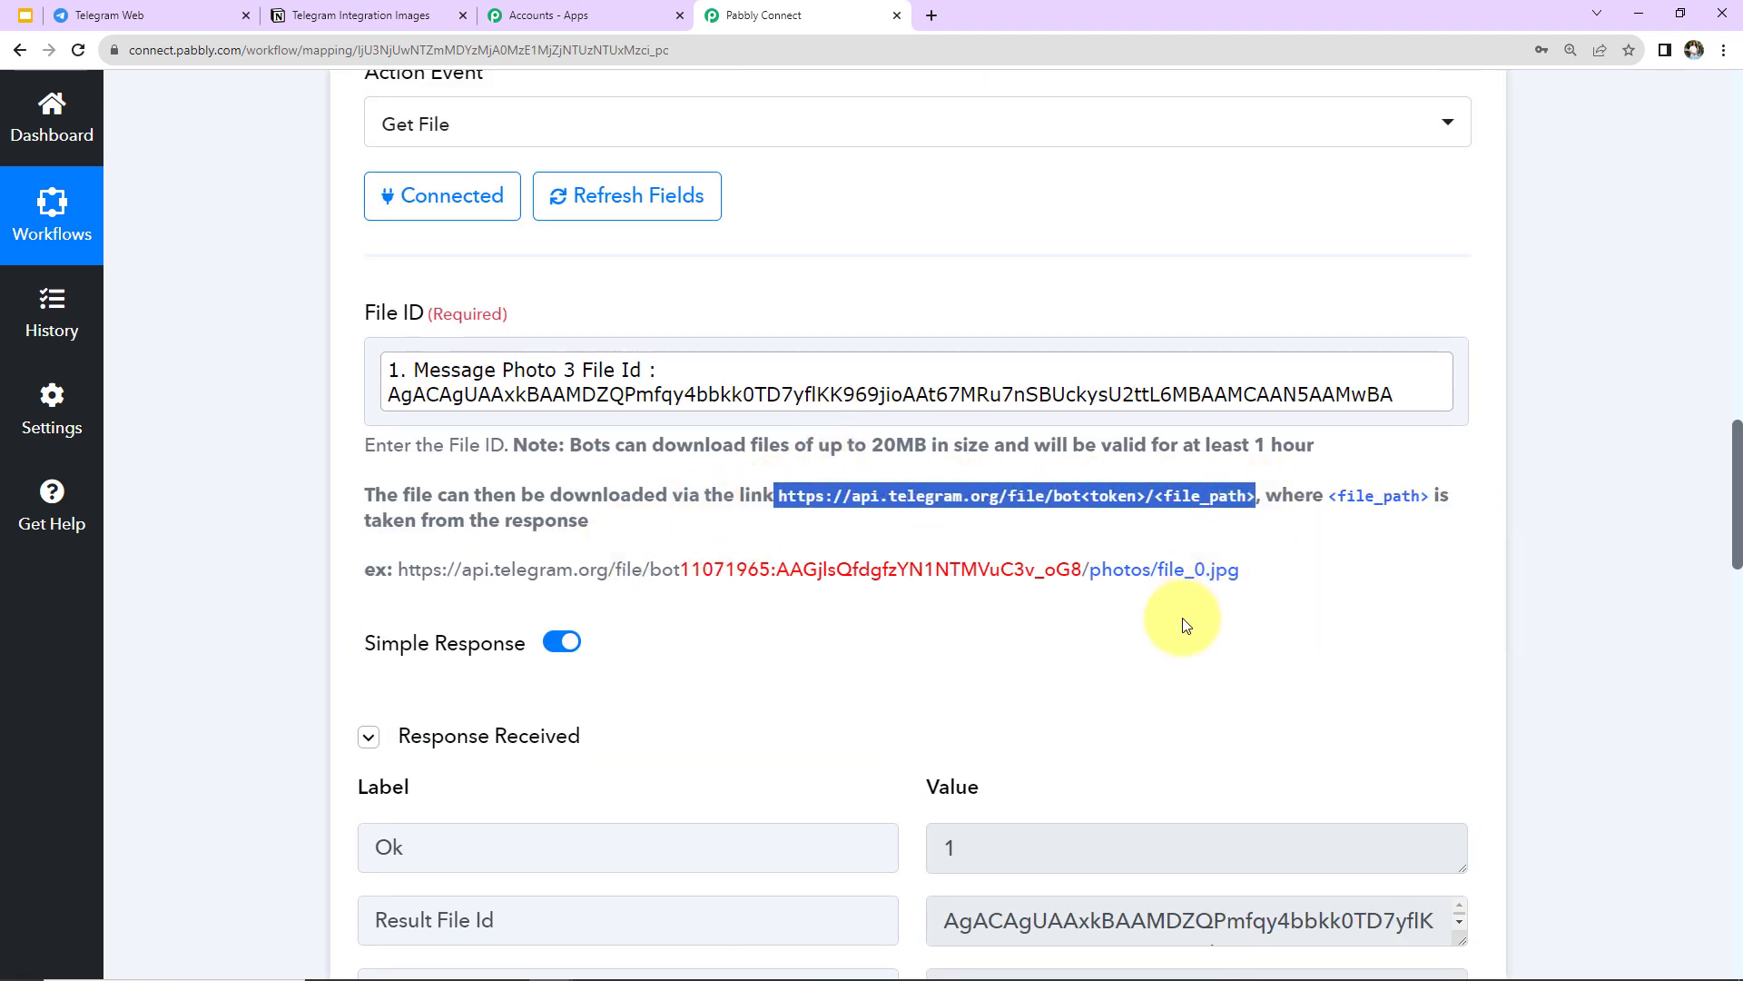
pyautogui.scroll(-15, 1307, 630)
pyautogui.click(484, 659)
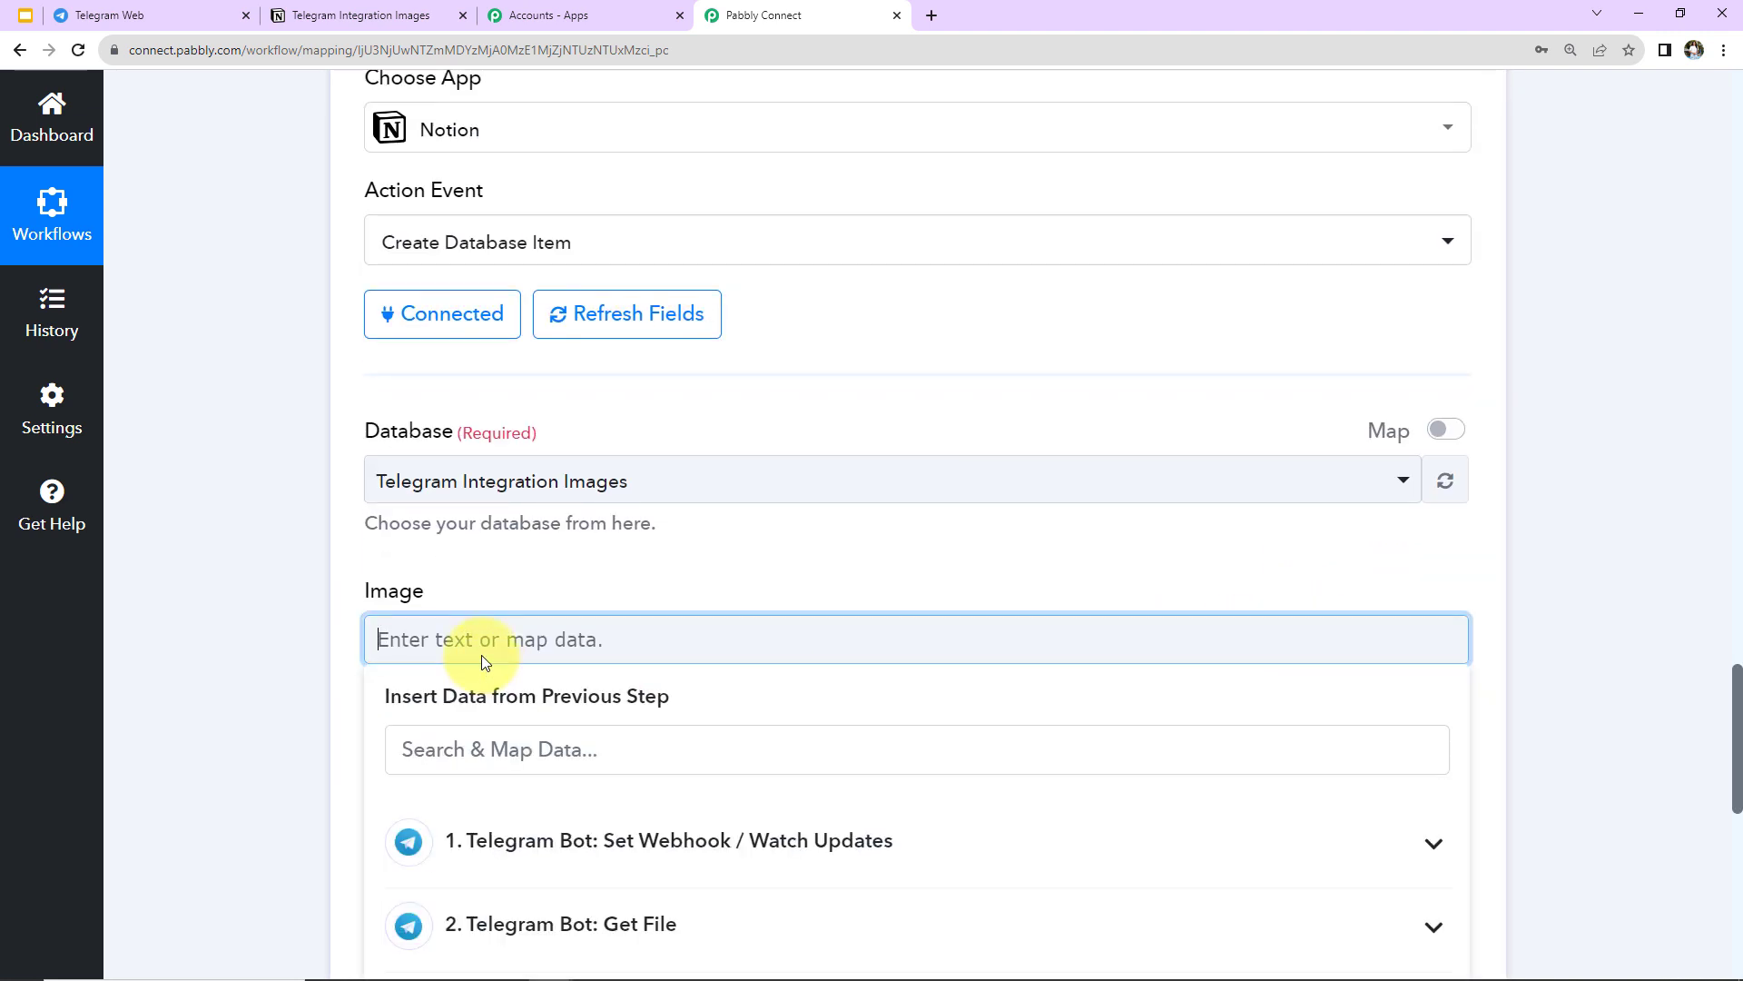
pyautogui.hotkey('ctrl', 'v')
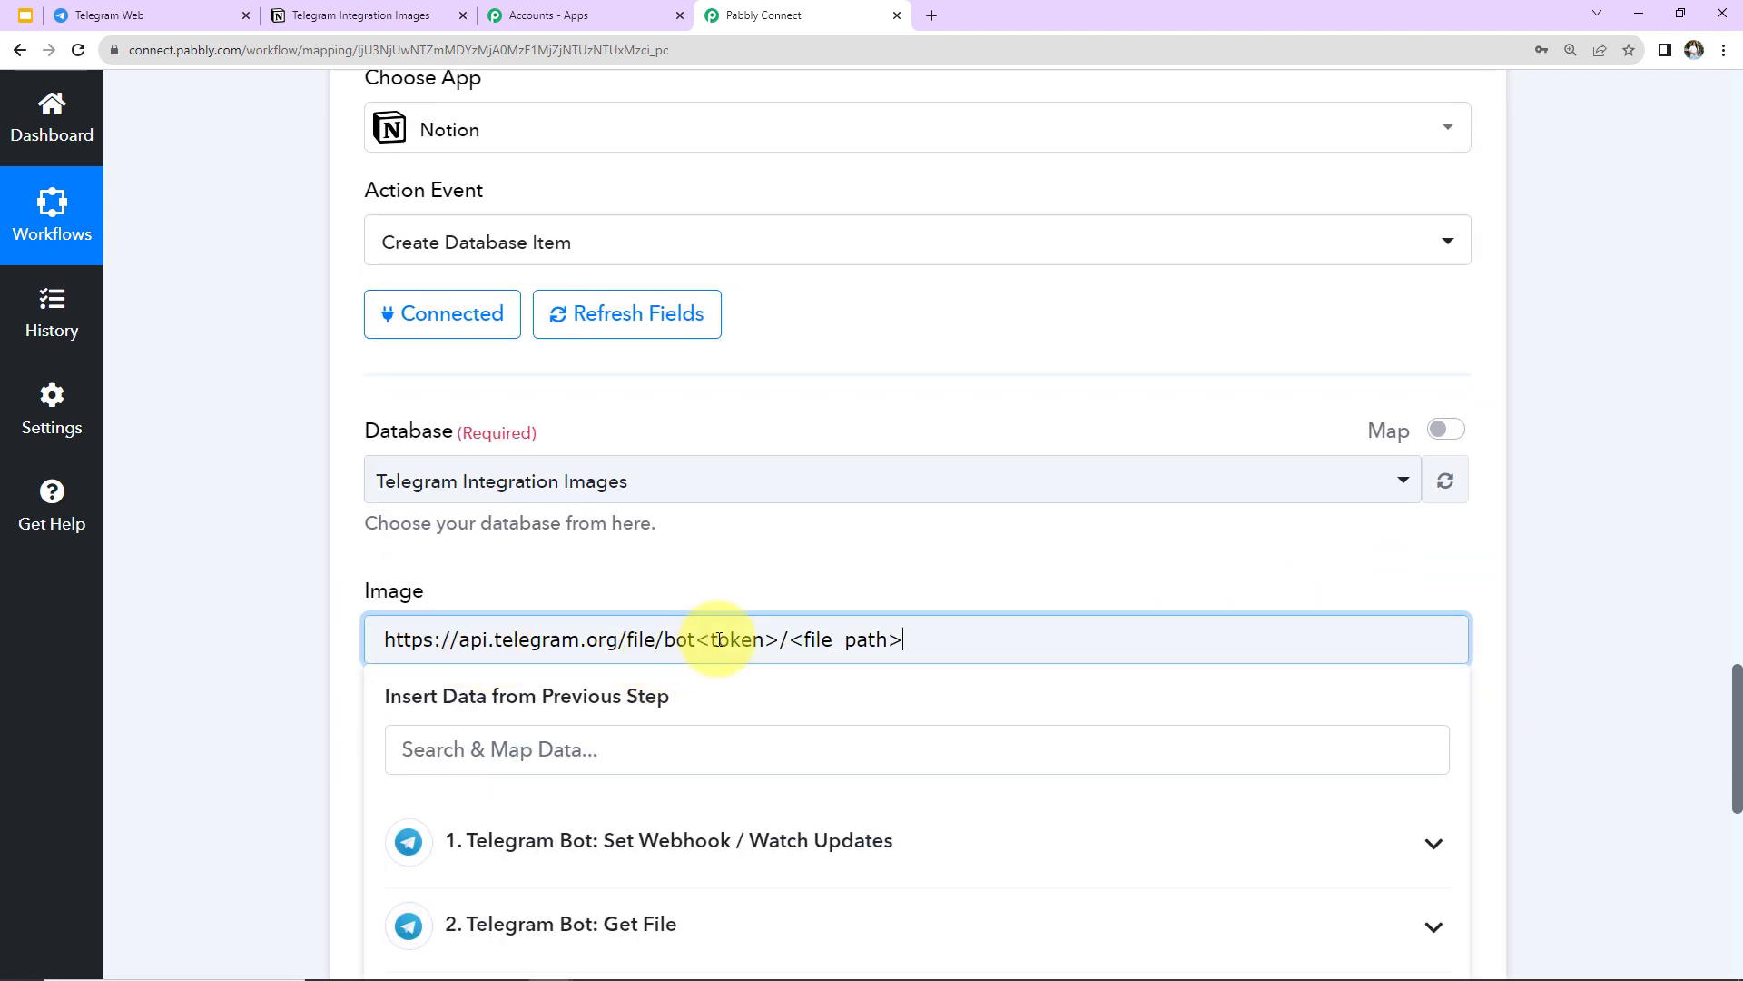
# Step: Replace the <token> placeholder in the Notion action's Image link with the bot's API token copied from the BotFather chat in Telegram Web
pyautogui.moveTo(697, 642); pyautogui.dragTo(782, 650)
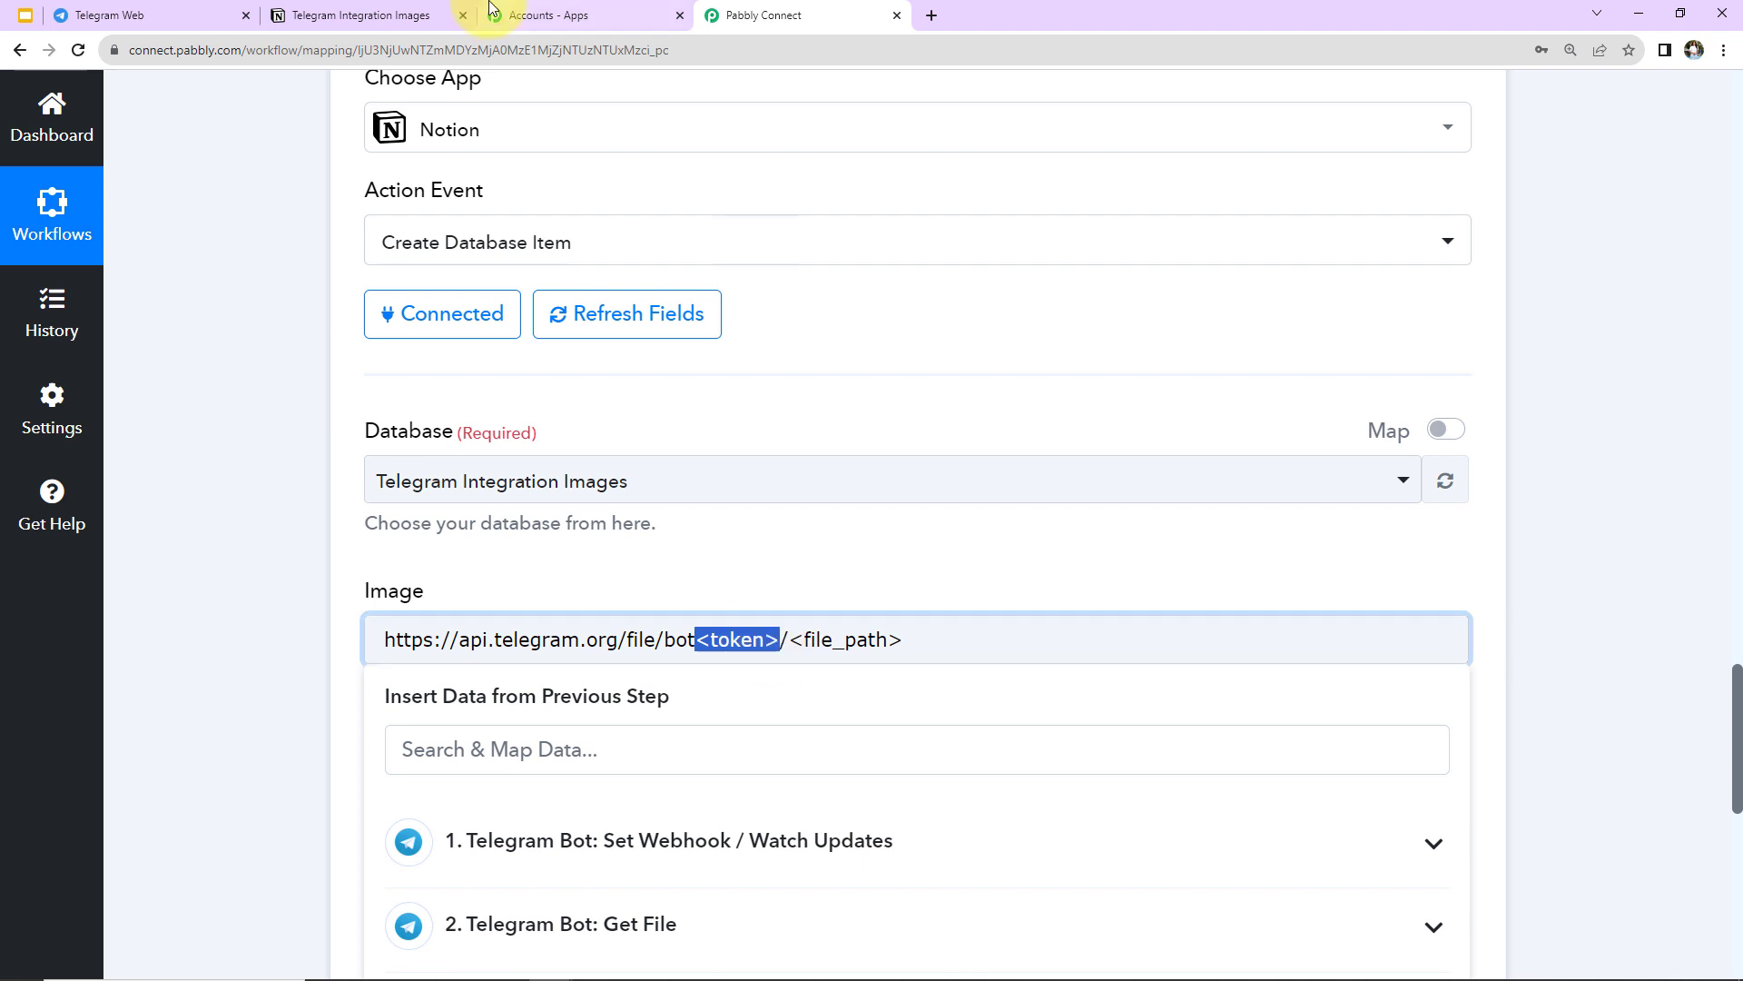
pyautogui.click(194, 14)
pyautogui.doubleClick(1226, 752)
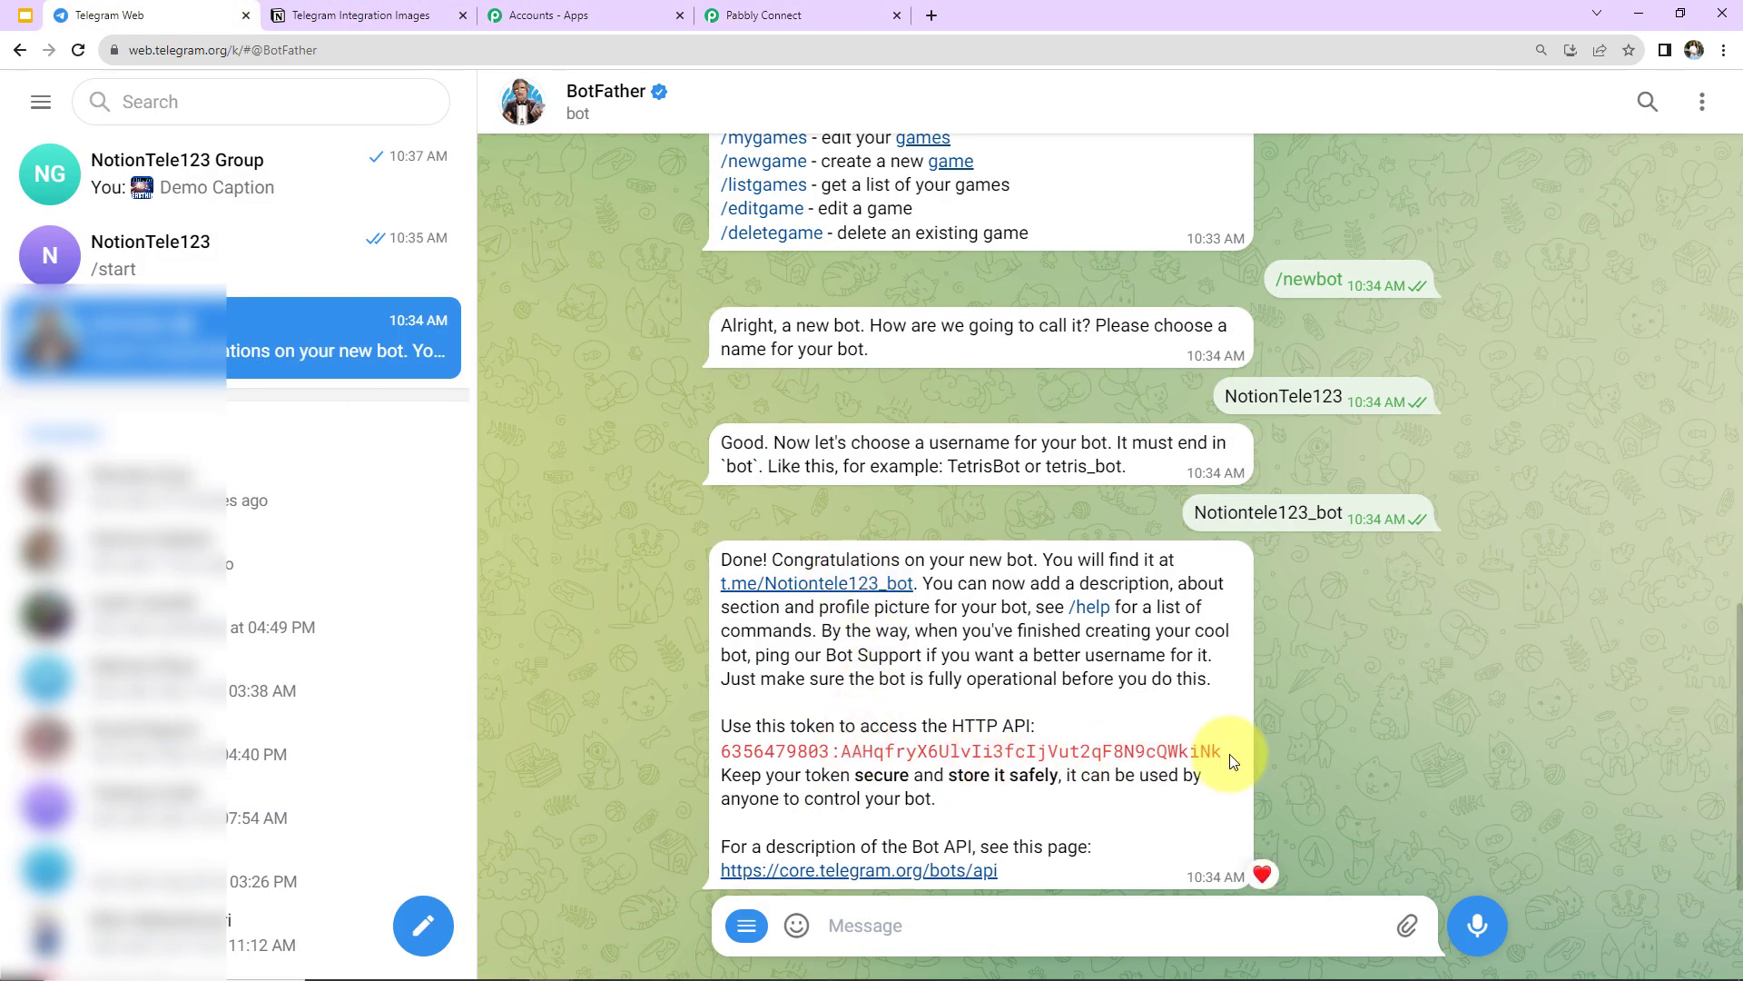
pyautogui.moveTo(1225, 753); pyautogui.dragTo(725, 755)
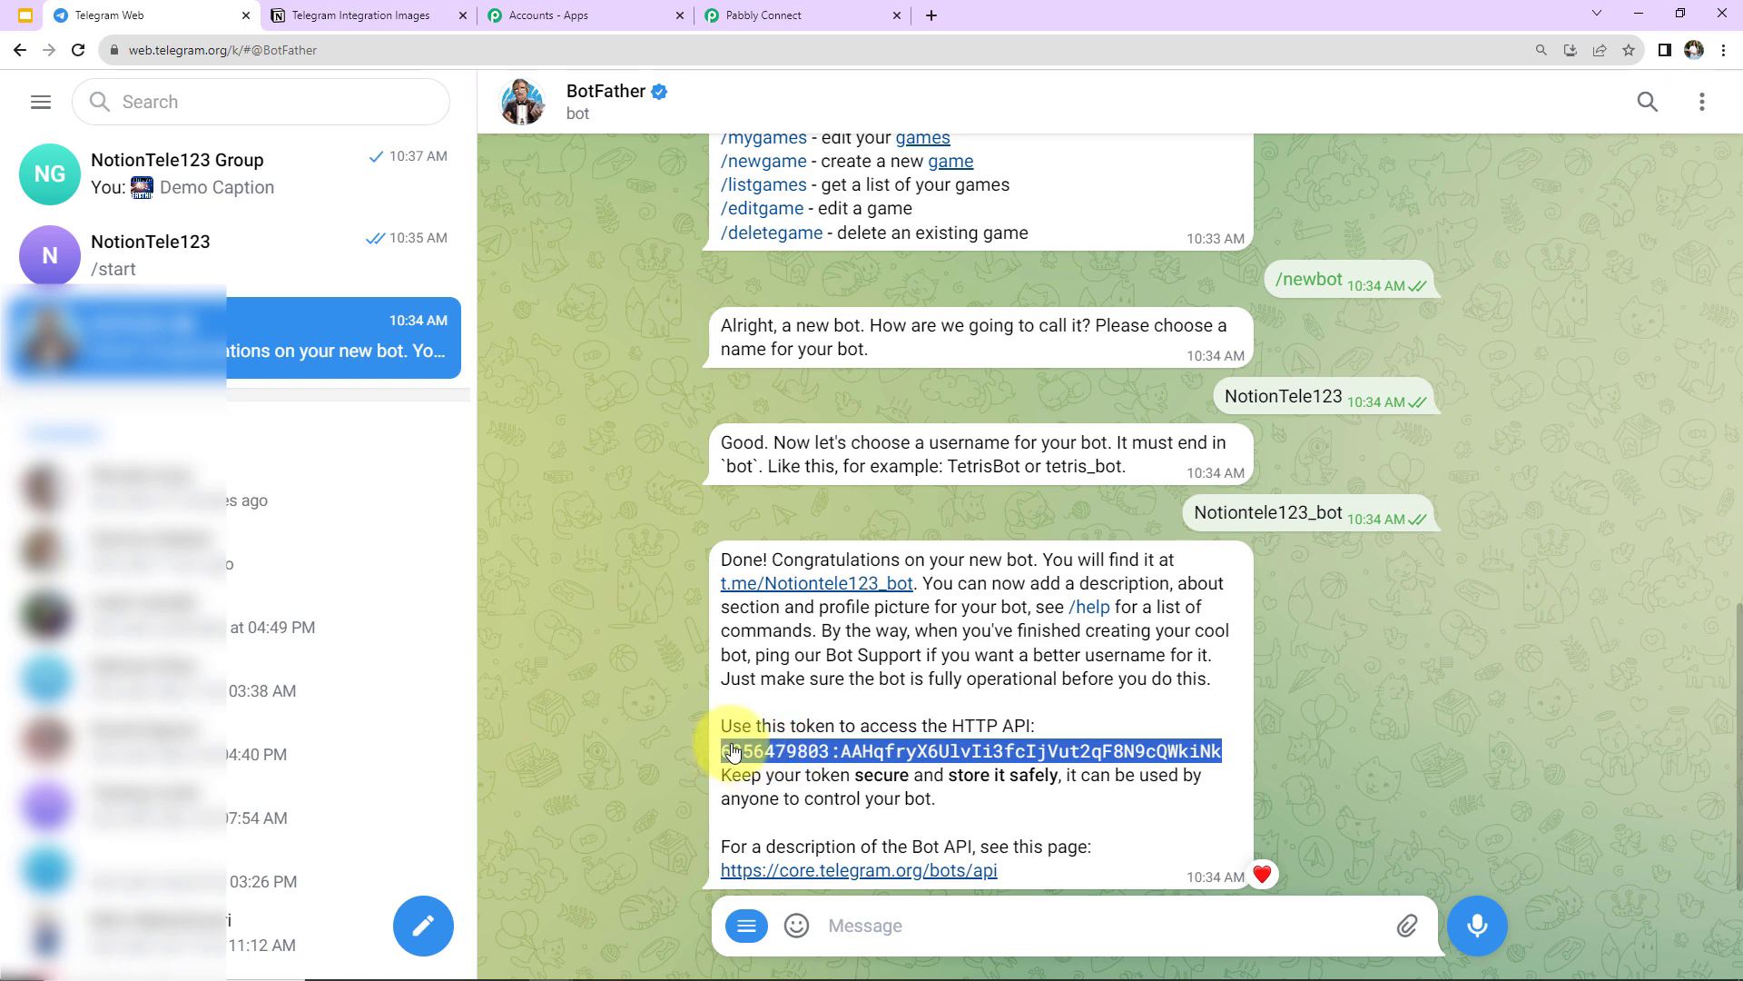
pyautogui.rightClick(734, 752)
pyautogui.click(808, 797)
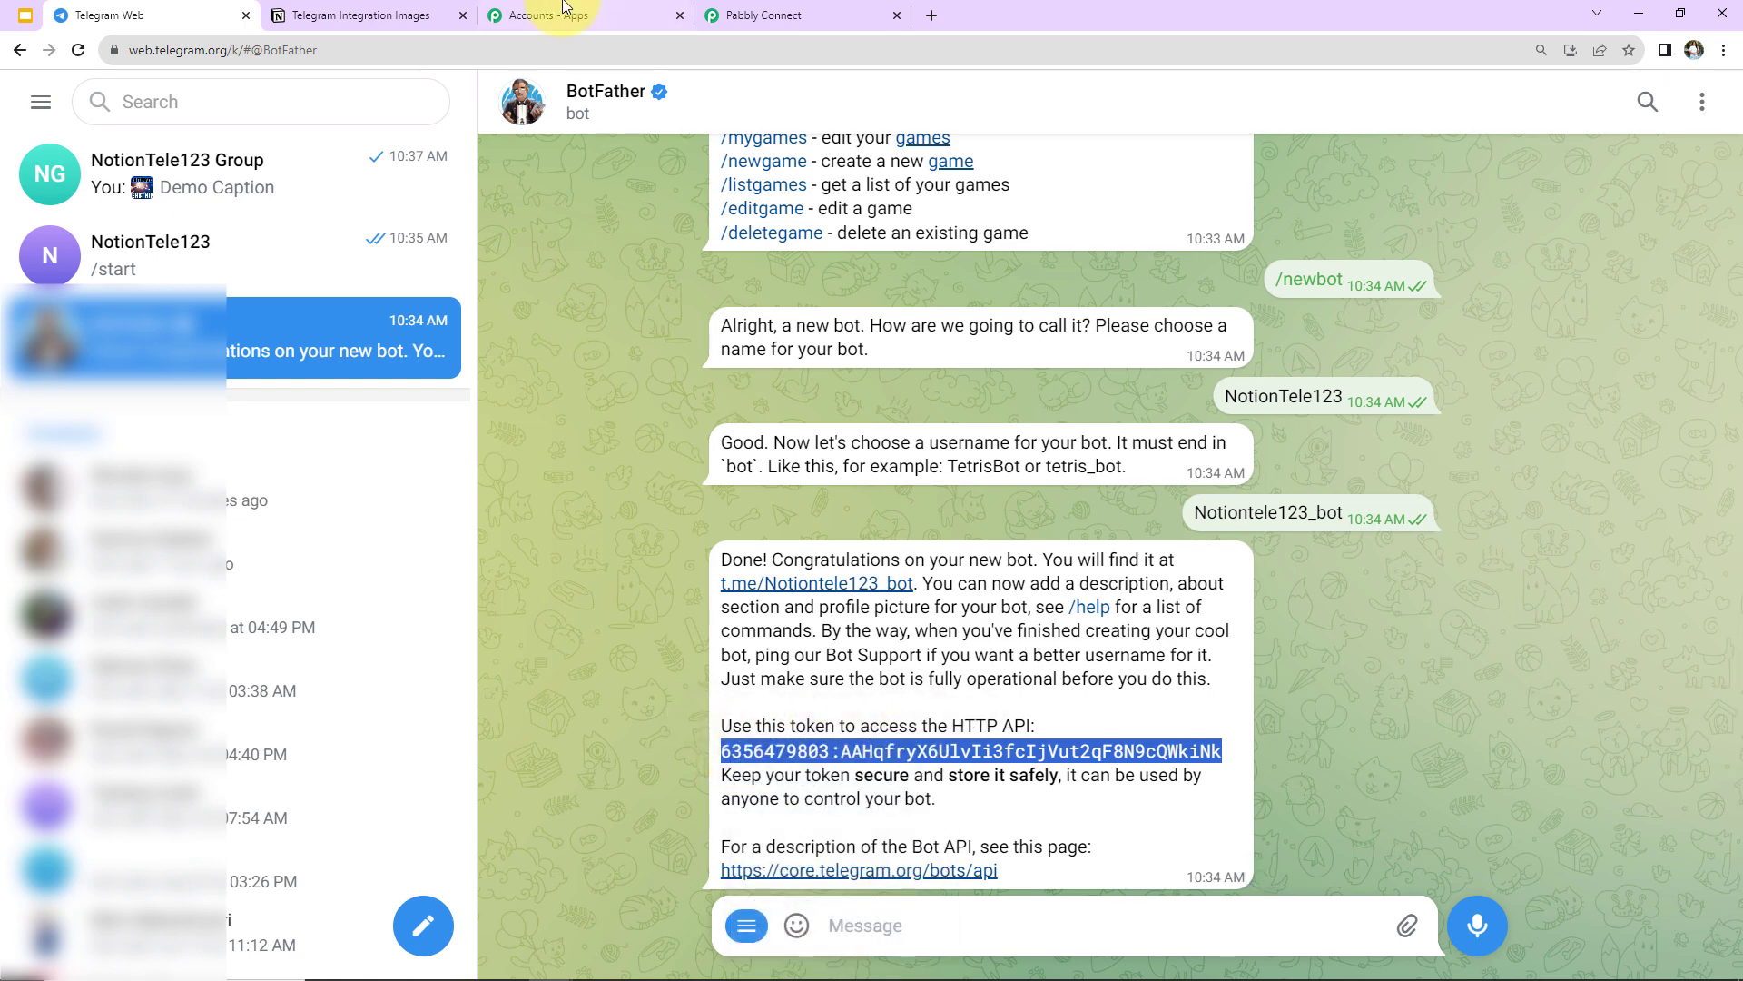
pyautogui.click(778, 17)
pyautogui.hotkey('ctrl', 'v')
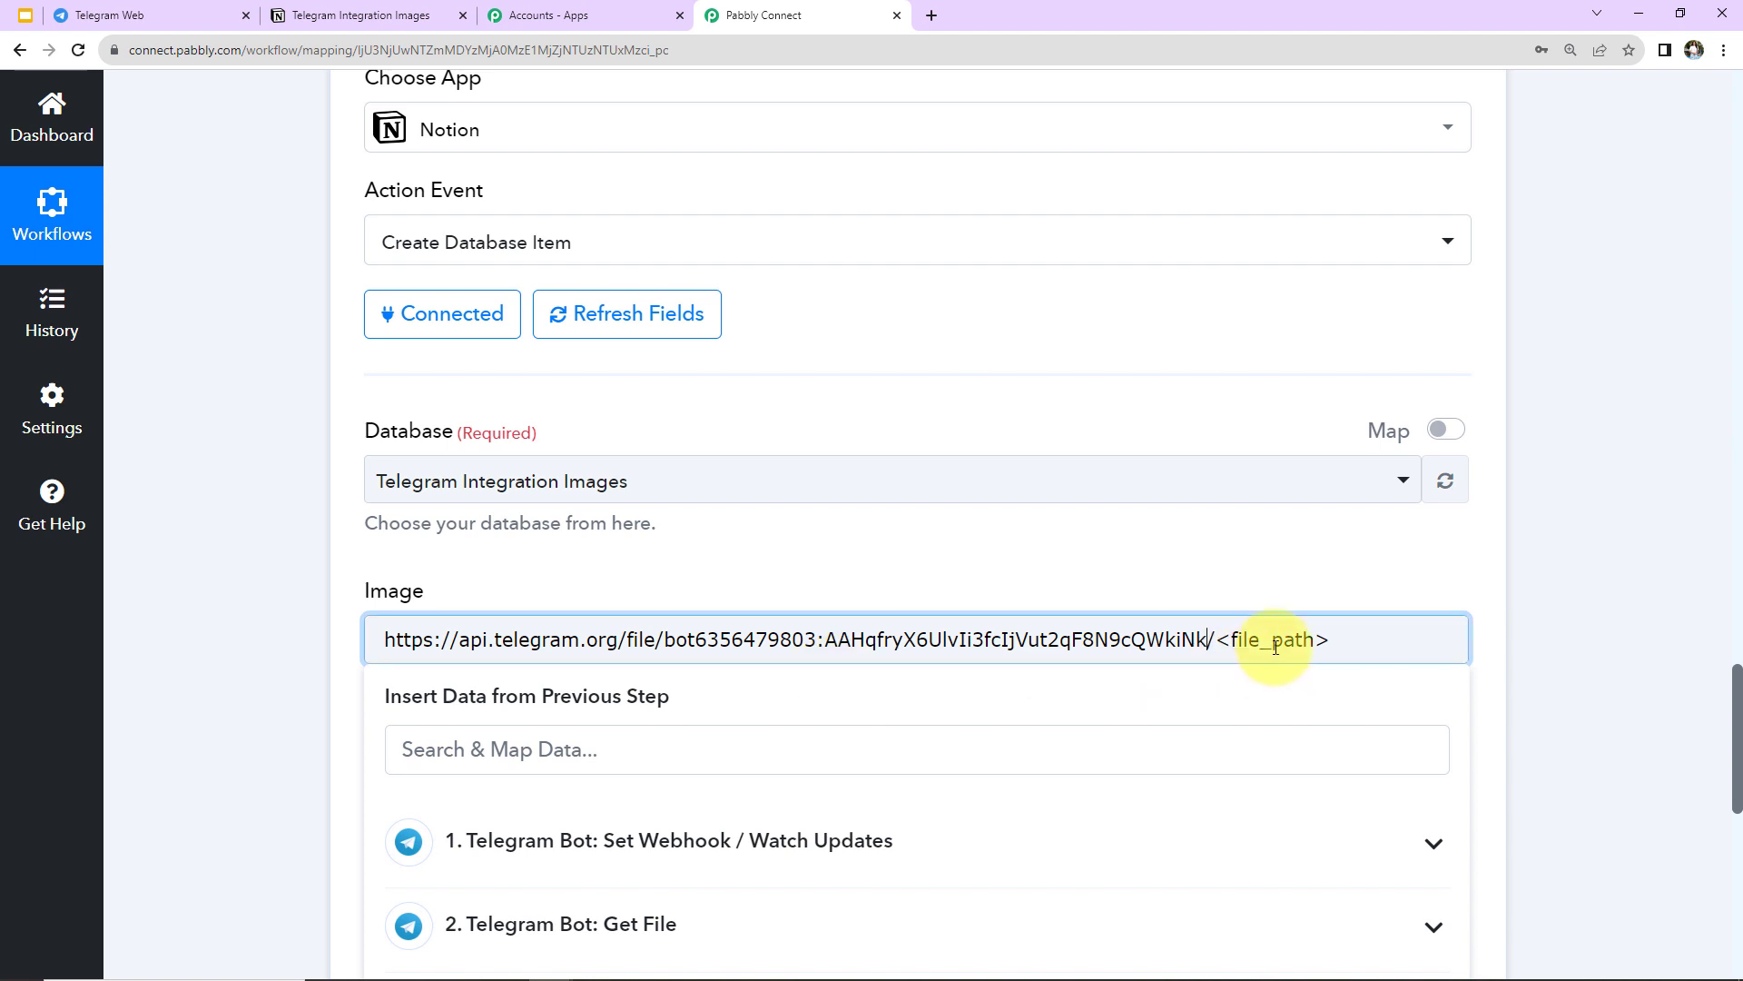
# Step: Replace the <file_path> placeholder in the Image link with the Result File Path value from the Get File step
pyautogui.moveTo(1356, 639); pyautogui.dragTo(1219, 656)
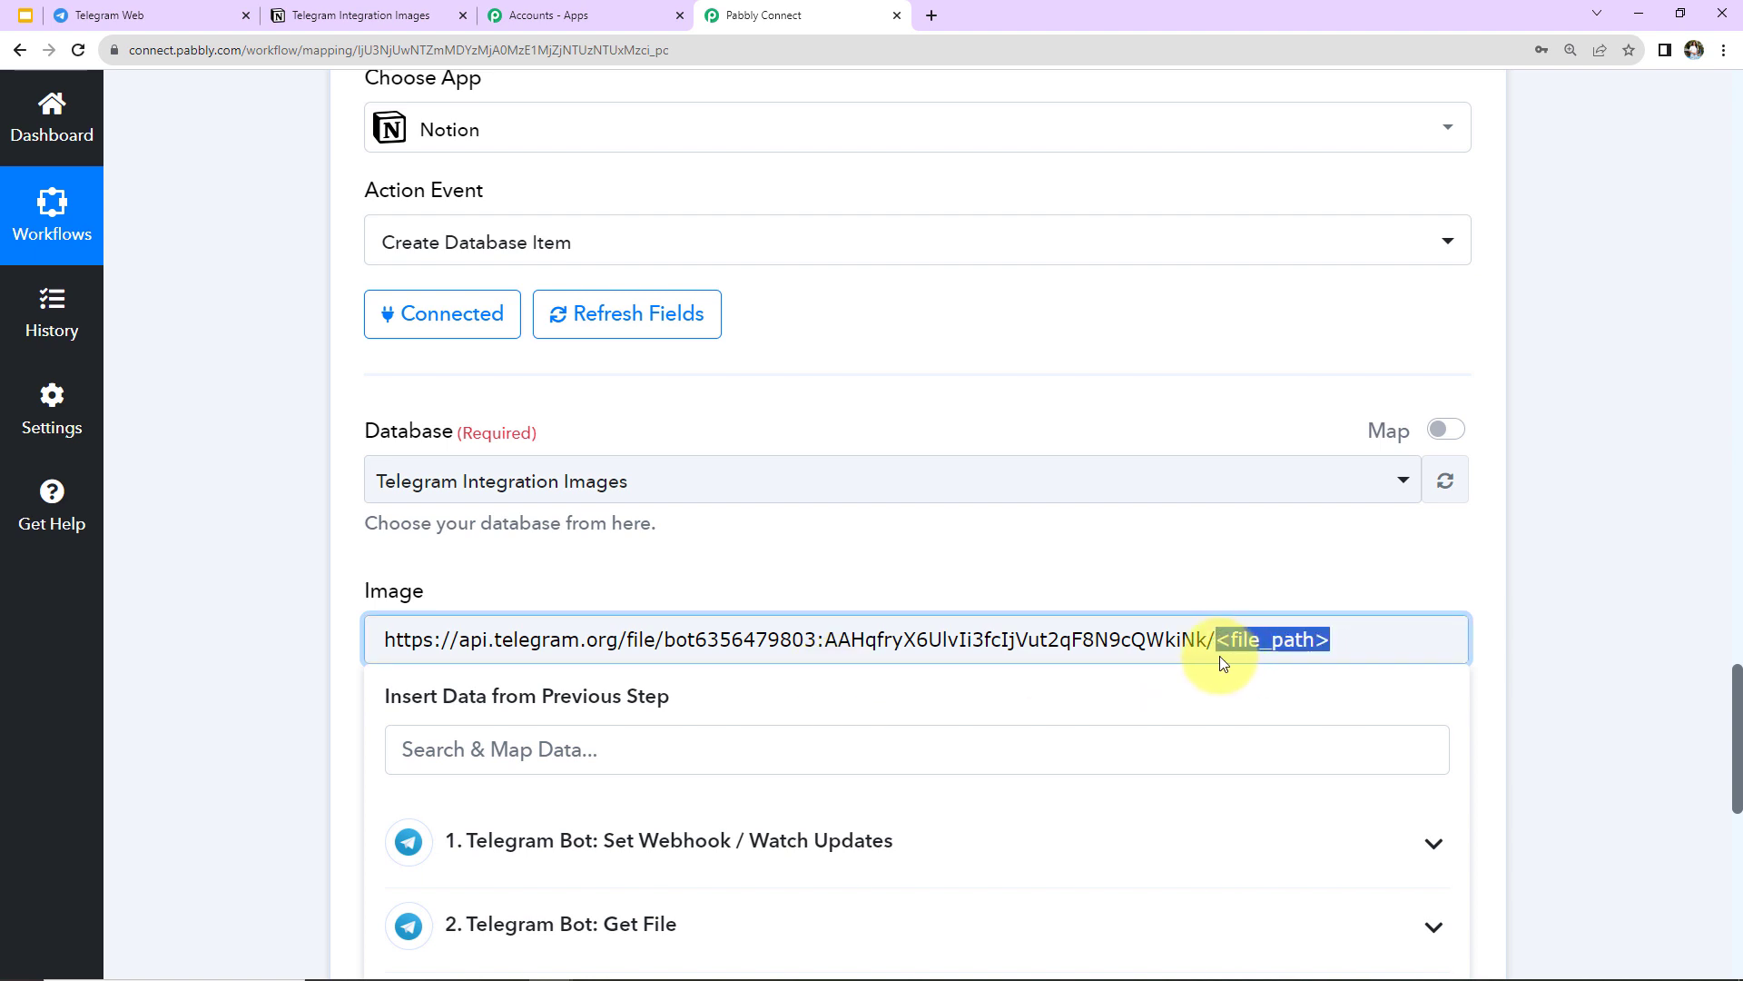
pyautogui.scroll(-2, 1533, 590)
pyautogui.click(517, 717)
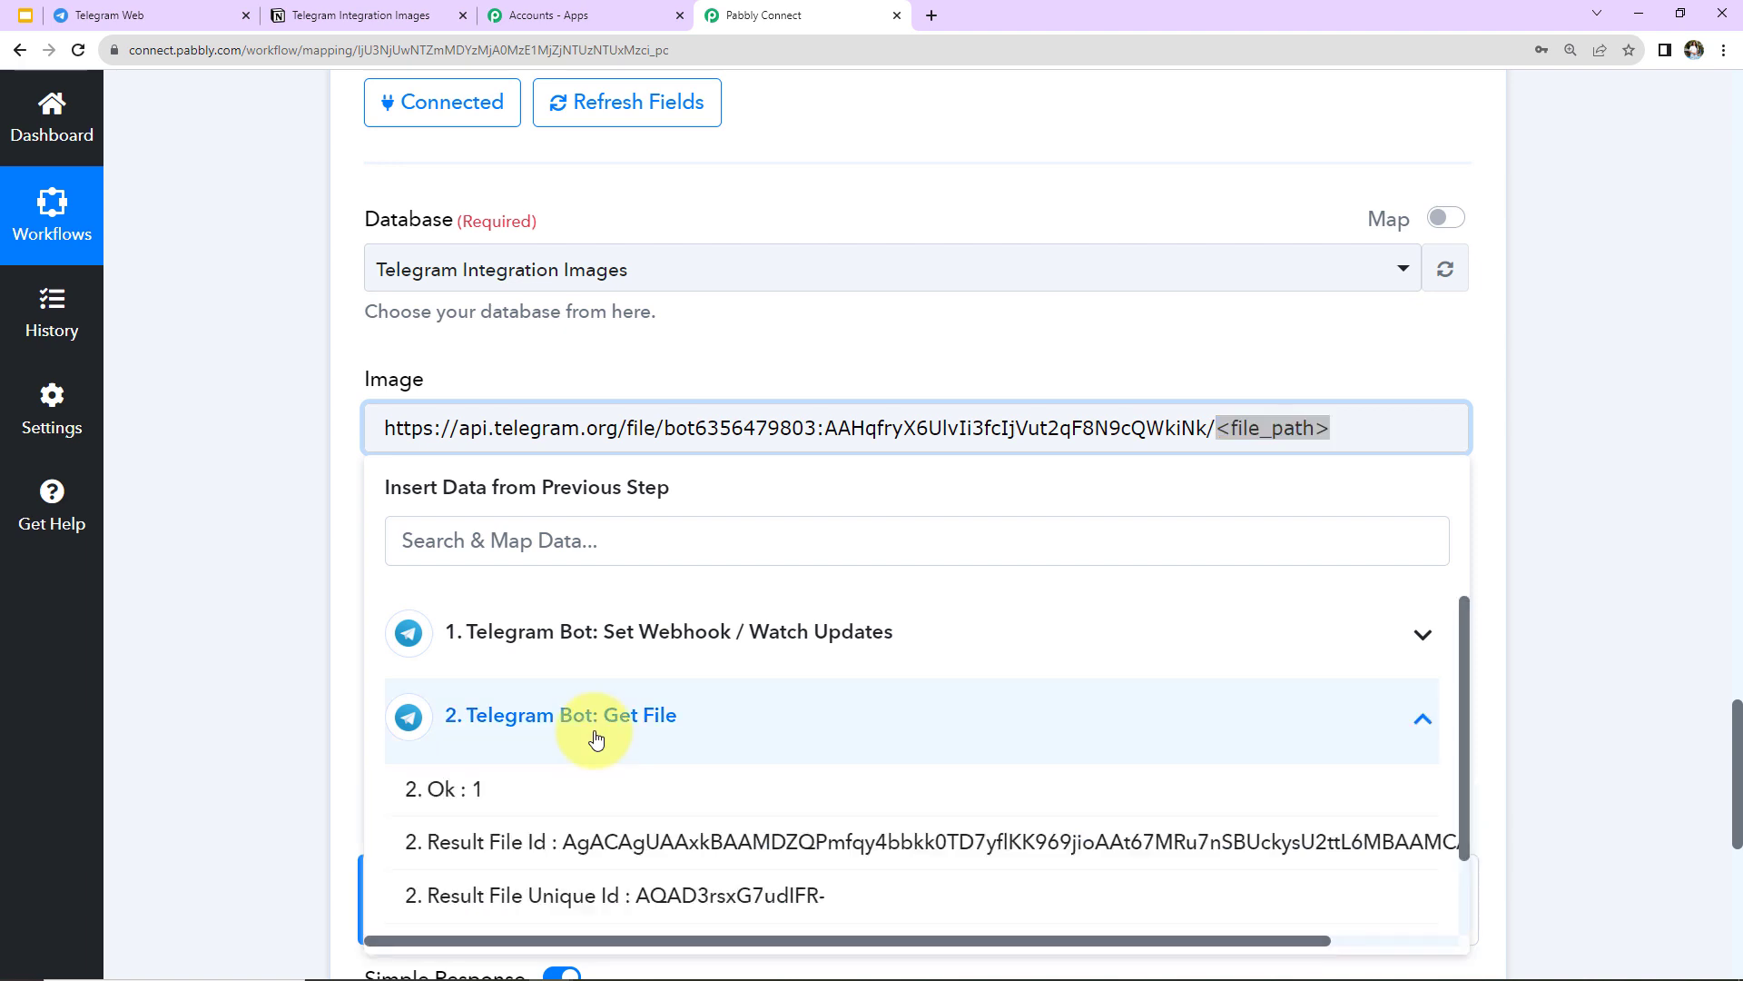
pyautogui.scroll(-1, 617, 844)
pyautogui.click(583, 910)
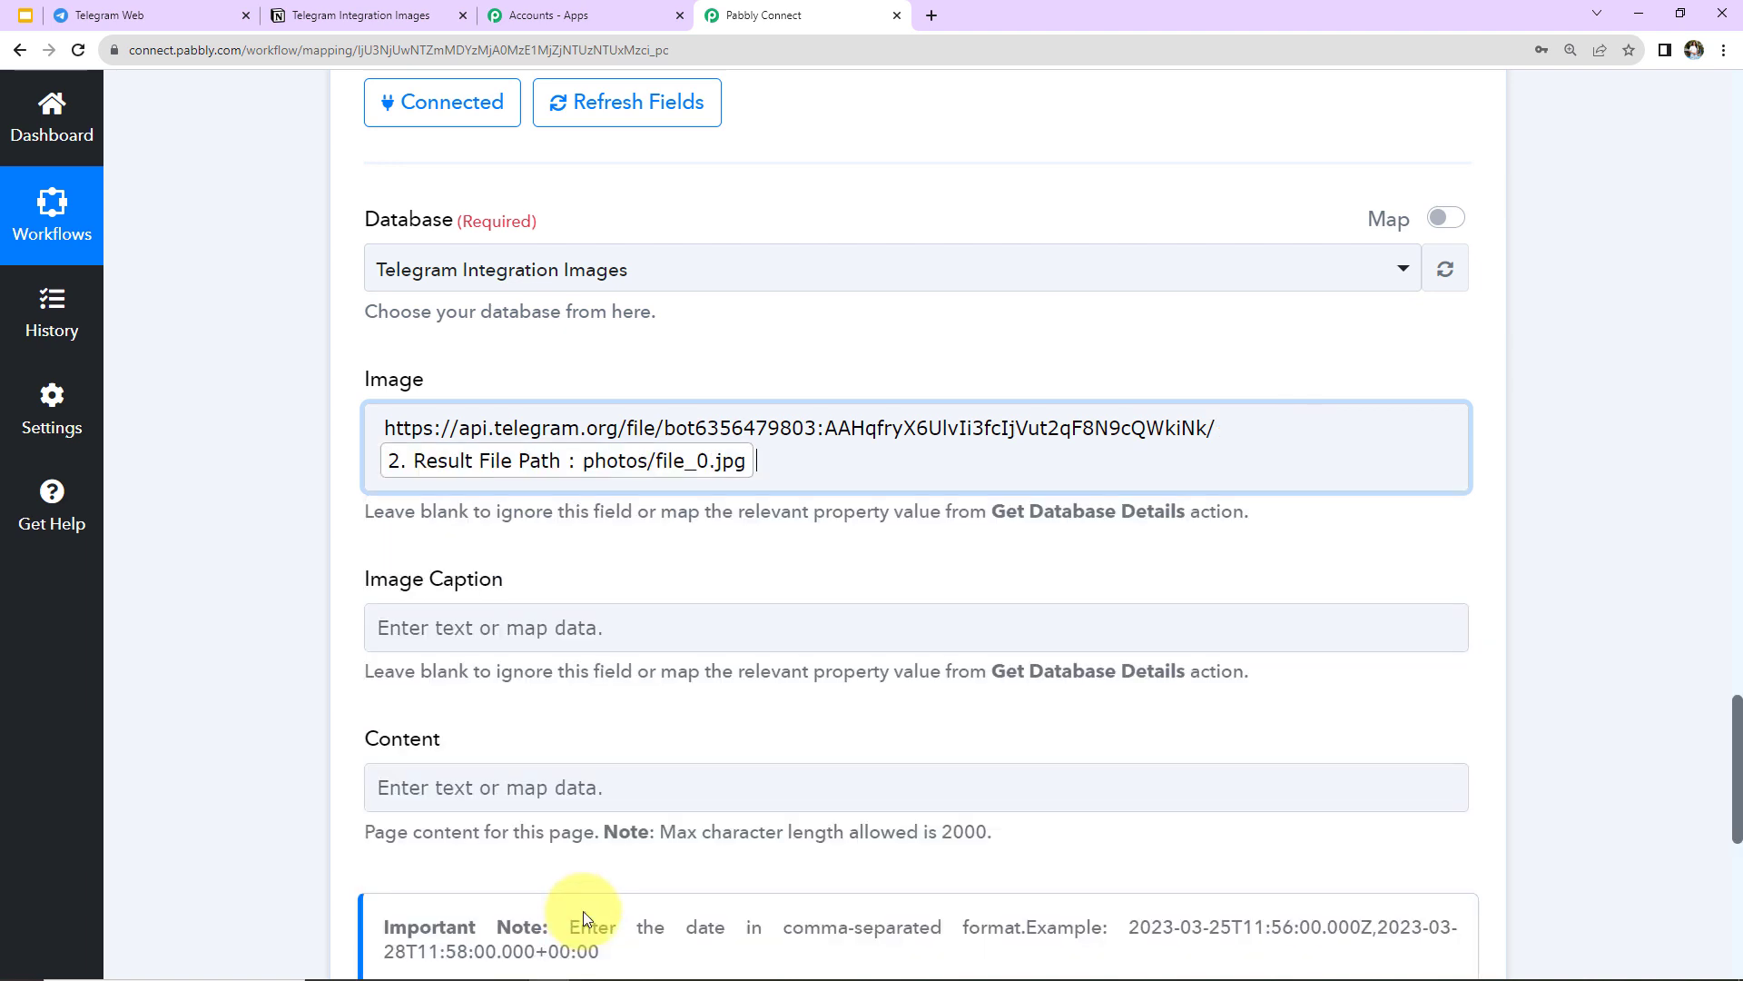
pyautogui.click(1511, 503)
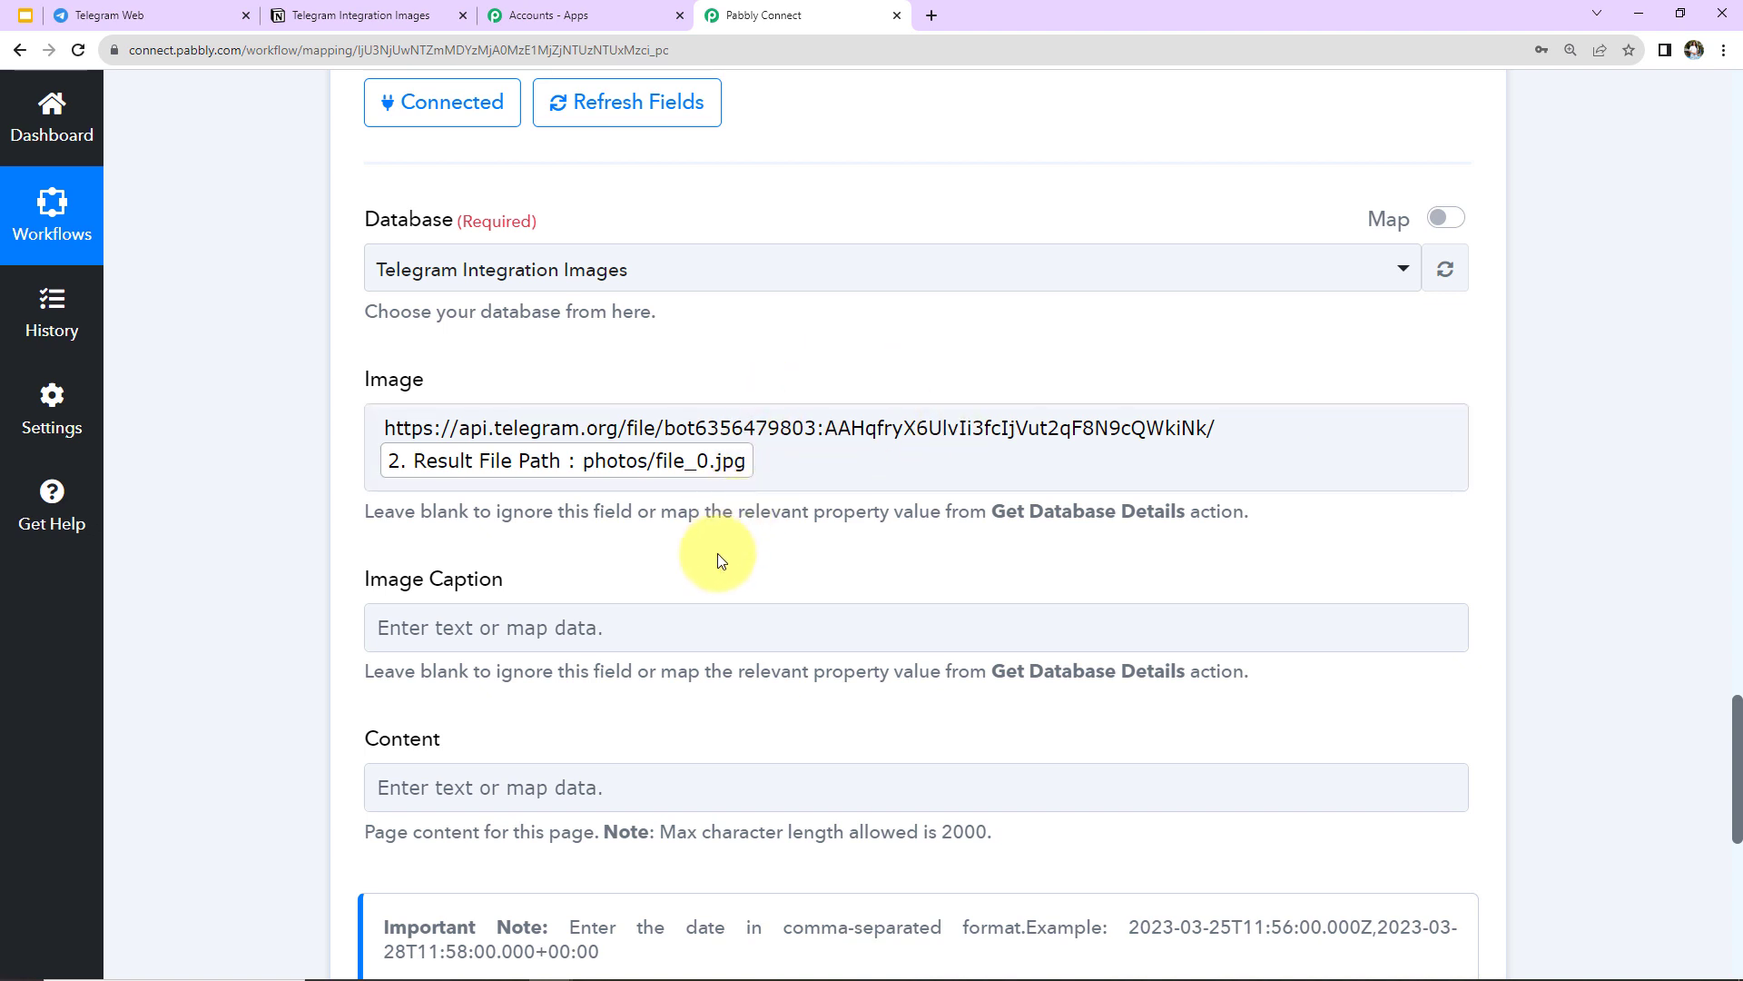
# Step: Map the Image Caption field to the Message Caption value from the Set Webhook / Watch Updates step
pyautogui.scroll(-2, 712, 557)
pyautogui.click(560, 415)
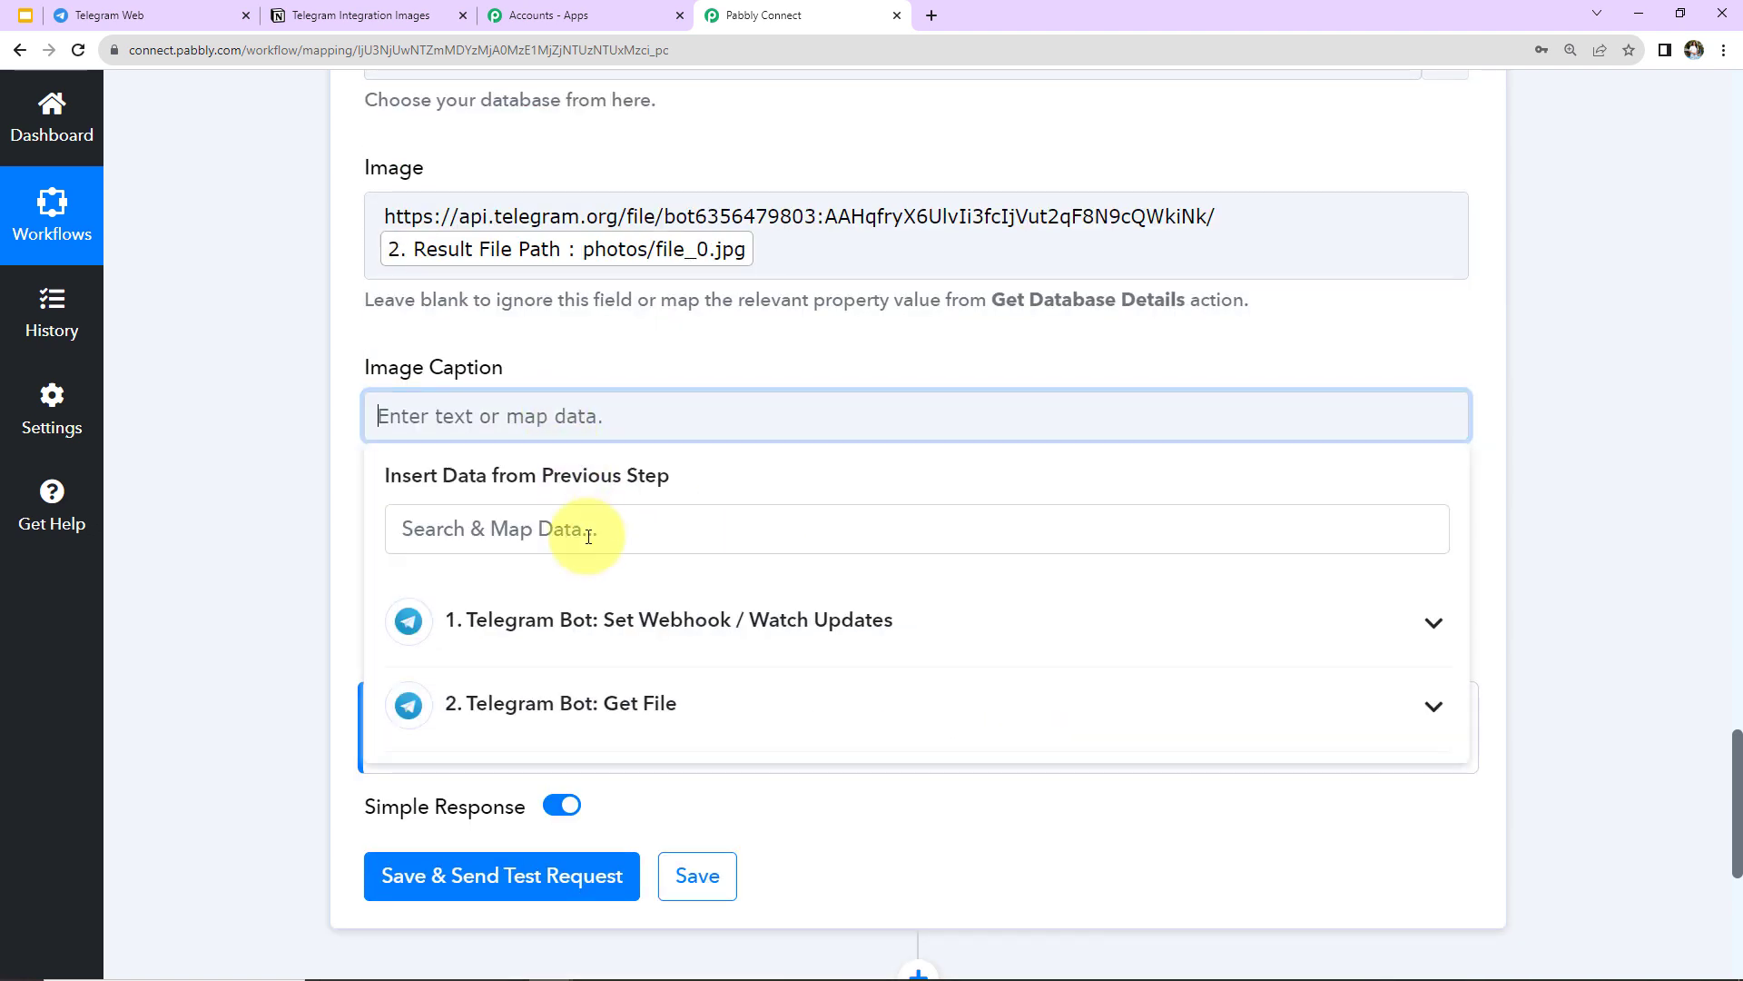
pyautogui.click(584, 620)
pyautogui.scroll(-10, 681, 681)
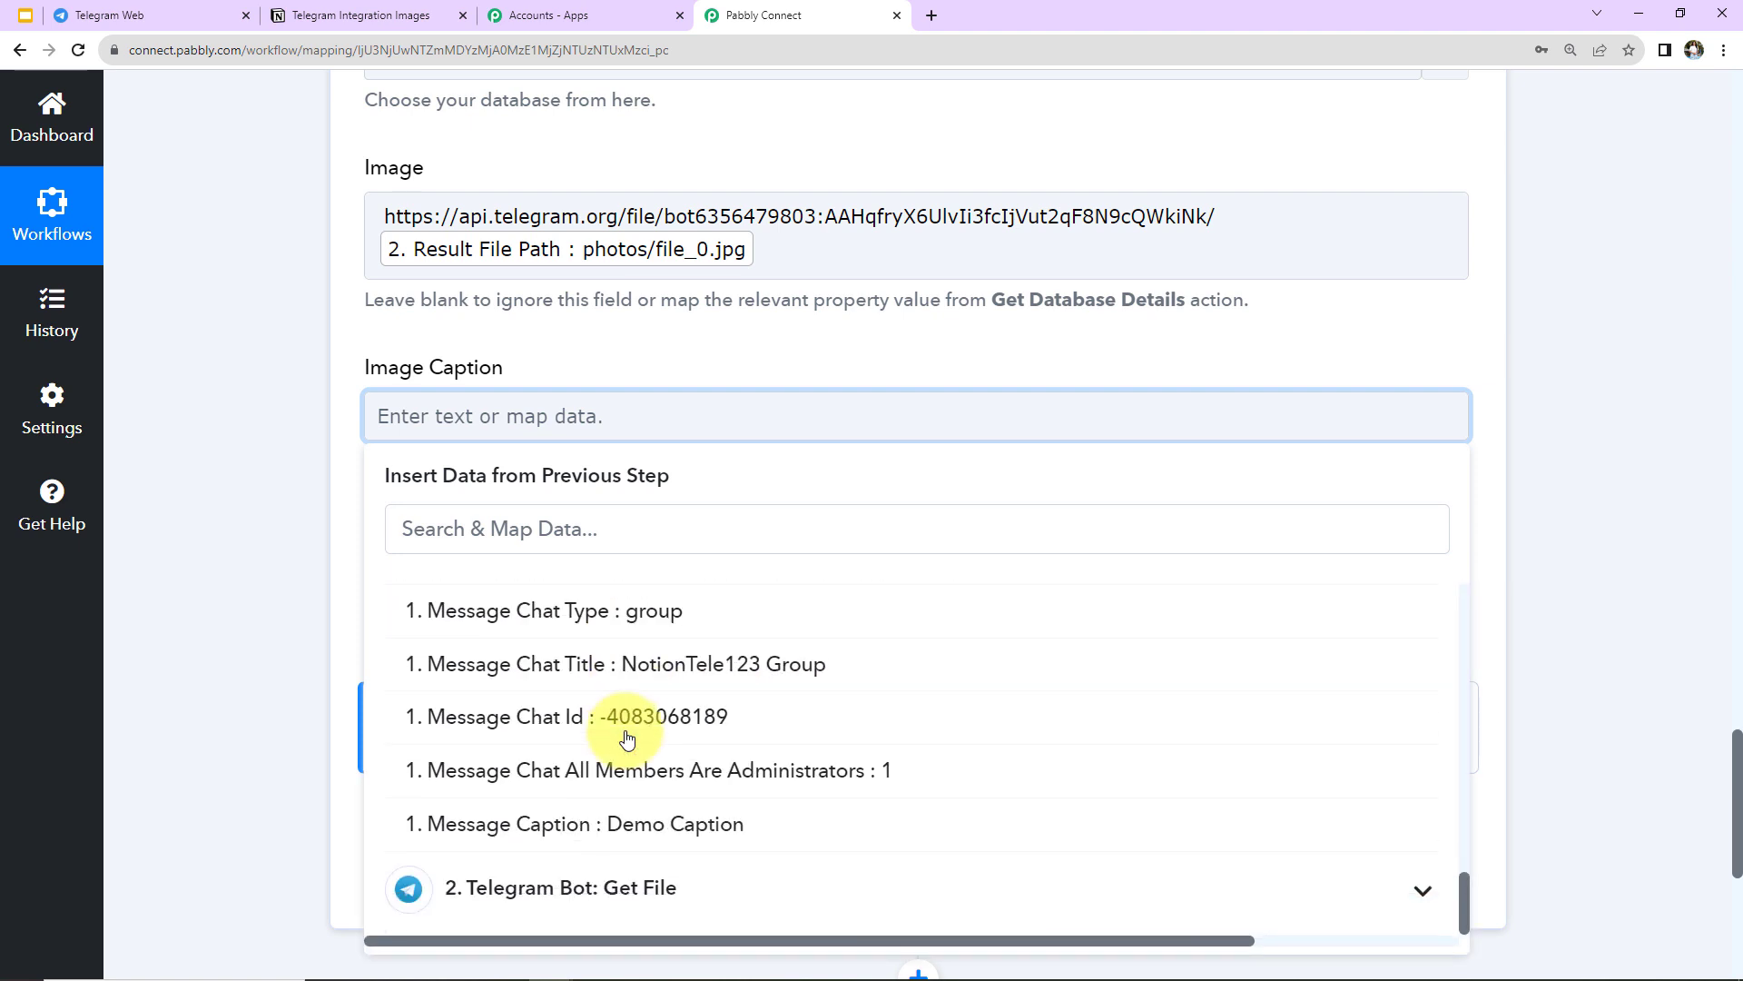
pyautogui.click(607, 823)
pyautogui.click(201, 585)
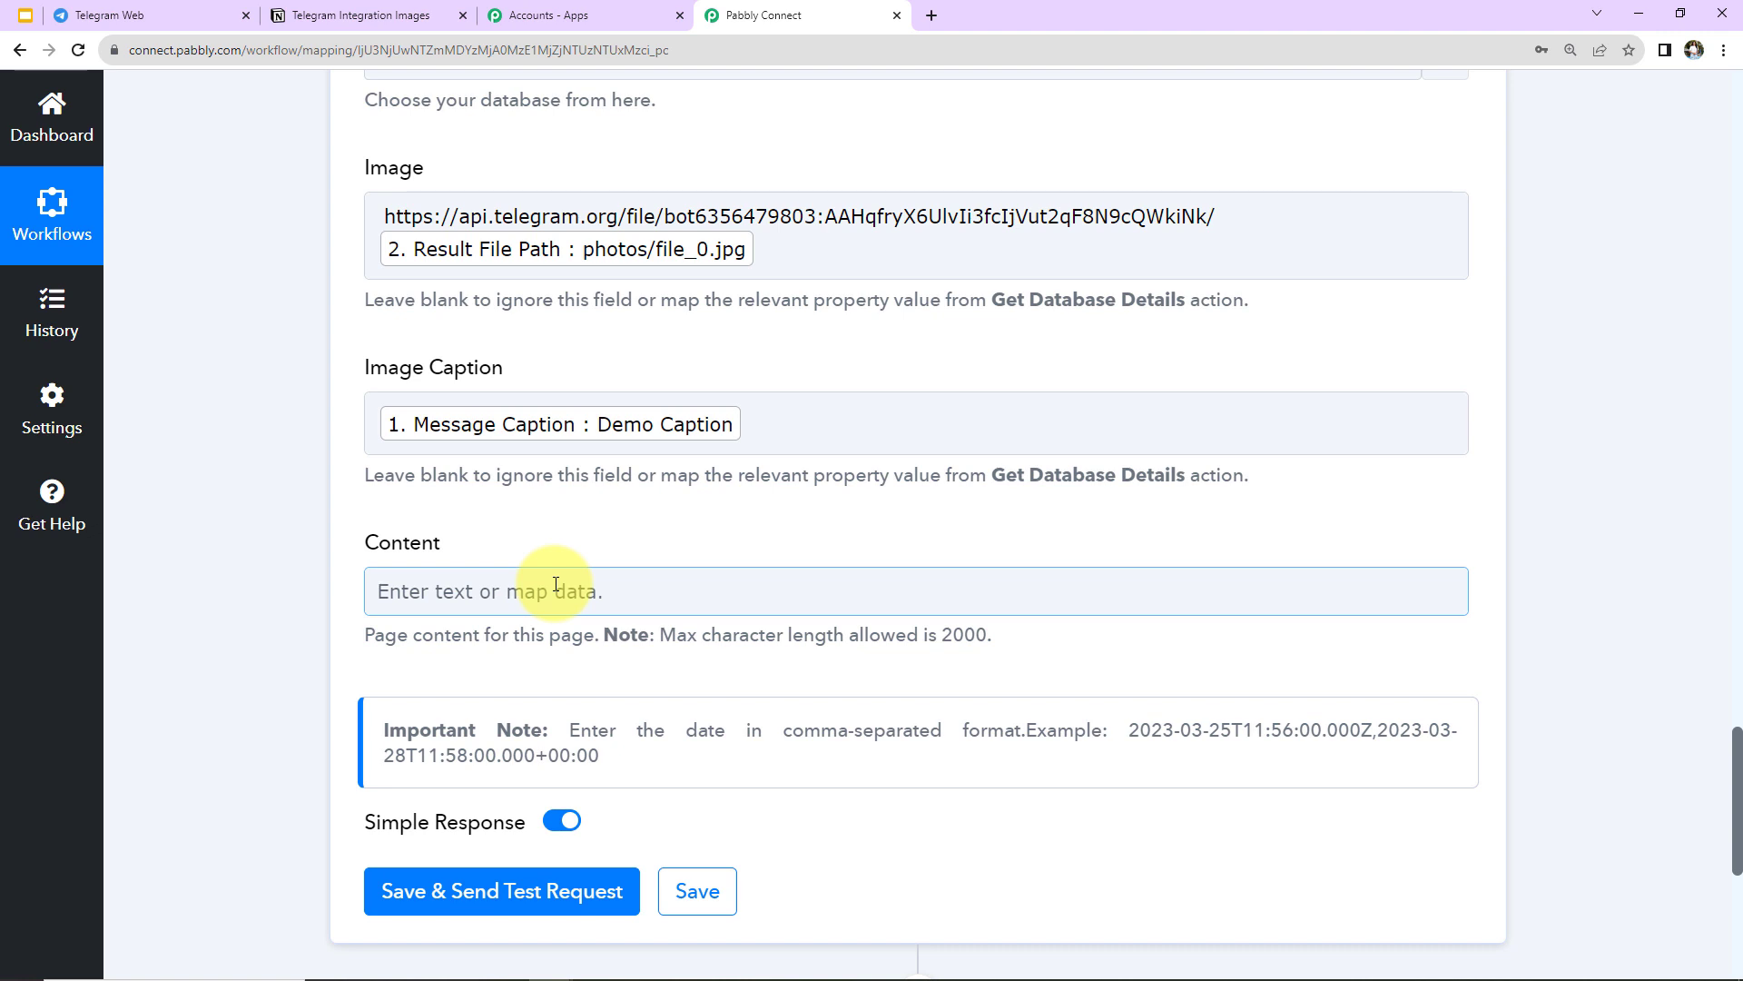
# Step: Save the Notion action with a test request, leaving Content blank, and review the response received
pyautogui.scroll(-3, 558, 581)
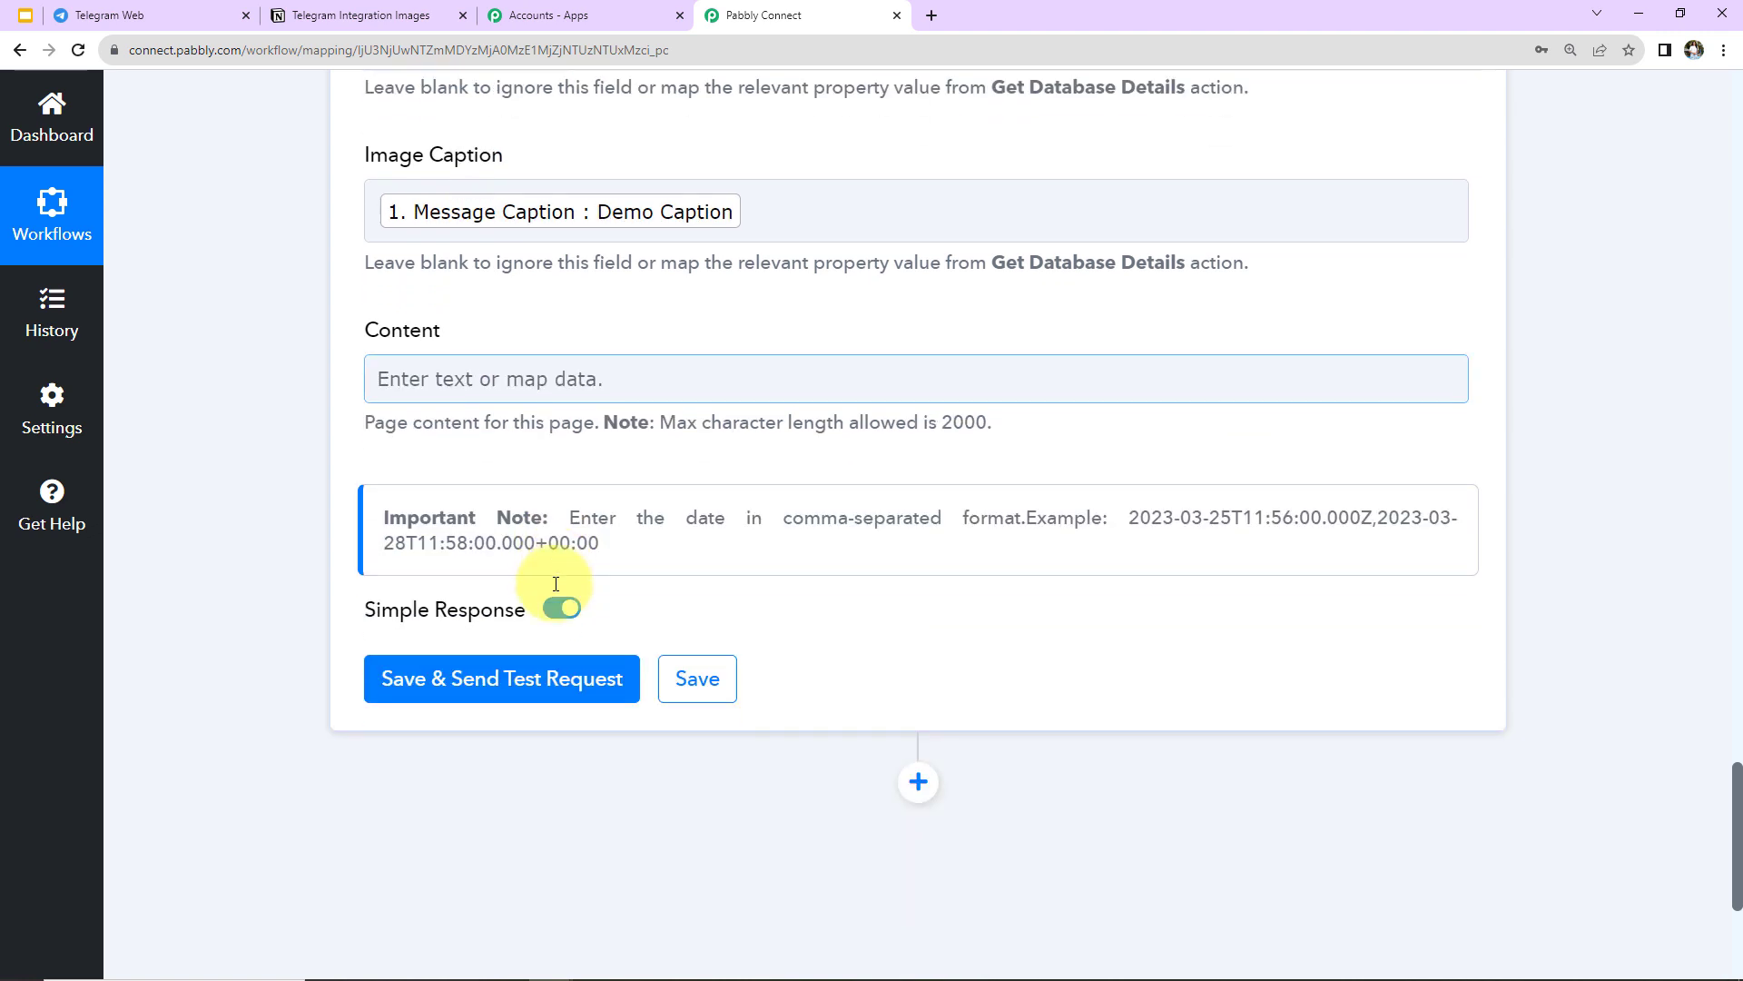
pyautogui.click(400, 698)
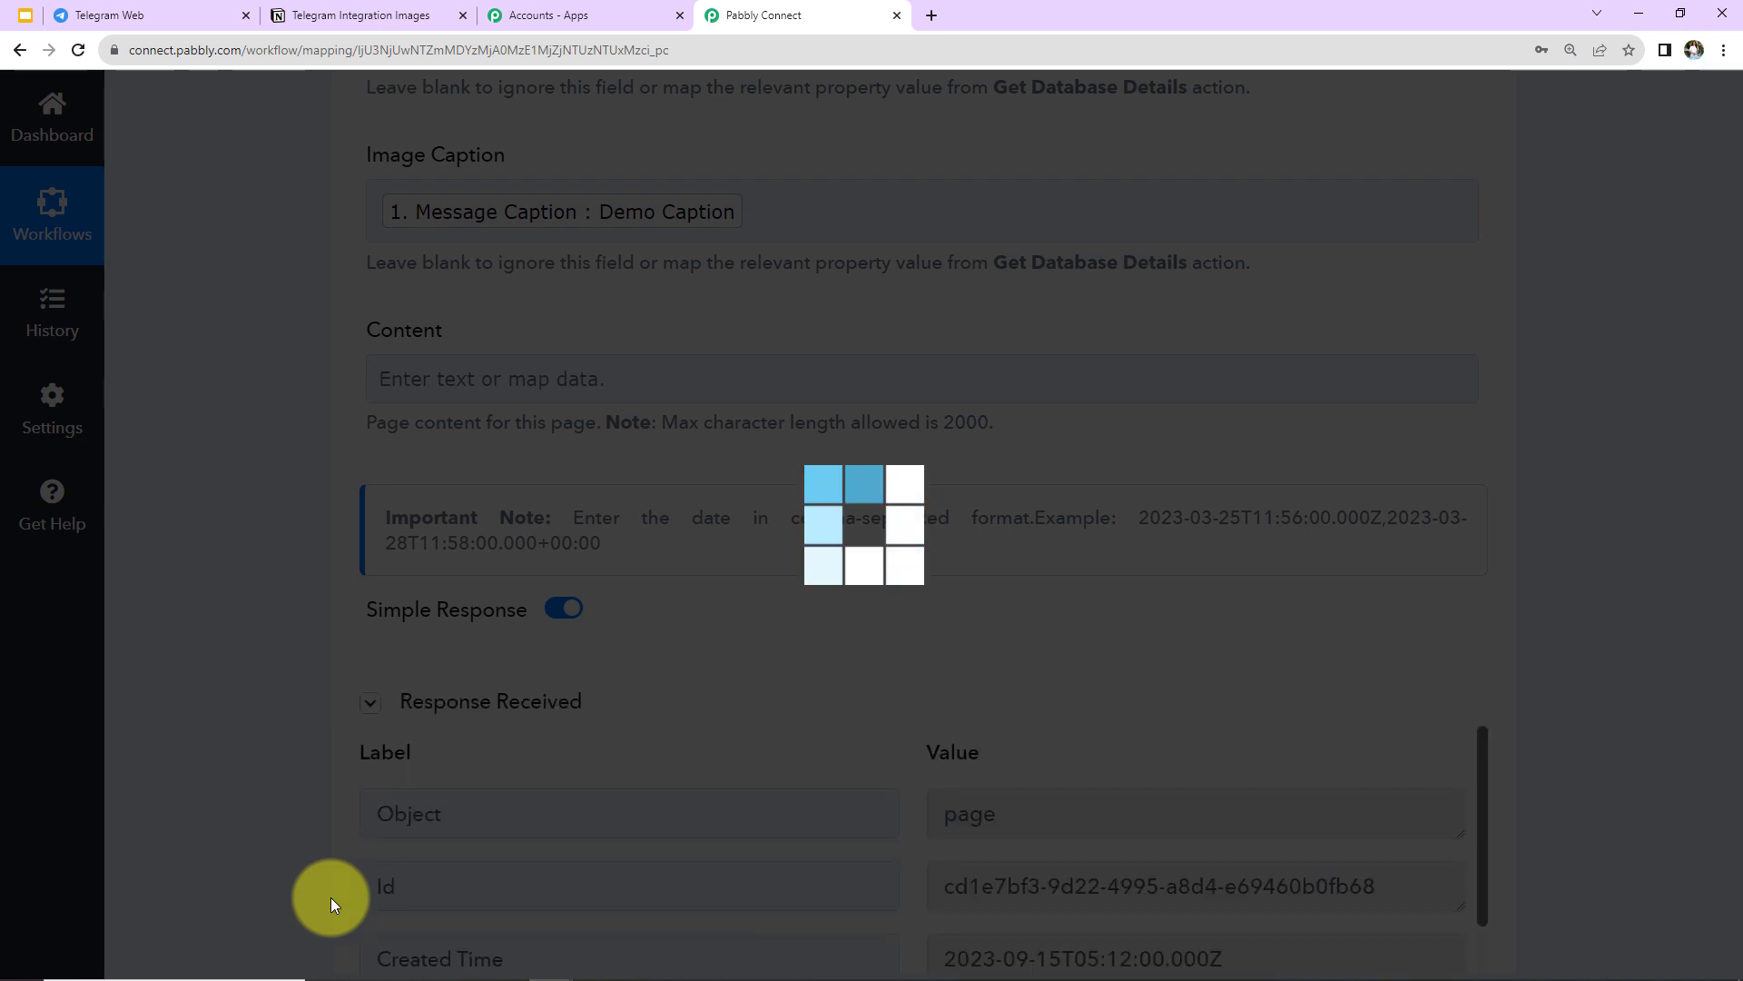
pyautogui.scroll(-3, 275, 723)
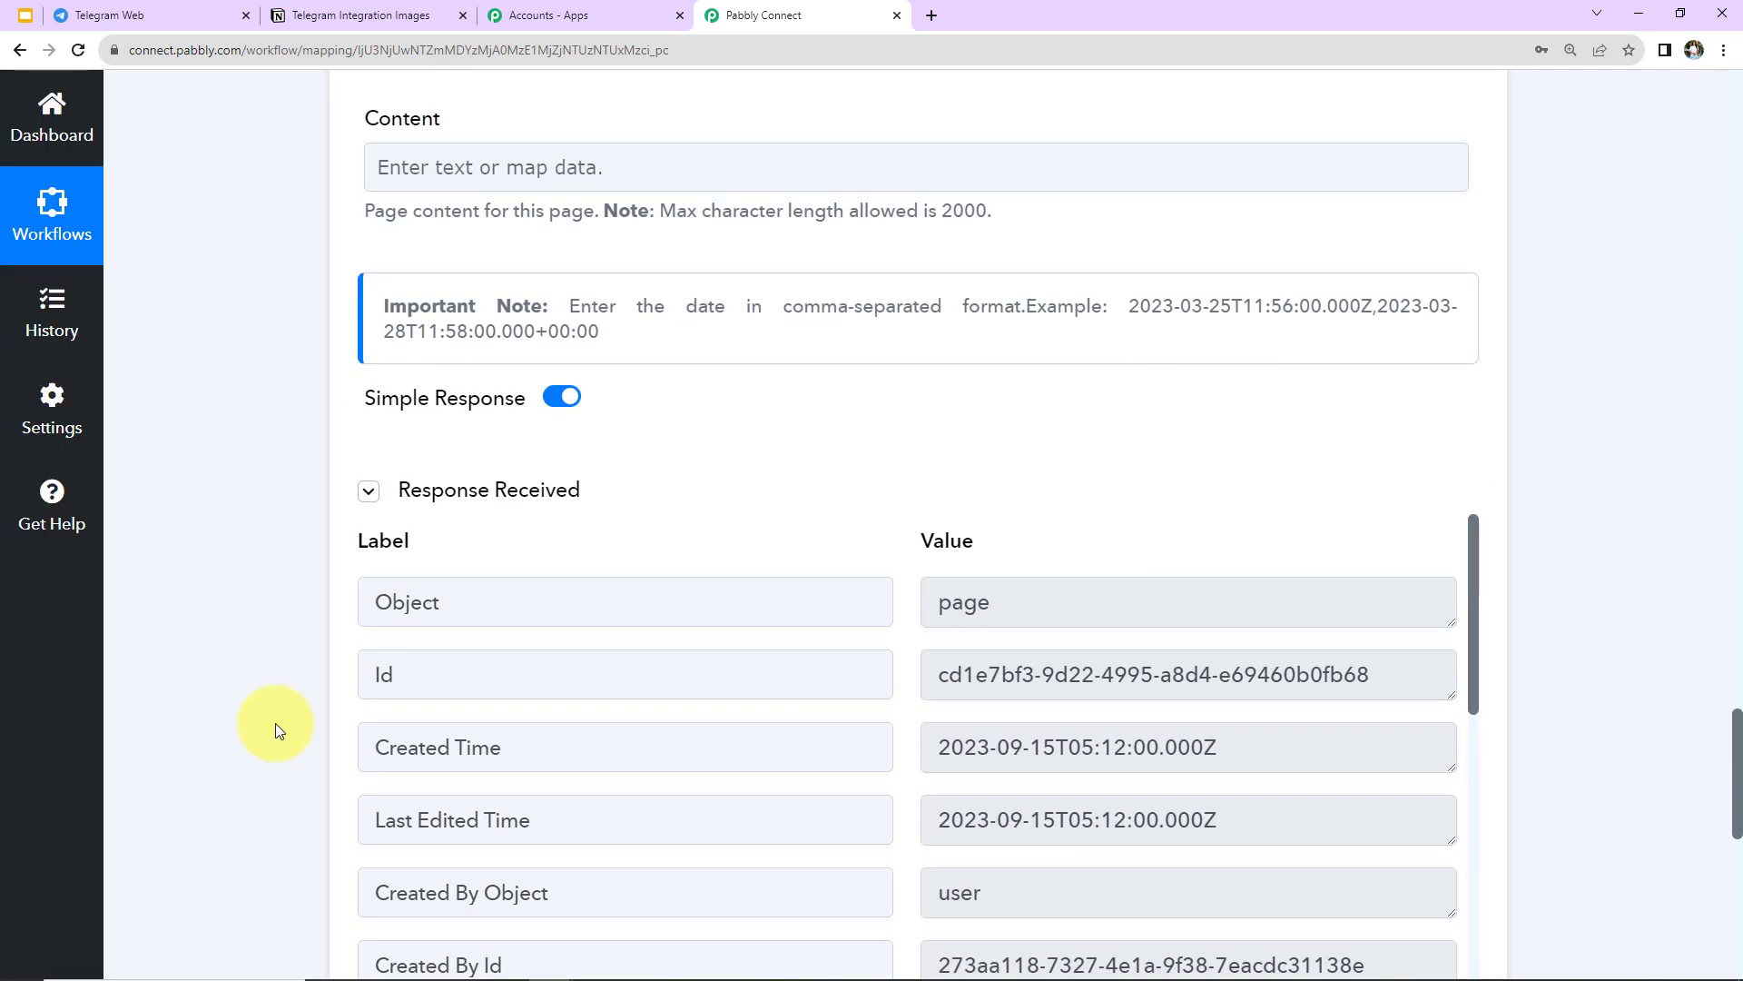
pyautogui.scroll(-5, 275, 723)
pyautogui.scroll(5, 275, 723)
# Step: Check the new row in Notion's Telegram Integration Images table and view the picture behind its Image link
pyautogui.click(302, 29)
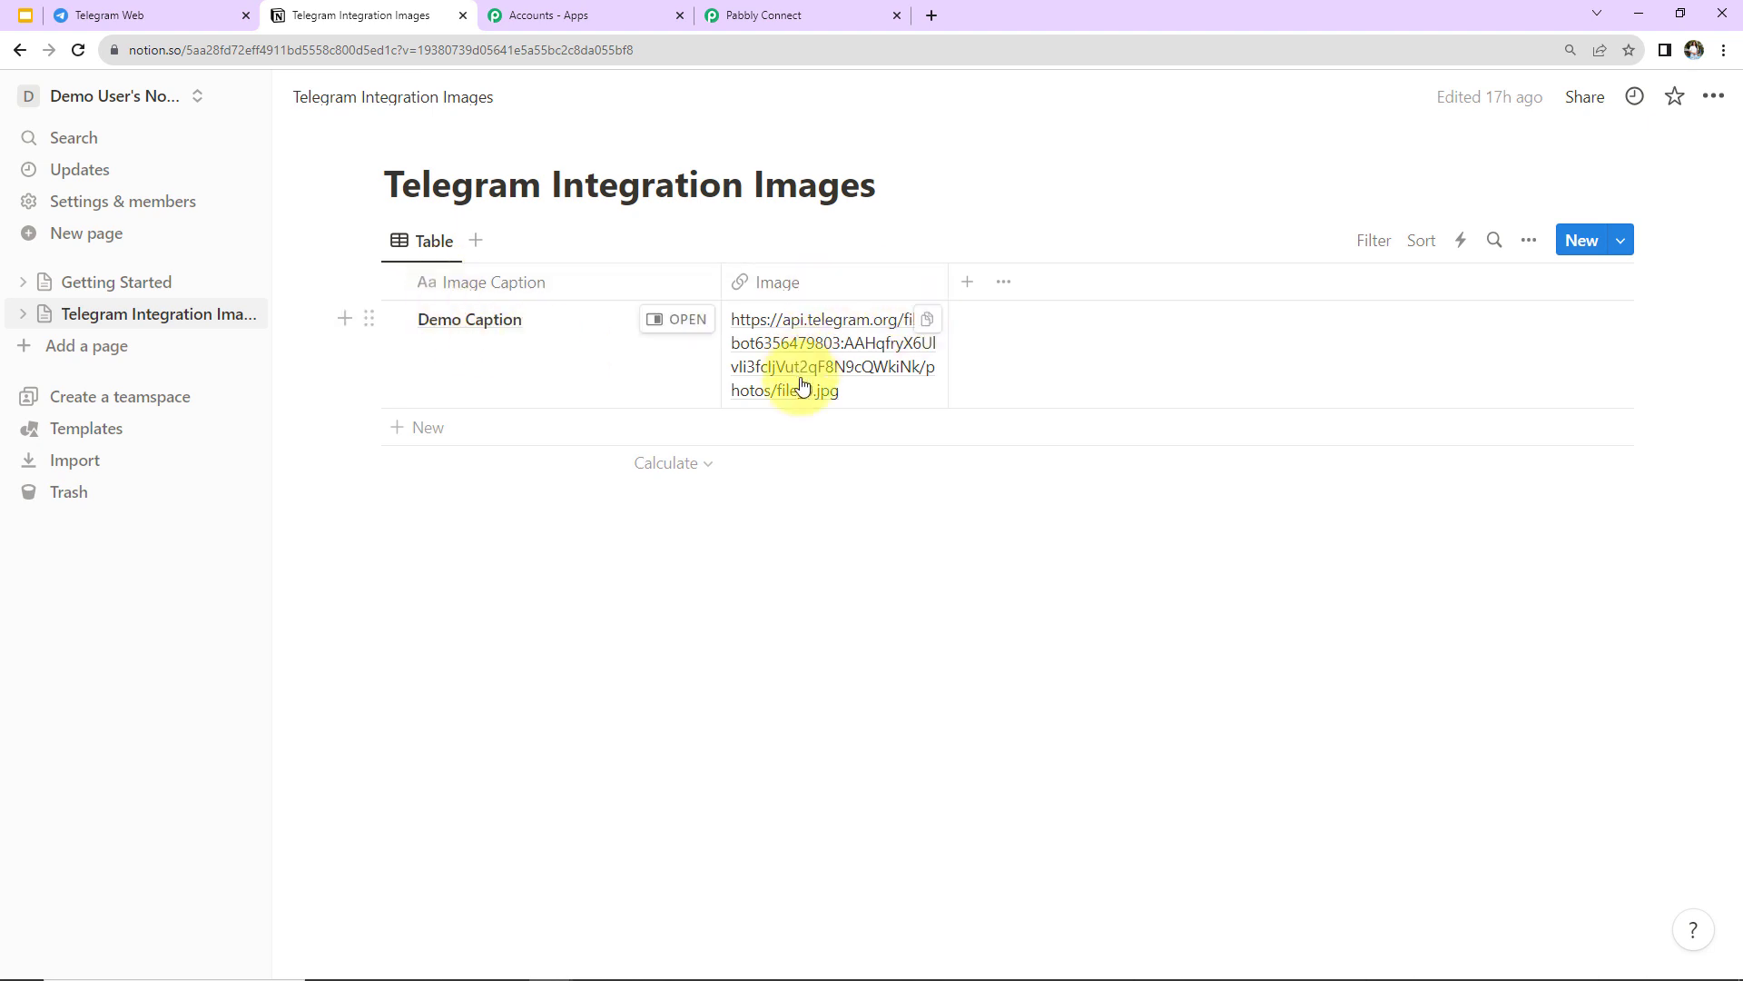
pyautogui.click(796, 347)
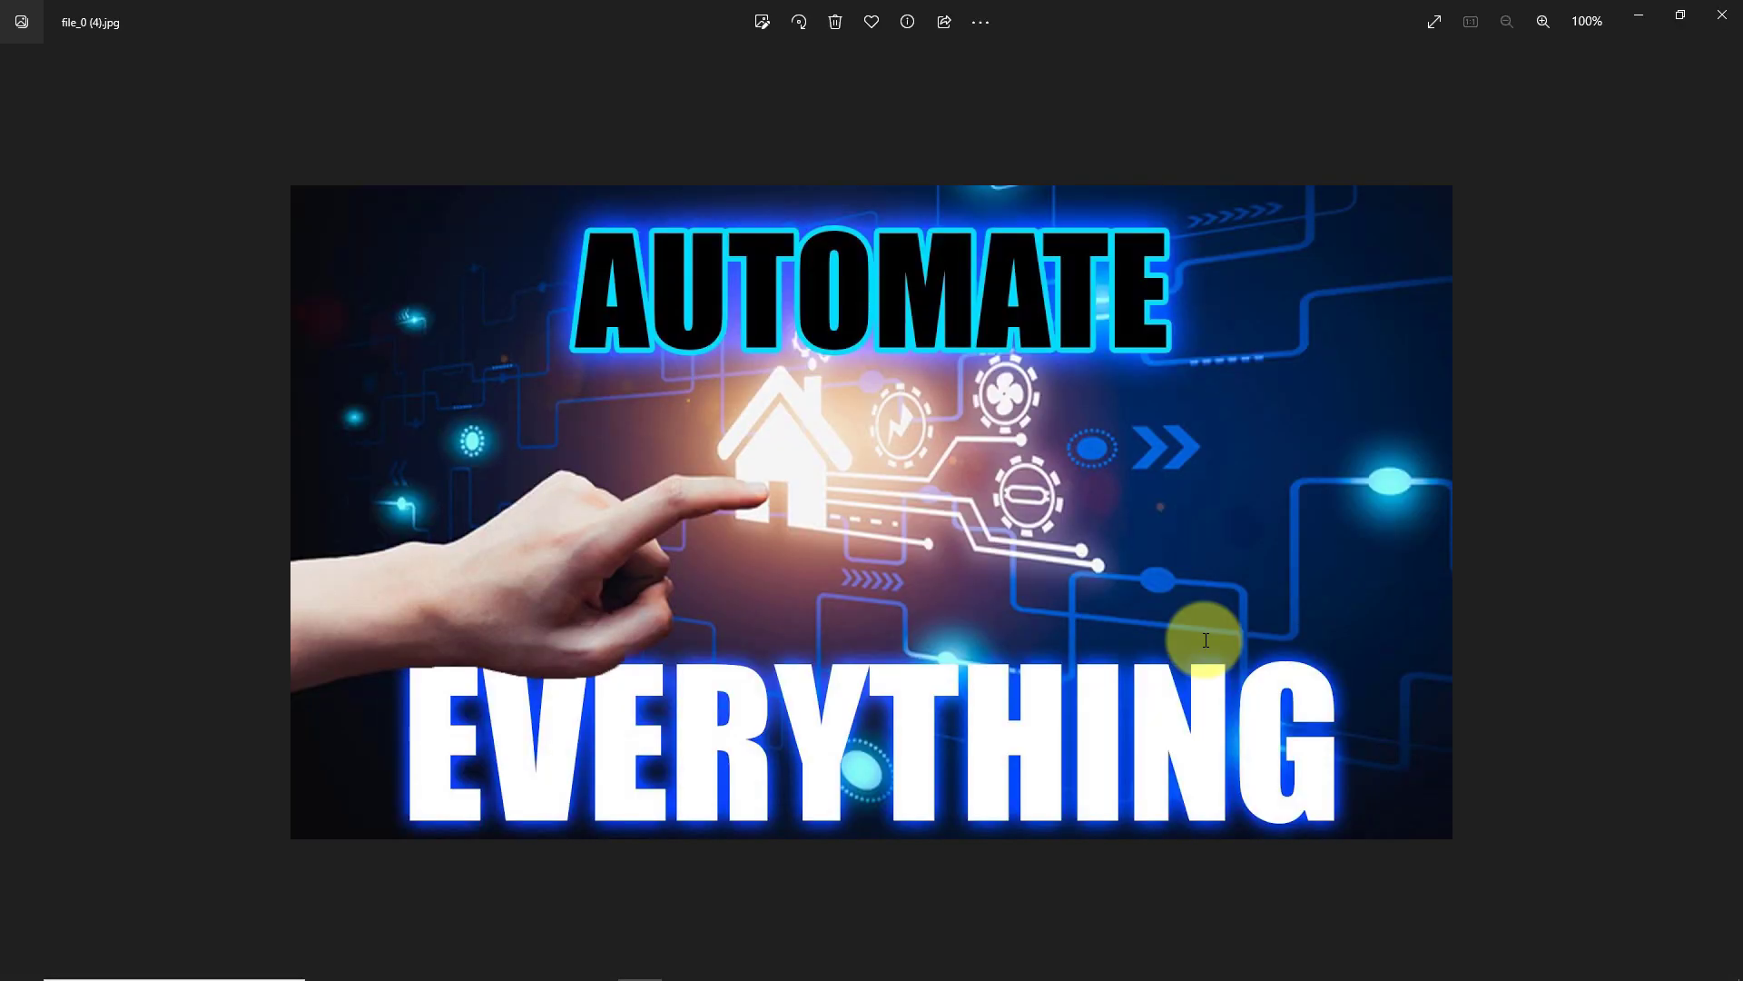
pyautogui.click(1724, 15)
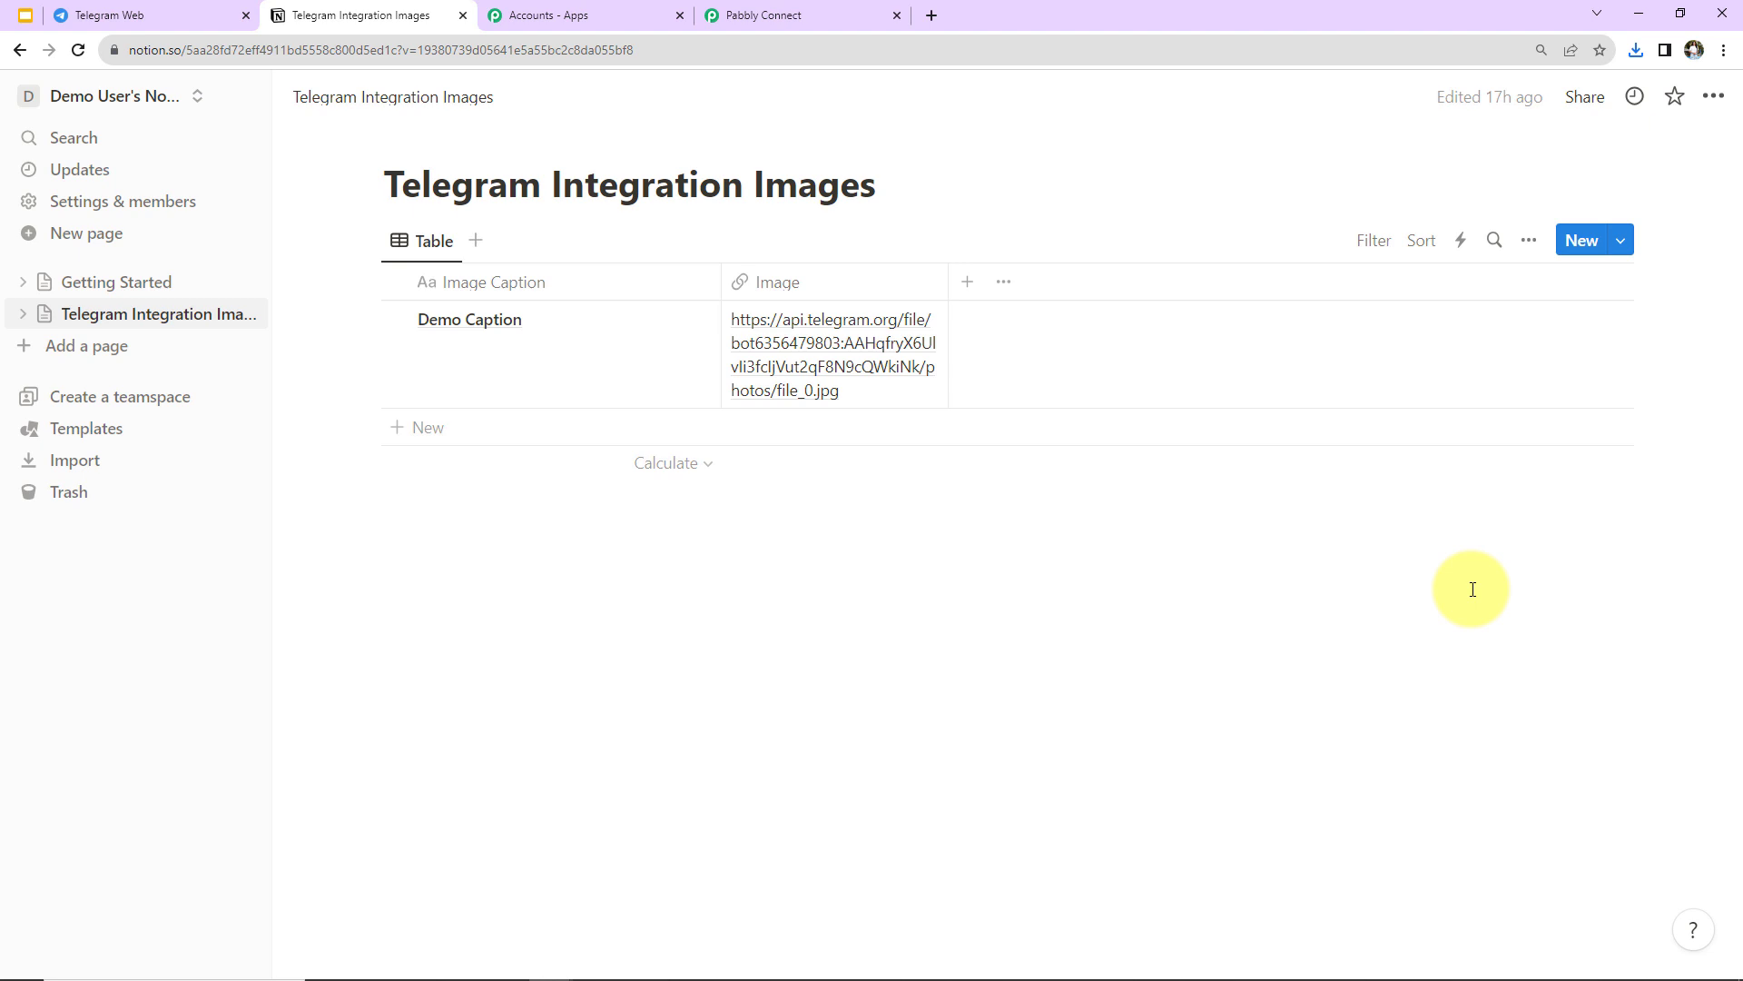
# Step: Send the CRM picture captioned "Automate your CRM" to NotionTele123 Group in Telegram Web, and check the Telegram Integration Images table in Notion
pyautogui.click(132, 16)
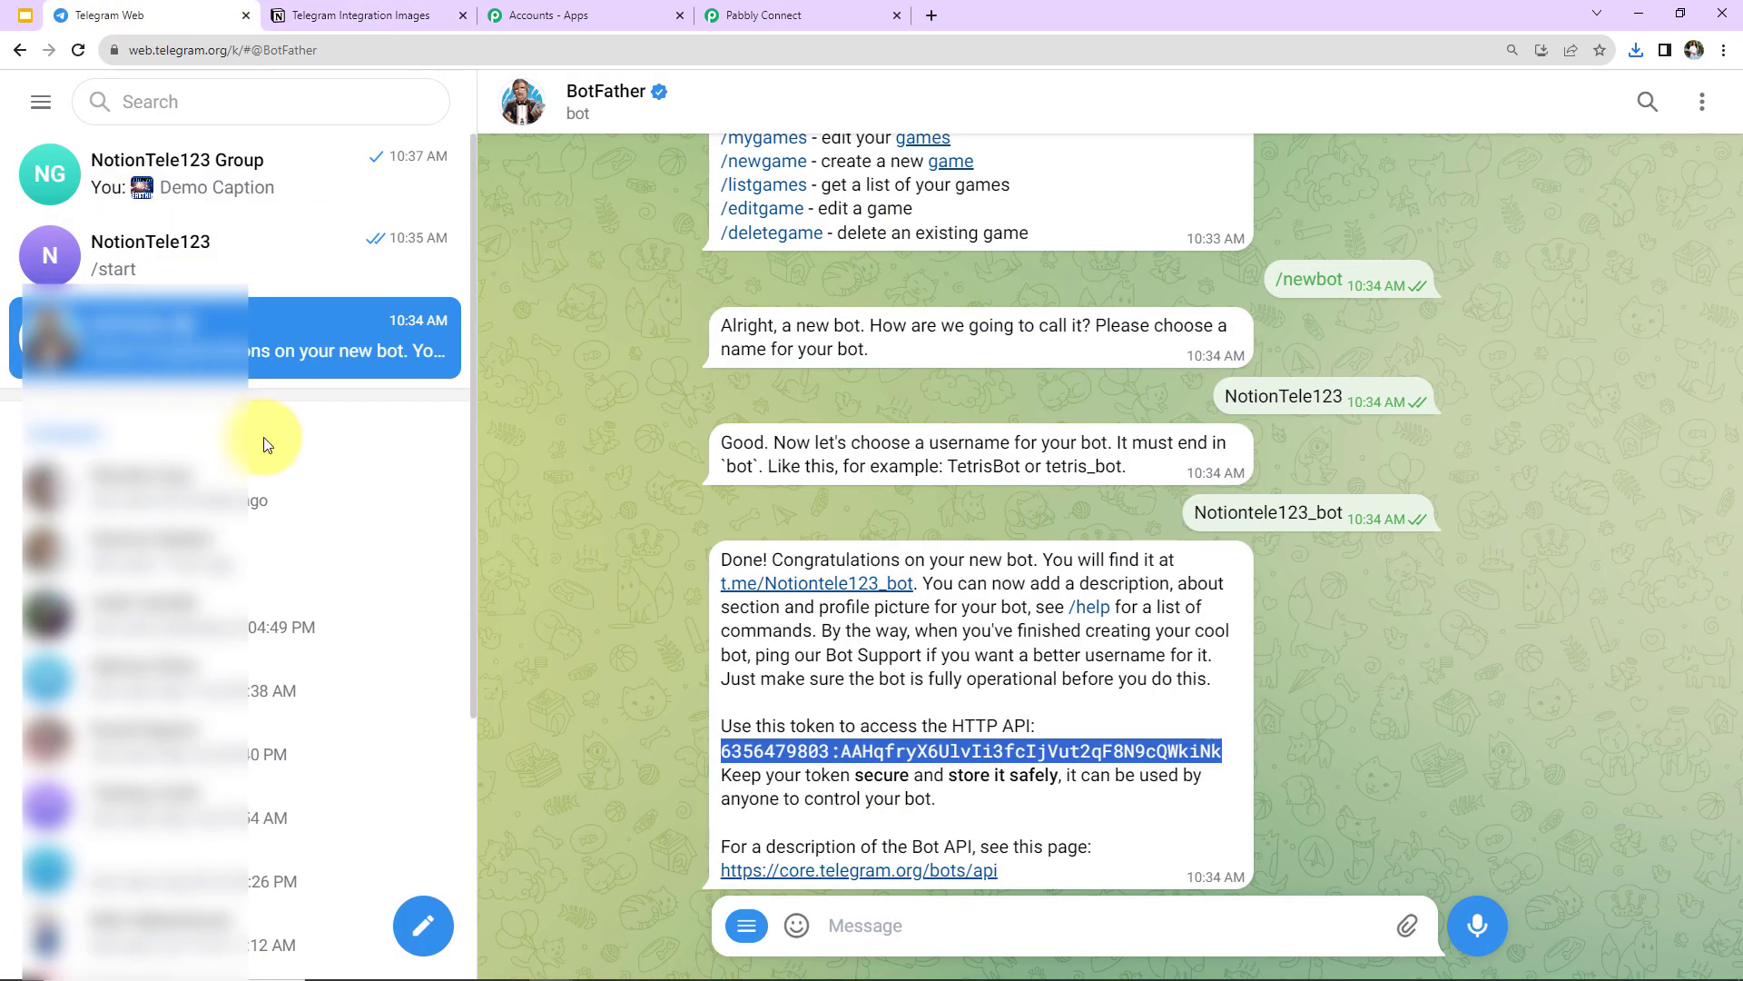
pyautogui.click(272, 172)
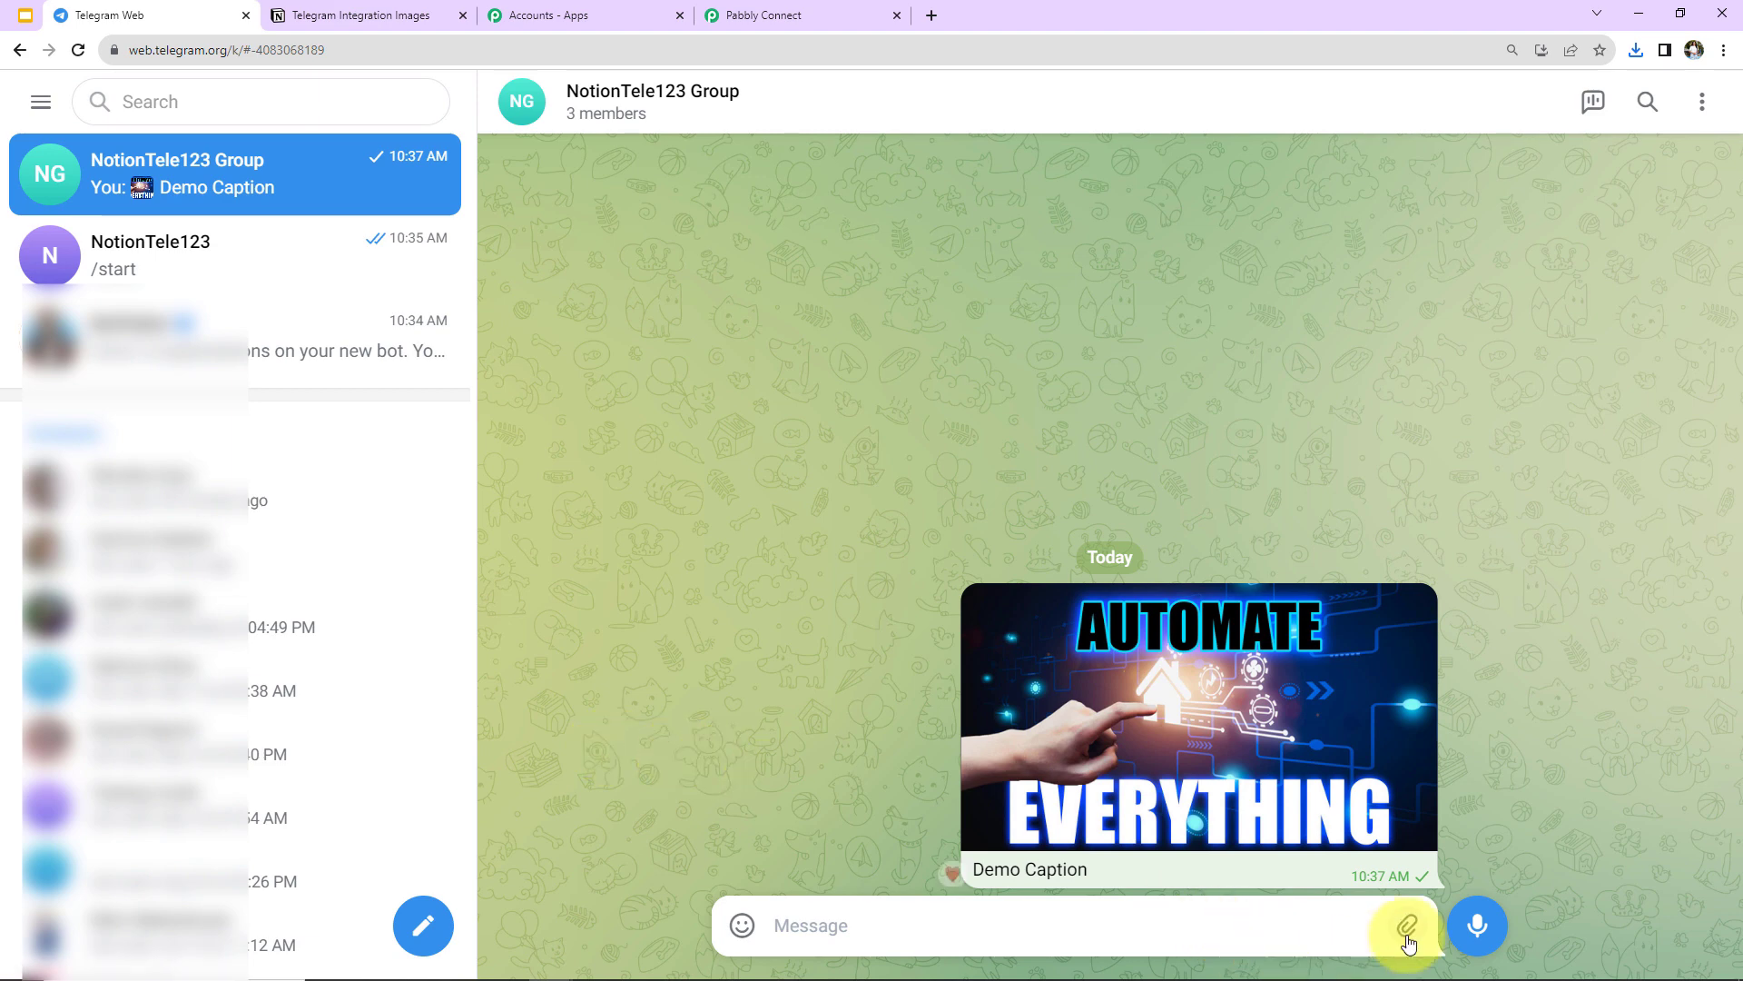
pyautogui.moveTo(1407, 928)
pyautogui.click(1324, 791)
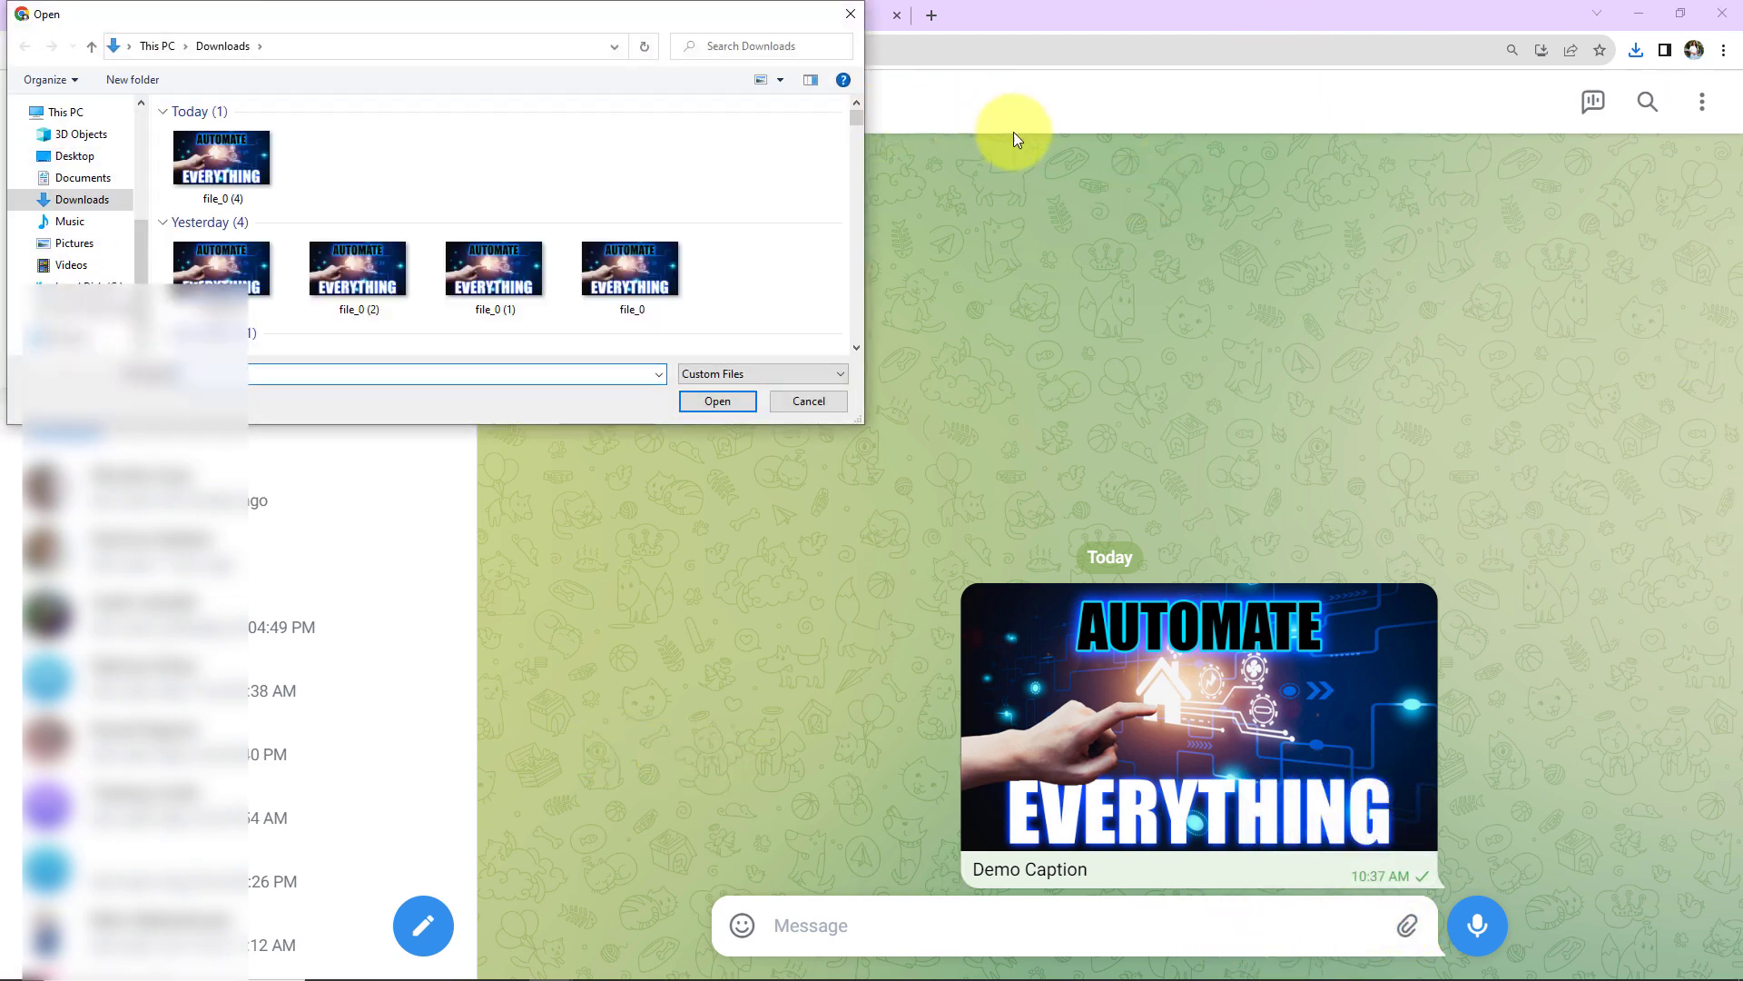
pyautogui.scroll(-5, 378, 272)
pyautogui.click(359, 286)
pyautogui.click(712, 401)
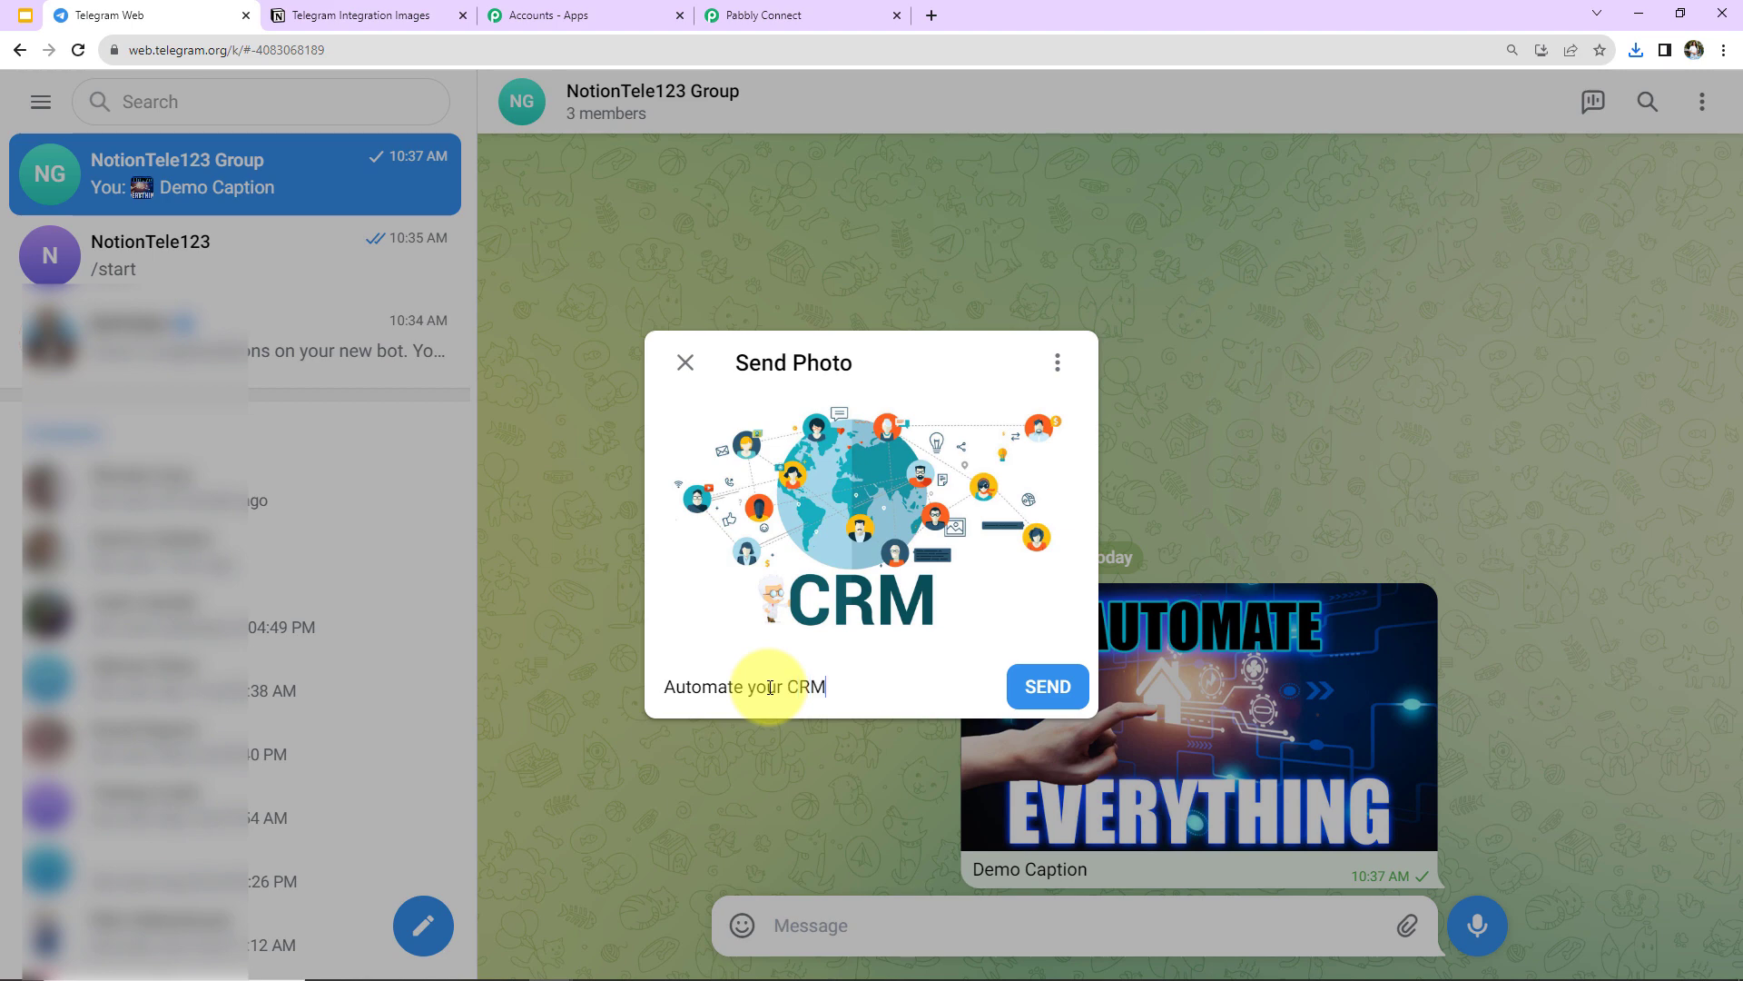
pyautogui.click(1026, 688)
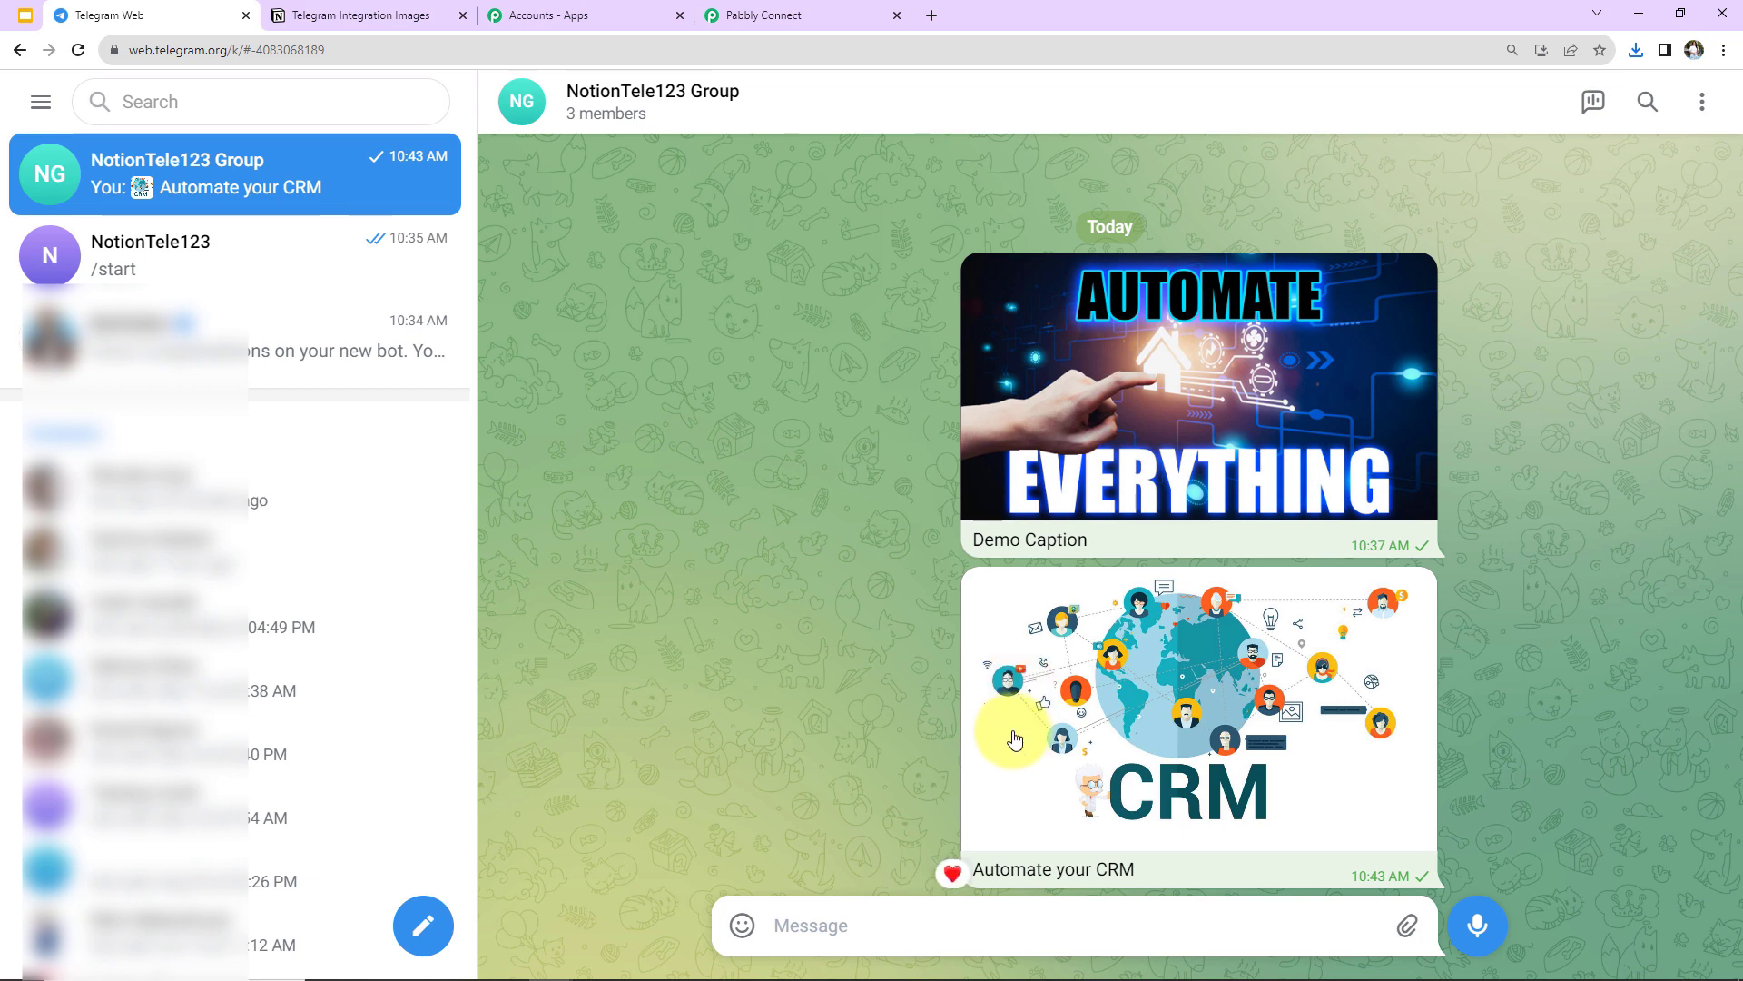
pyautogui.click(375, 20)
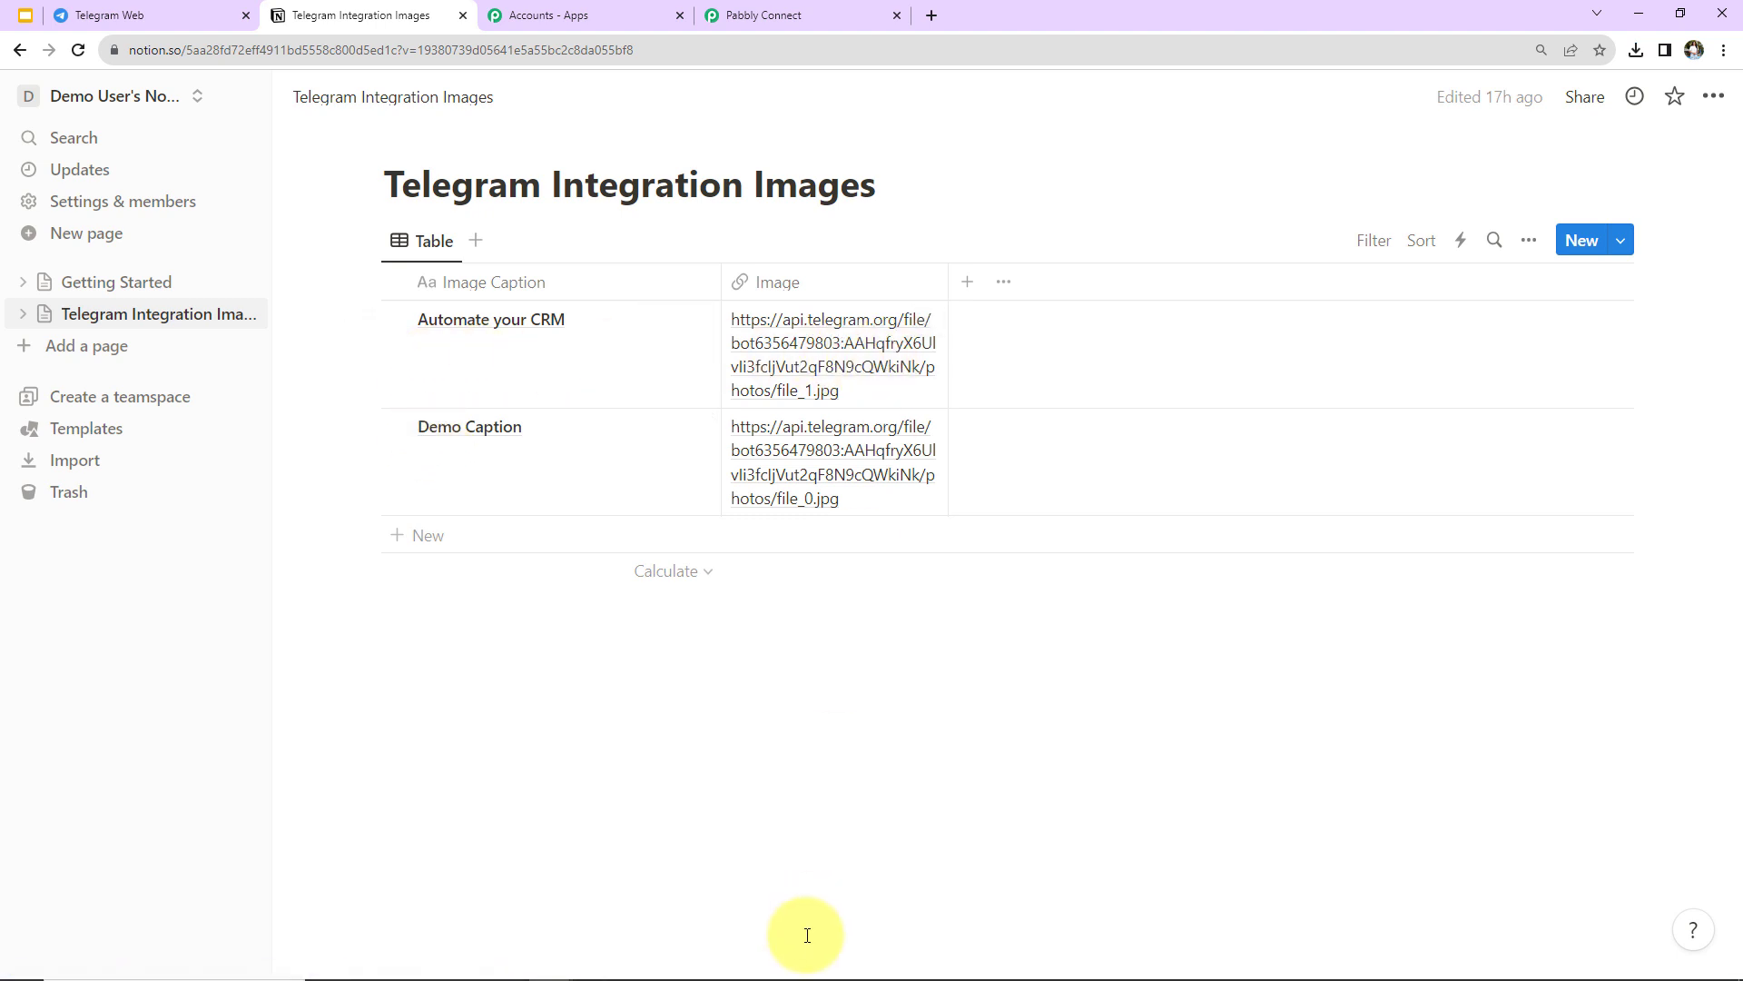
# Step: Collapse the trigger, Get File and Notion steps in the Pabbly Connect workflow to review its overall structure
pyautogui.click(816, 25)
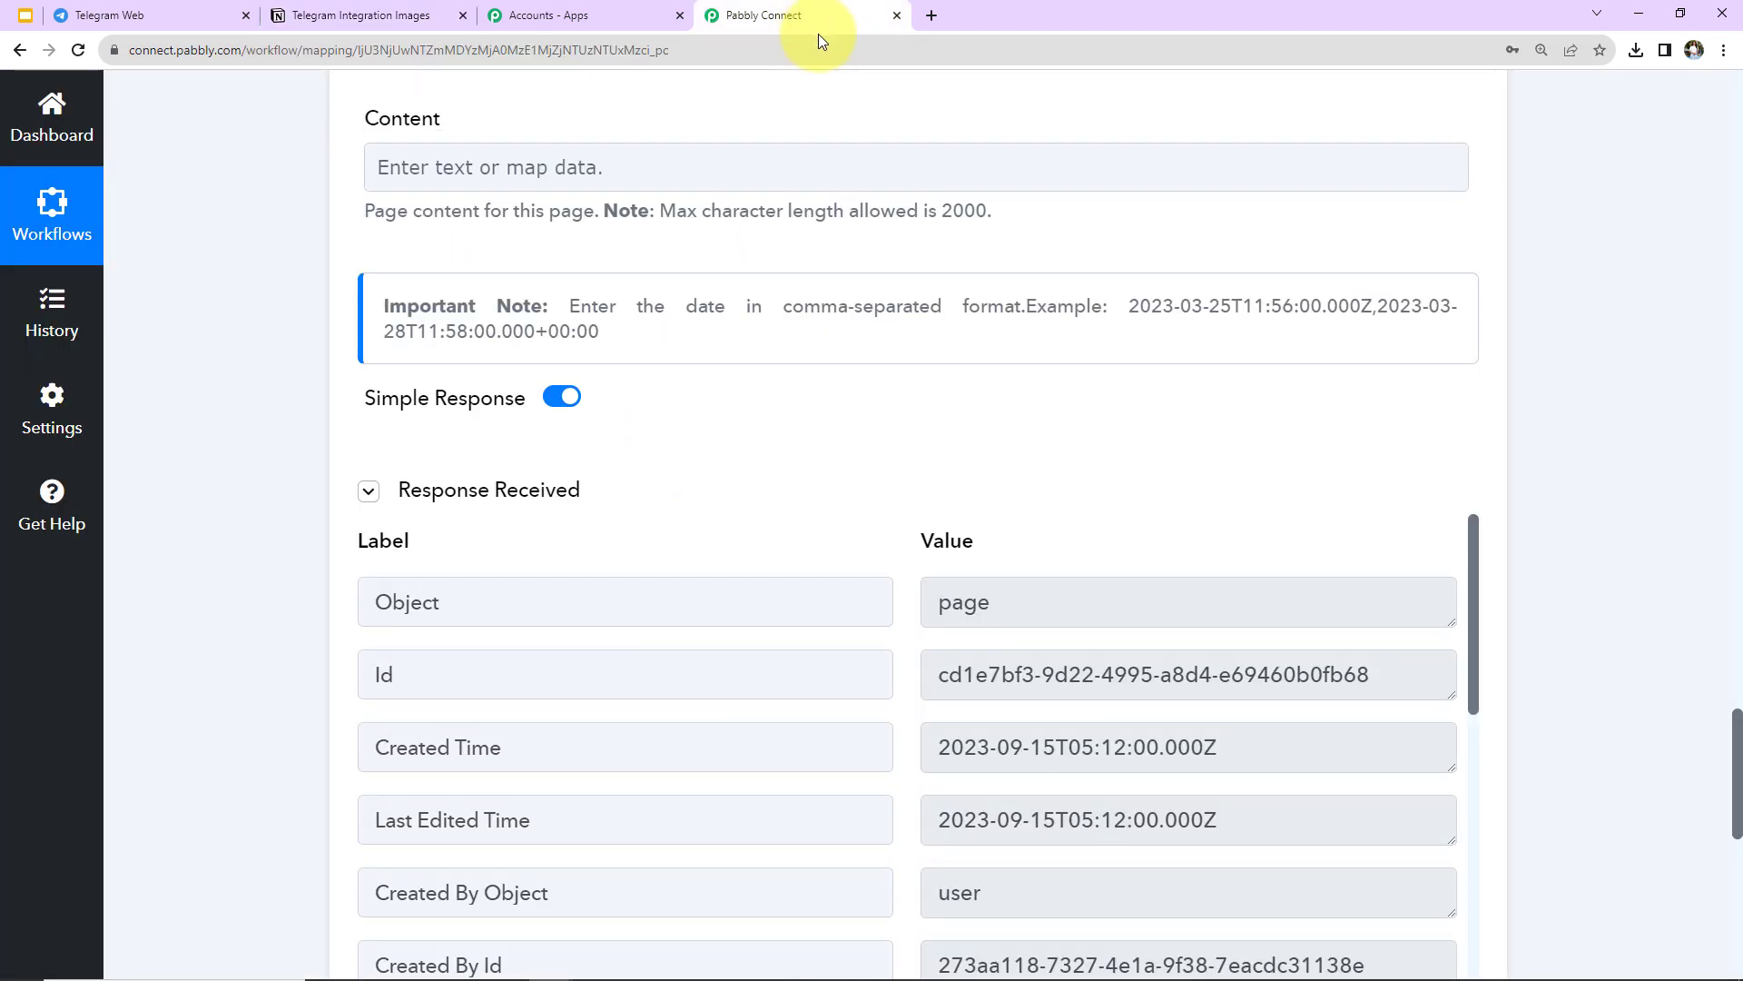
pyautogui.scroll(20, 1554, 443)
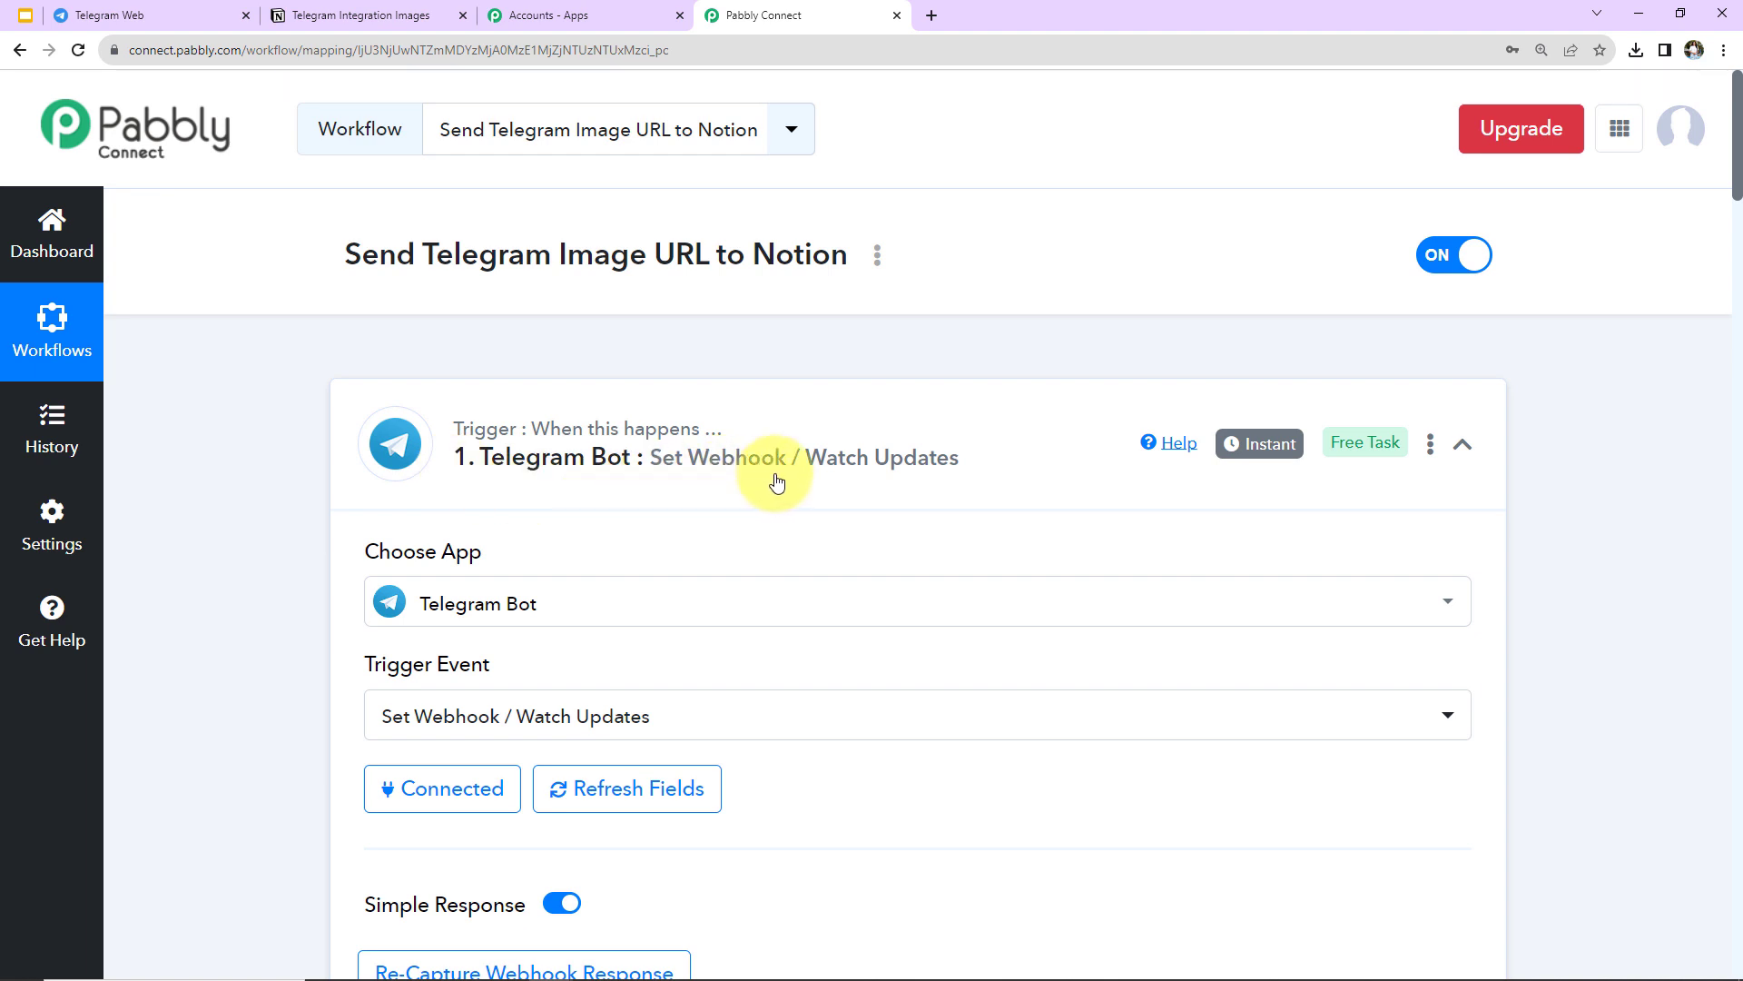
pyautogui.click(1461, 443)
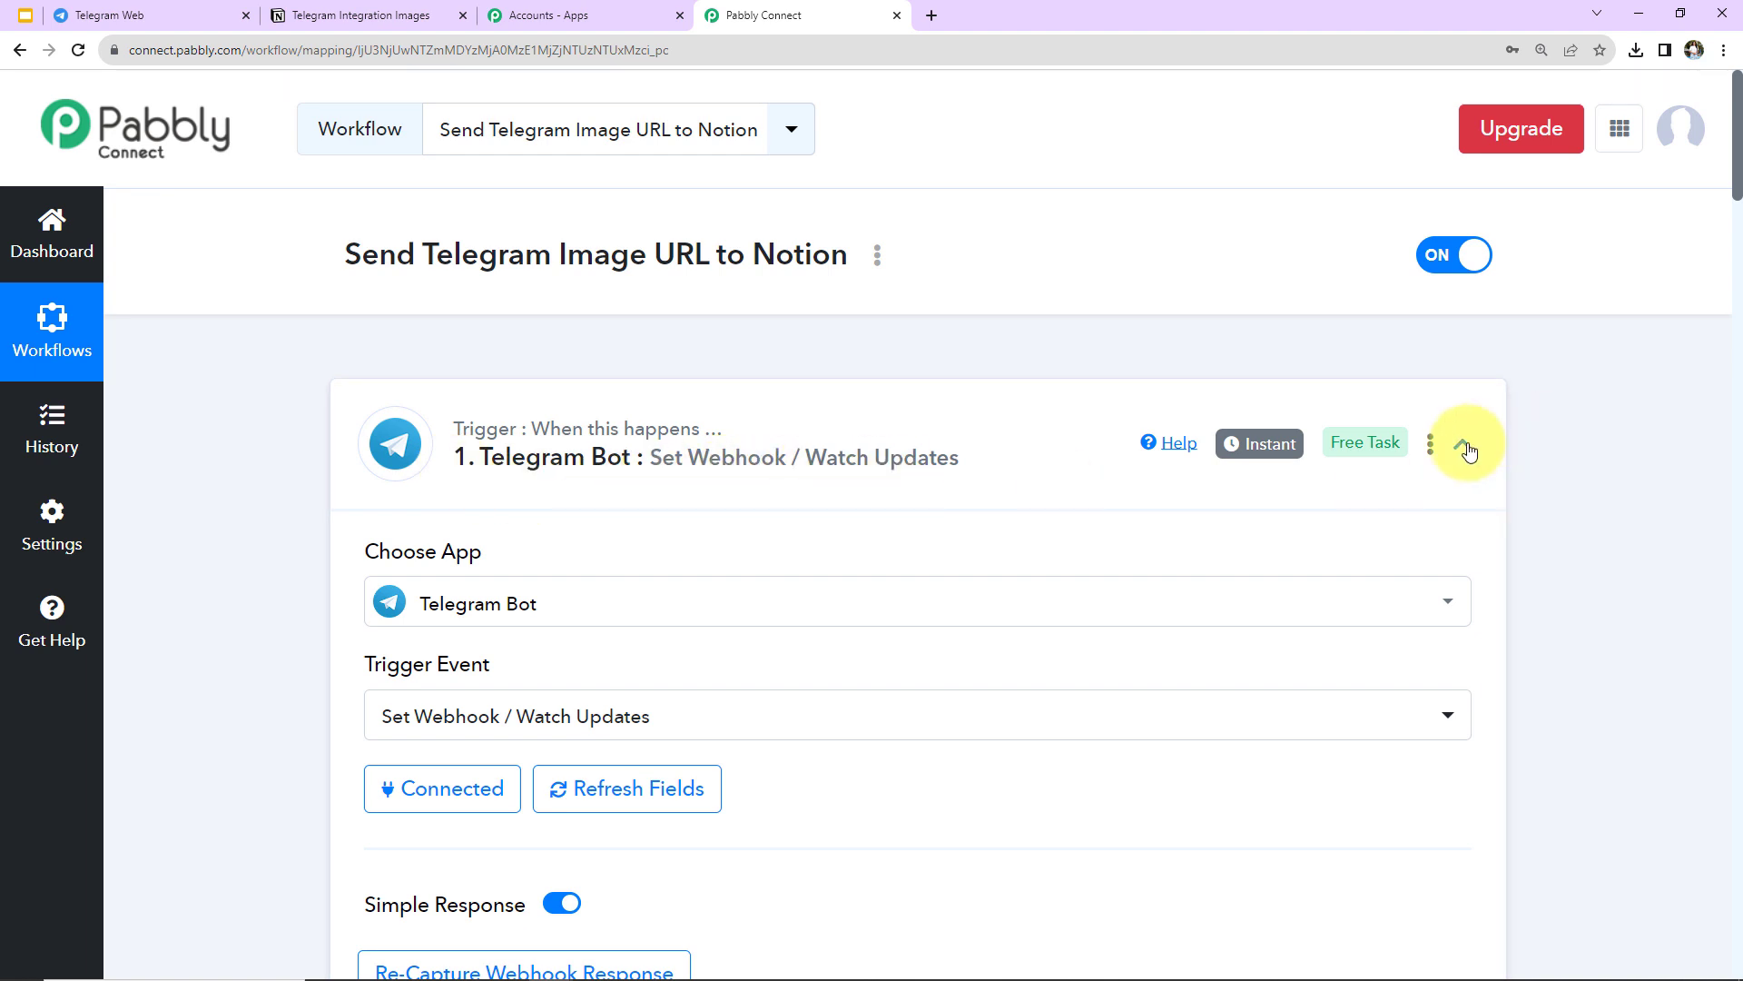
pyautogui.scroll(-2, 1544, 488)
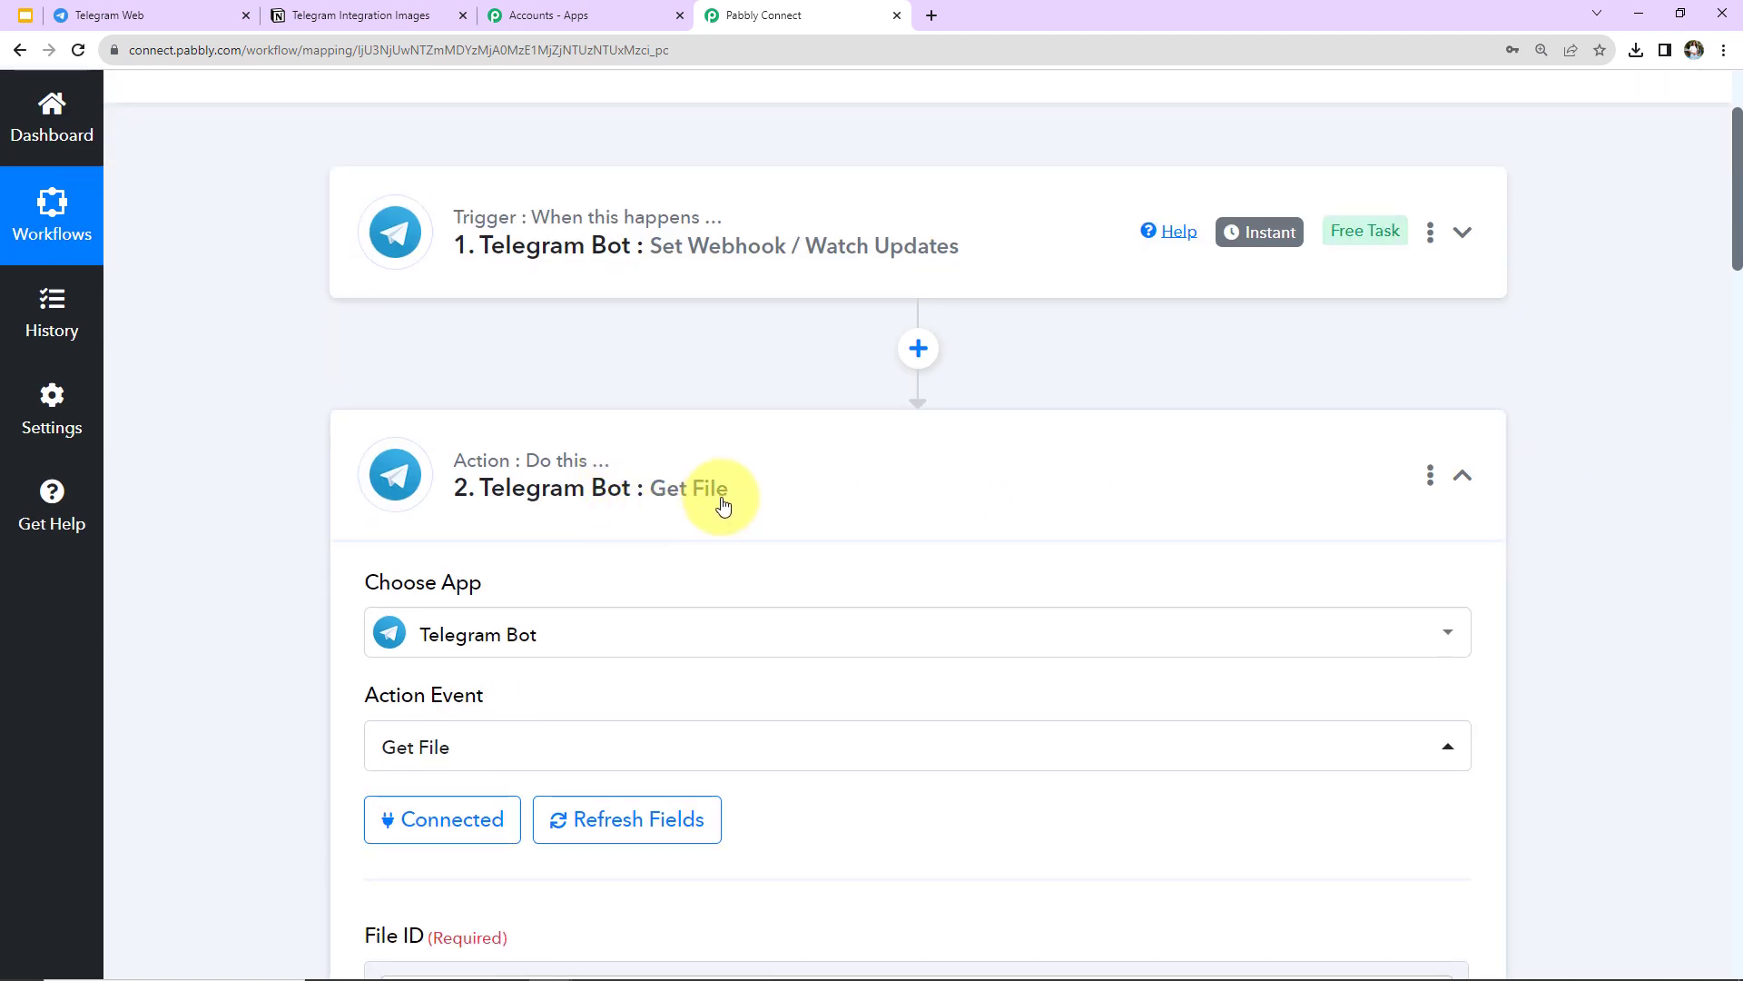
pyautogui.click(1465, 483)
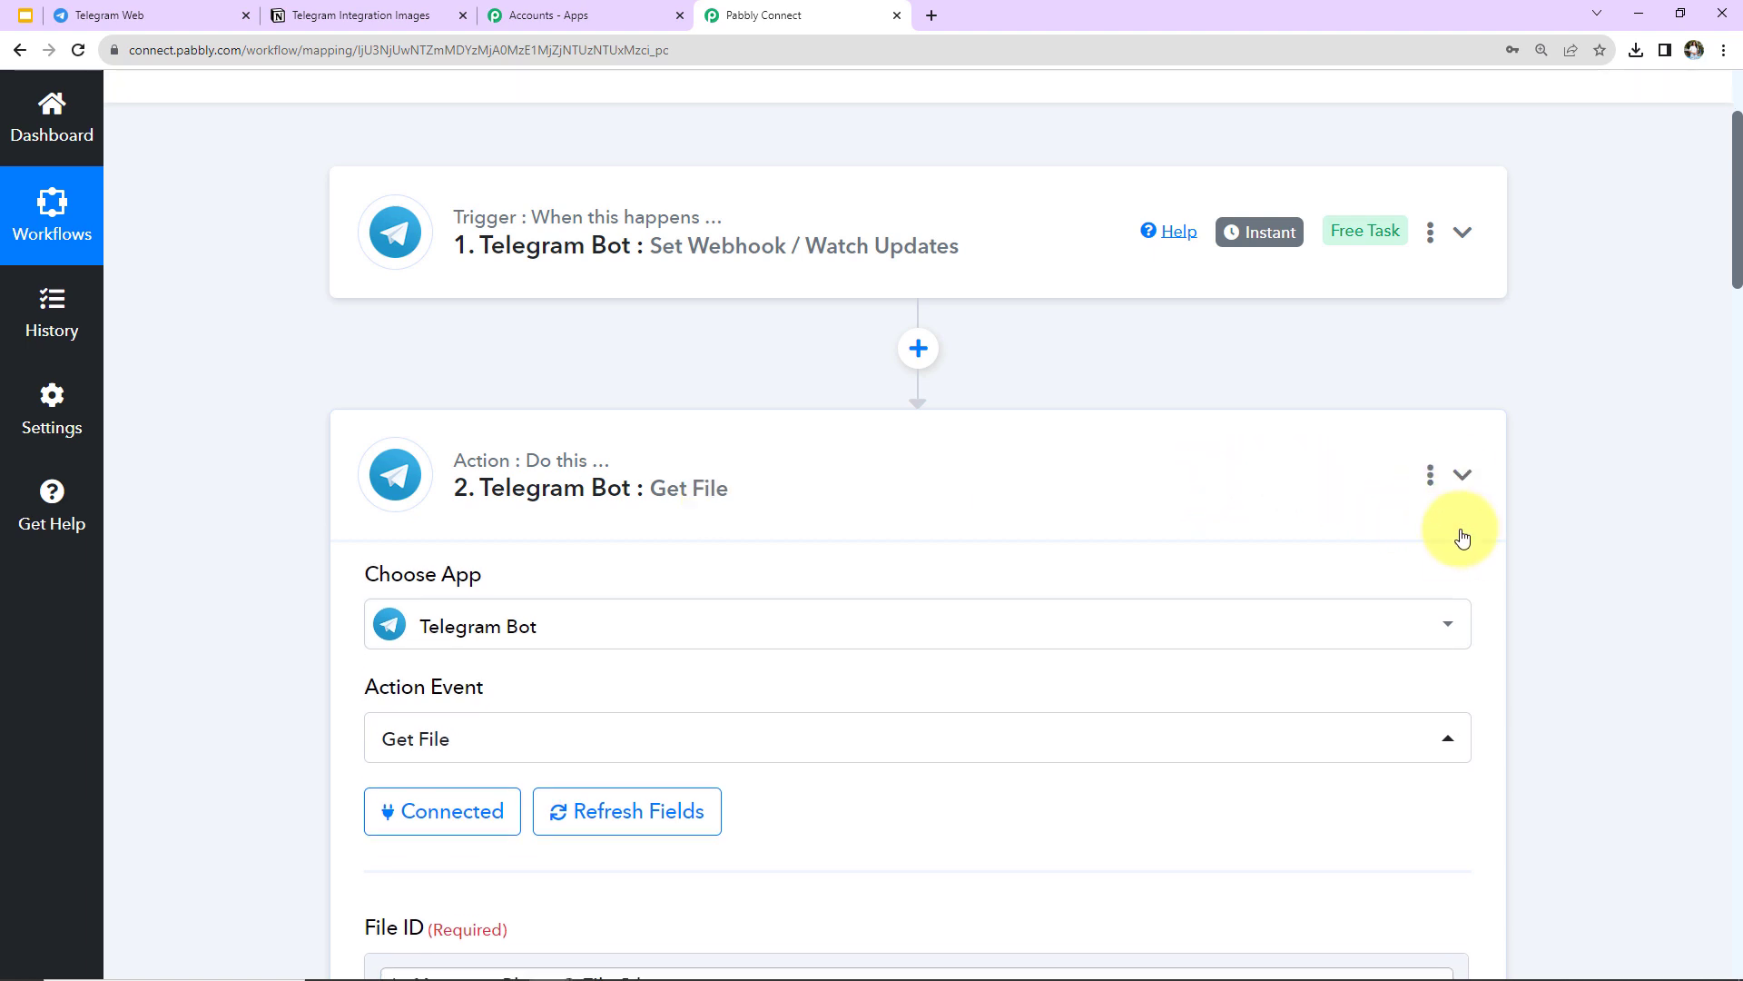
pyautogui.scroll(-5, 1463, 579)
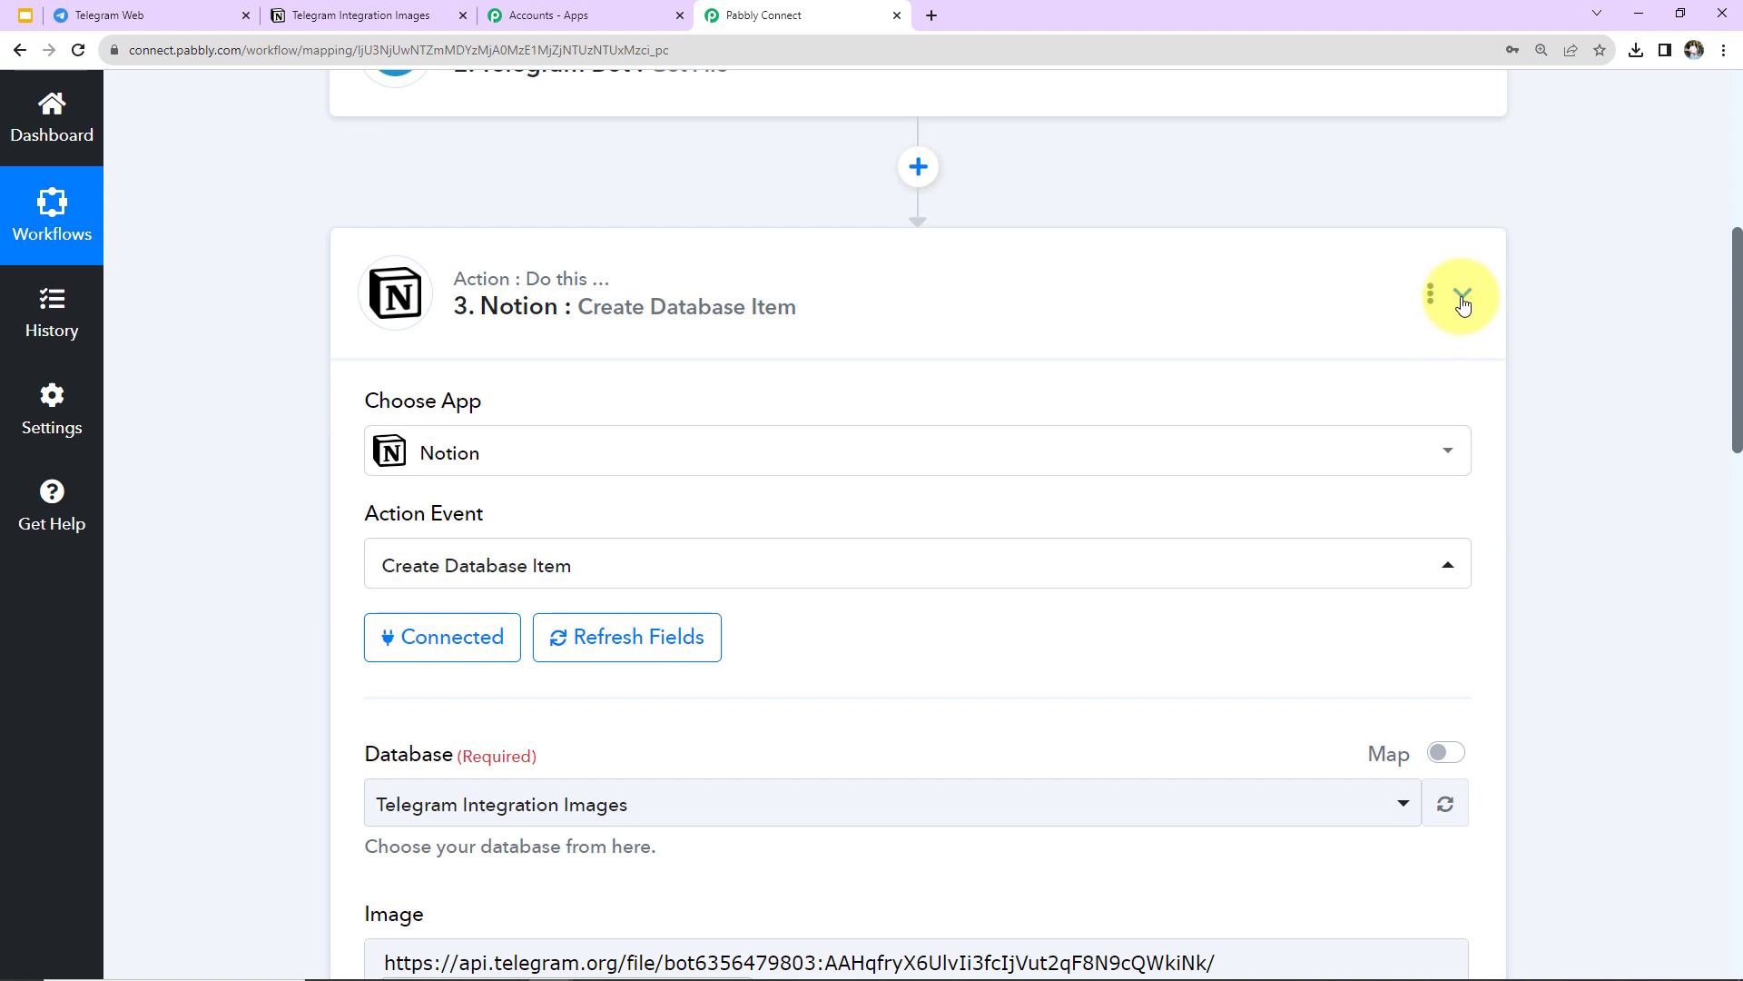
pyautogui.click(1461, 294)
pyautogui.scroll(8, 1512, 524)
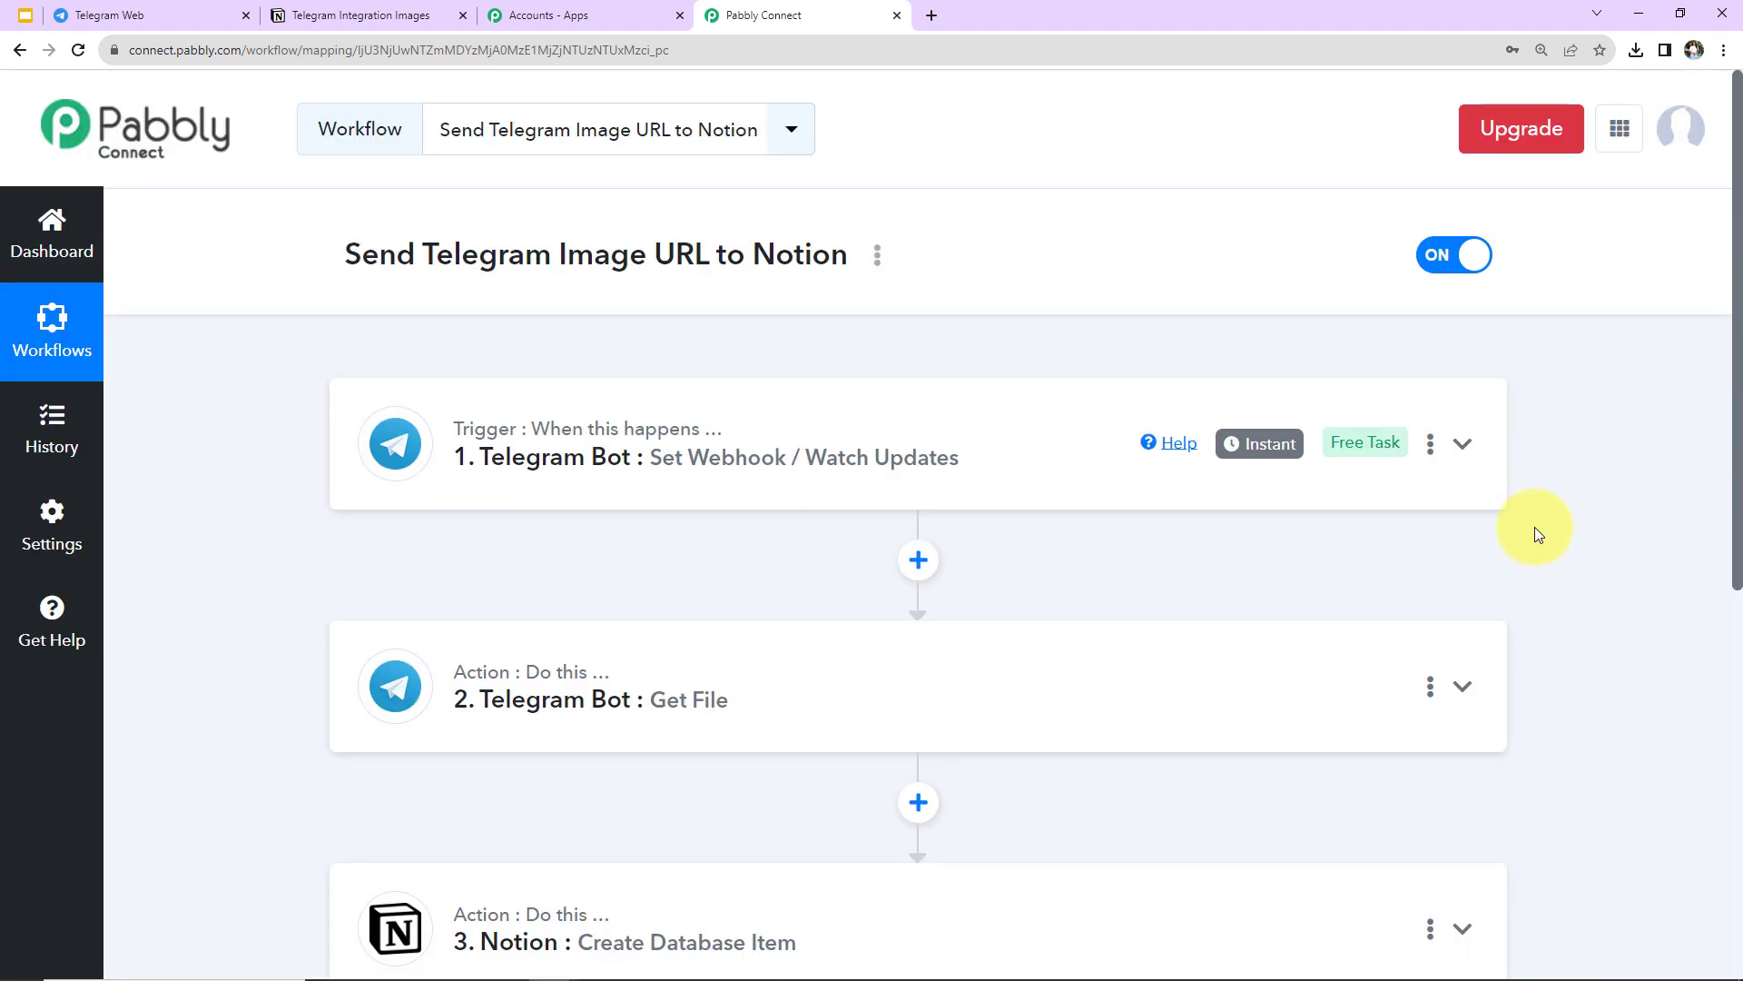